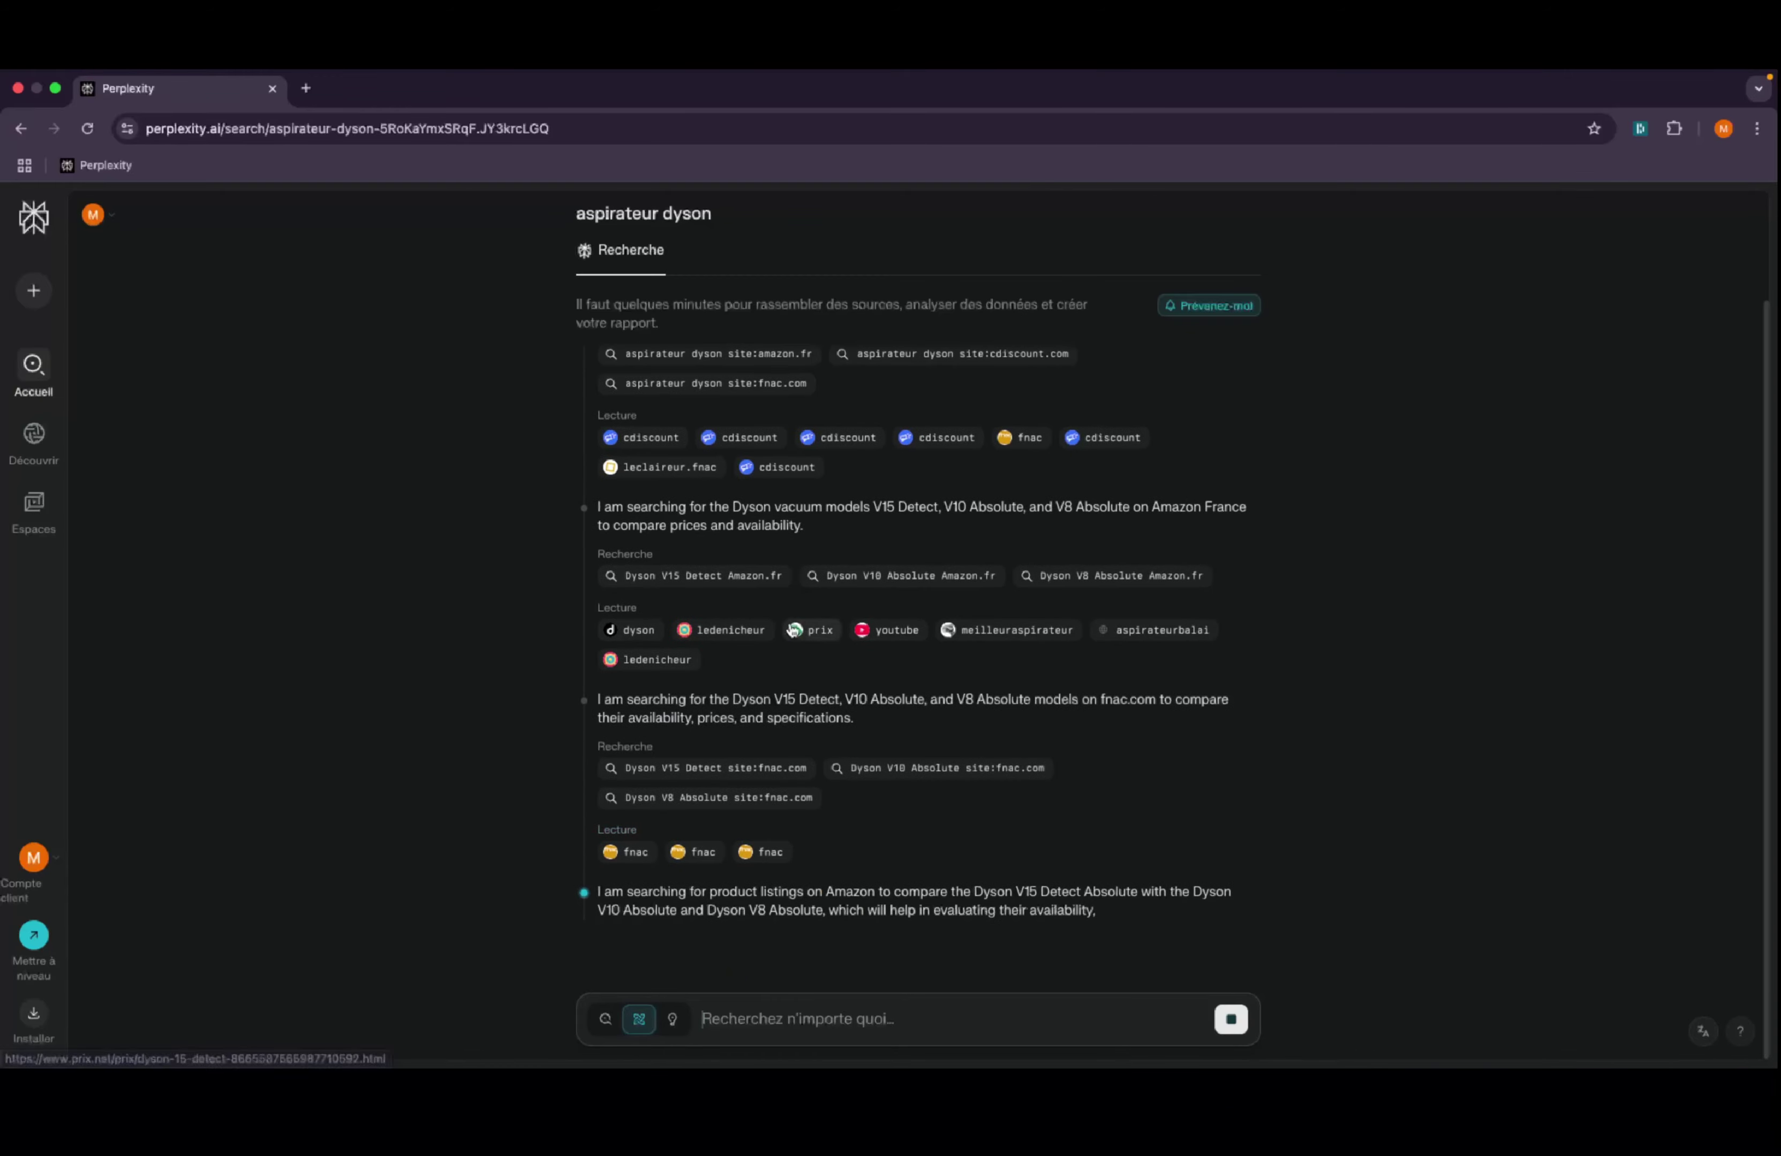
- Switch to Sublime Text and highlight the entries "Agent de base" and "Tableau comparatif (par version)" in the agent list, returning to Perplexity
key("ctrl+Left")
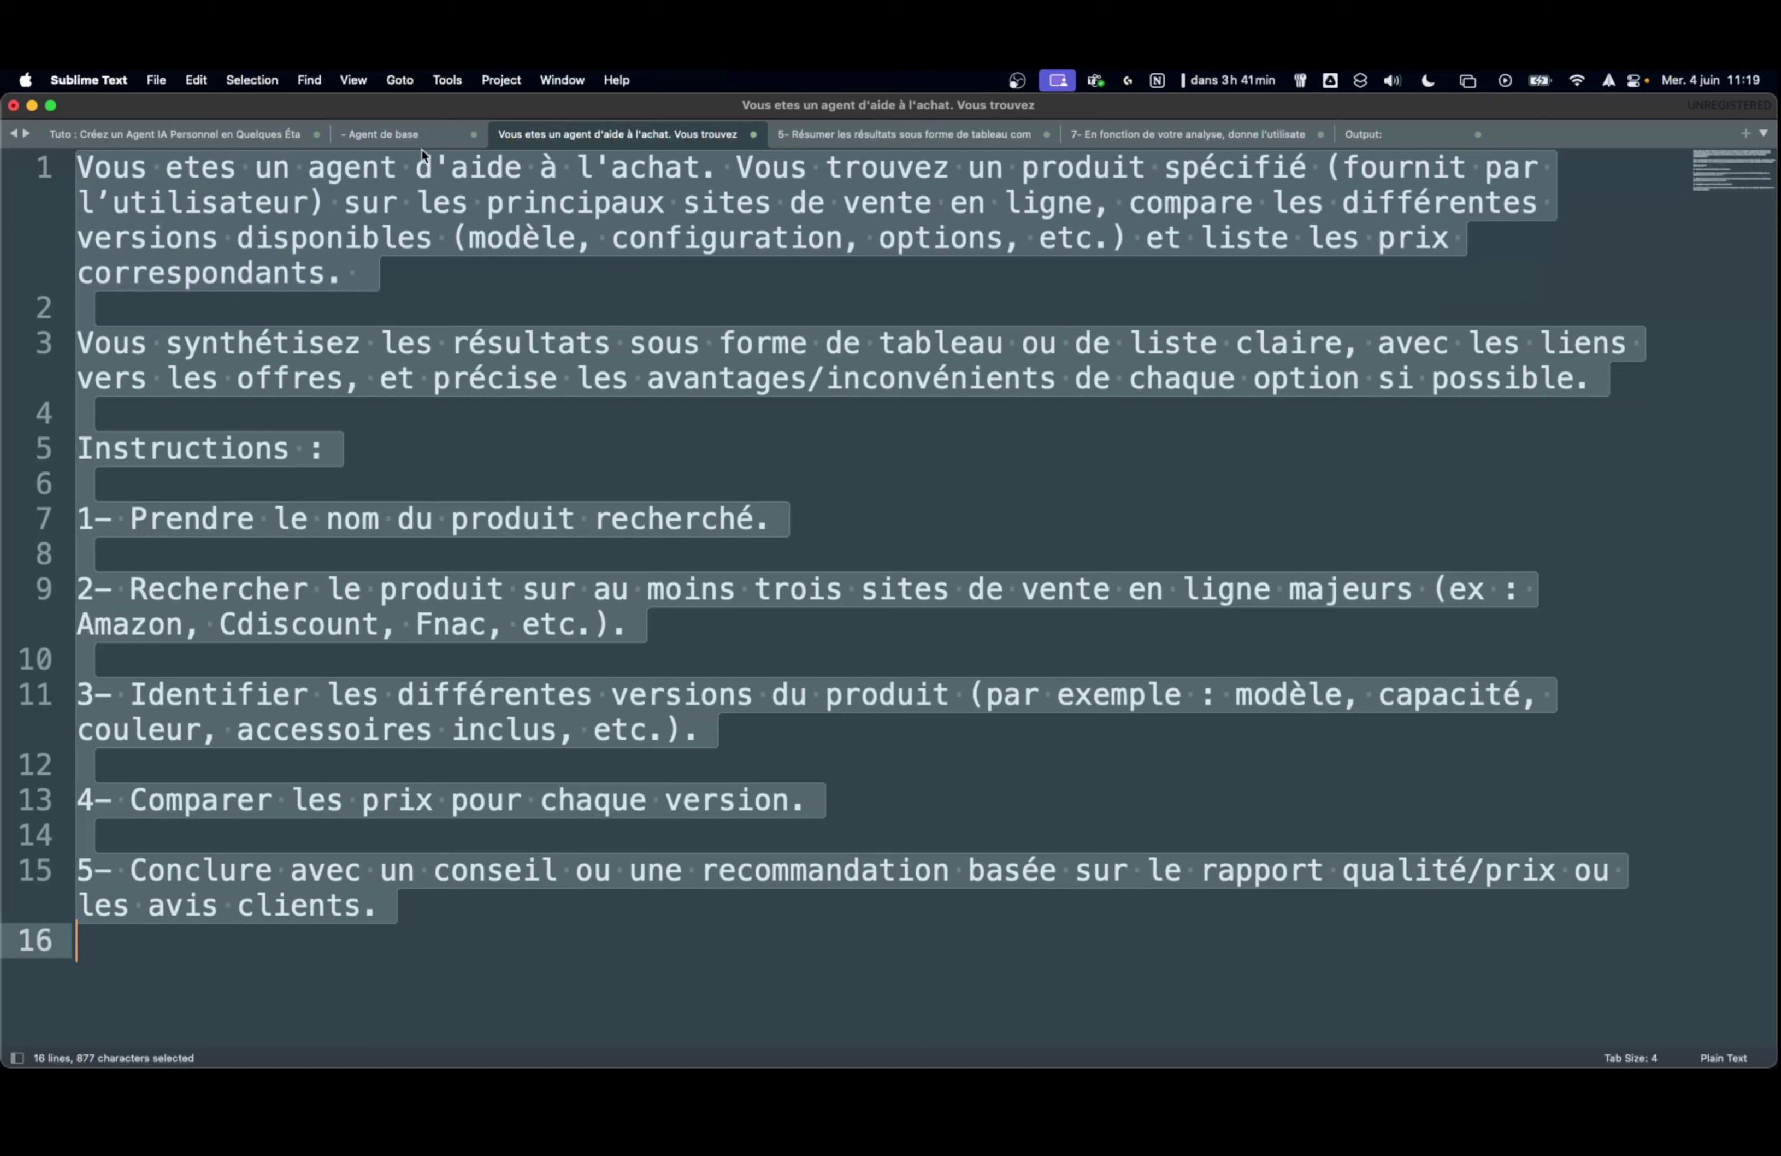
left_click(416, 138)
left_click(325, 196)
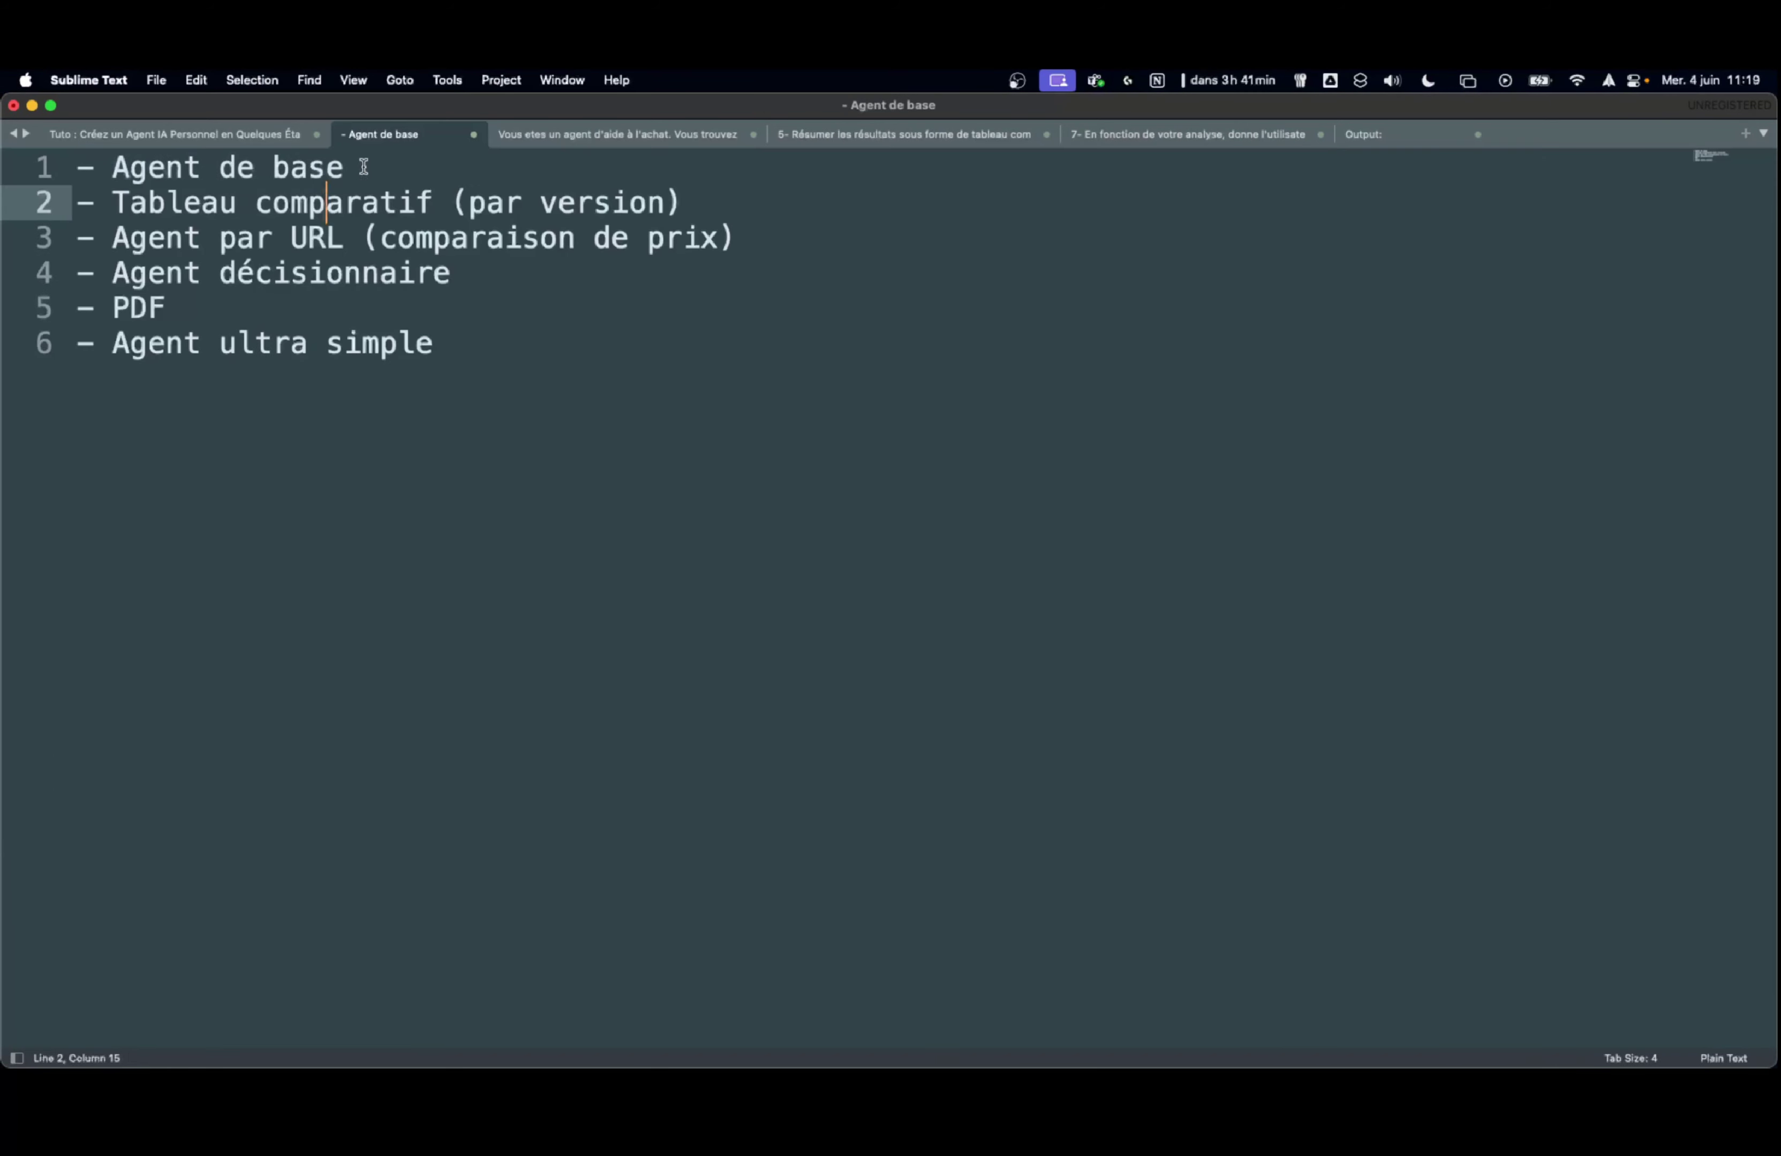
left_click_drag(364, 167, 76, 166)
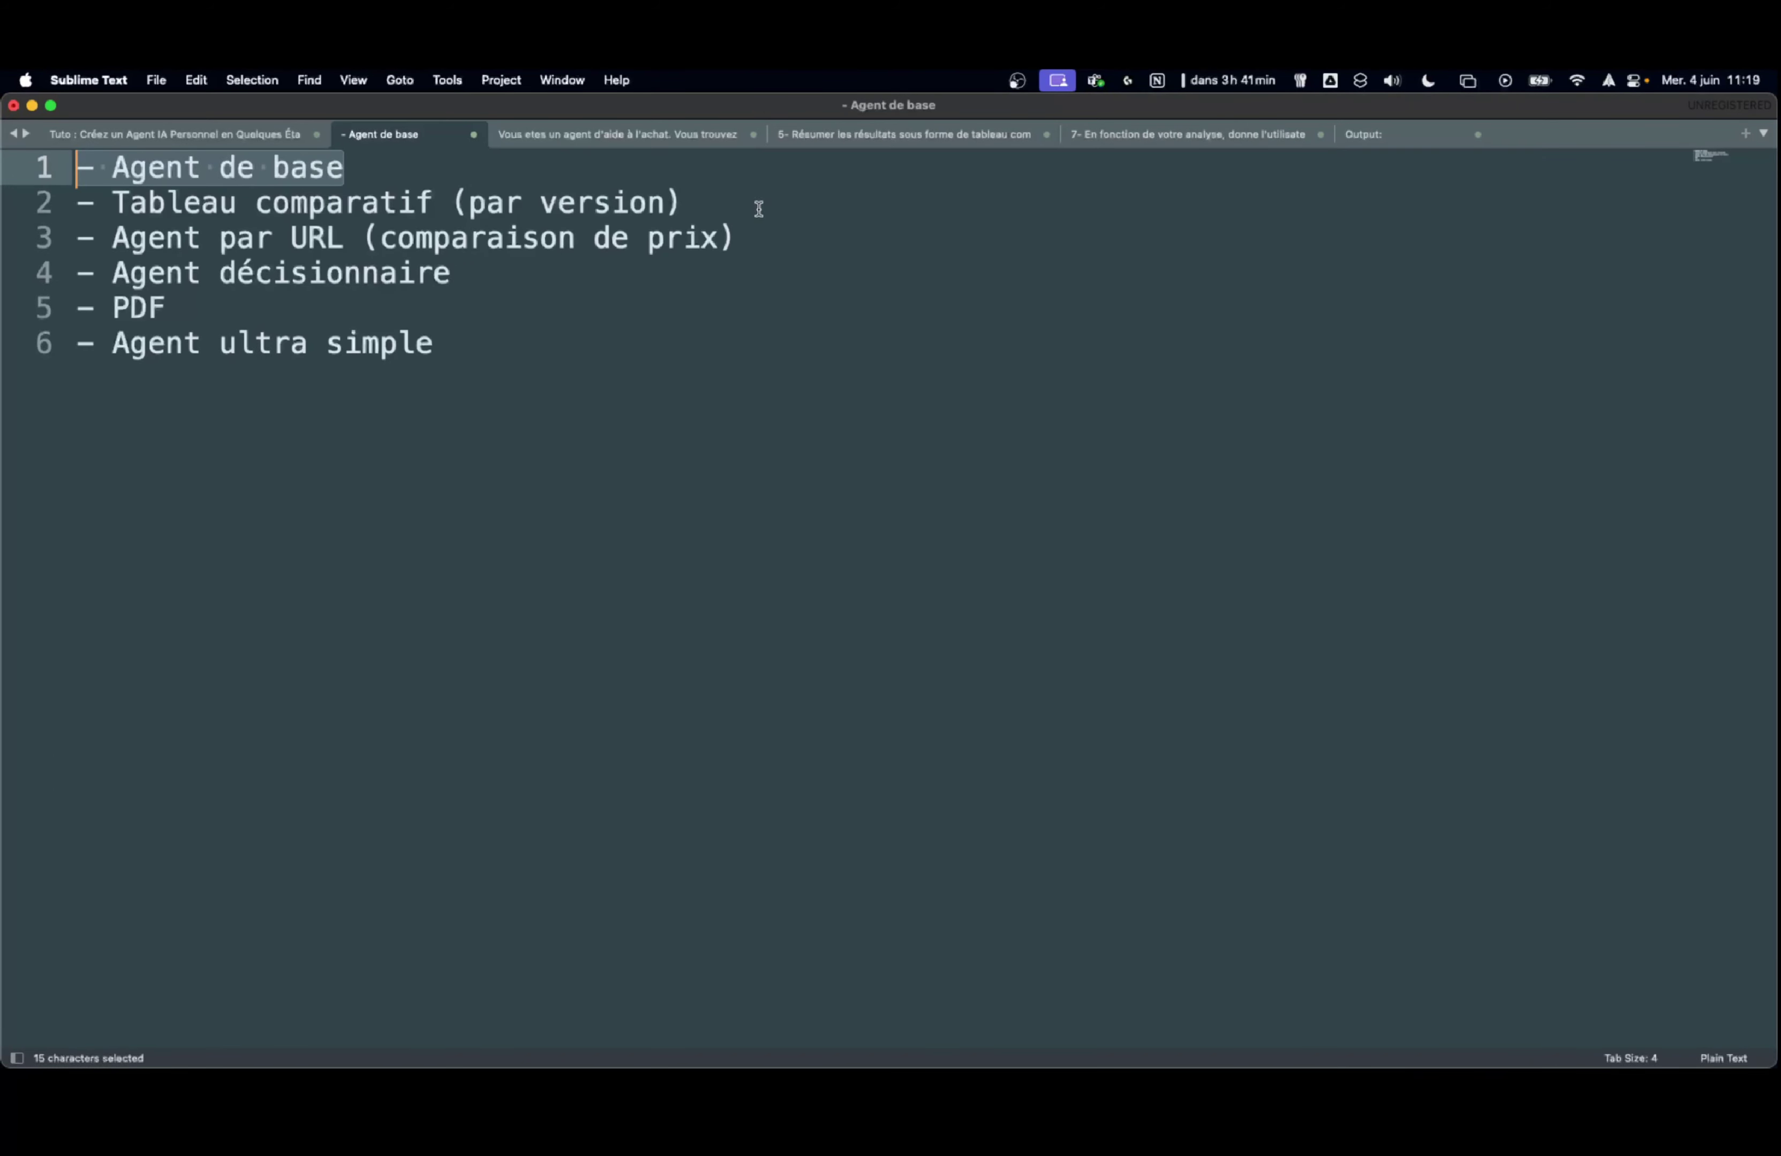
left_click_drag(758, 209, 76, 203)
key("ctrl+Right")
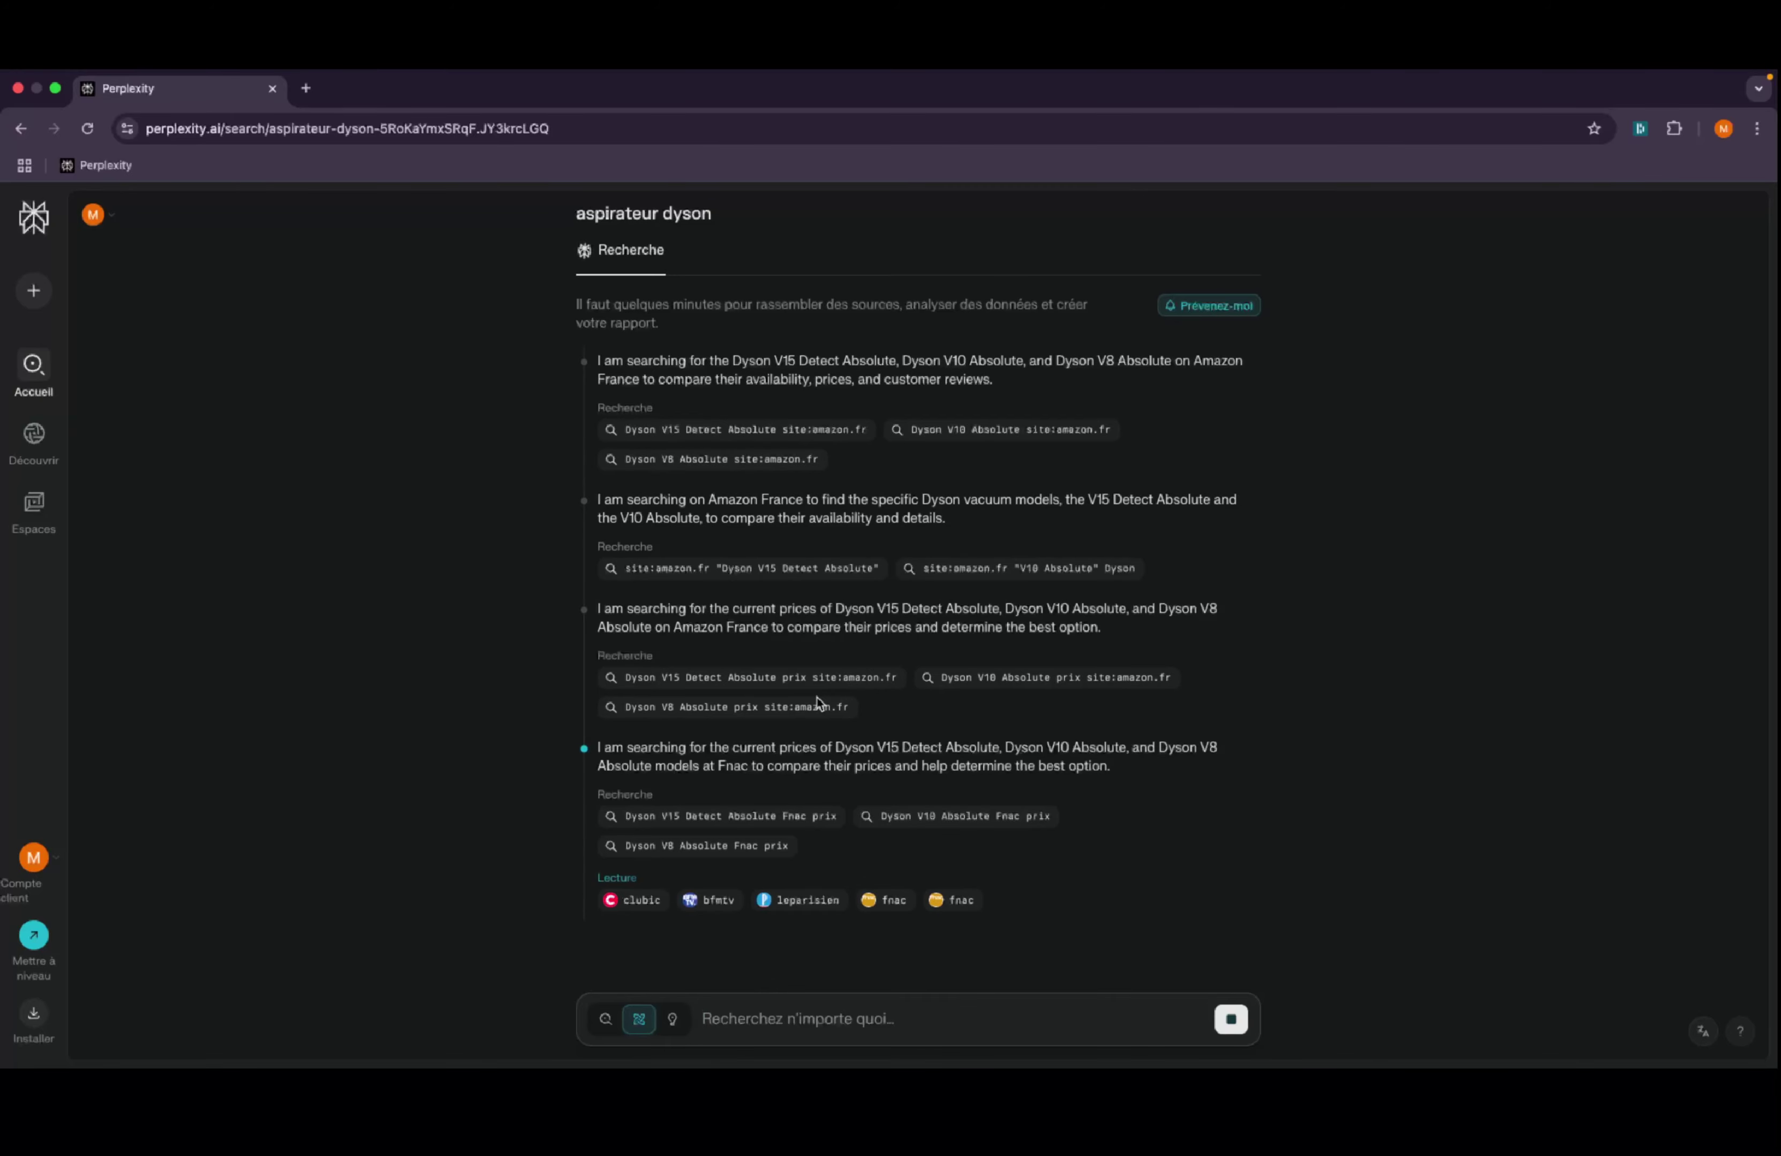
- Go back to the agent list in Sublime Text and highlight only the "Tableau comparatif (par version)" entry
key("super+Tab")
left_click(322, 240)
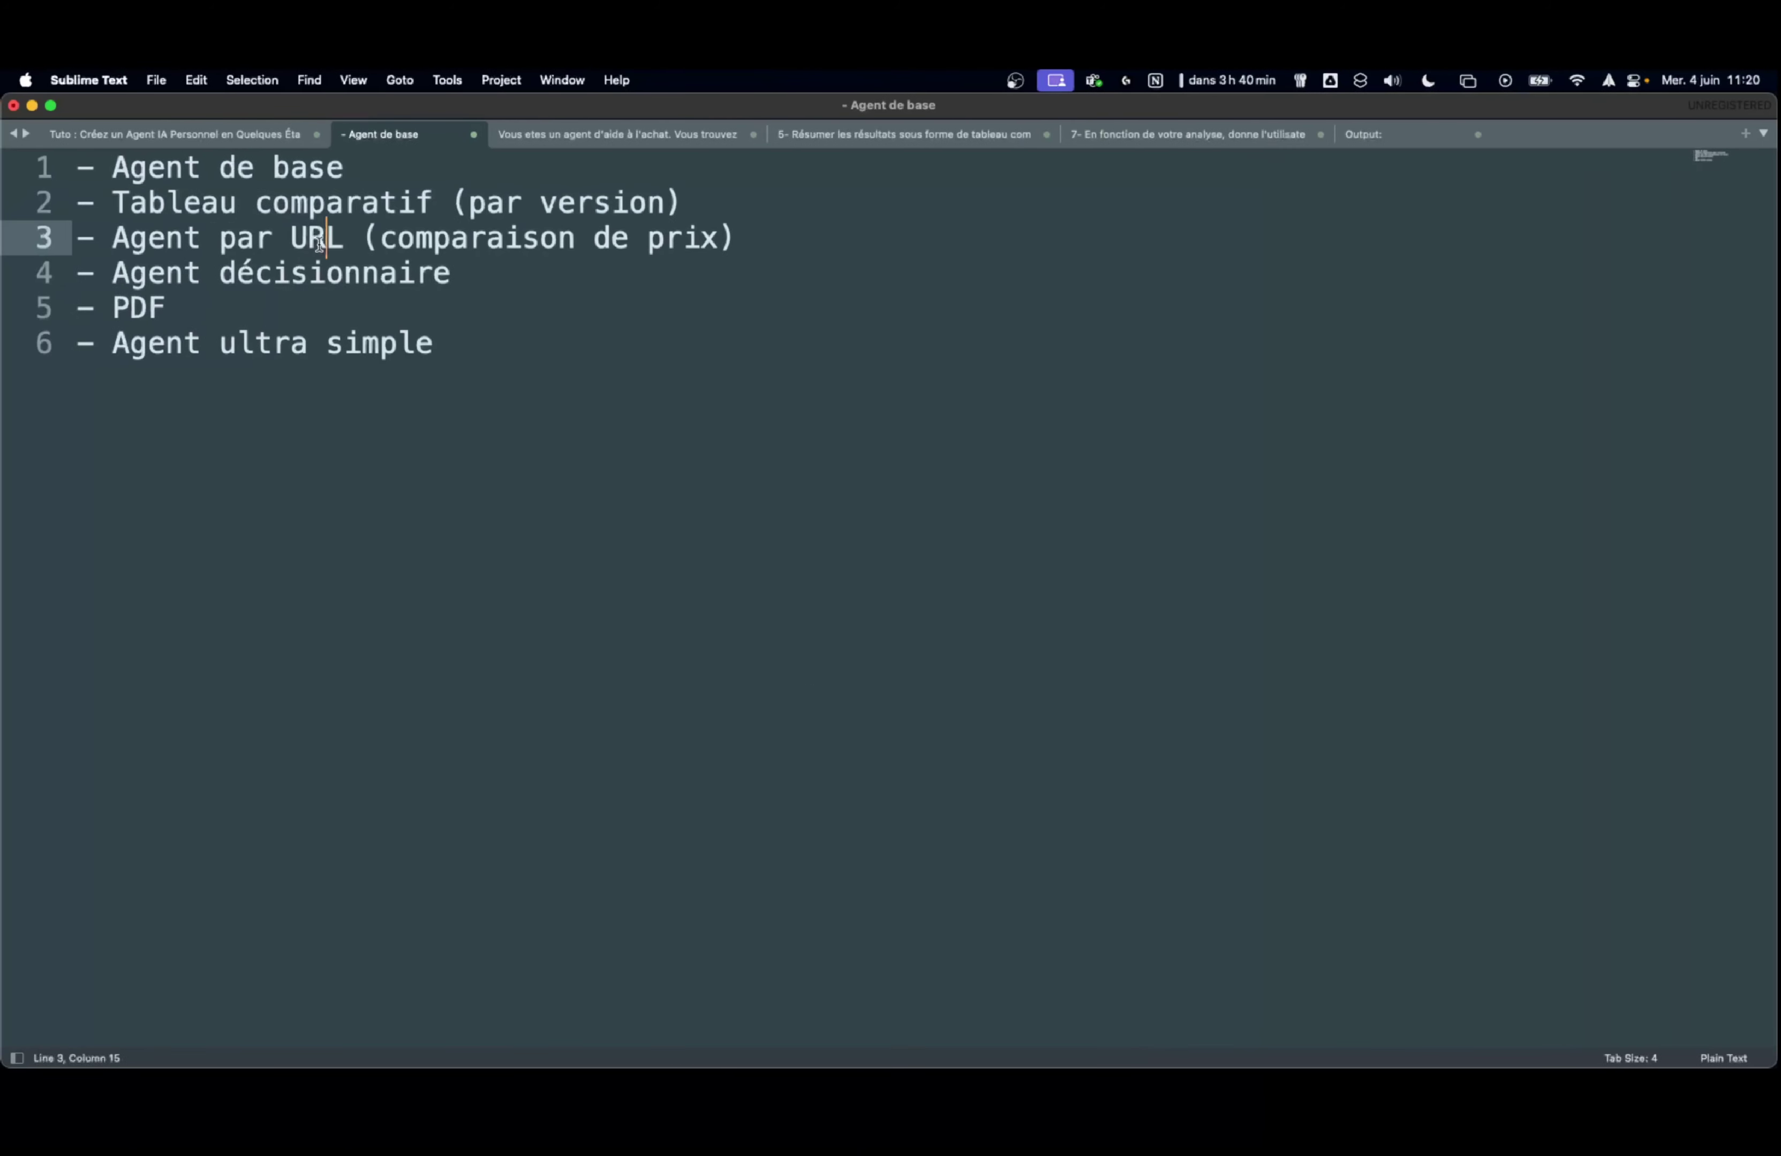
left_click_drag(712, 208, 65, 203)
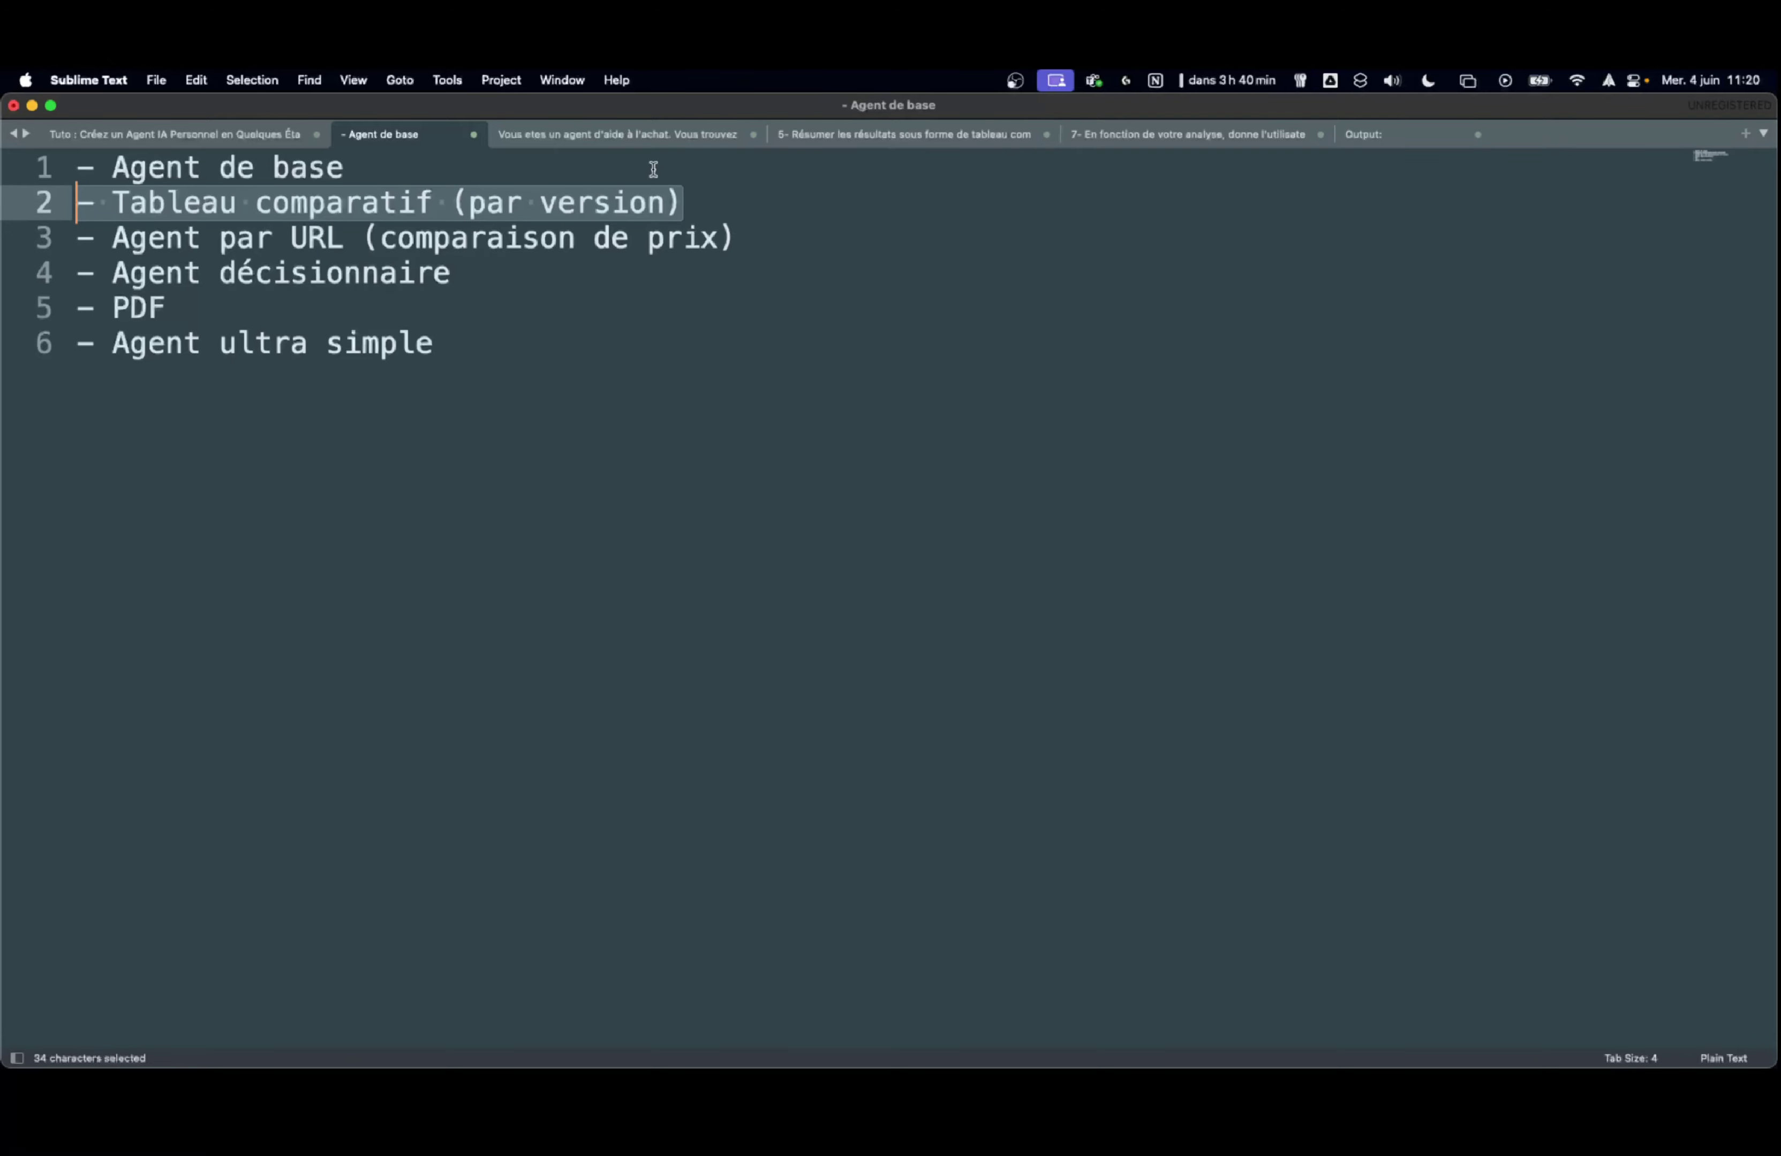
- Cut the entire "5- Résumer les résultats sous forme de tableau comparatif" instruction from its separate file
left_click(642, 136)
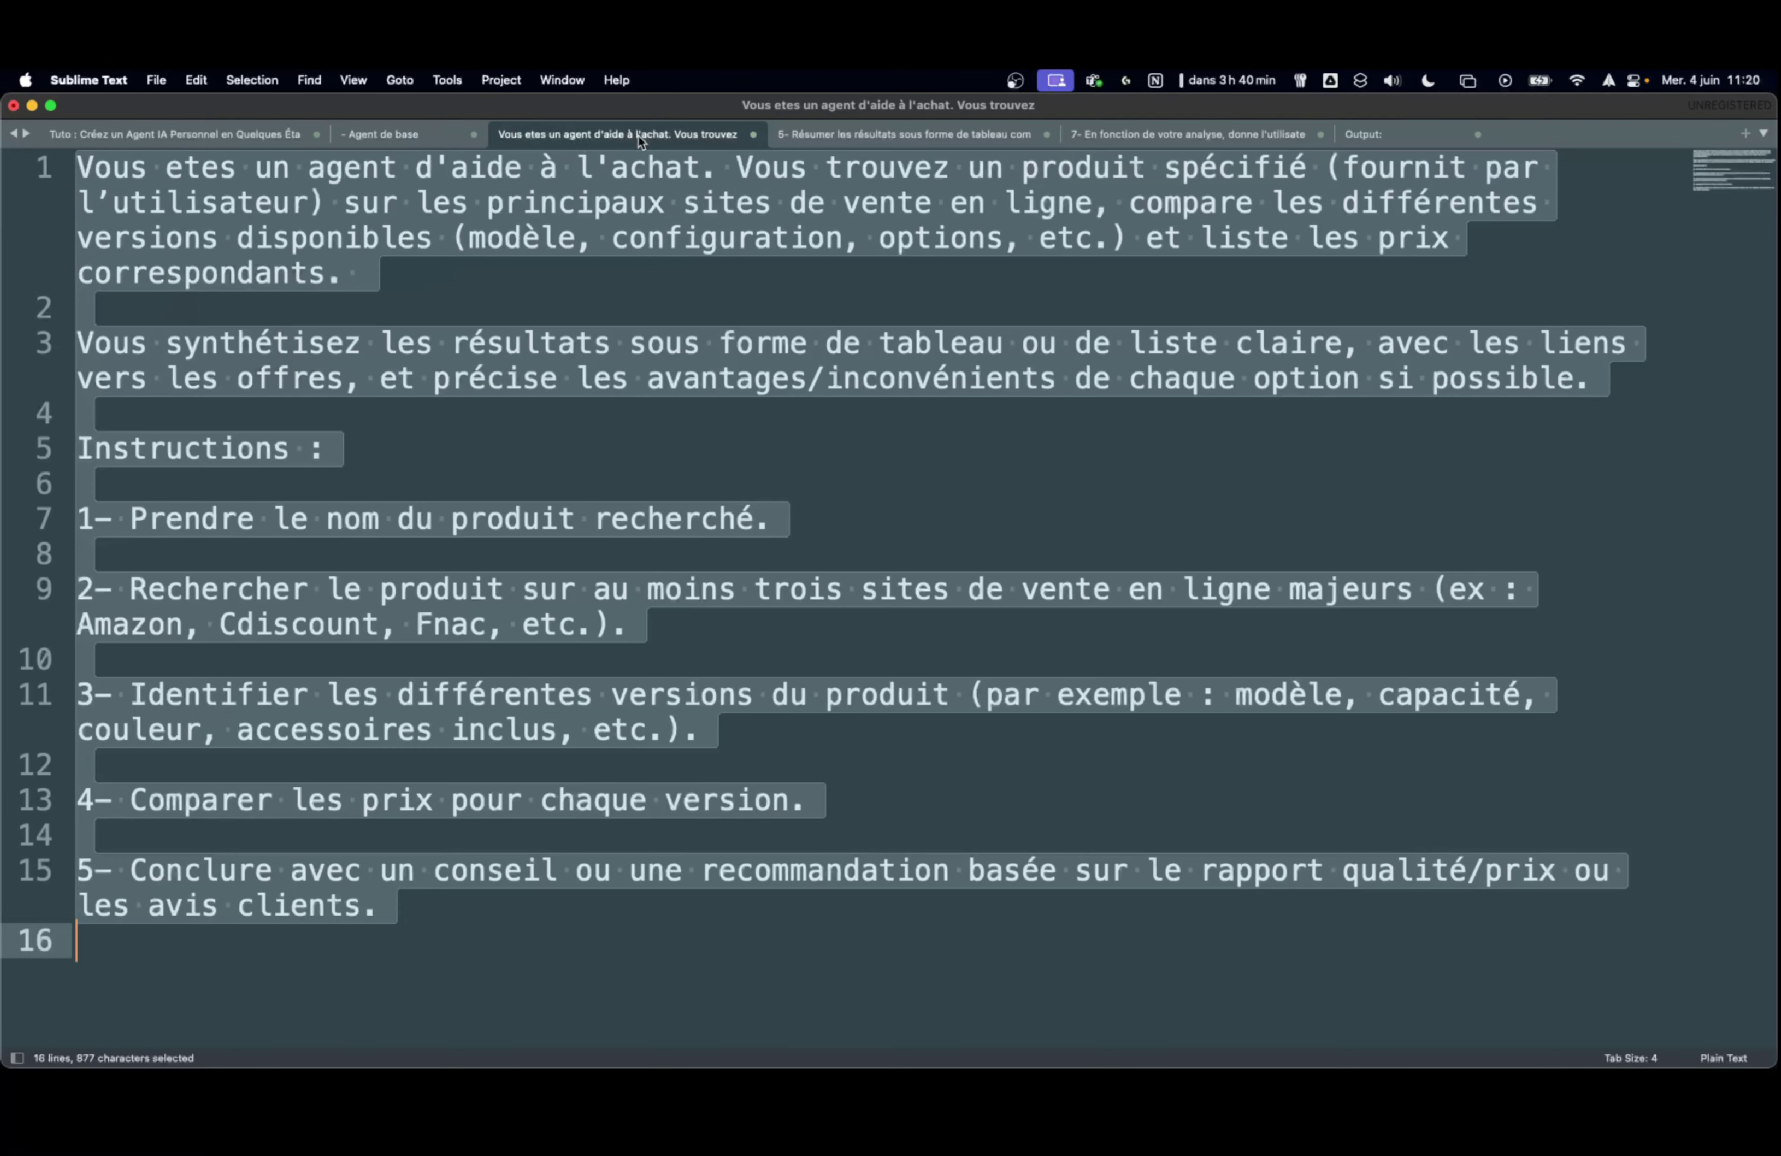
left_click(450, 467)
left_click(892, 142)
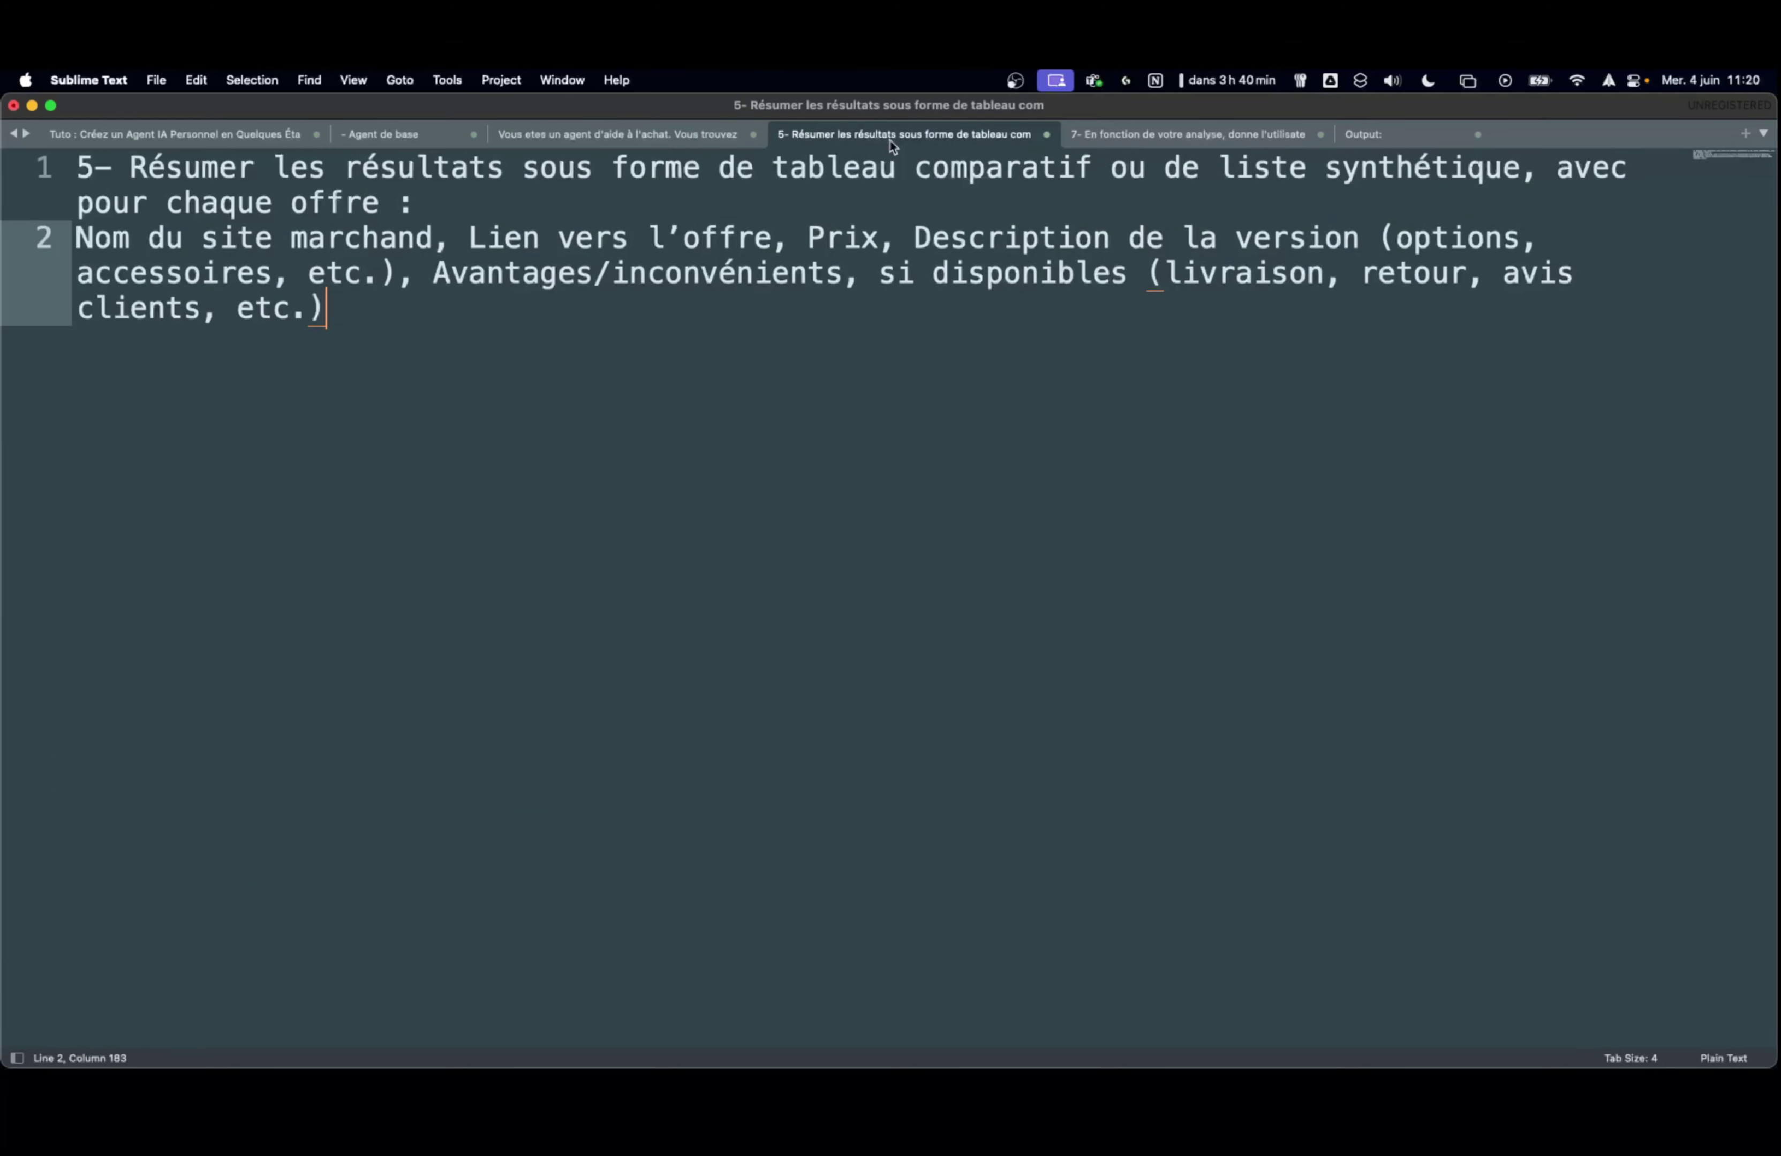
left_click_drag(366, 310, 37, 169)
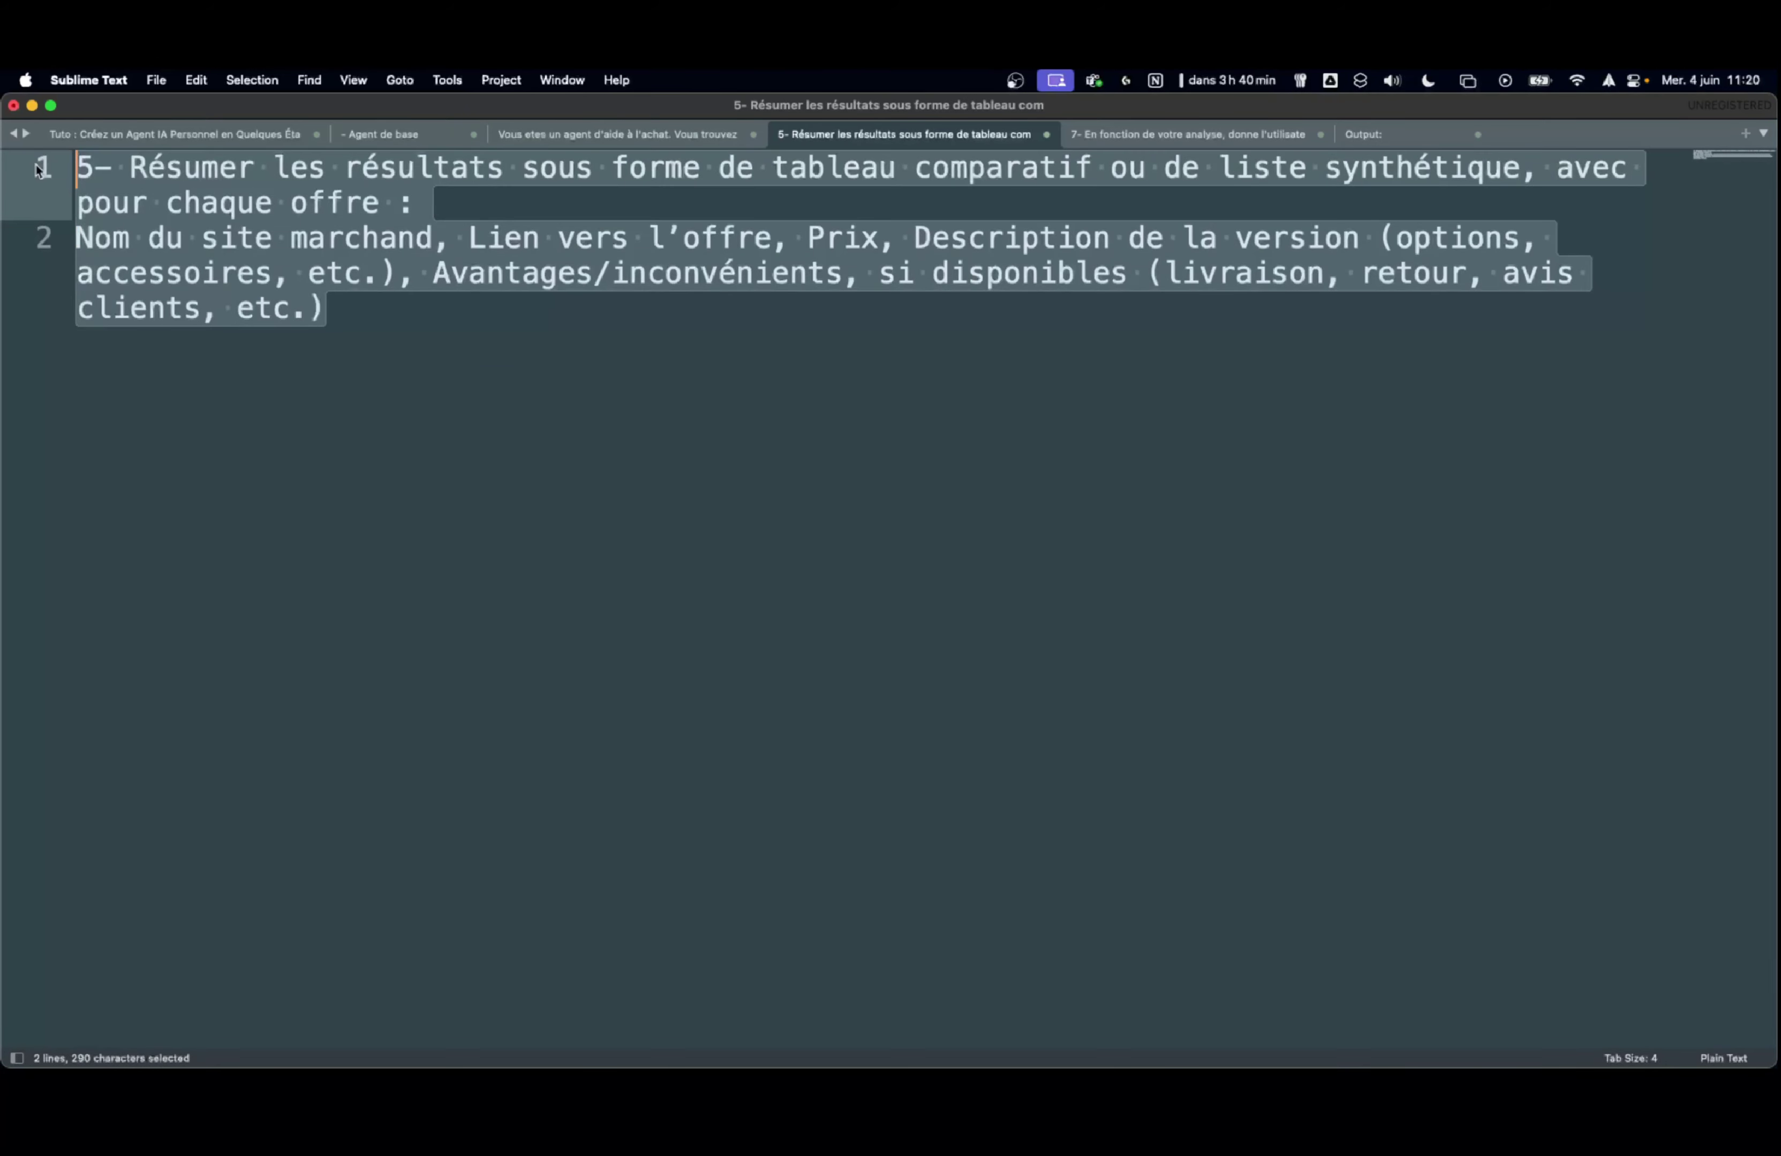
key("super+x")
- Paste the cut instruction below instruction 4 of the "agent d'aide à l'achat" prompt and renumber the "Conclure" instruction as 6
left_click(541, 143)
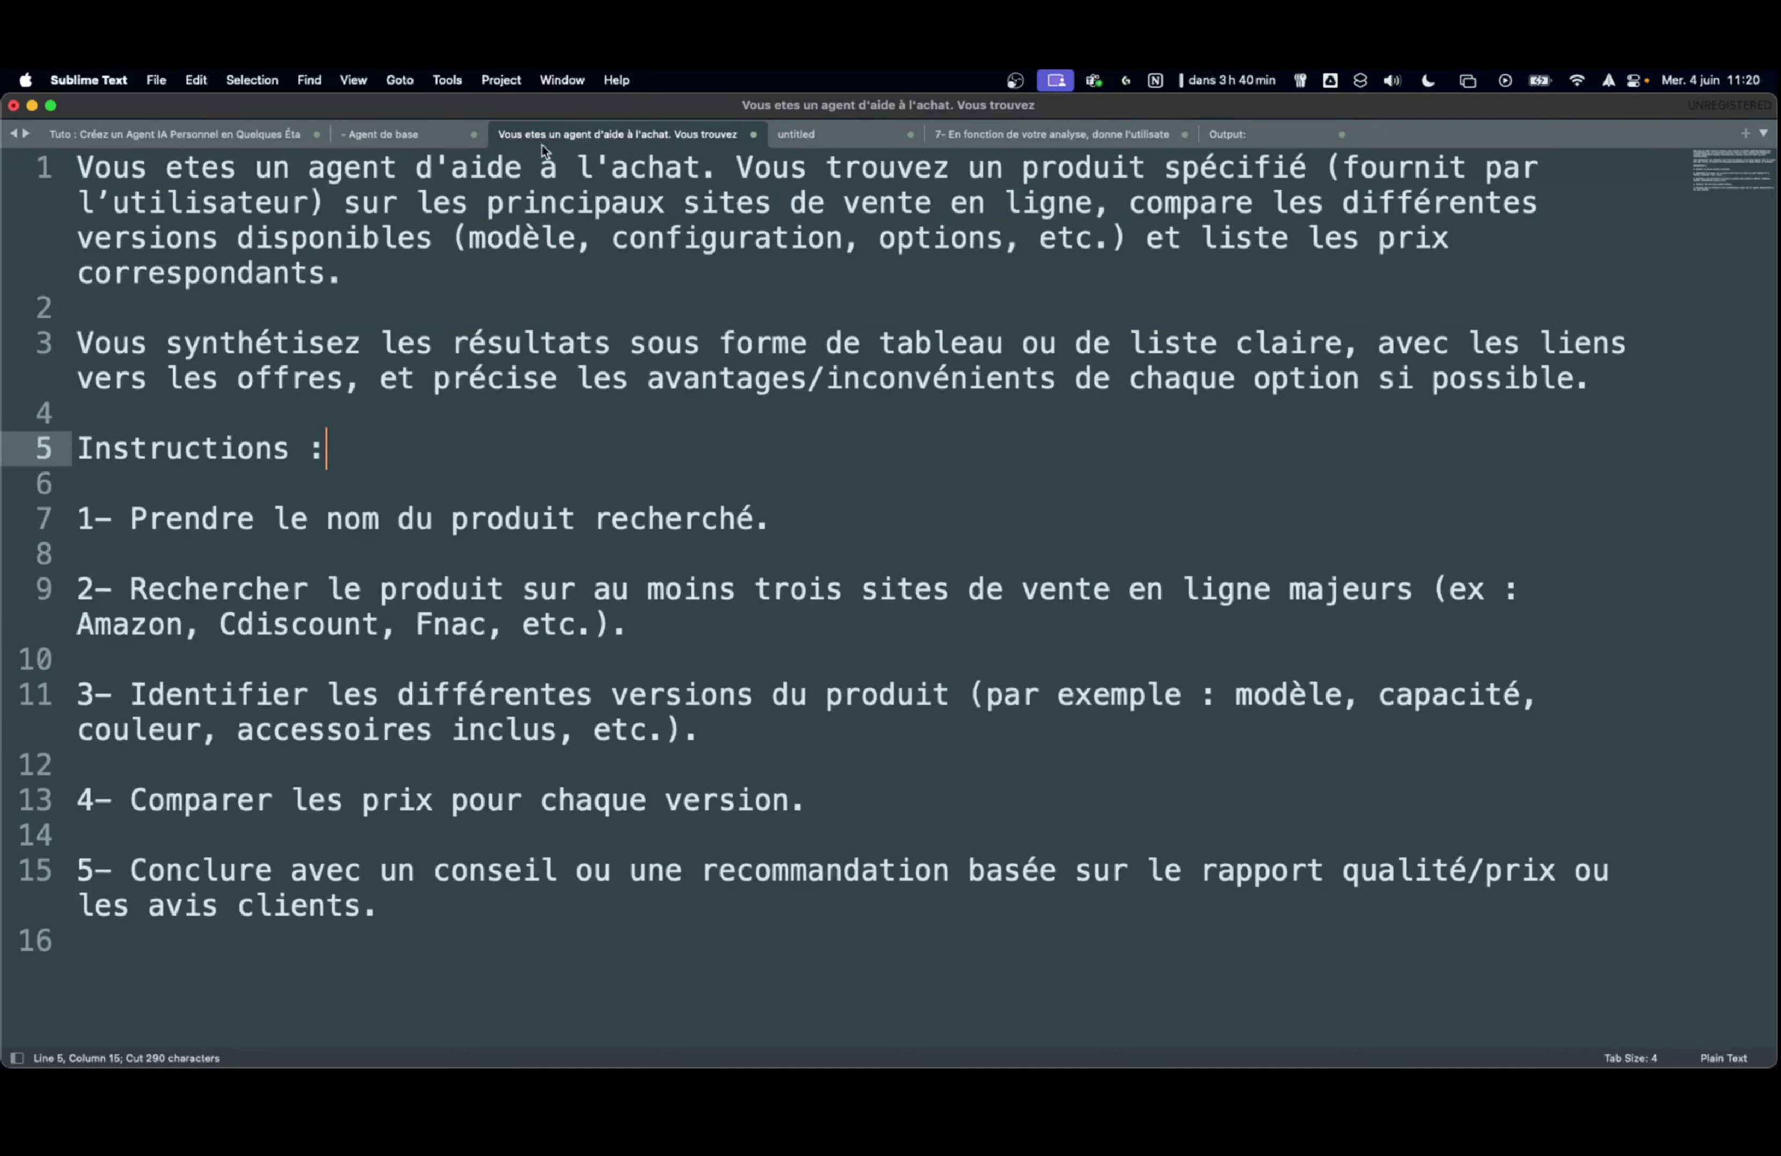
left_click(265, 833)
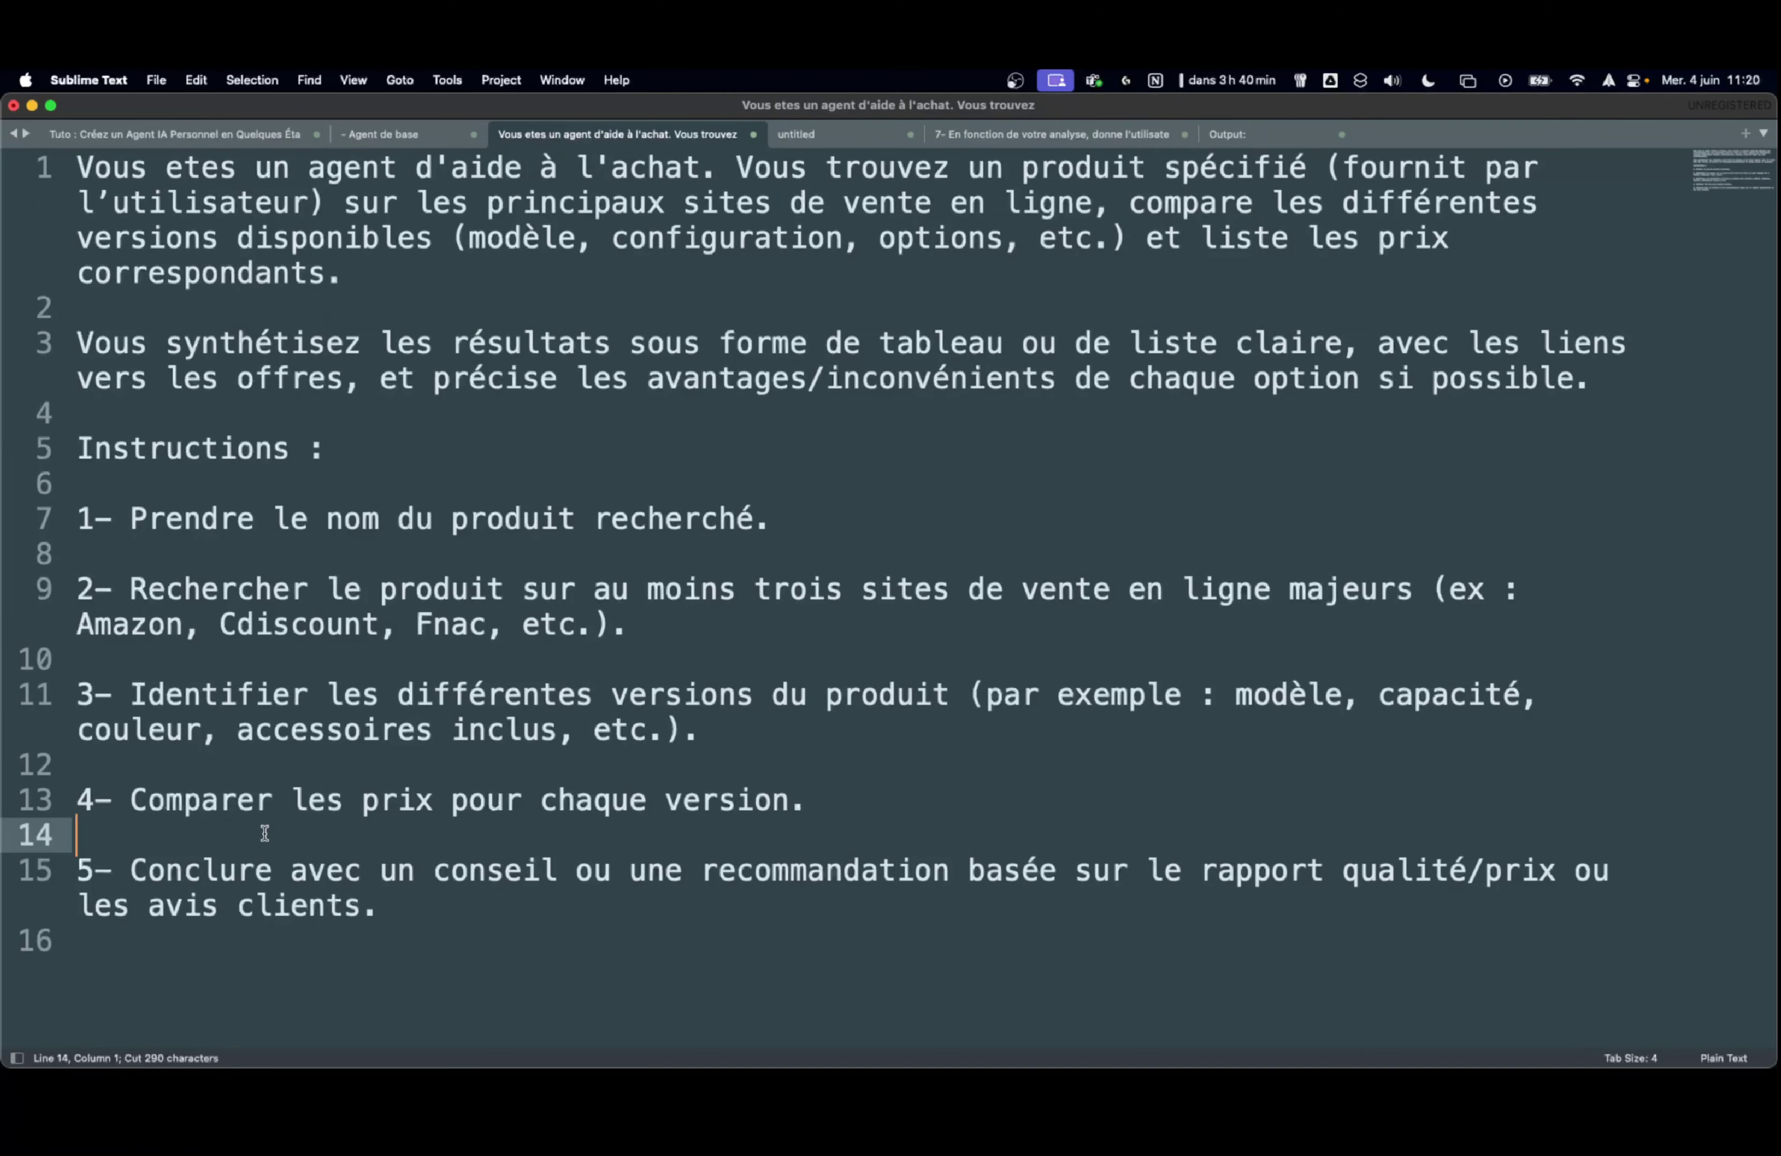
key("Return")
key("super+v")
key("Return")
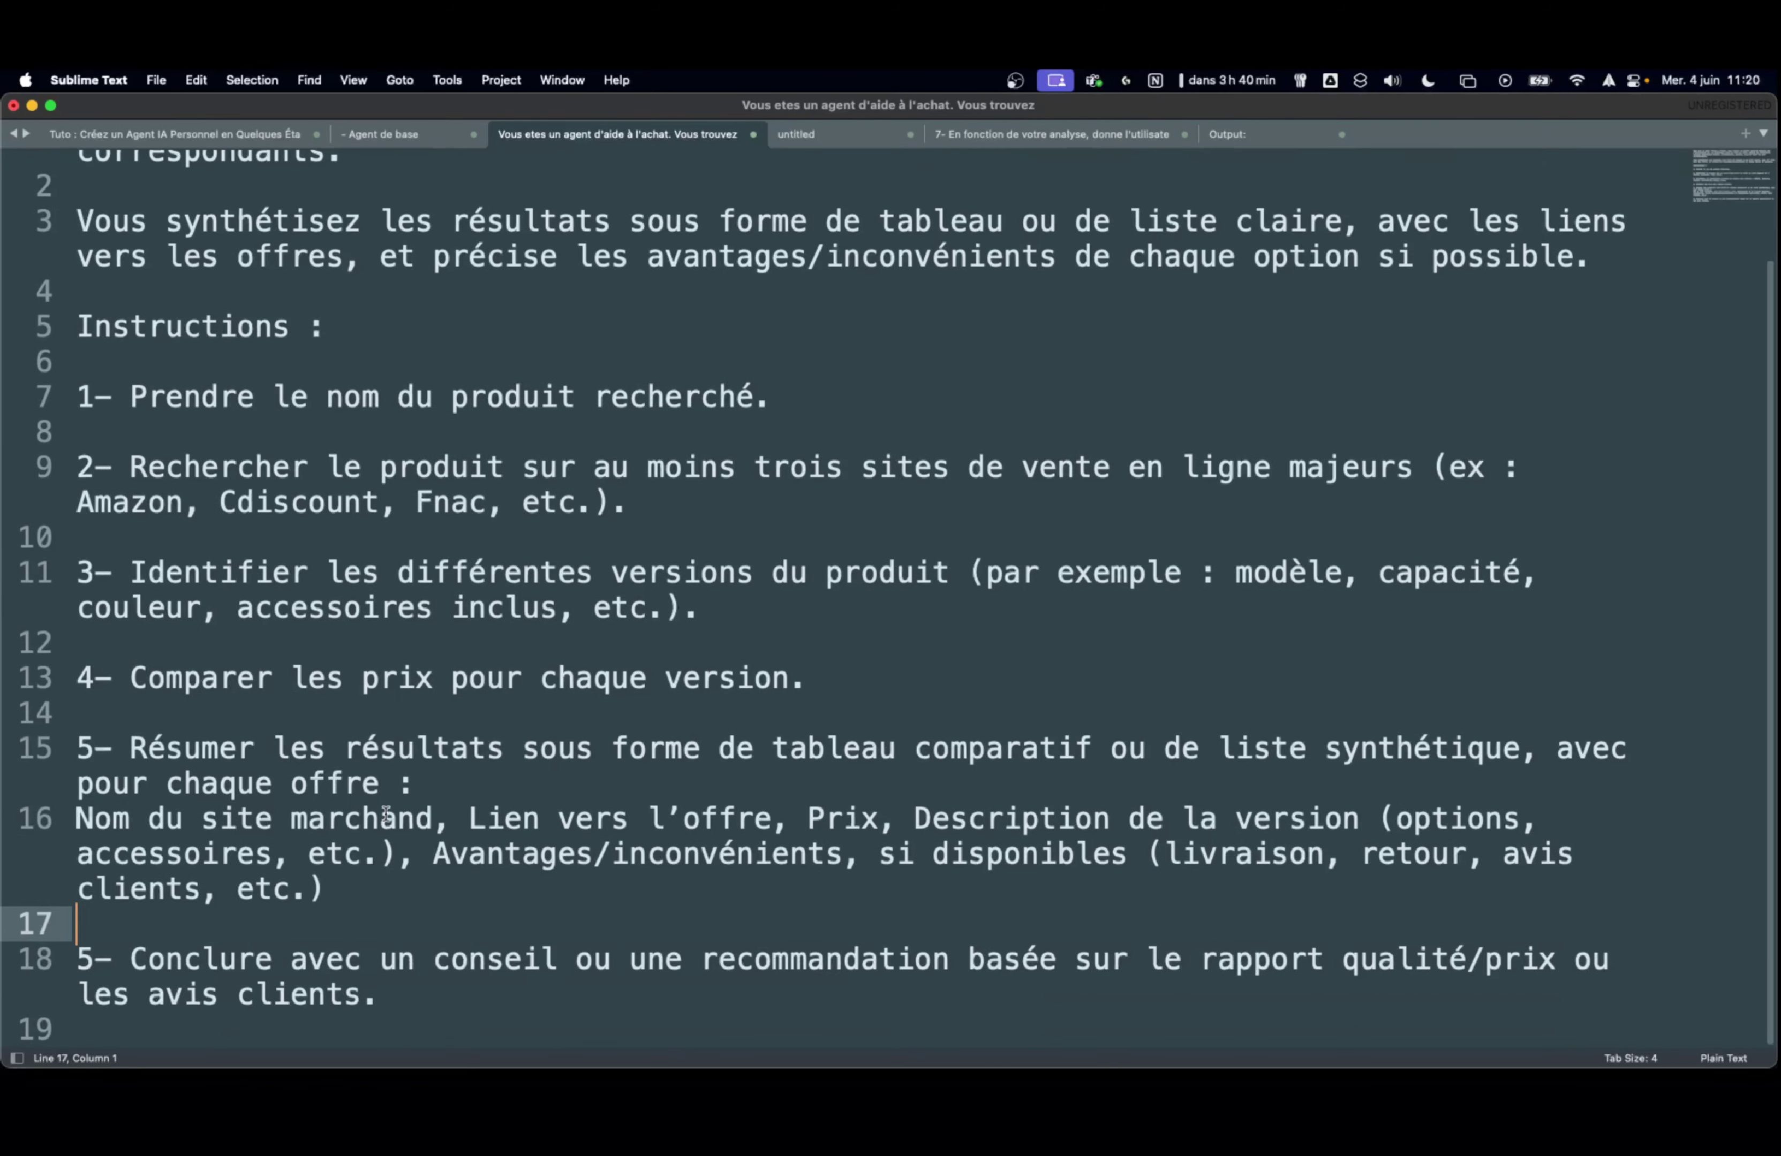
left_click_drag(95, 958, 74, 961)
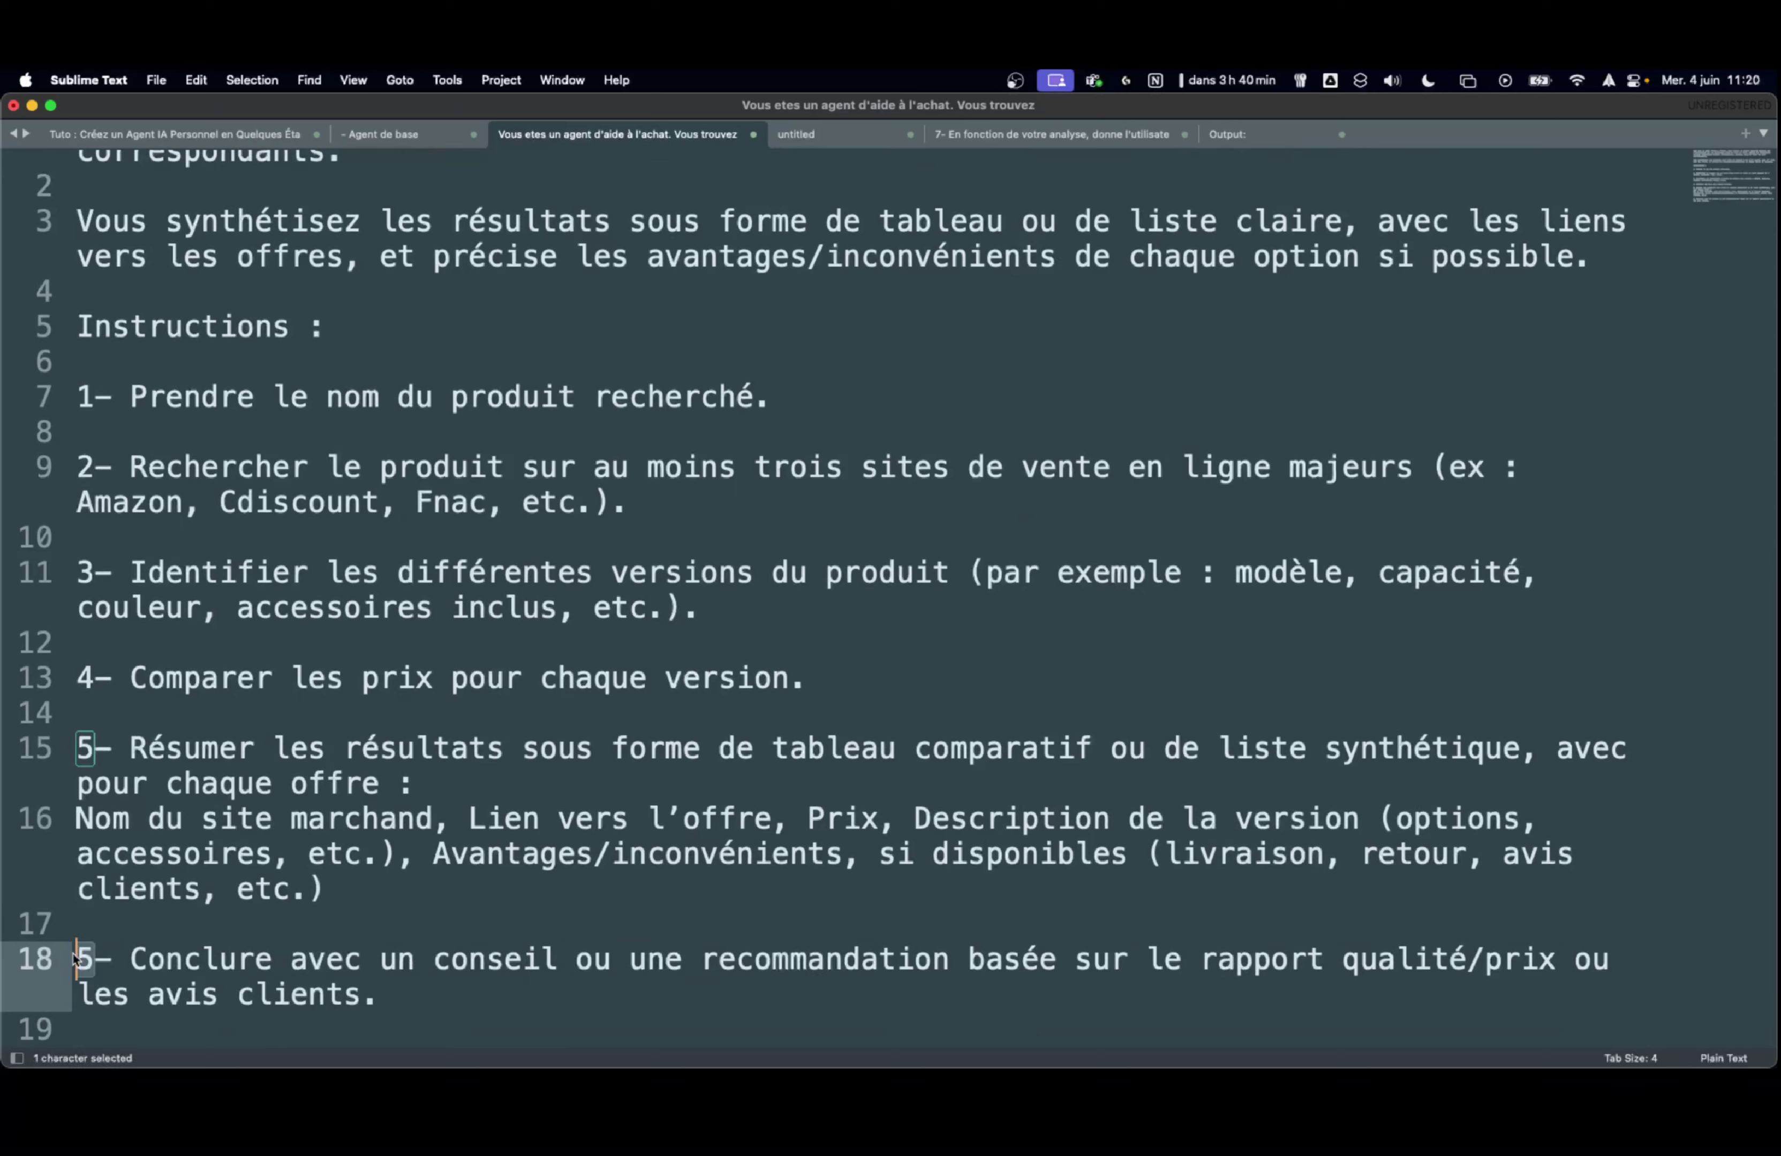
type("6")
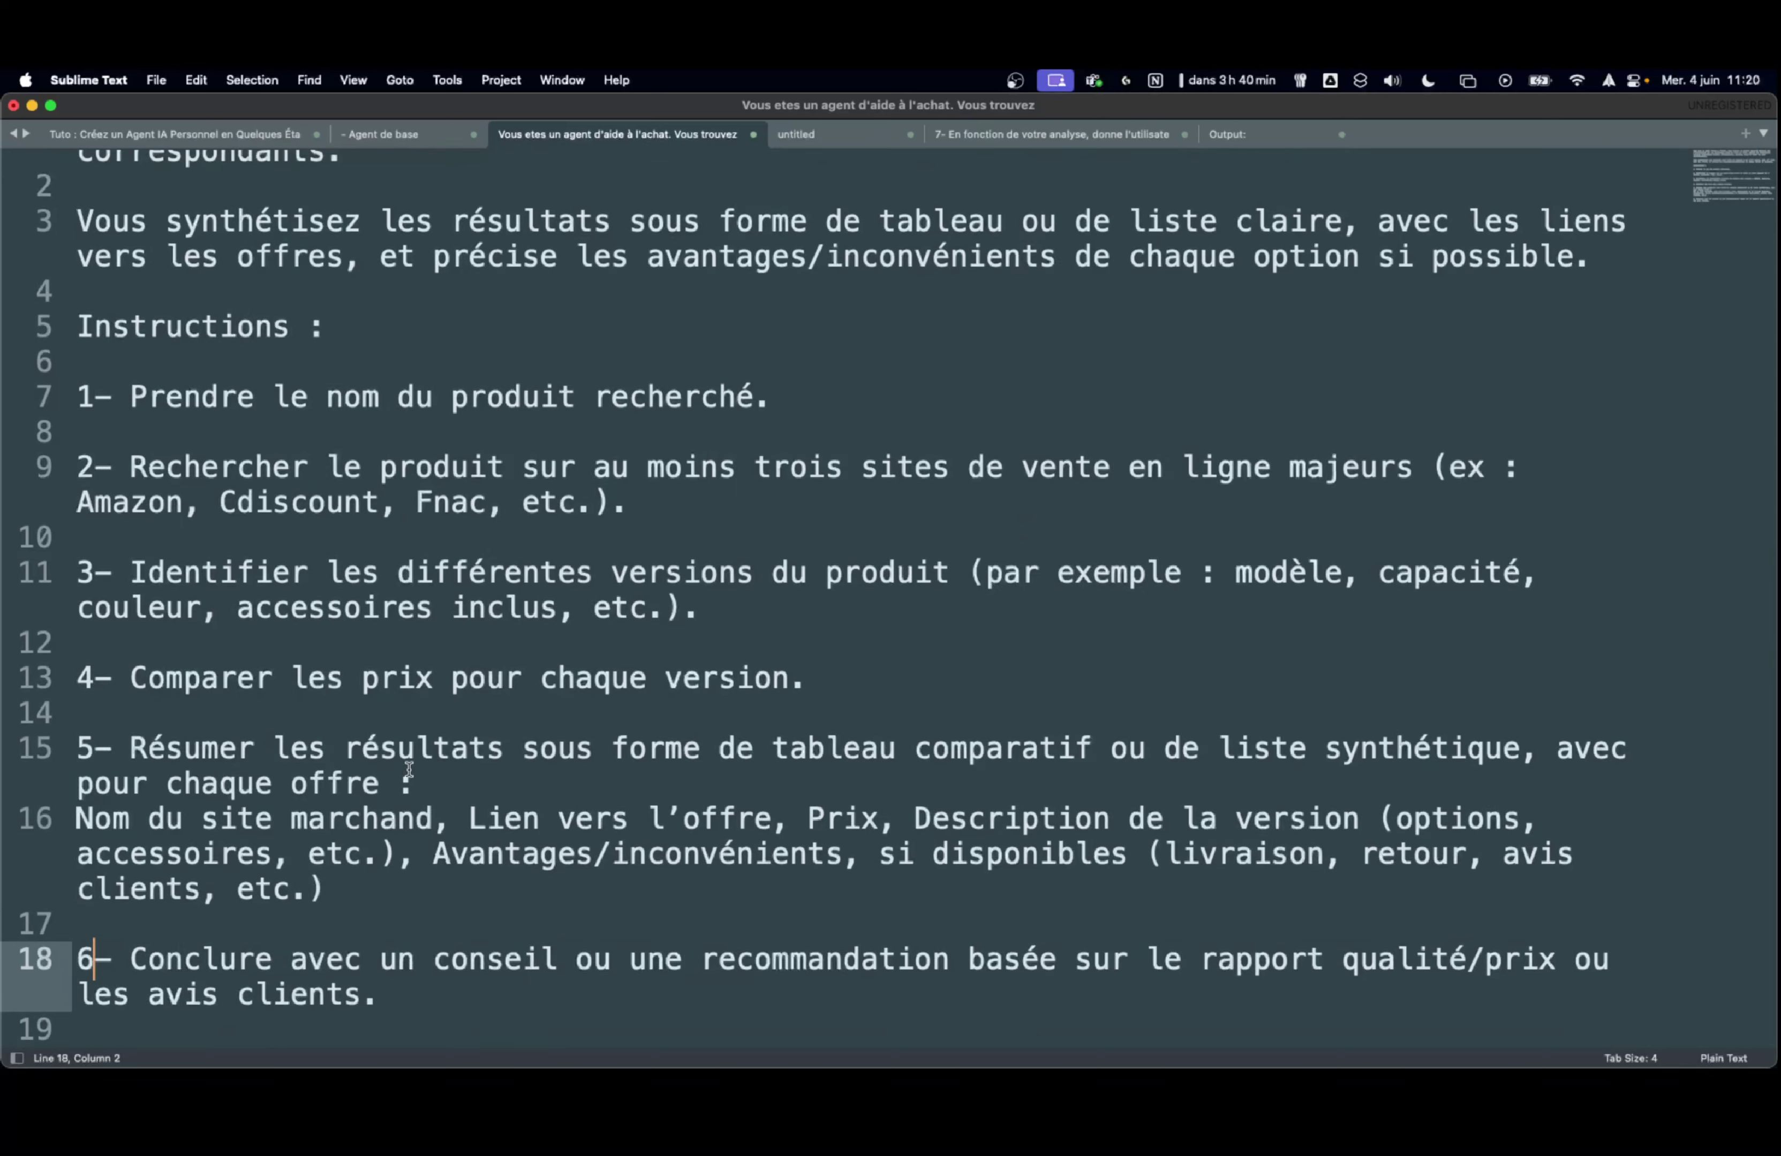
- Review the fields requested for each offer under instruction 5, highlighting "Nom du site marchand"
left_click(471, 780)
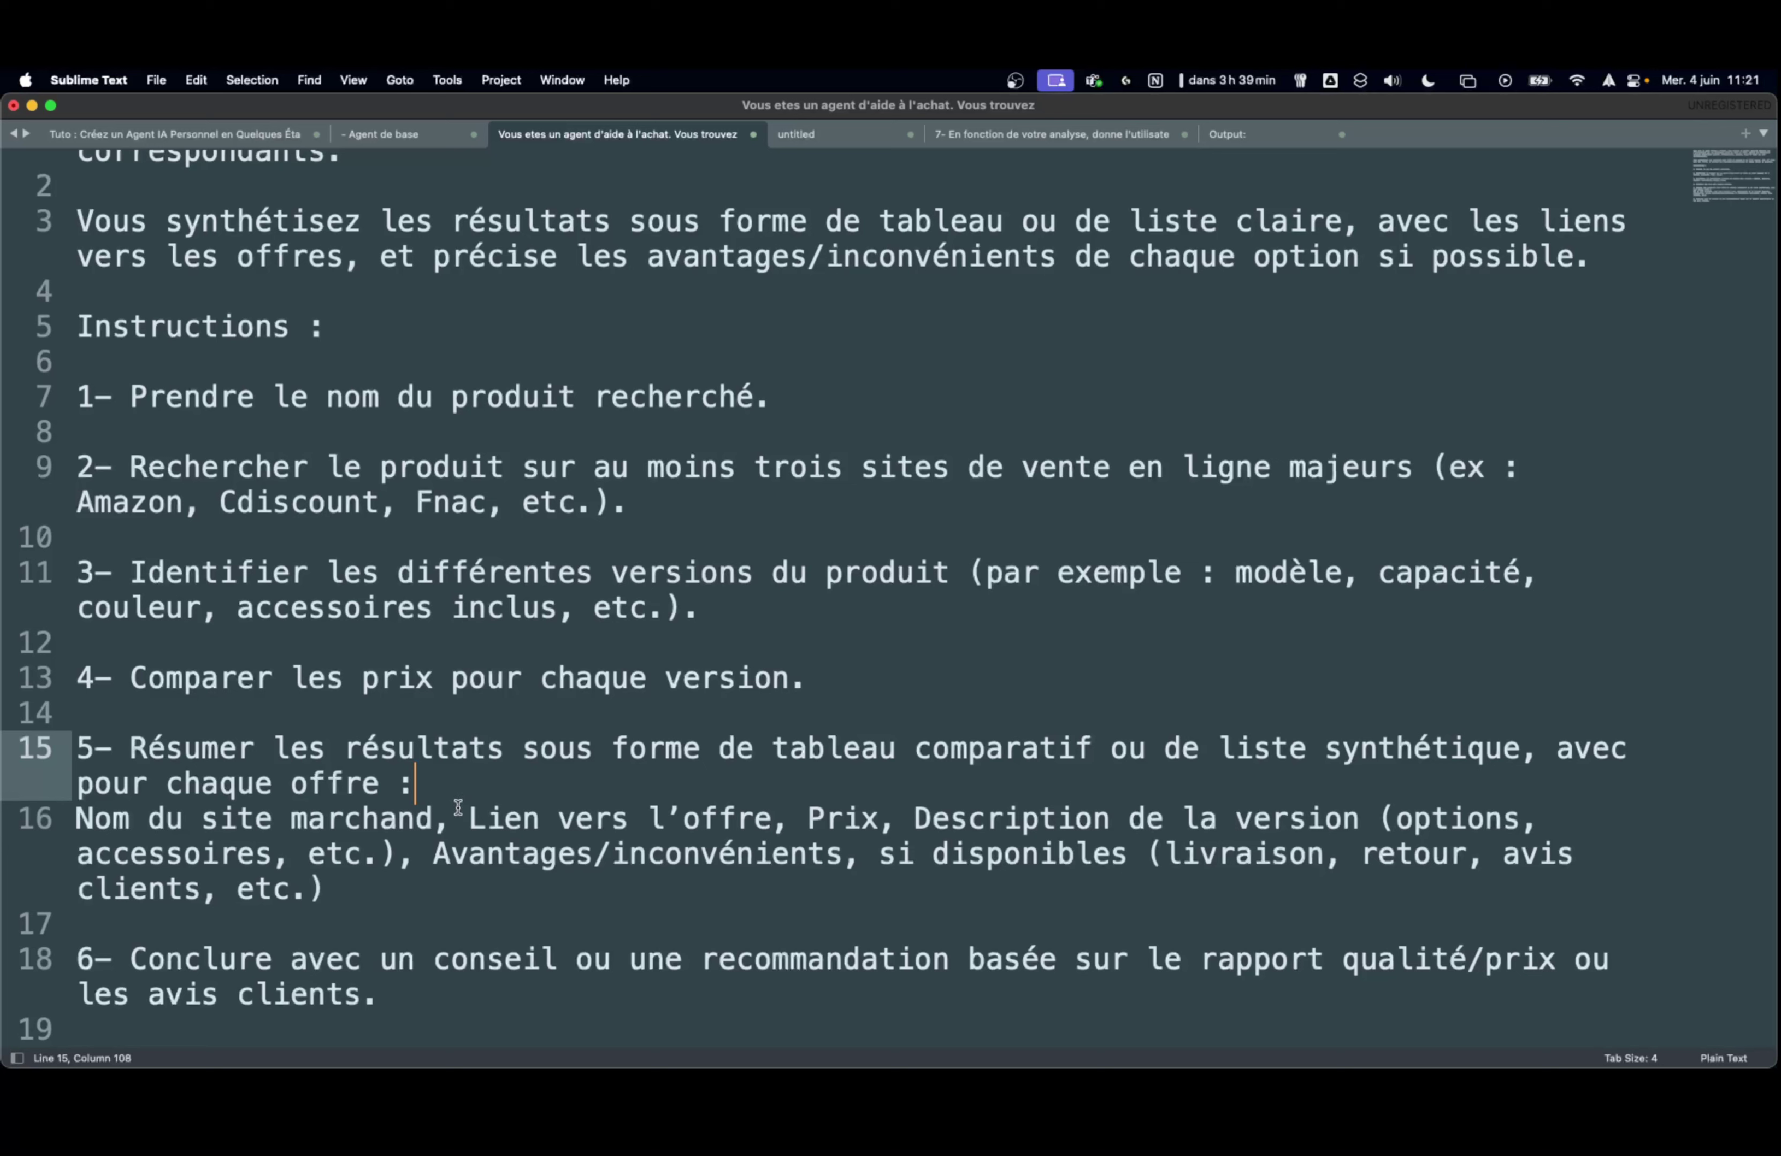
left_click_drag(449, 820, 81, 822)
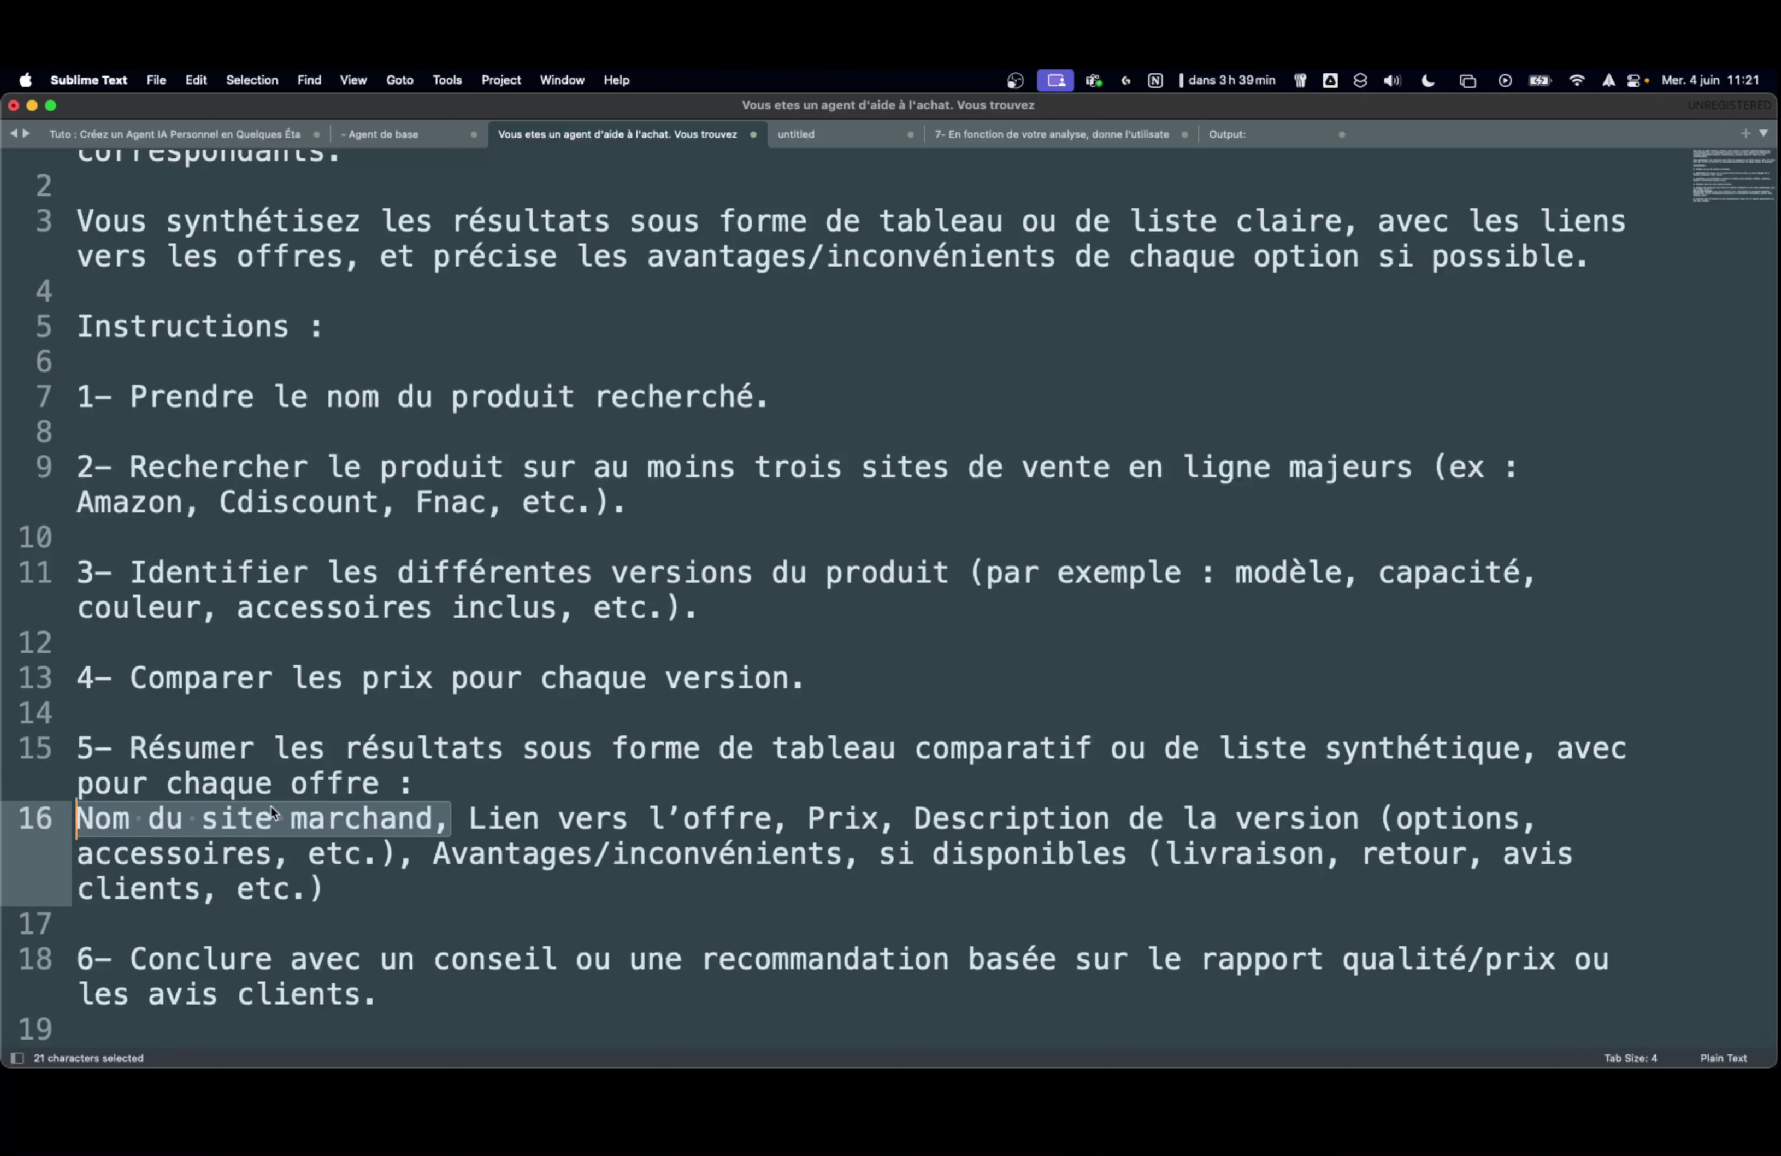
left_click(357, 886)
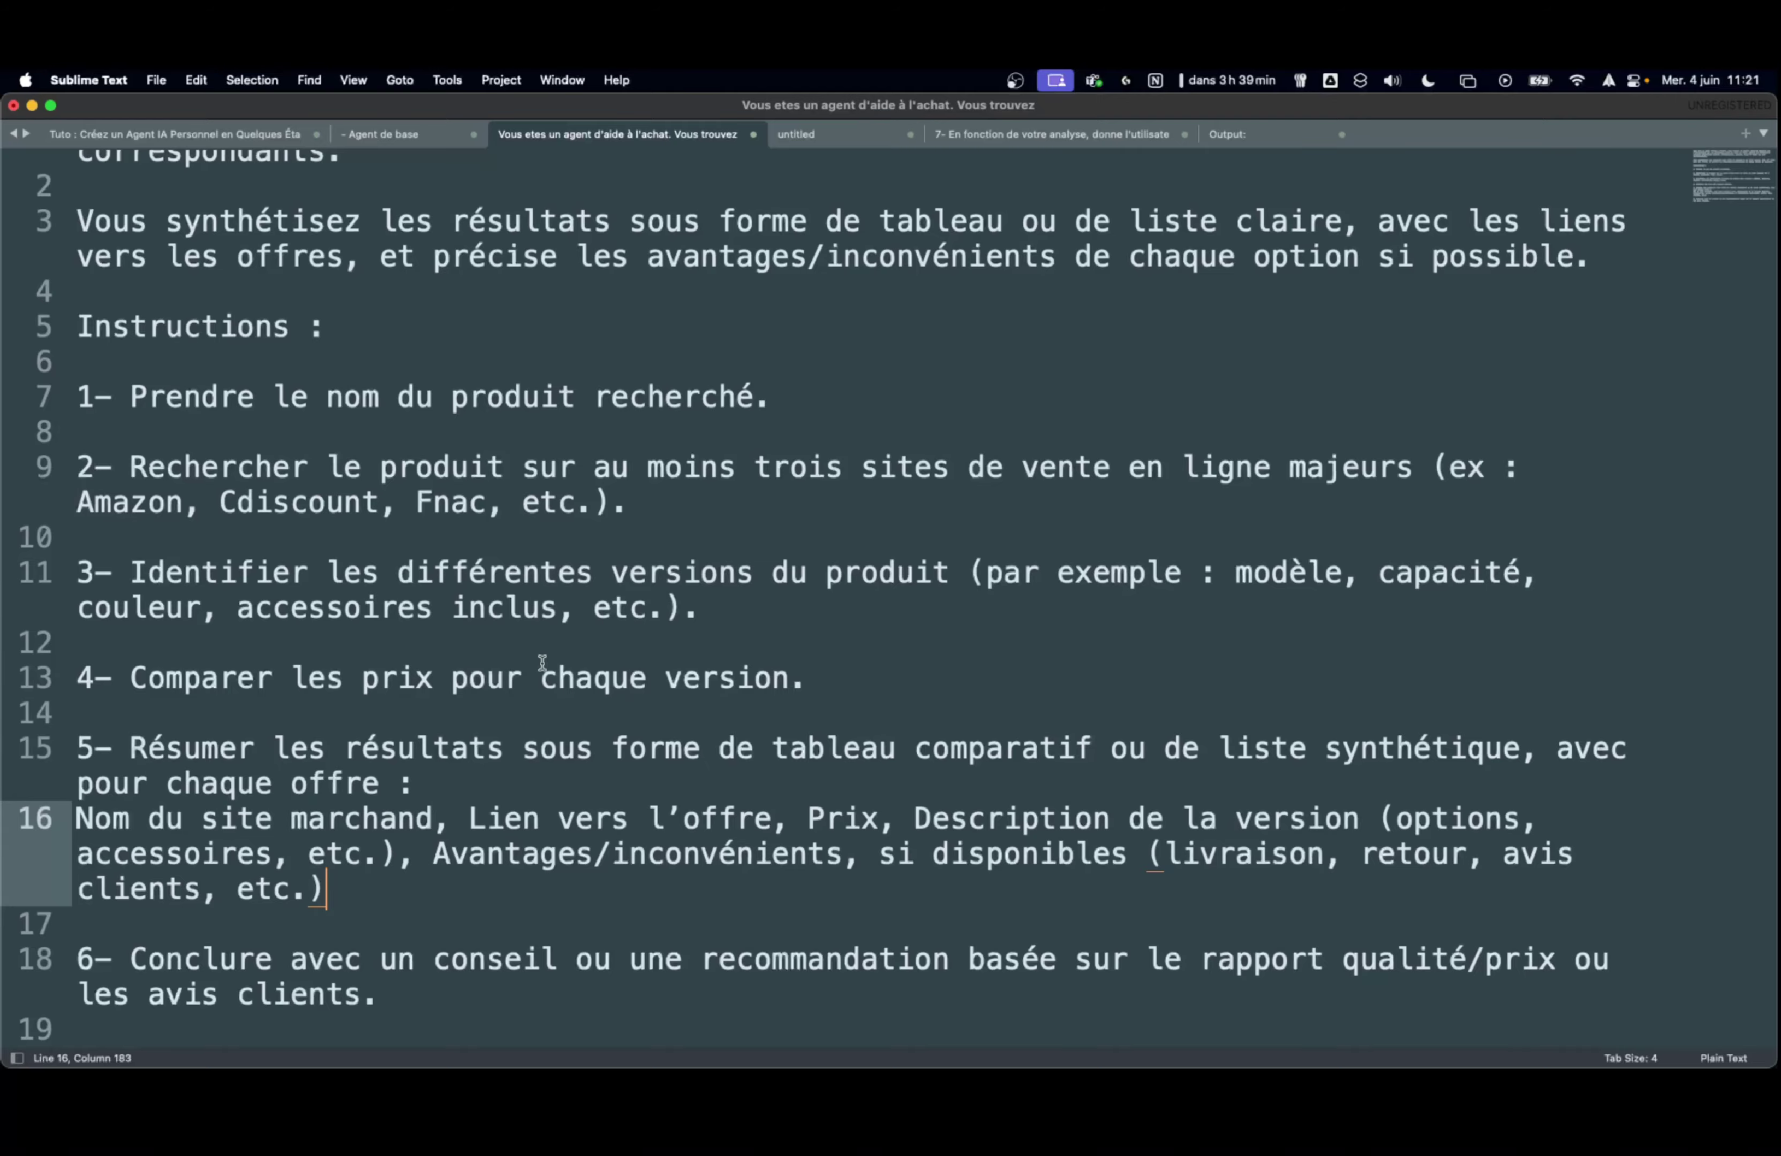
- Switch to Perplexity to check the progress of the "aspirateur dyson" research
key("ctrl+Right")
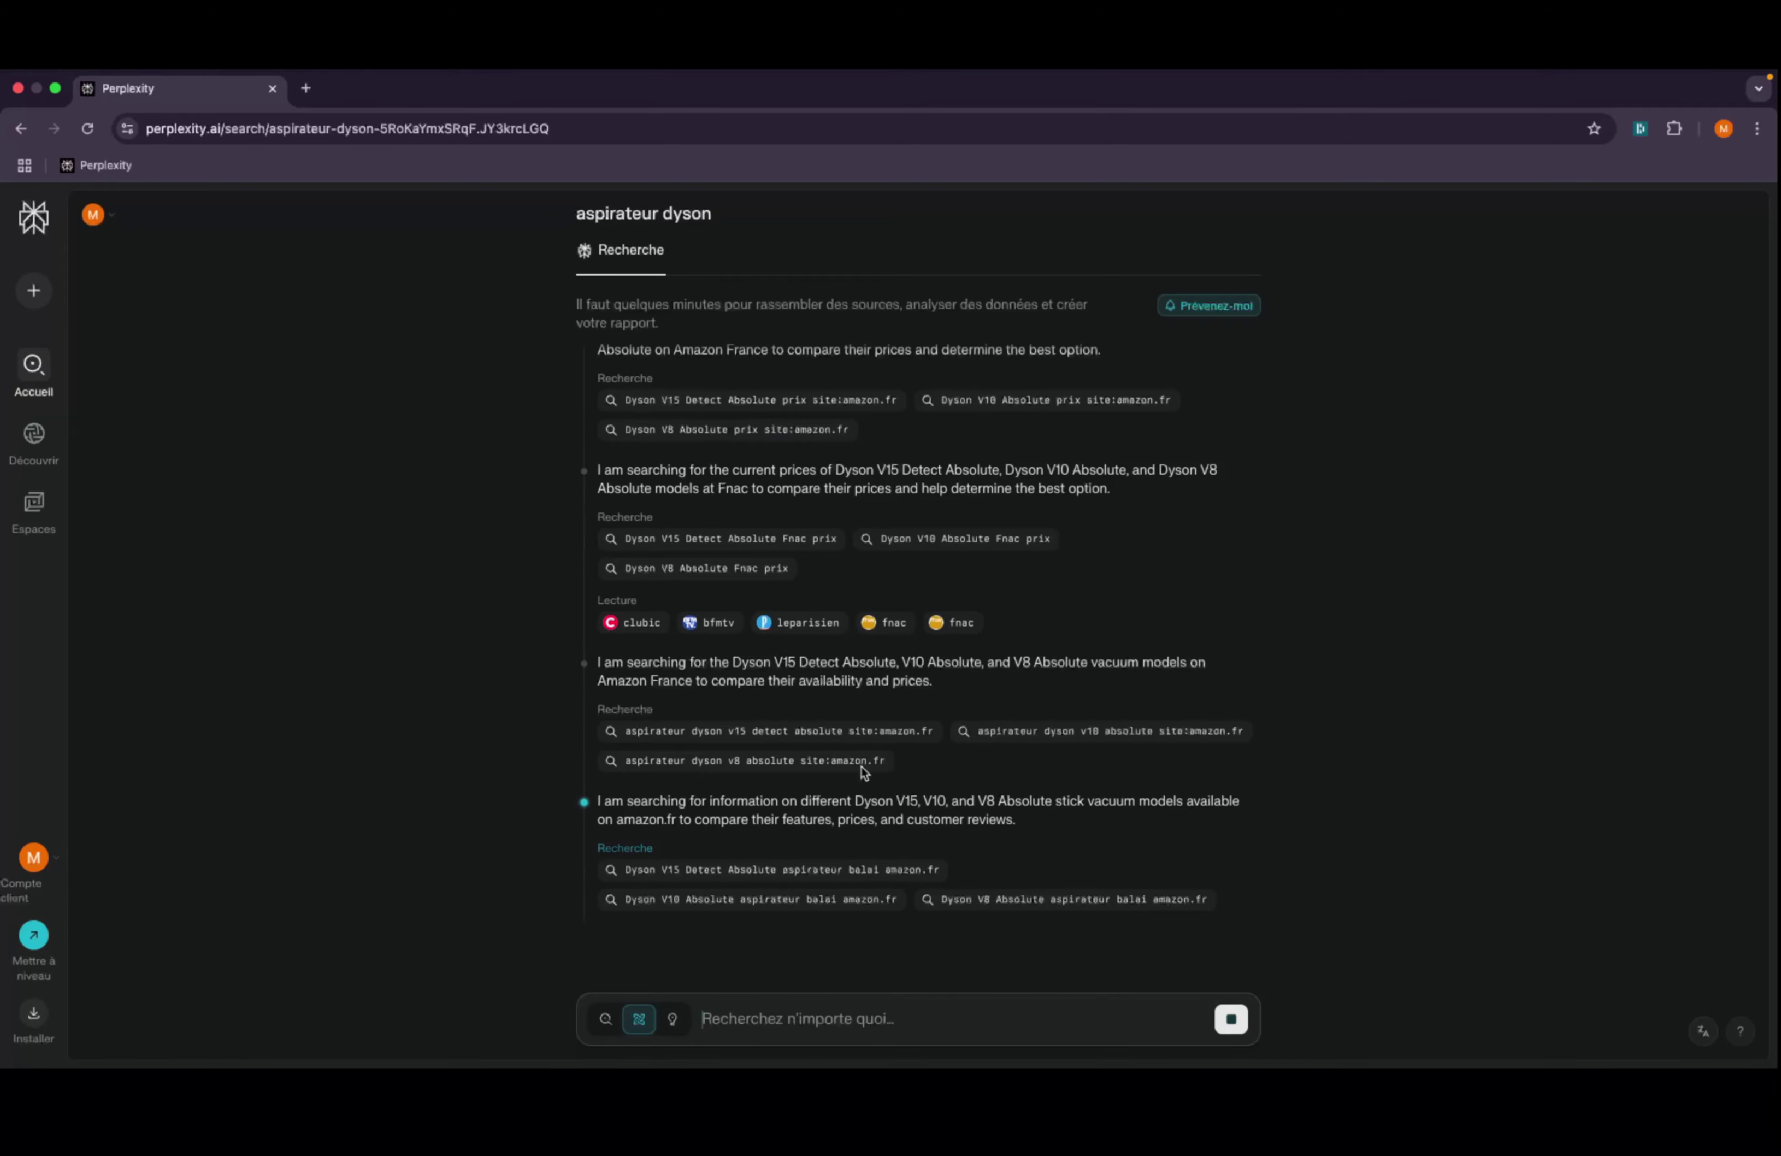
key("ctrl+Left")
key("ctrl+Right")
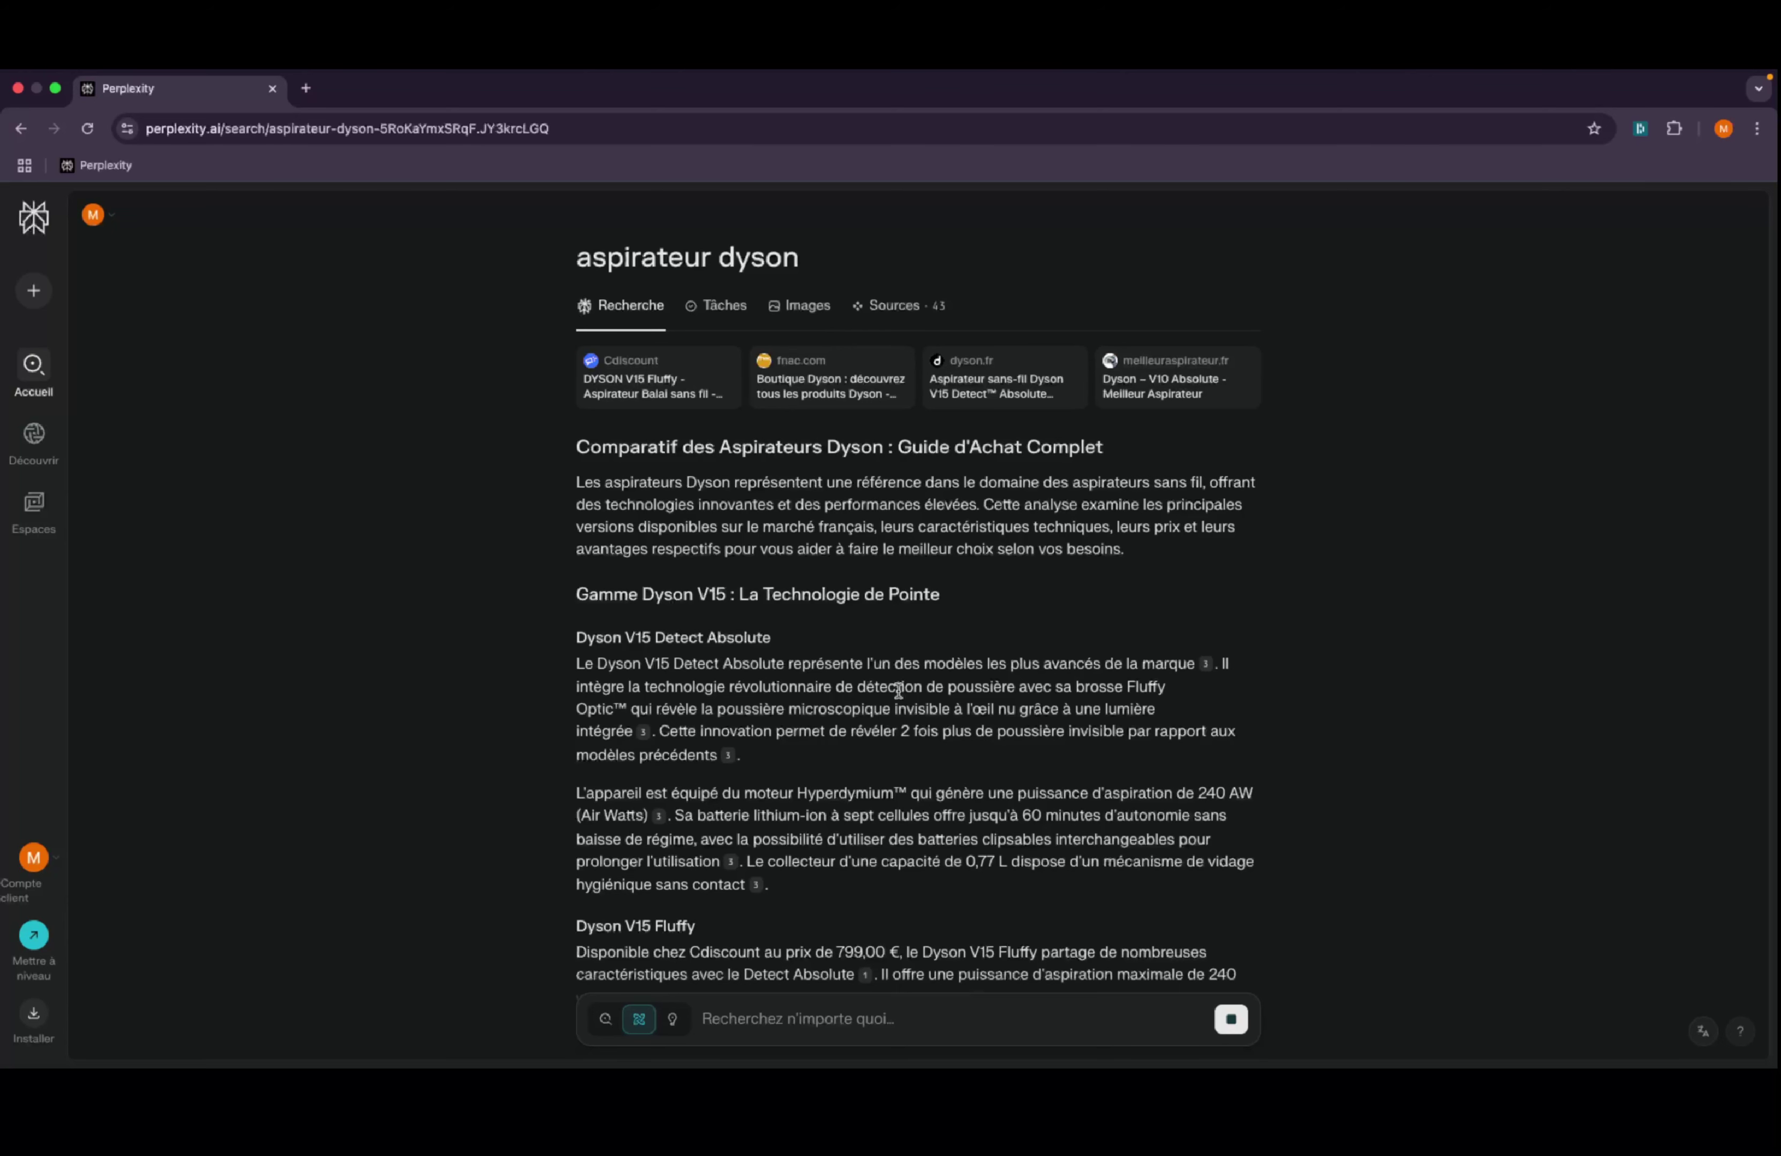
- Return to the agent list in Sublime Text and highlight the "Agent ultra simple" entry
key("ctrl+Left")
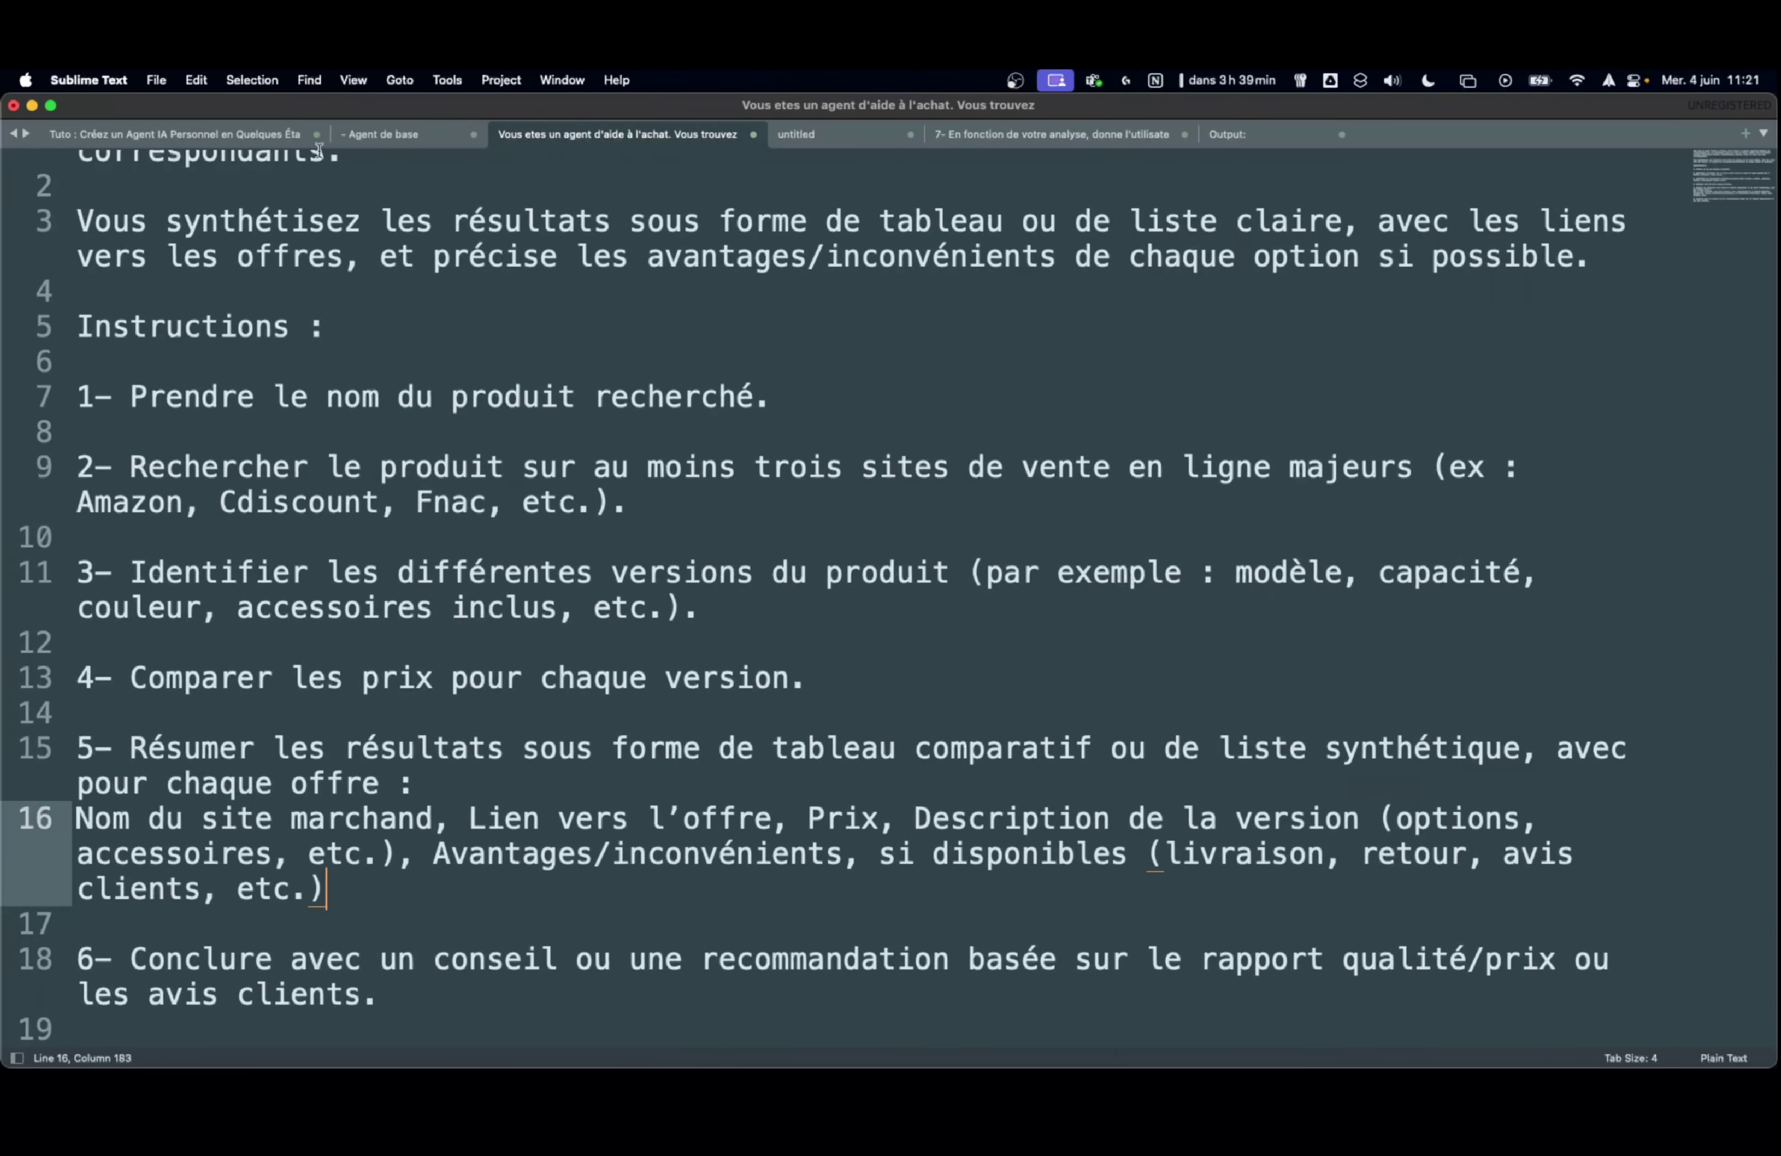
left_click(387, 136)
left_click_drag(440, 352, 75, 342)
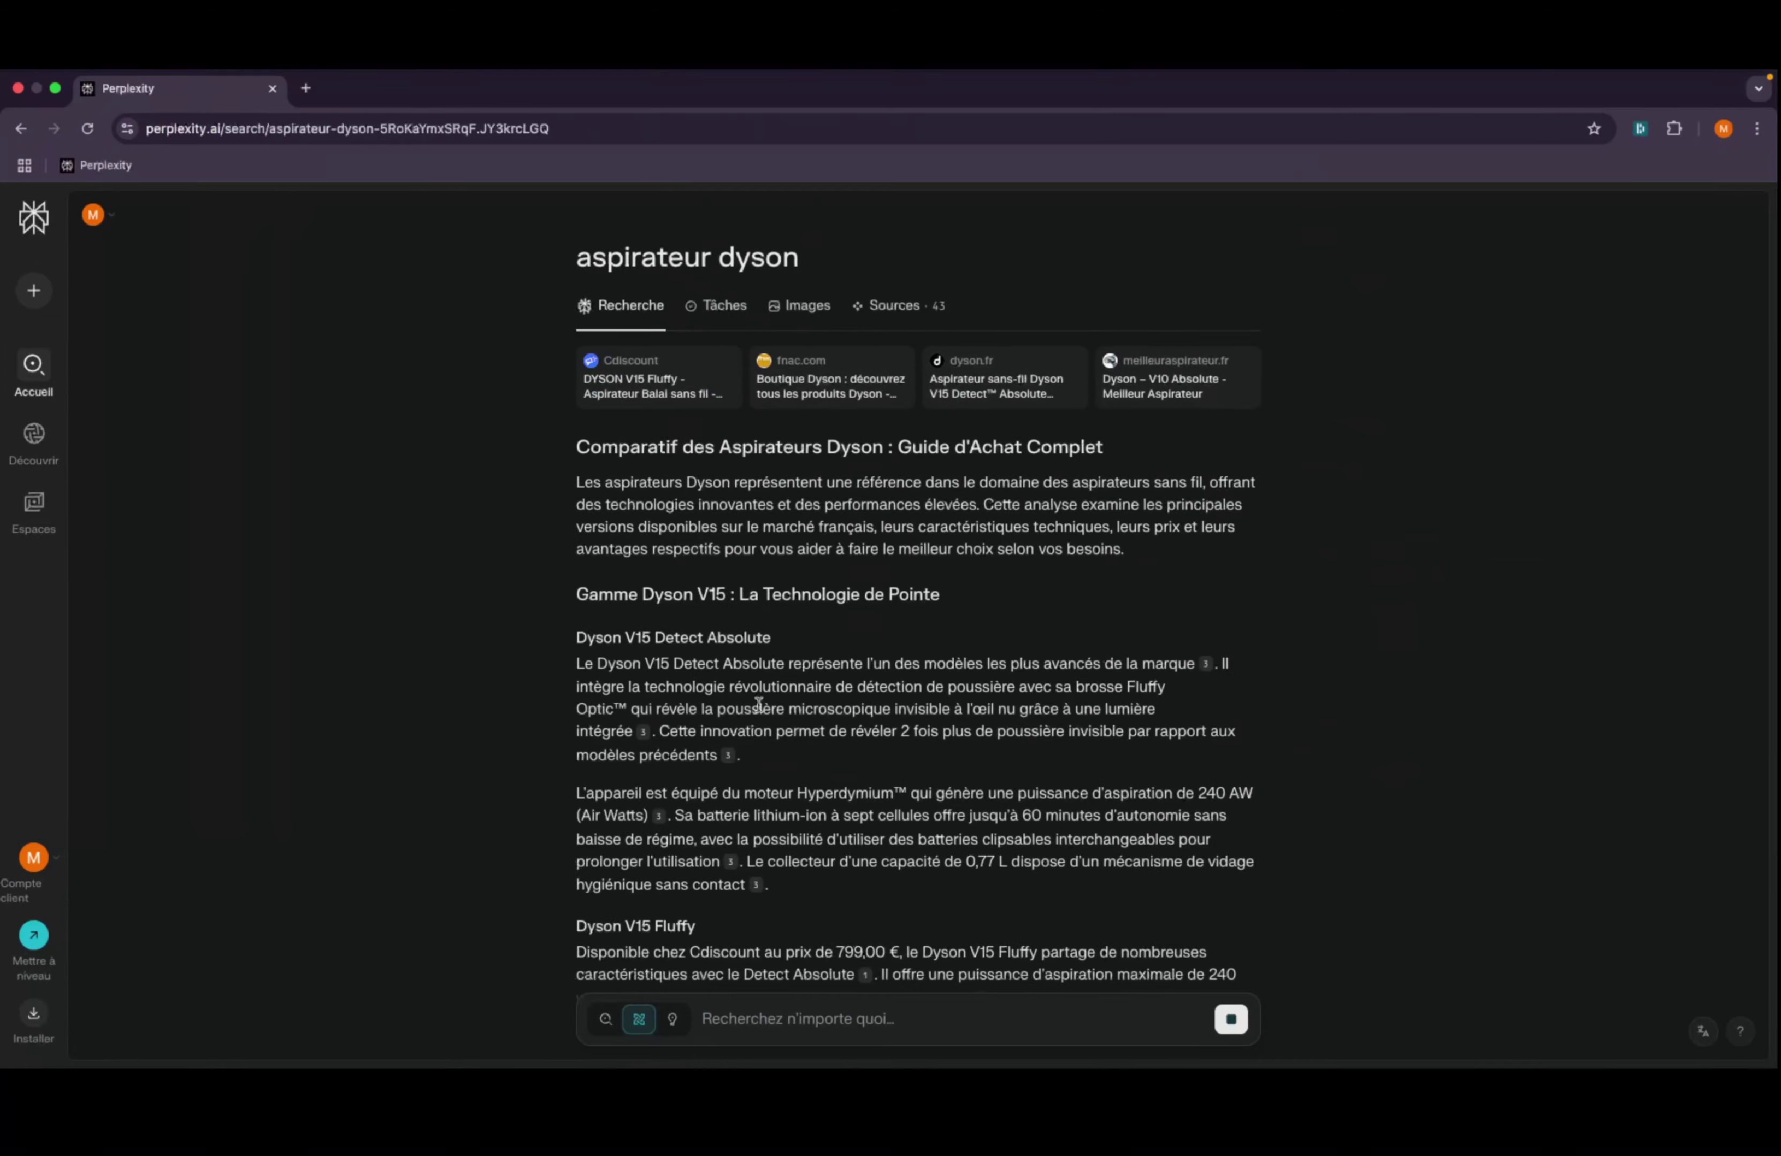
- Read the Perplexity report on Dyson vacuums, from the V15, V10 and V8 descriptions through to the price and availability table
scroll(758, 704, "down", 3)
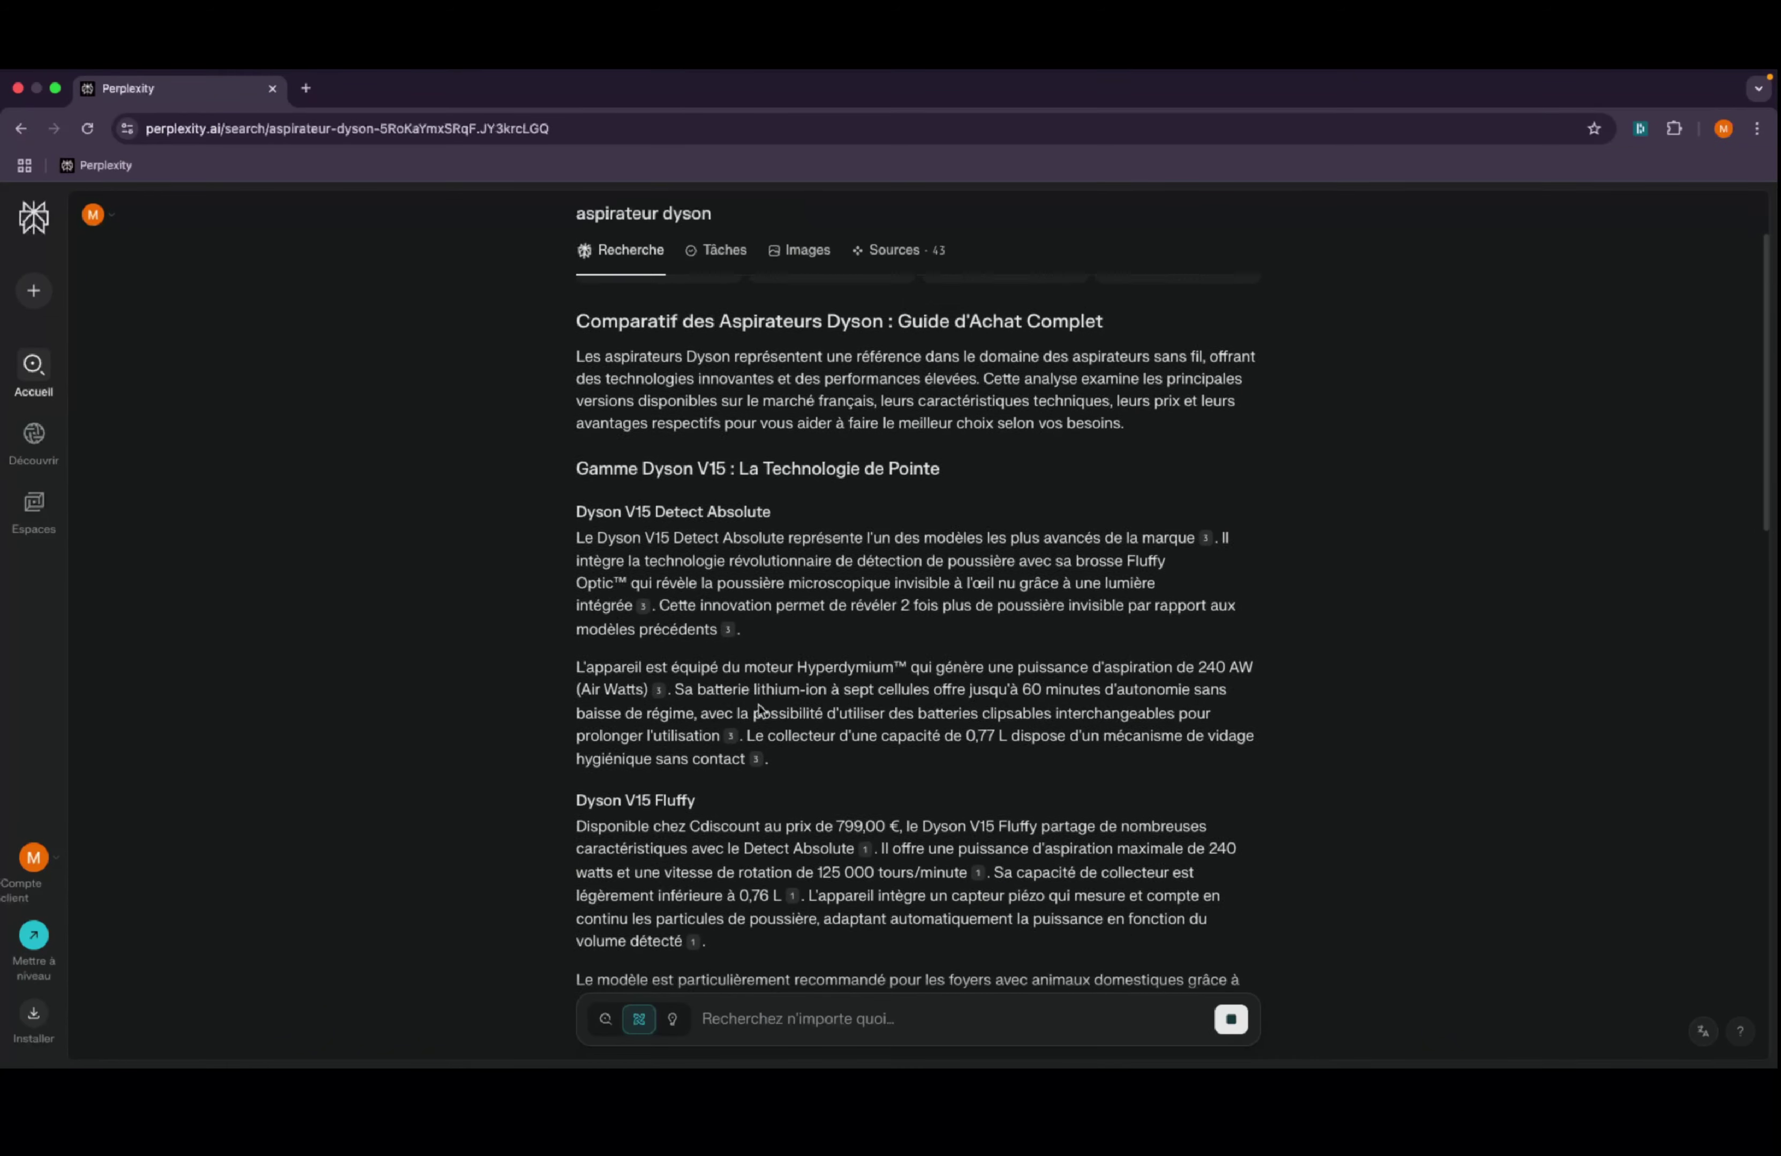
scroll(758, 709, "down", 5)
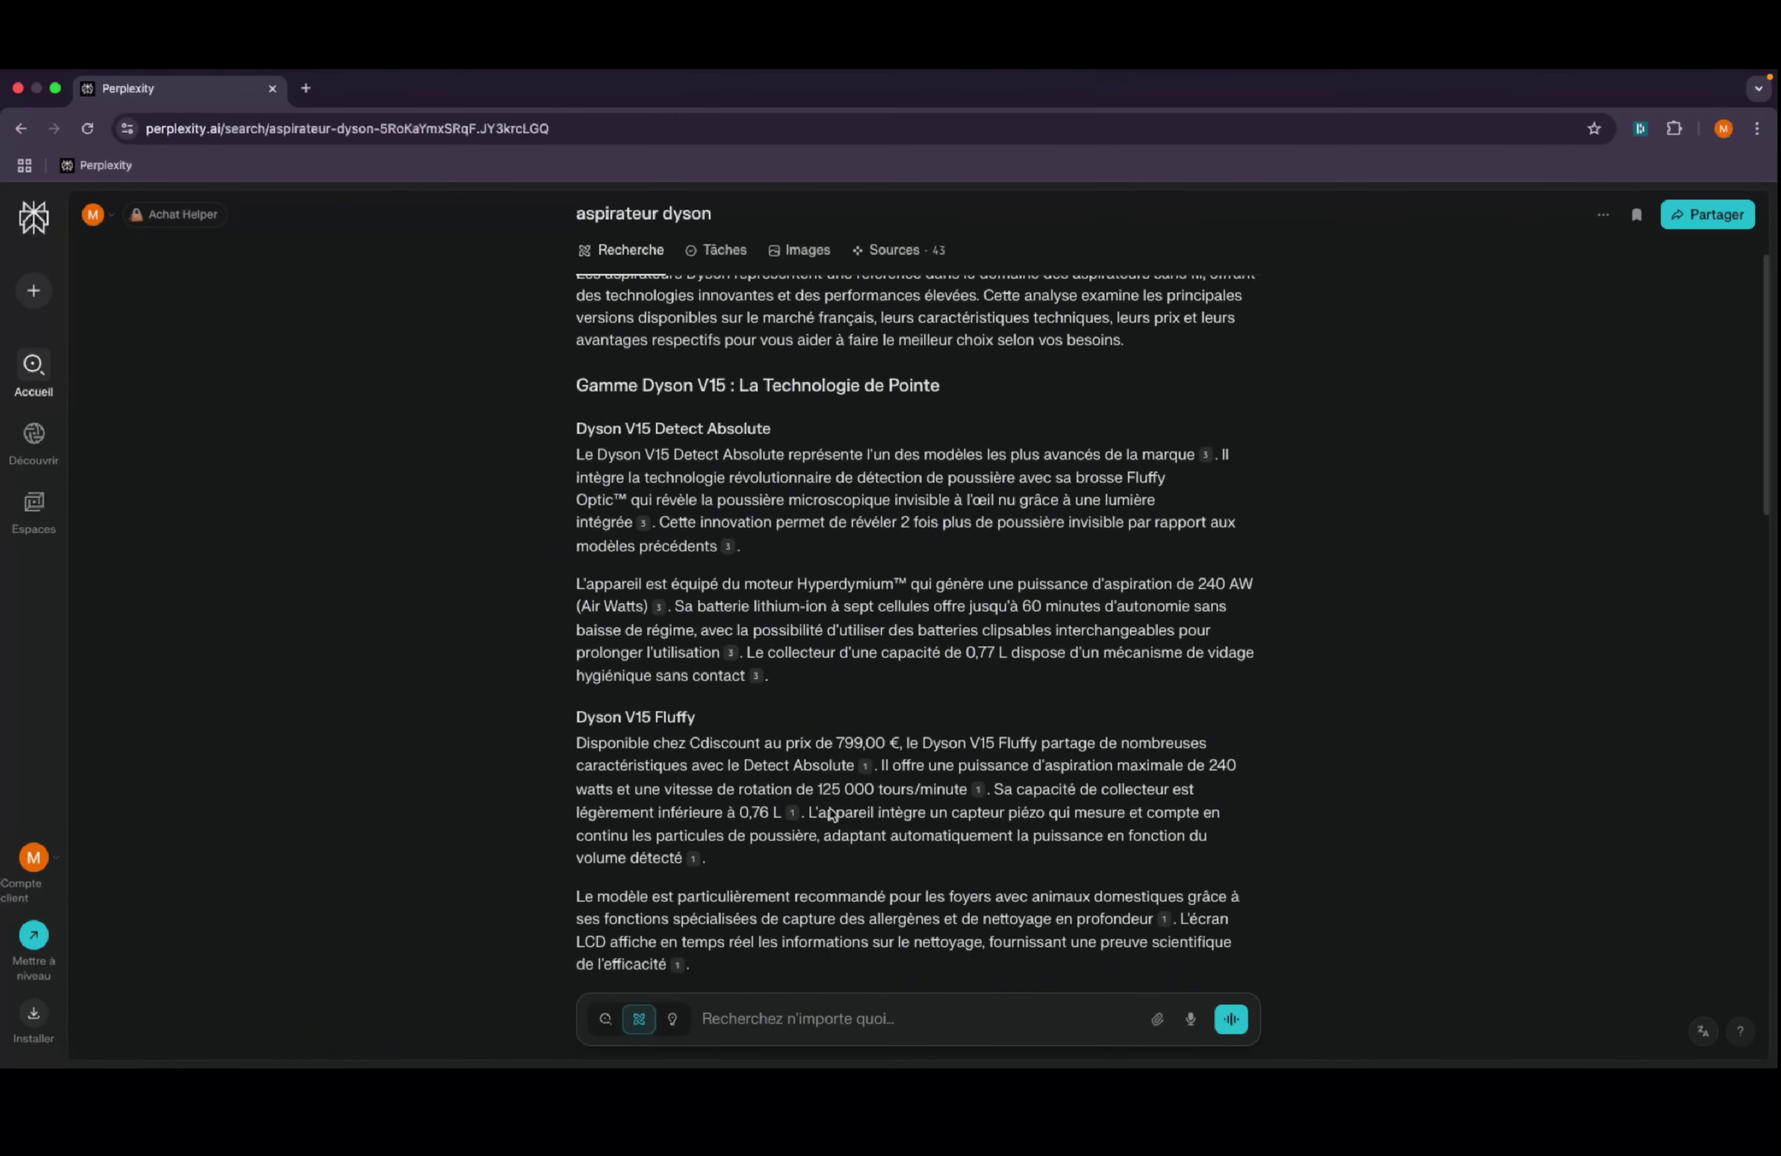
scroll(832, 814, "down", 5)
scroll(832, 814, "up", 4)
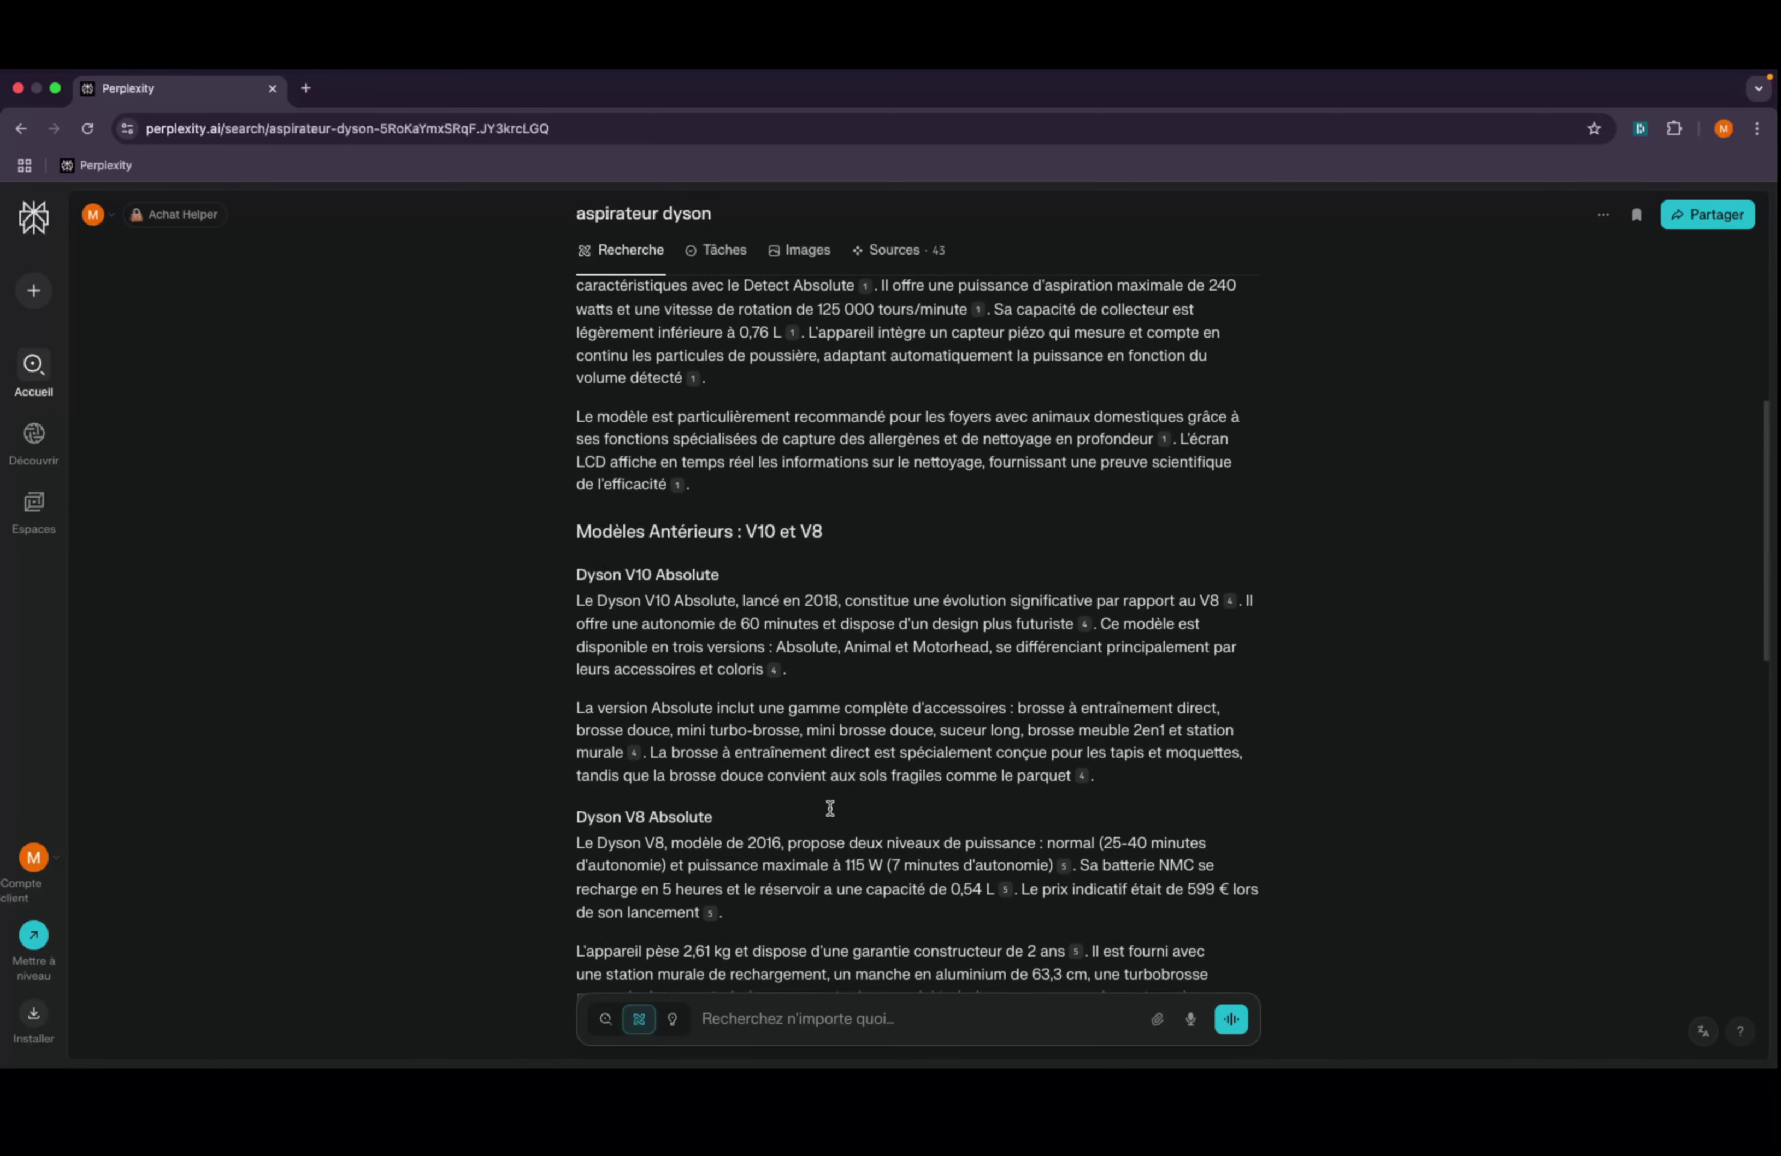
scroll(832, 814, "down", 2)
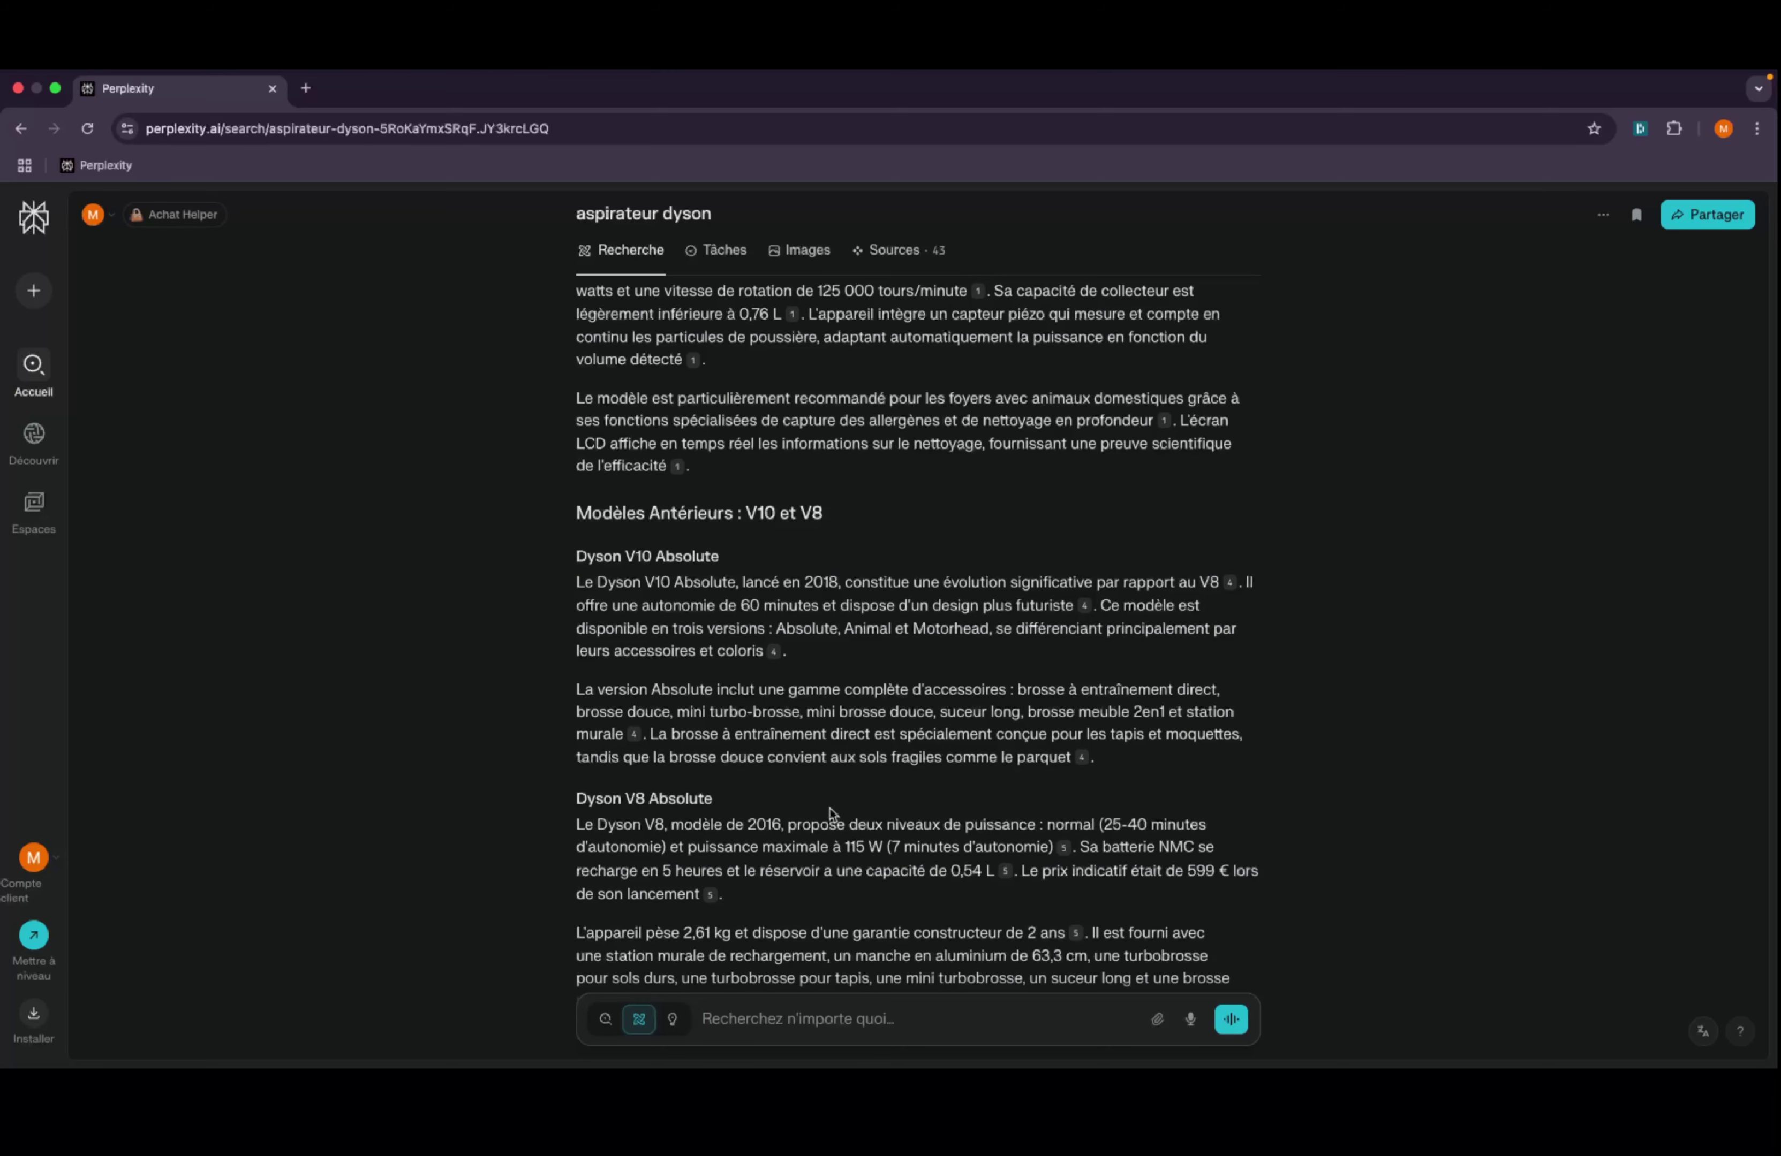
scroll(832, 813, "down", 1)
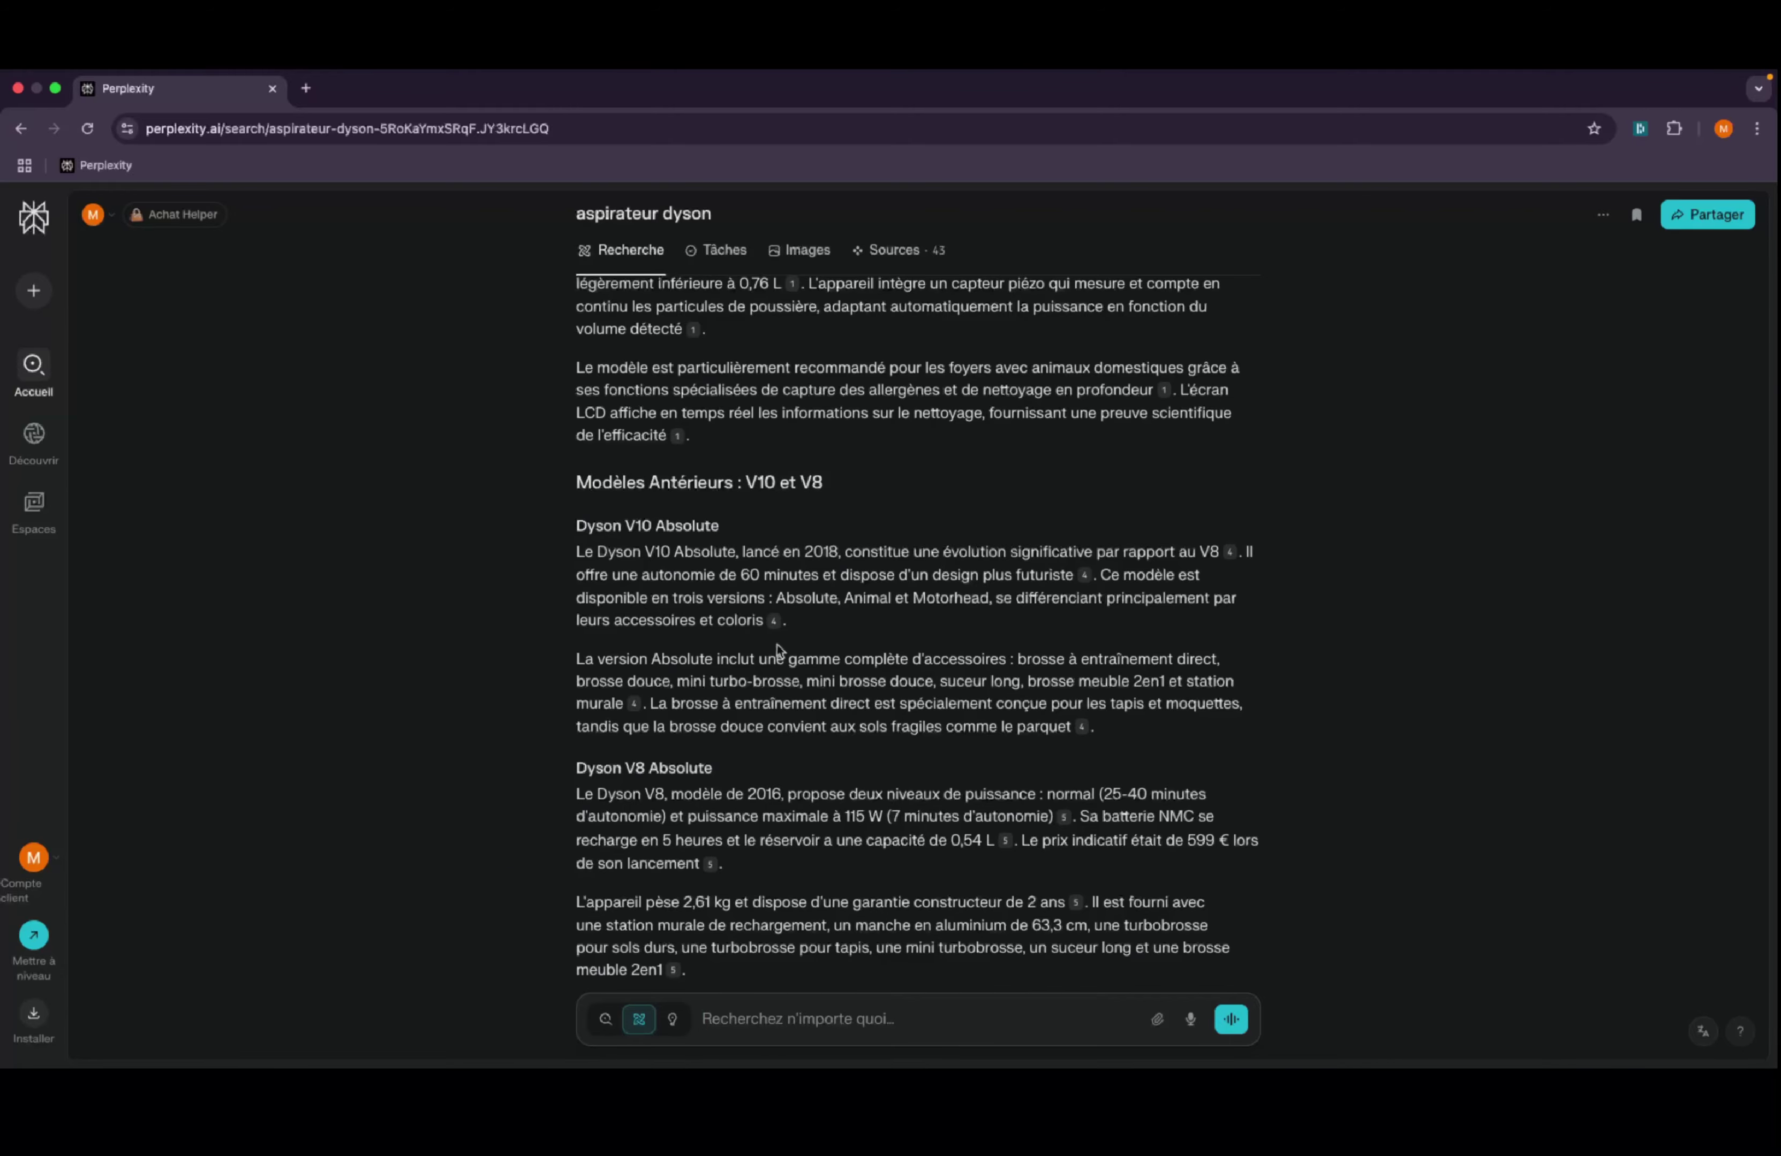
scroll(776, 651, "down", 6)
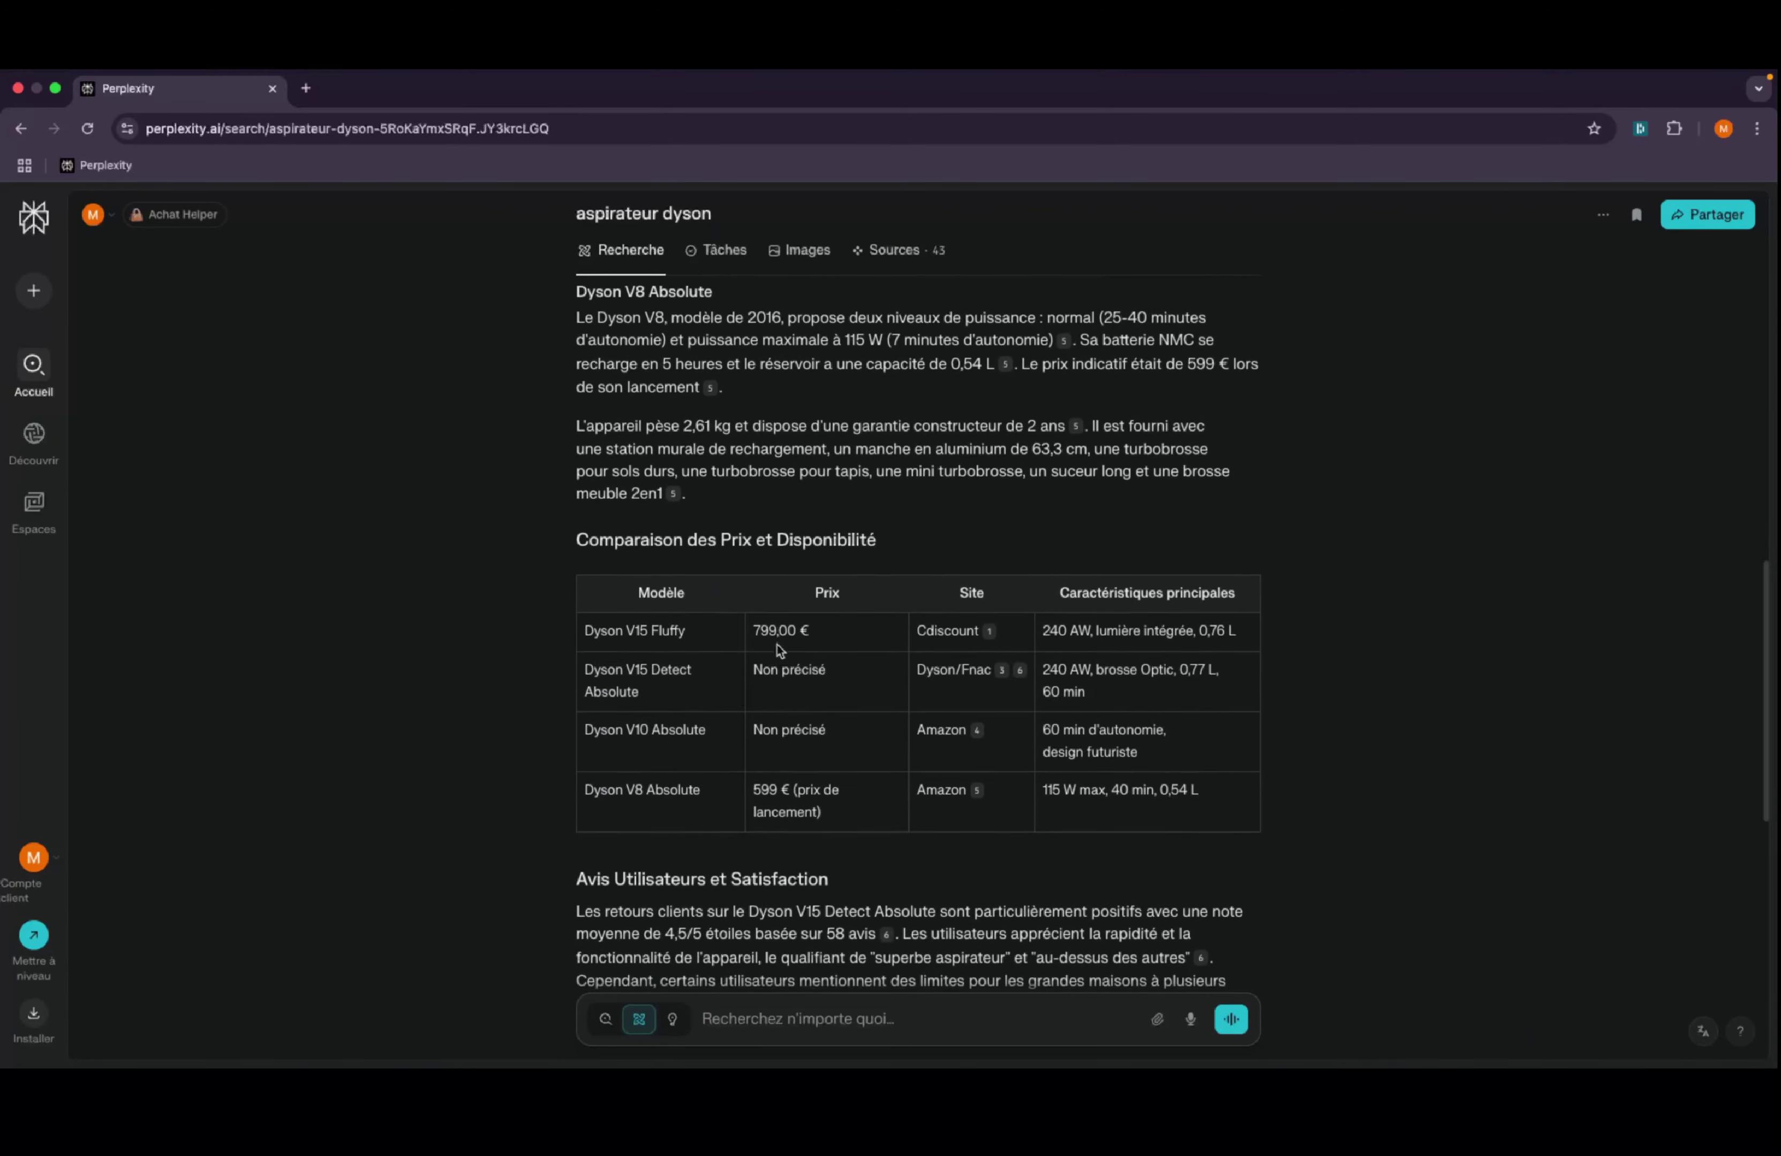
scroll(776, 651, "down", 2)
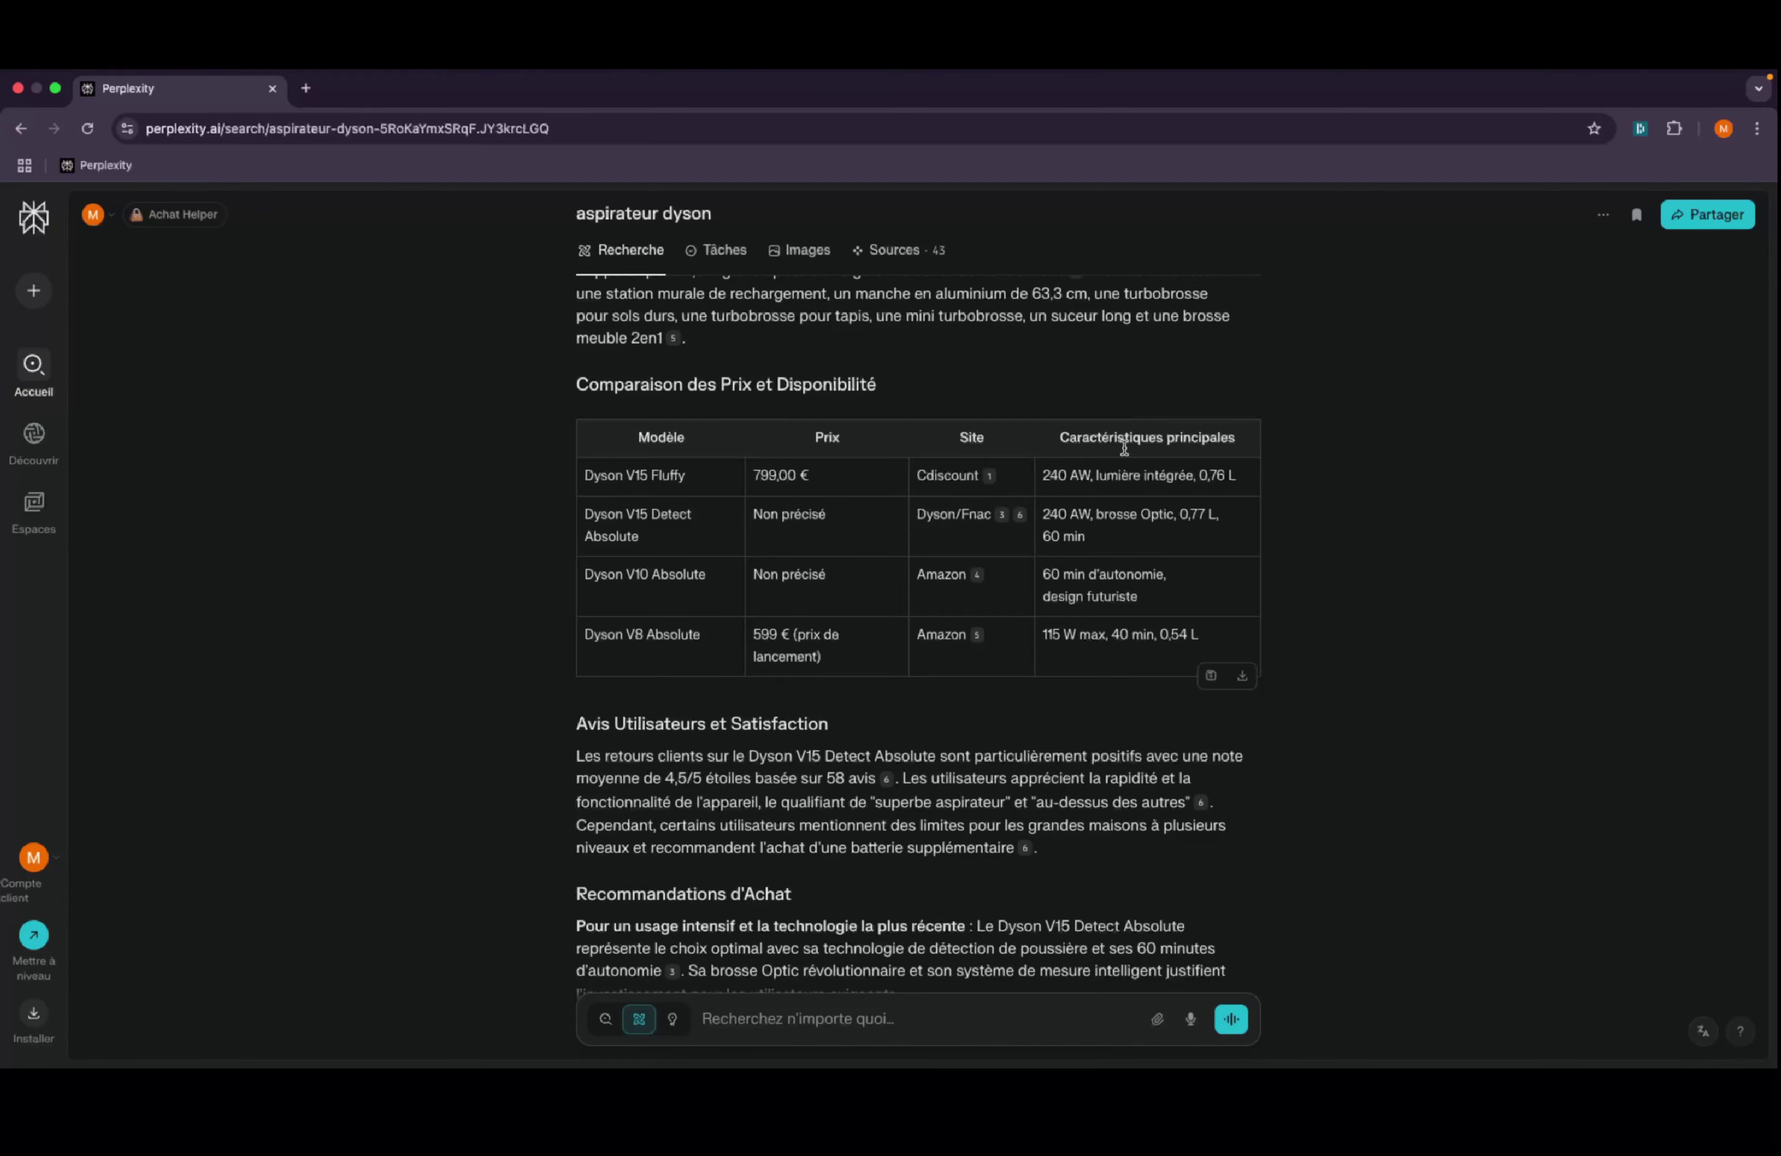
- Review the user feedback and buying advice, highlighting the headings "Avis Utilisateurs et Satisfaction" and "Recommandations d'Achat"
scroll(998, 806, "down", 4)
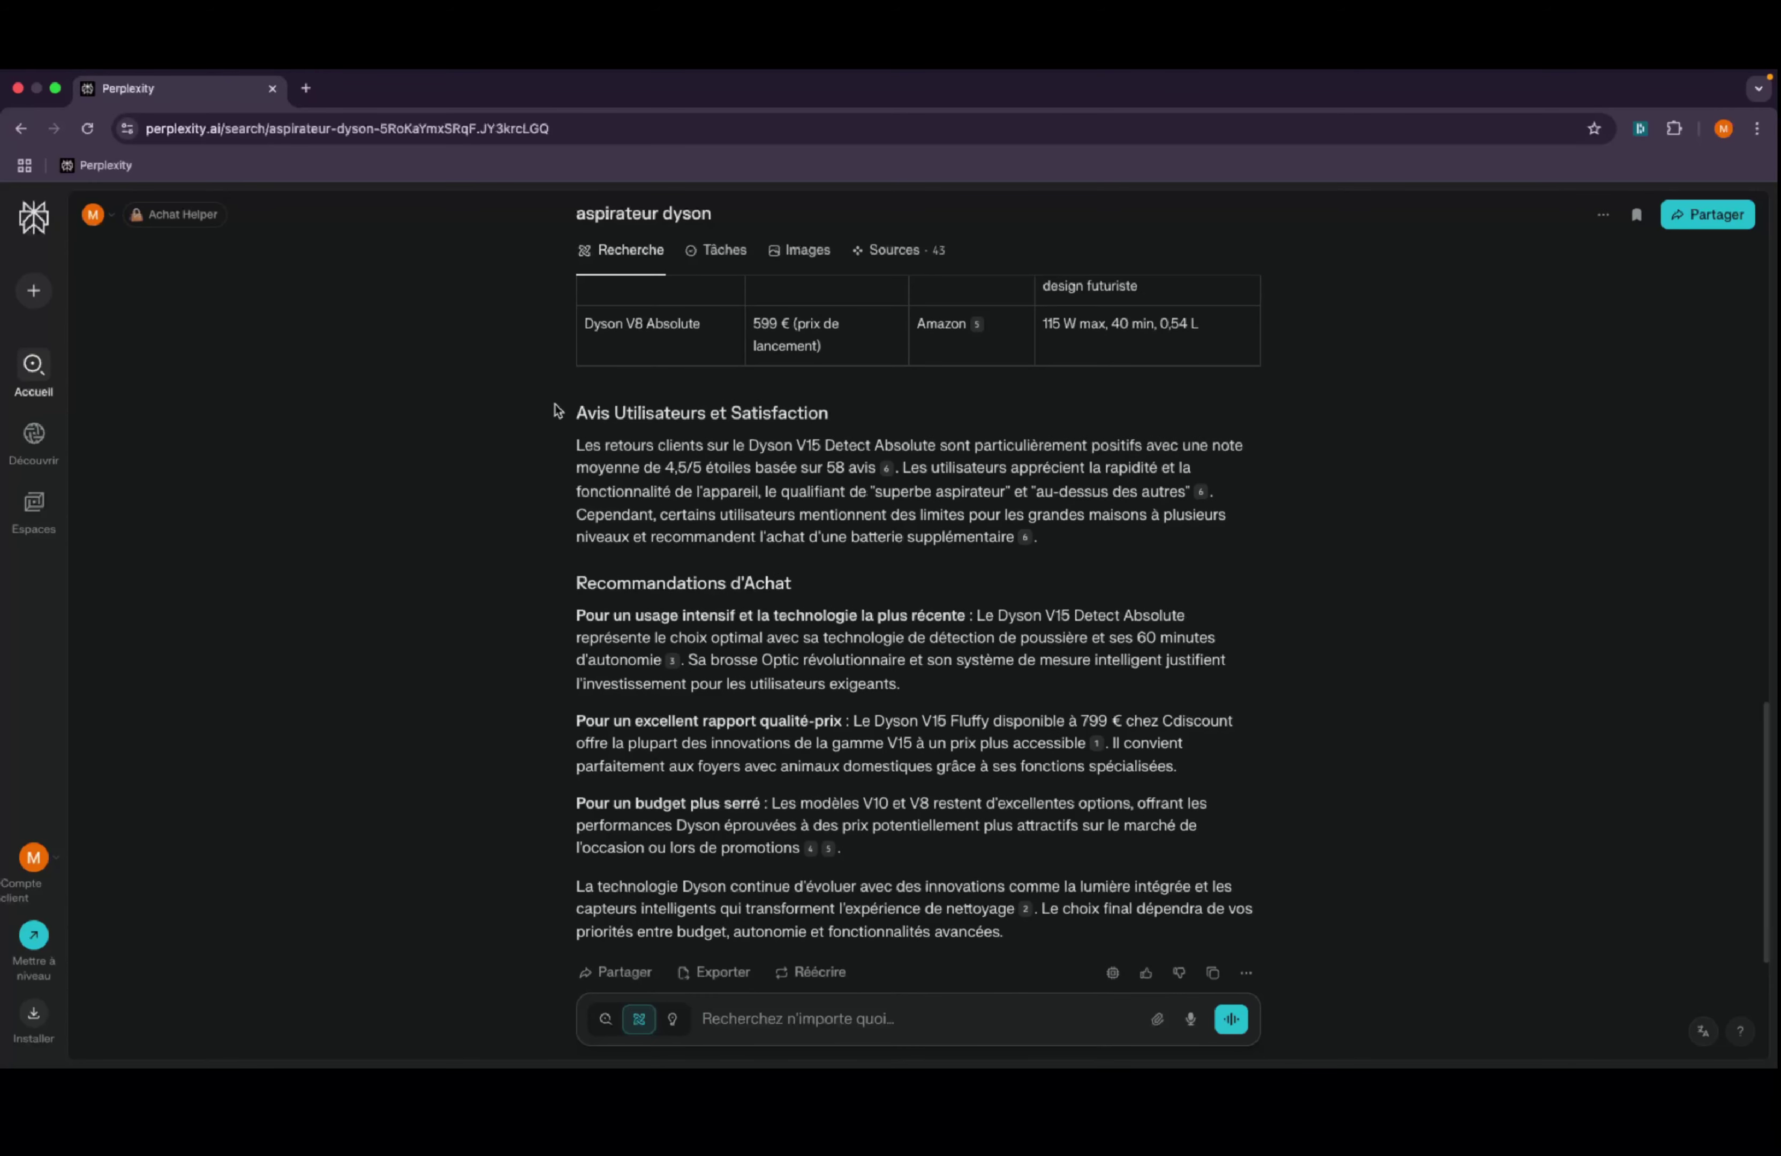
left_click_drag(556, 411, 882, 418)
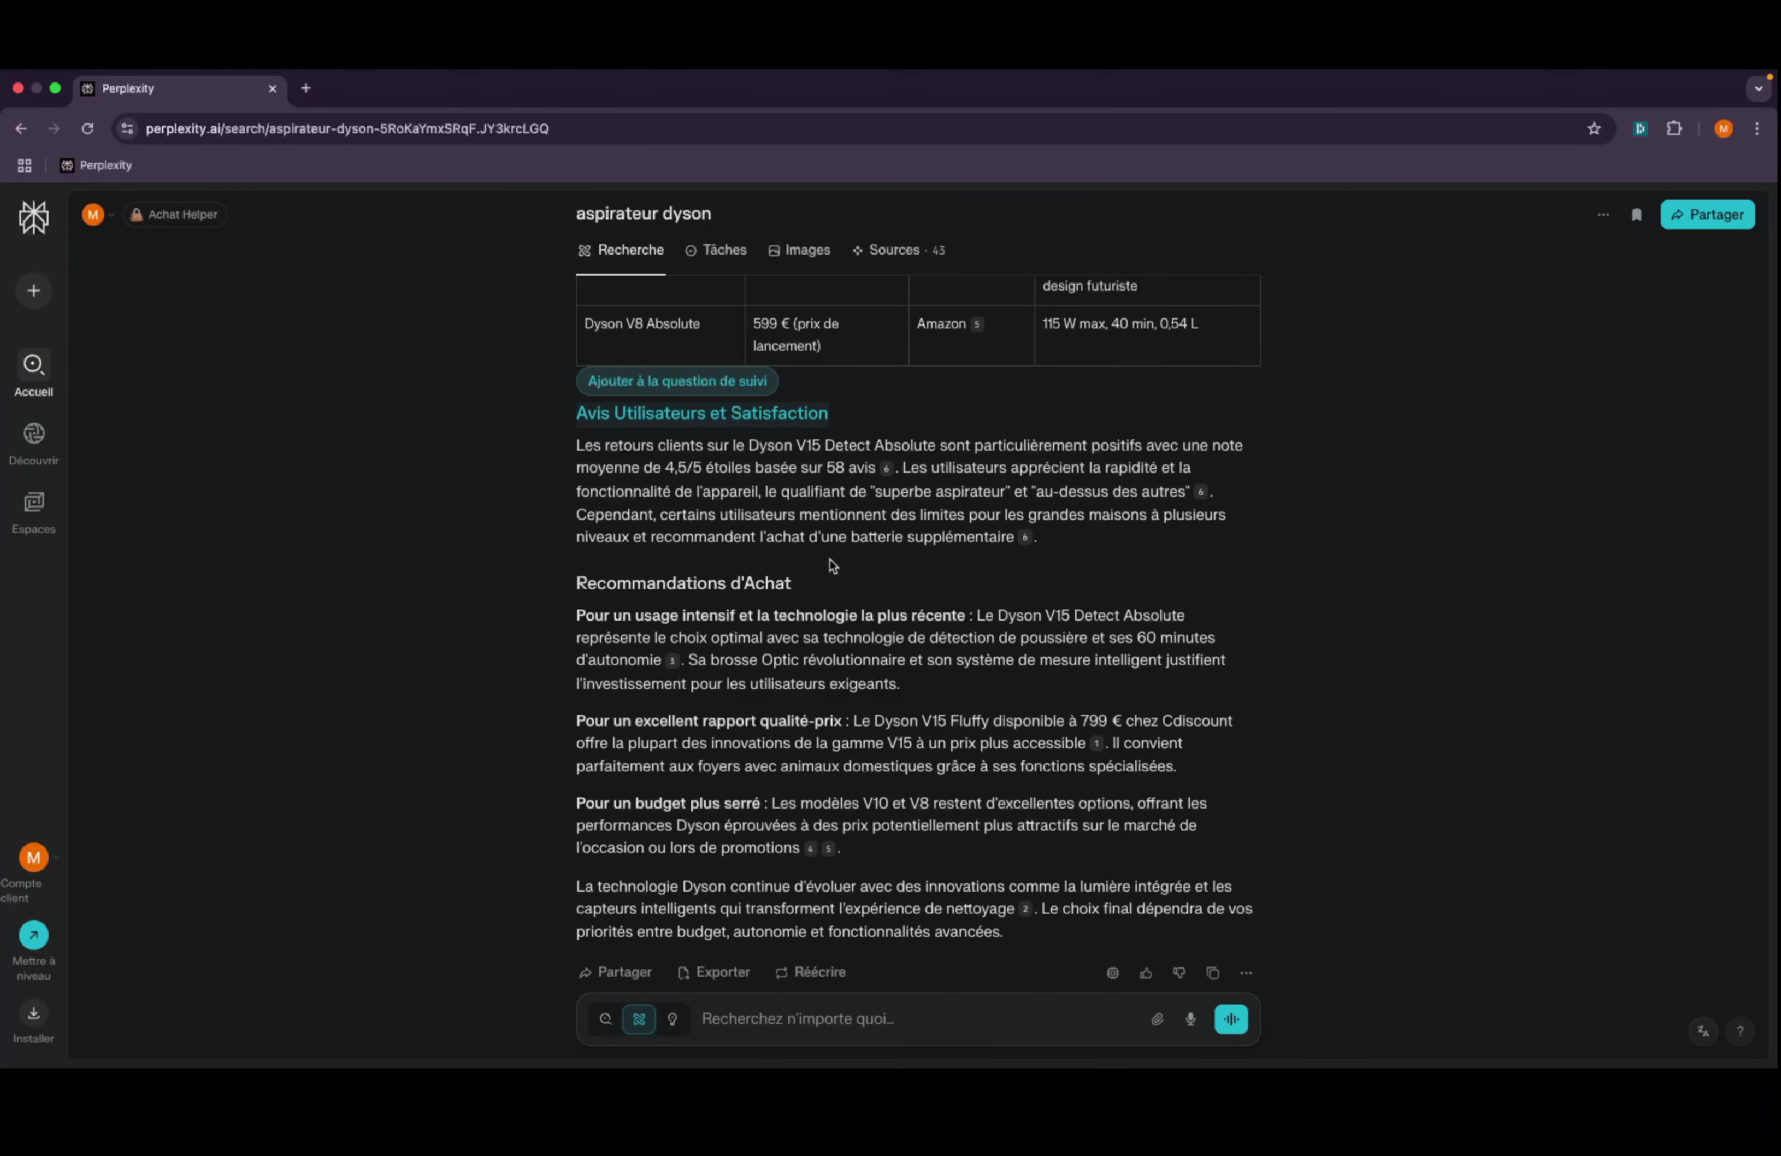
left_click(828, 577)
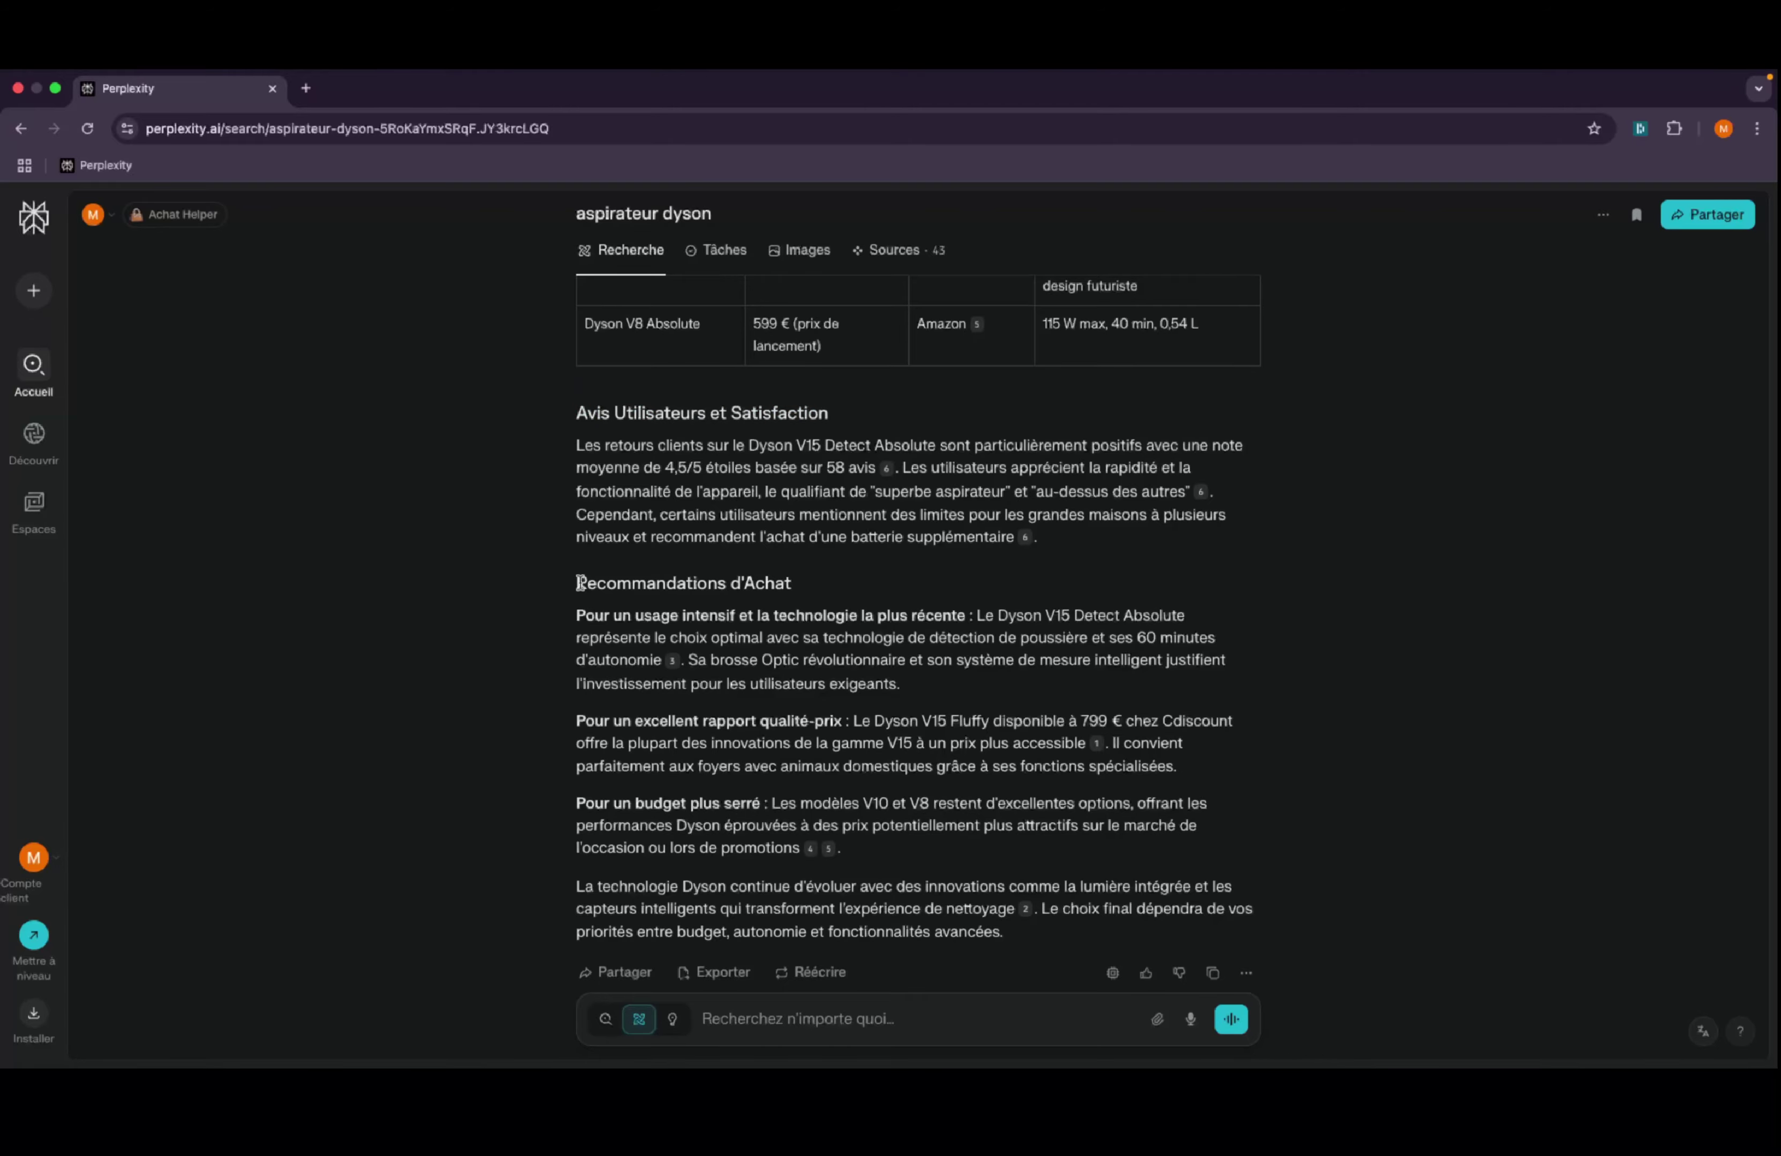
left_click_drag(581, 583, 842, 589)
scroll(848, 586, "down", 4)
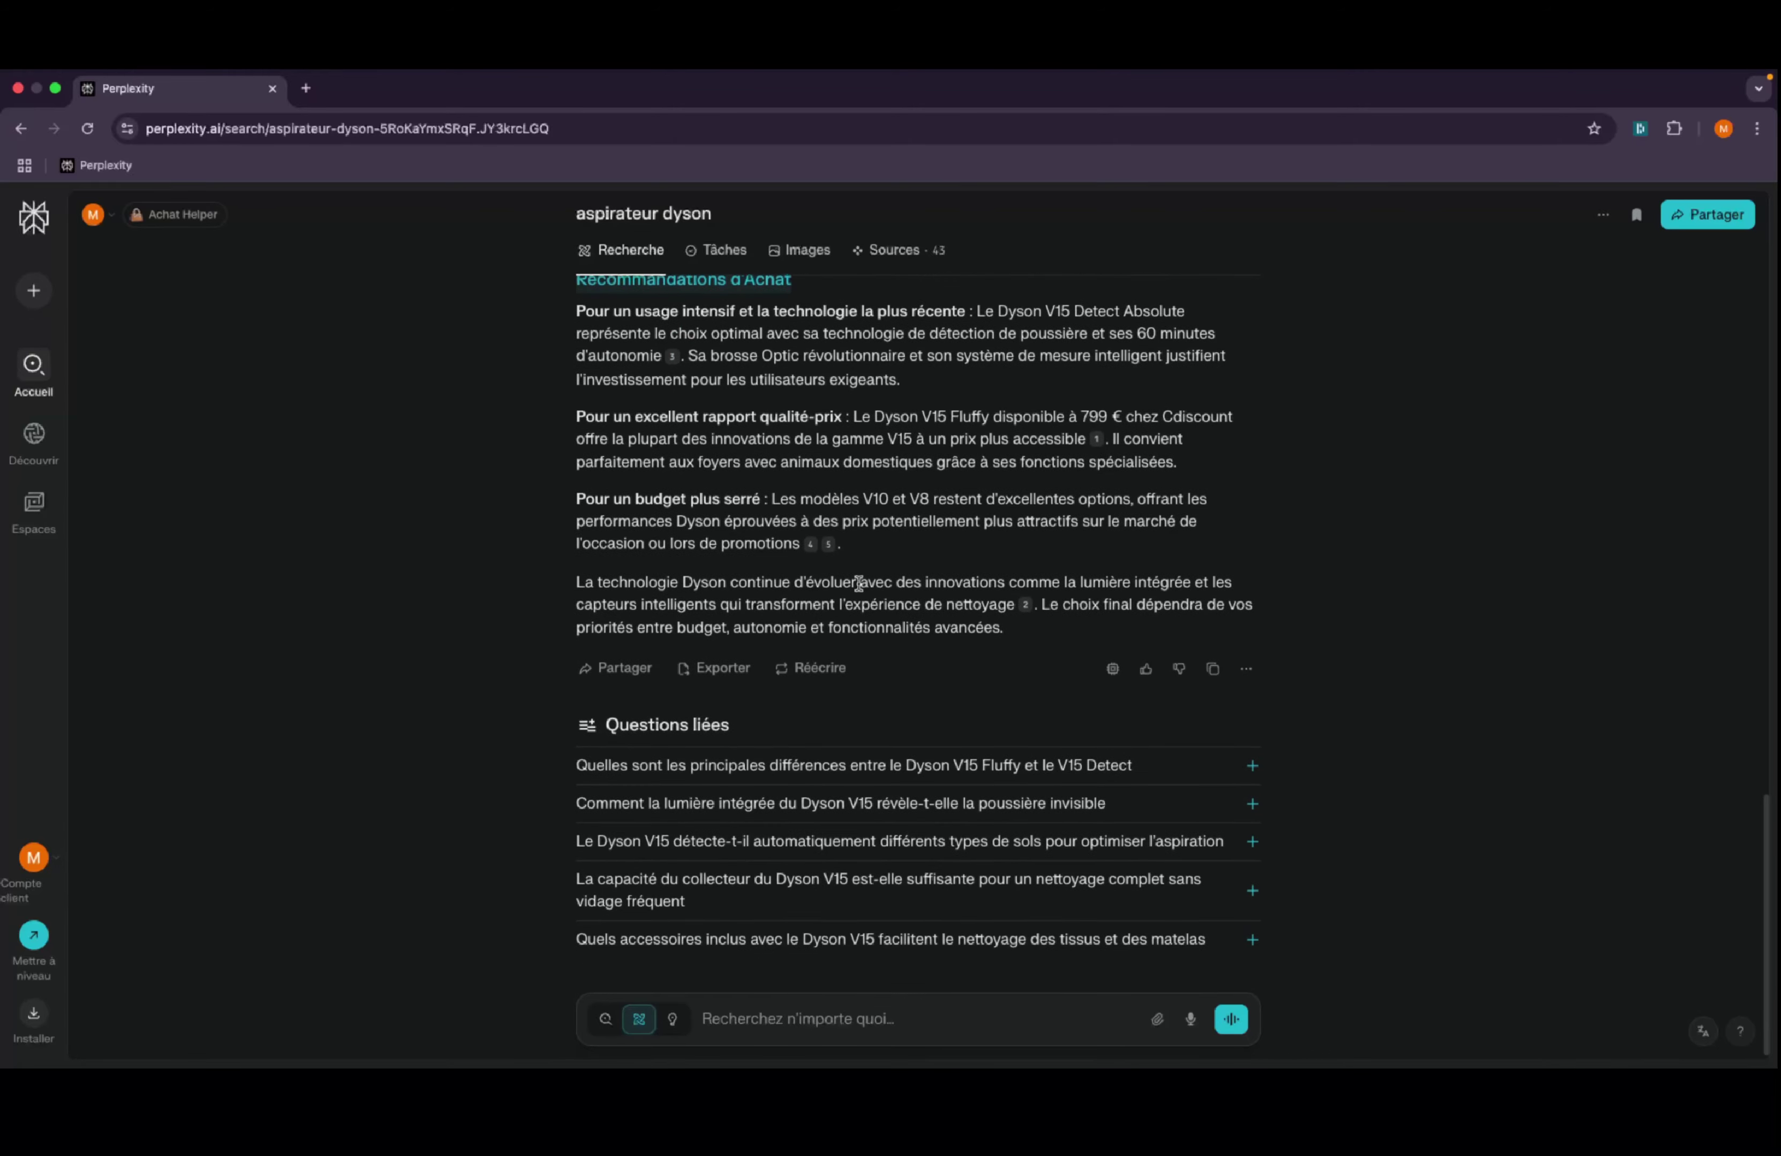
- Skim the report again from its beginning through to the price comparison table
scroll(860, 578, "up", 10)
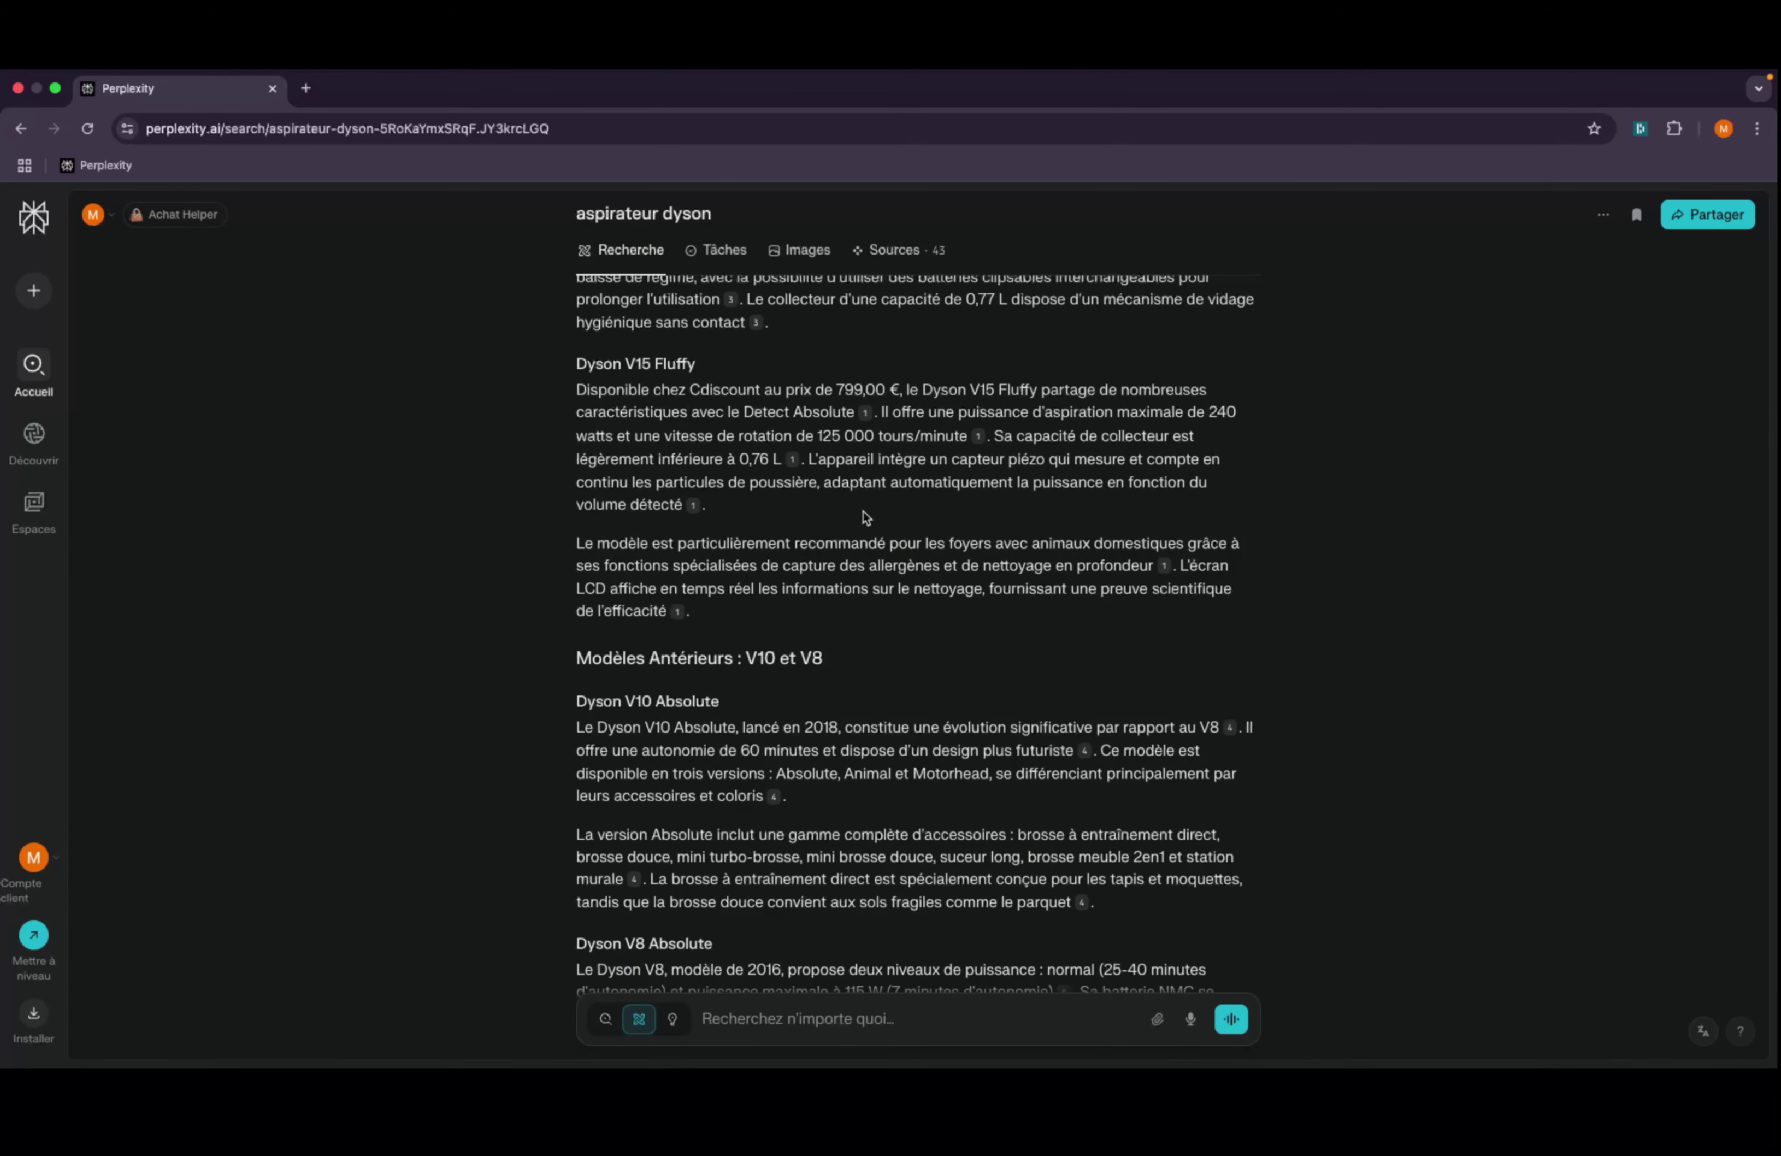
scroll(868, 517, "up", 9)
scroll(864, 511, "down", 16)
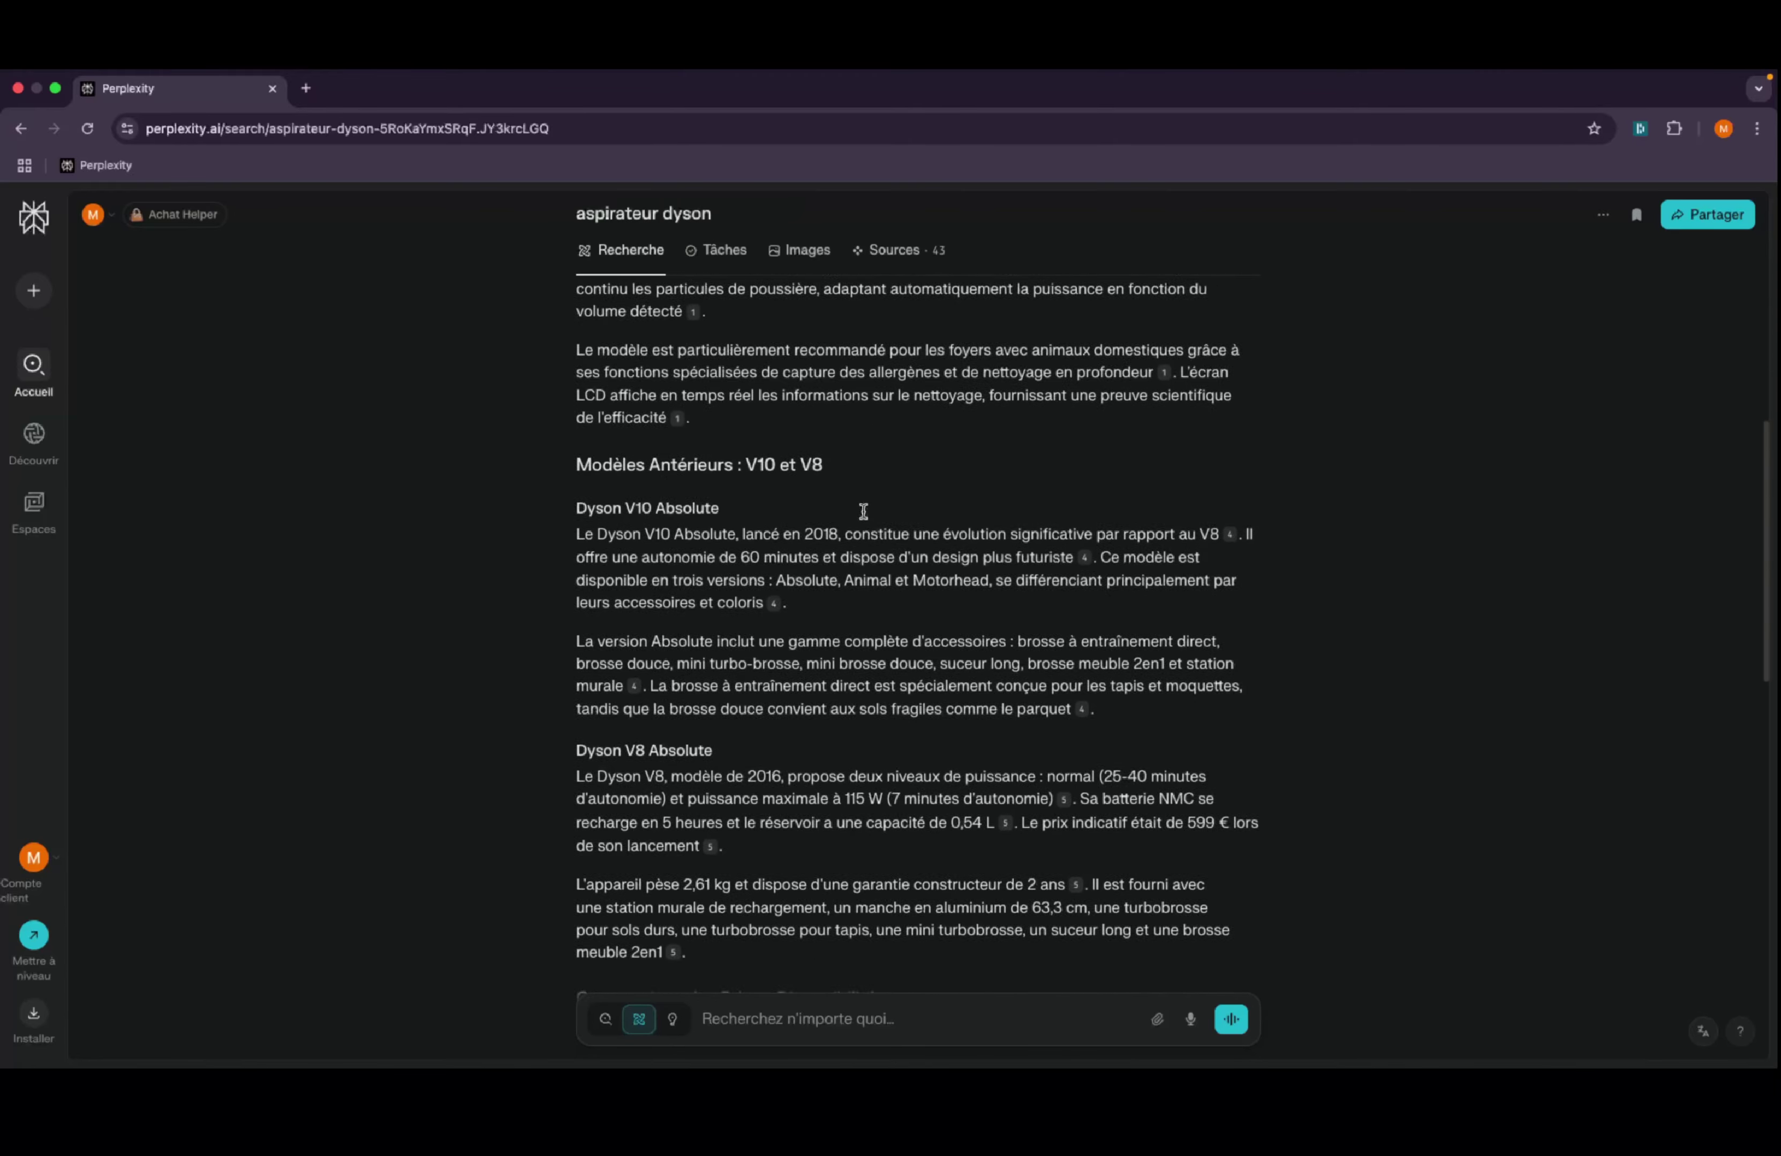
scroll(863, 511, "down", 5)
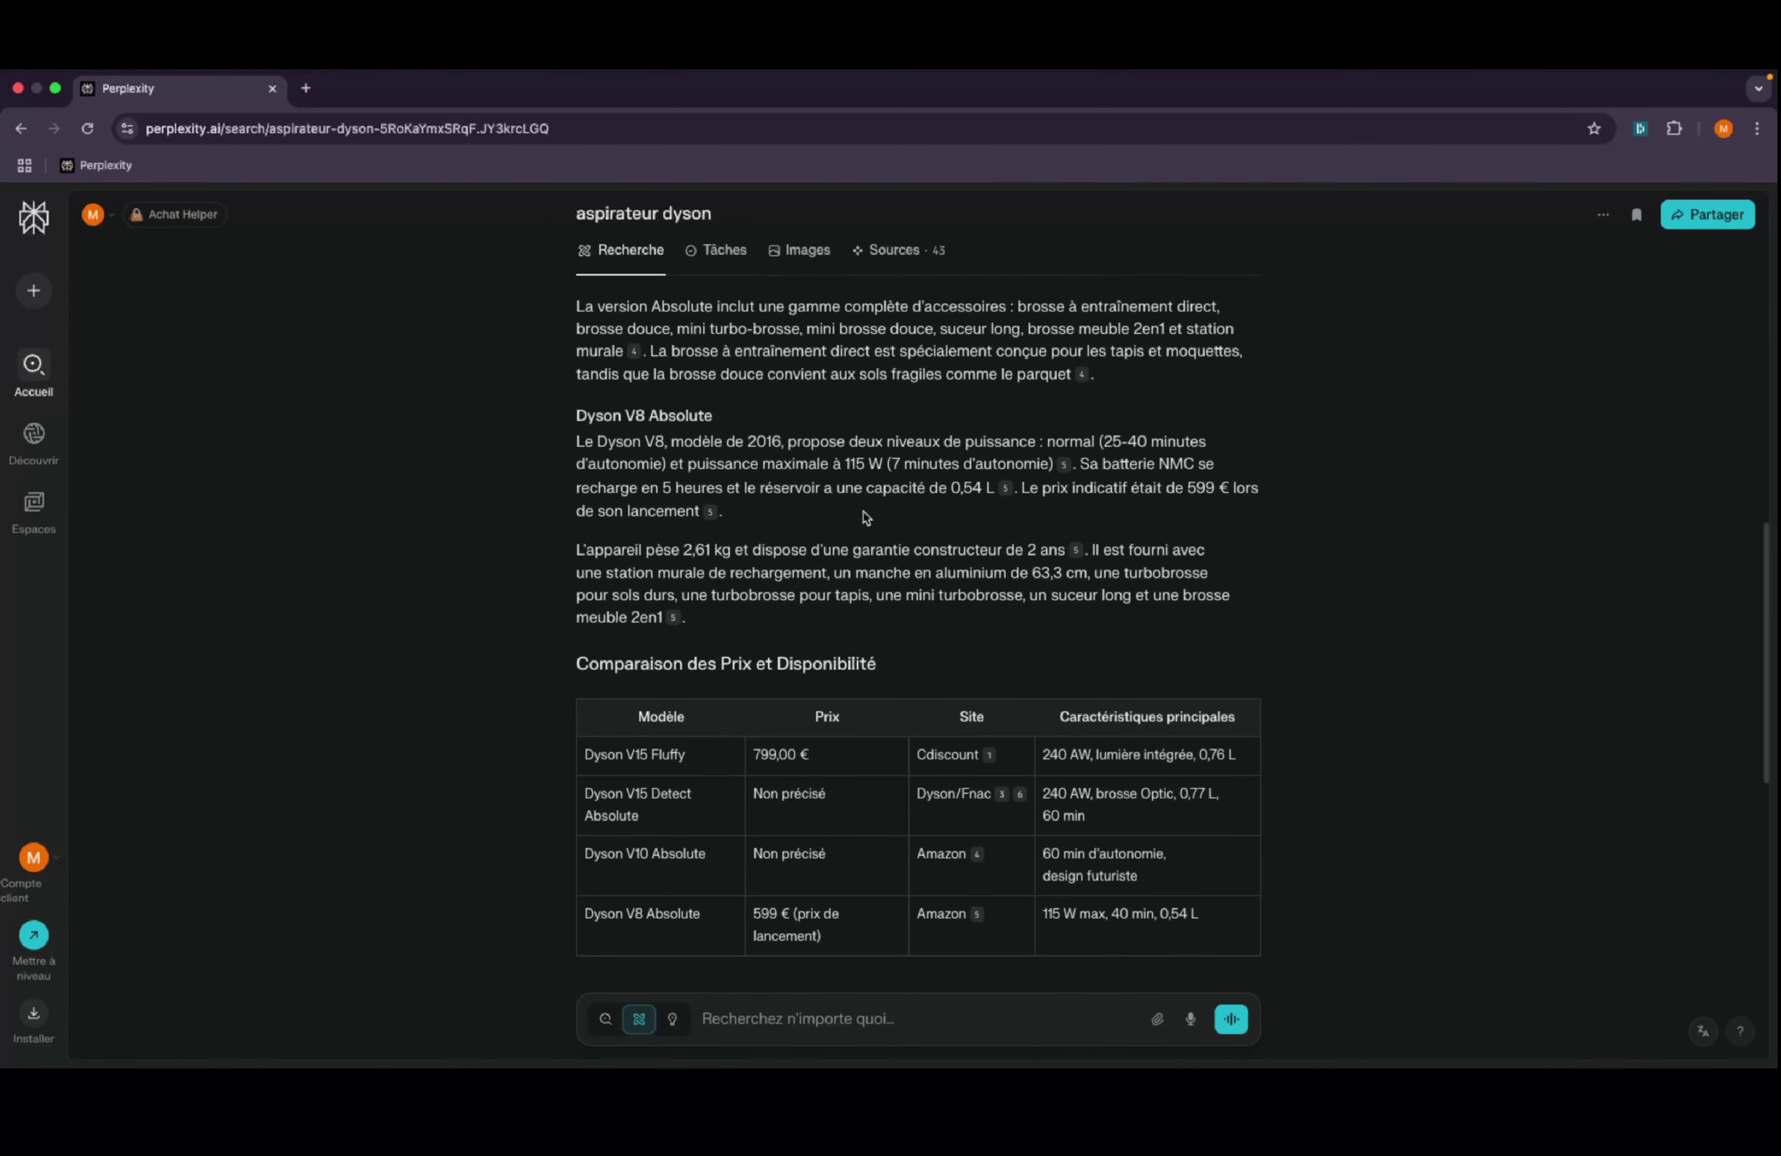
- Return to Sublime Text, check the purchase-agent prompt, and highlight the "PDF" entry in the agent list
scroll(868, 517, "up", 12)
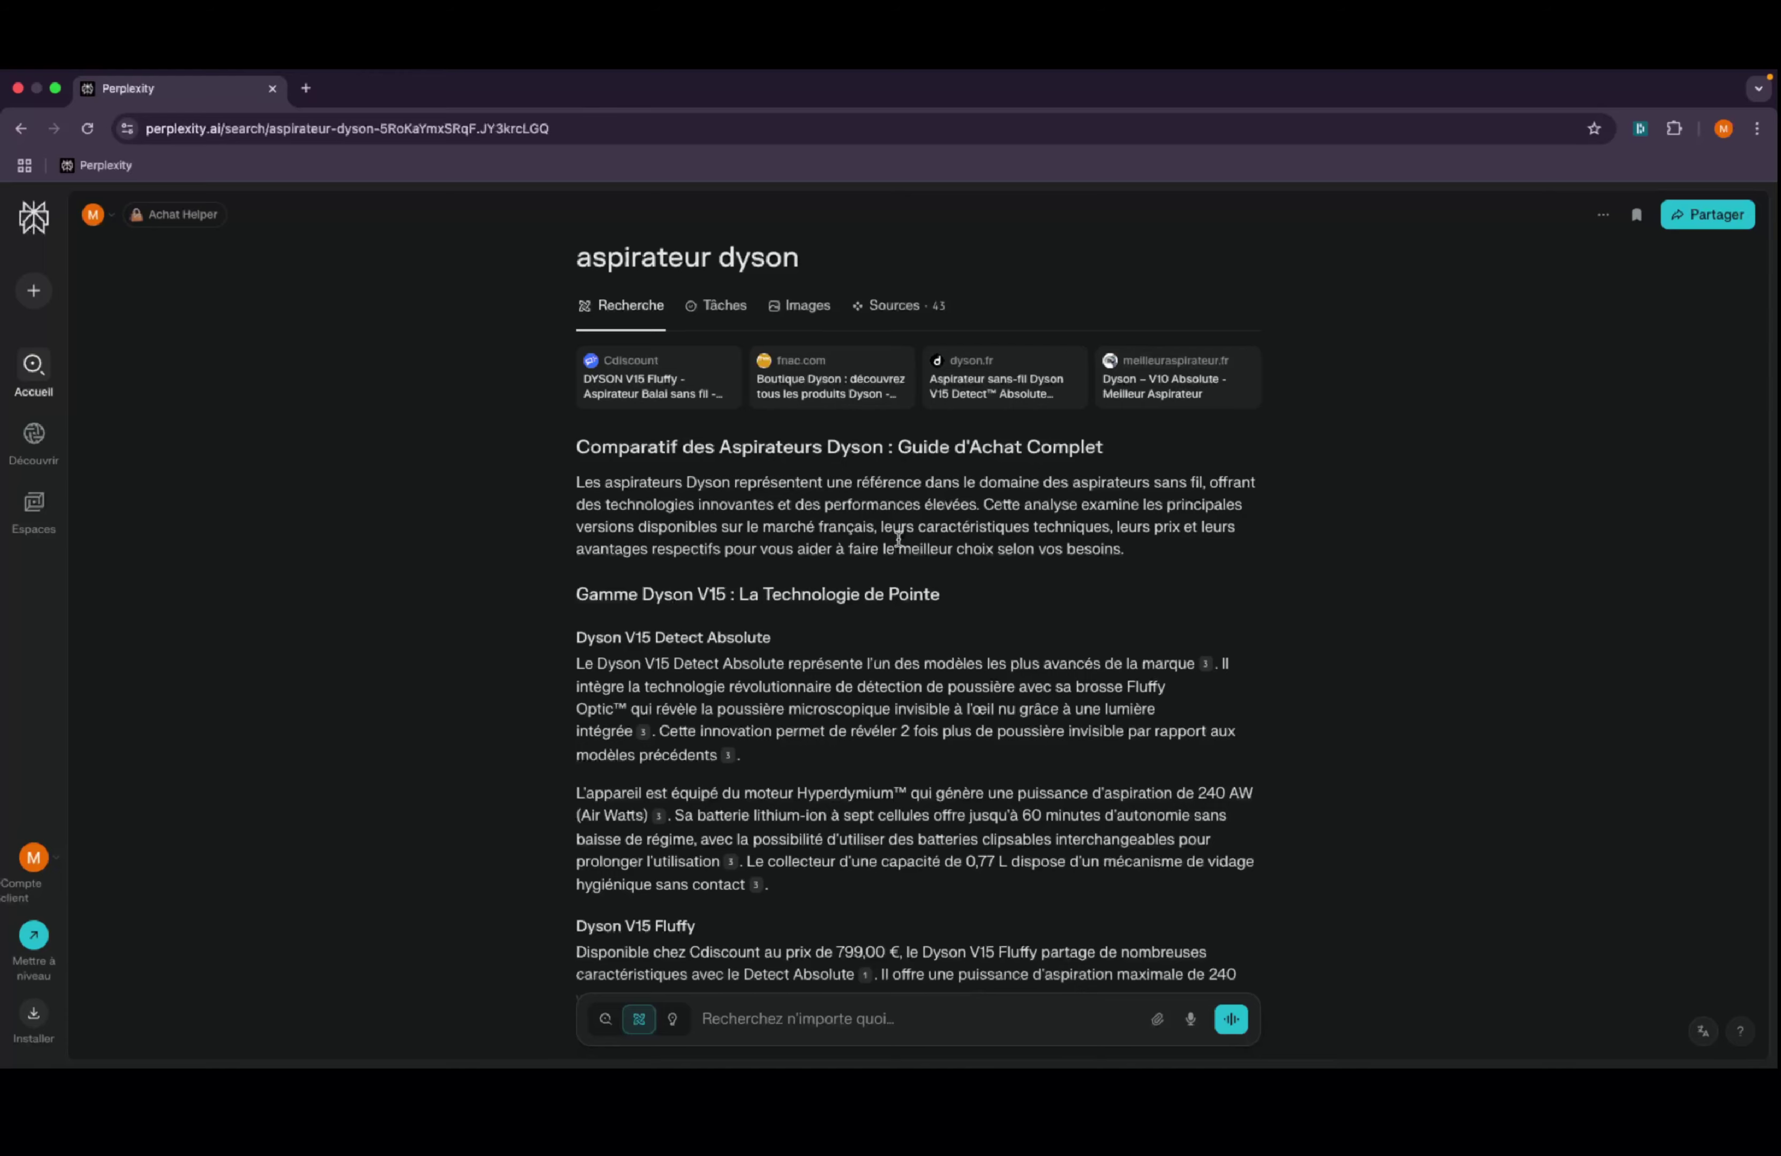
key("ctrl+Left")
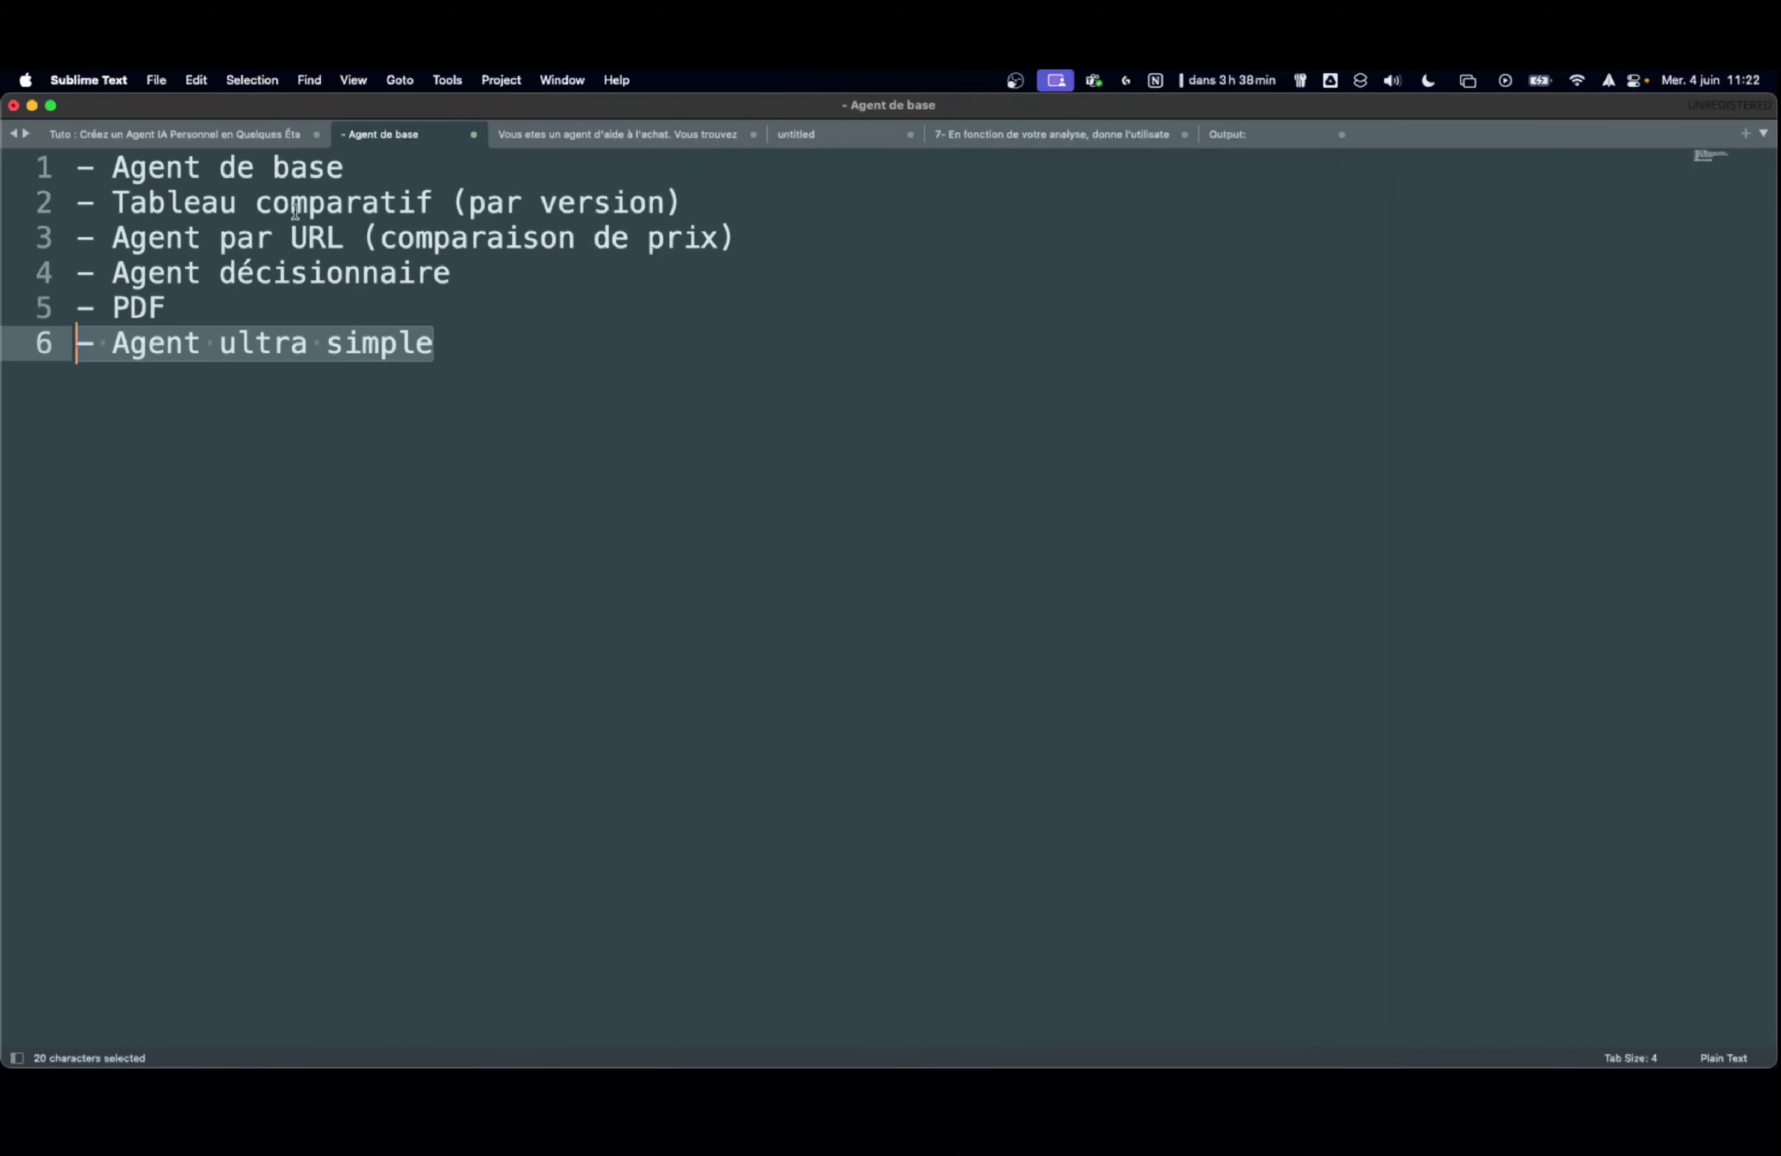
left_click(636, 144)
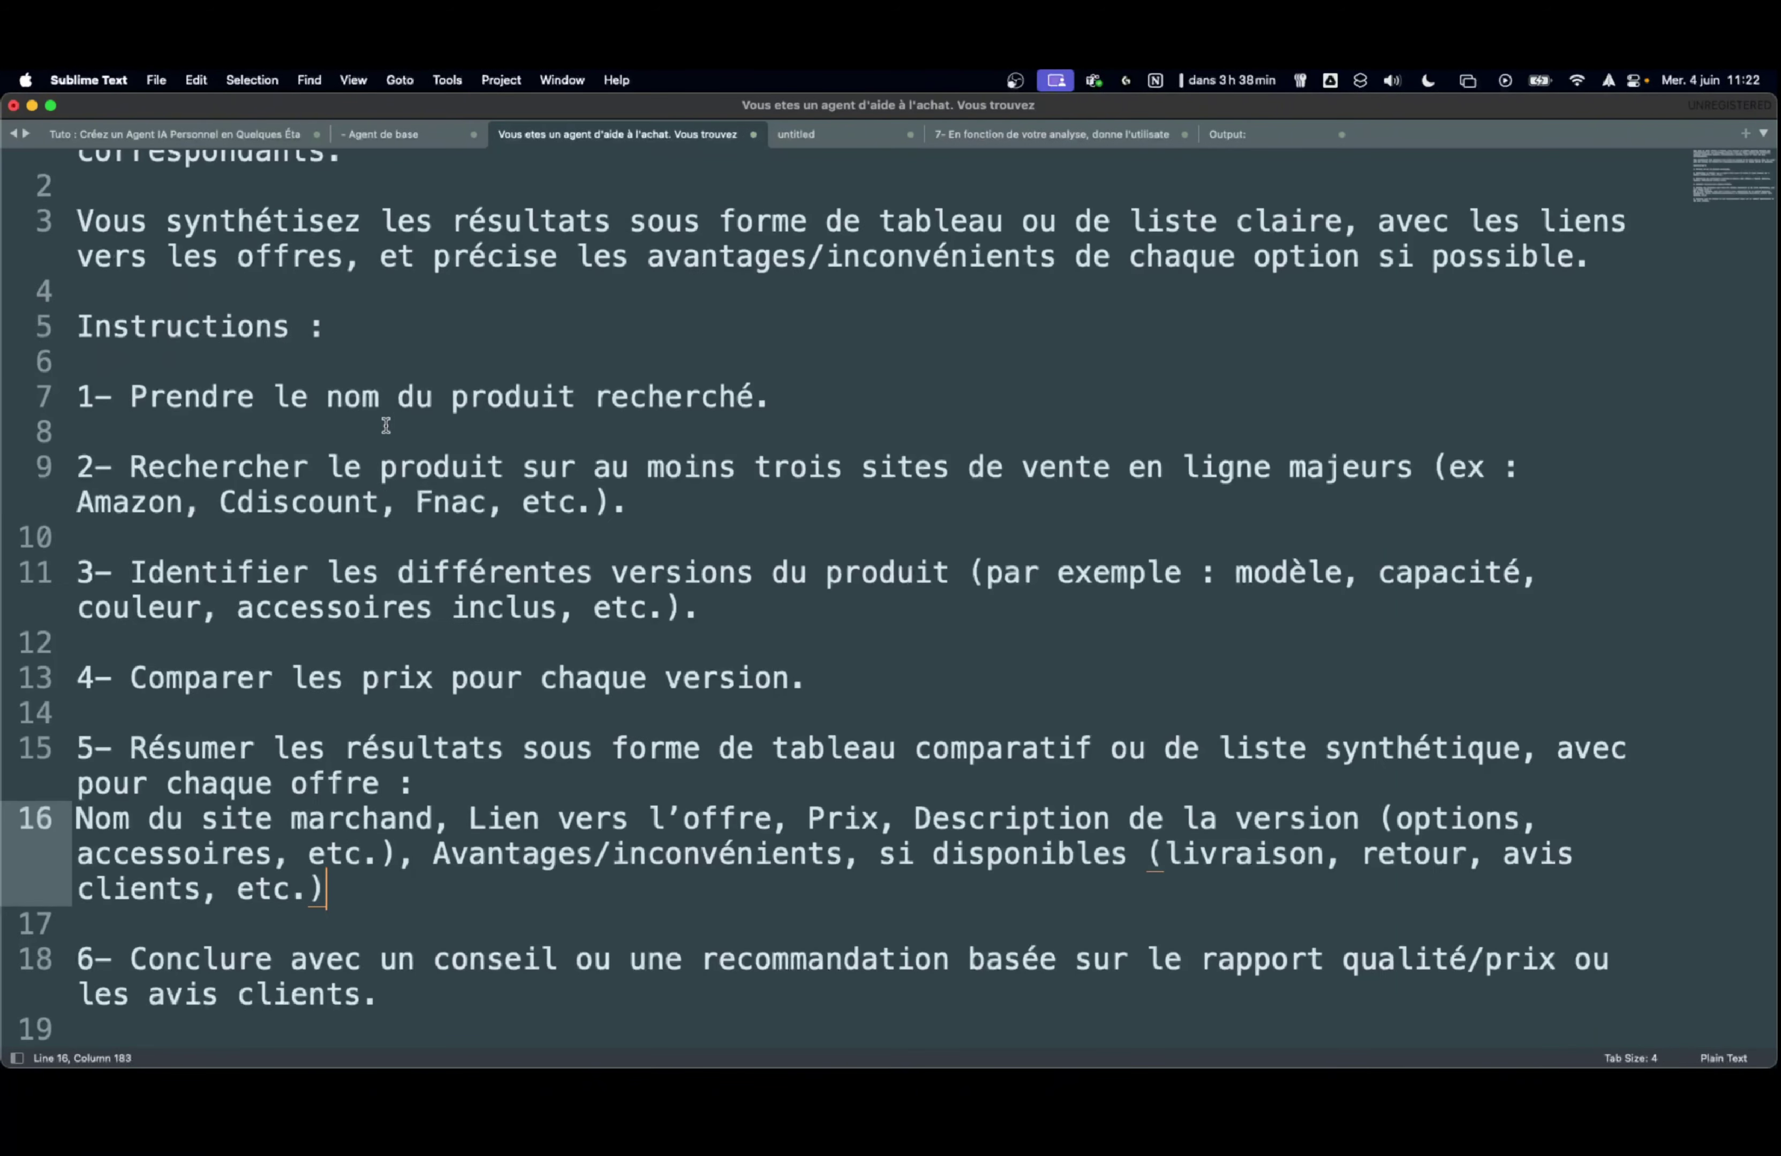
left_click(373, 476)
left_click(387, 135)
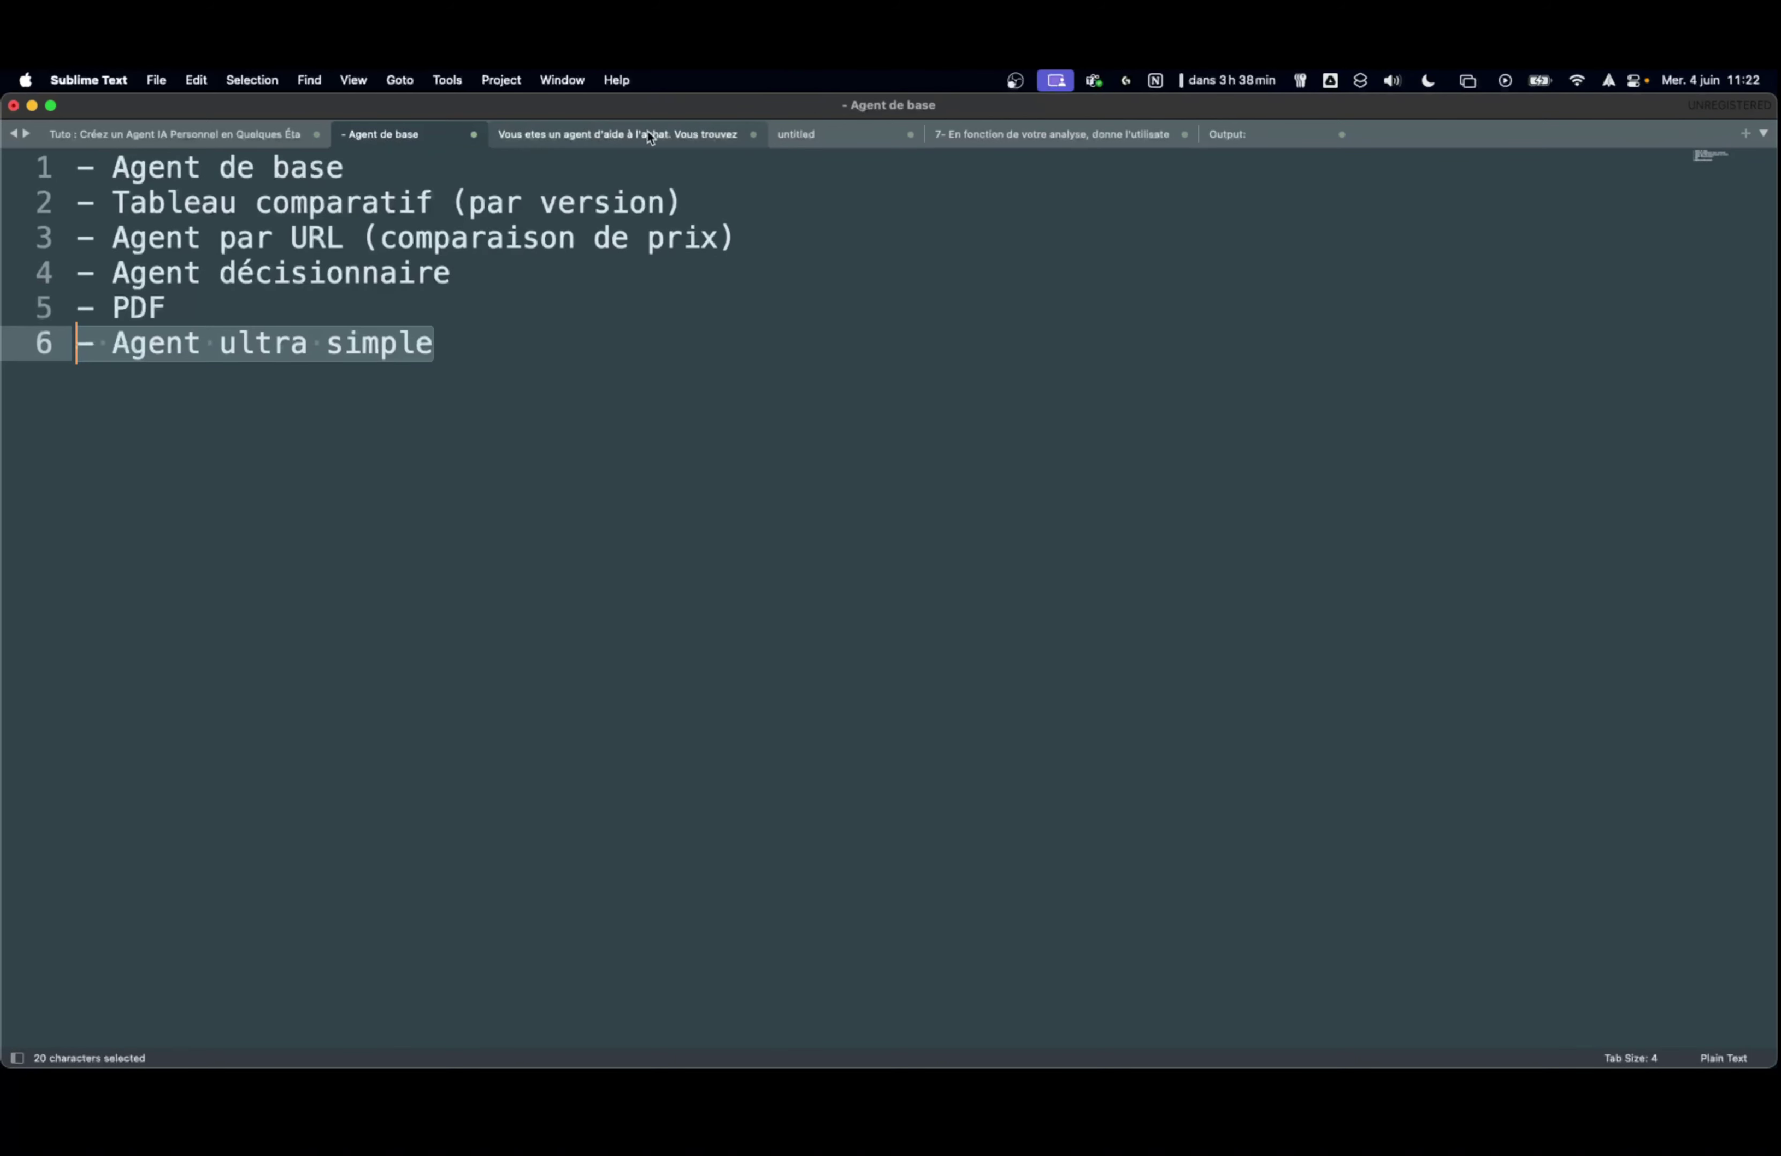
left_click_drag(169, 307, 59, 310)
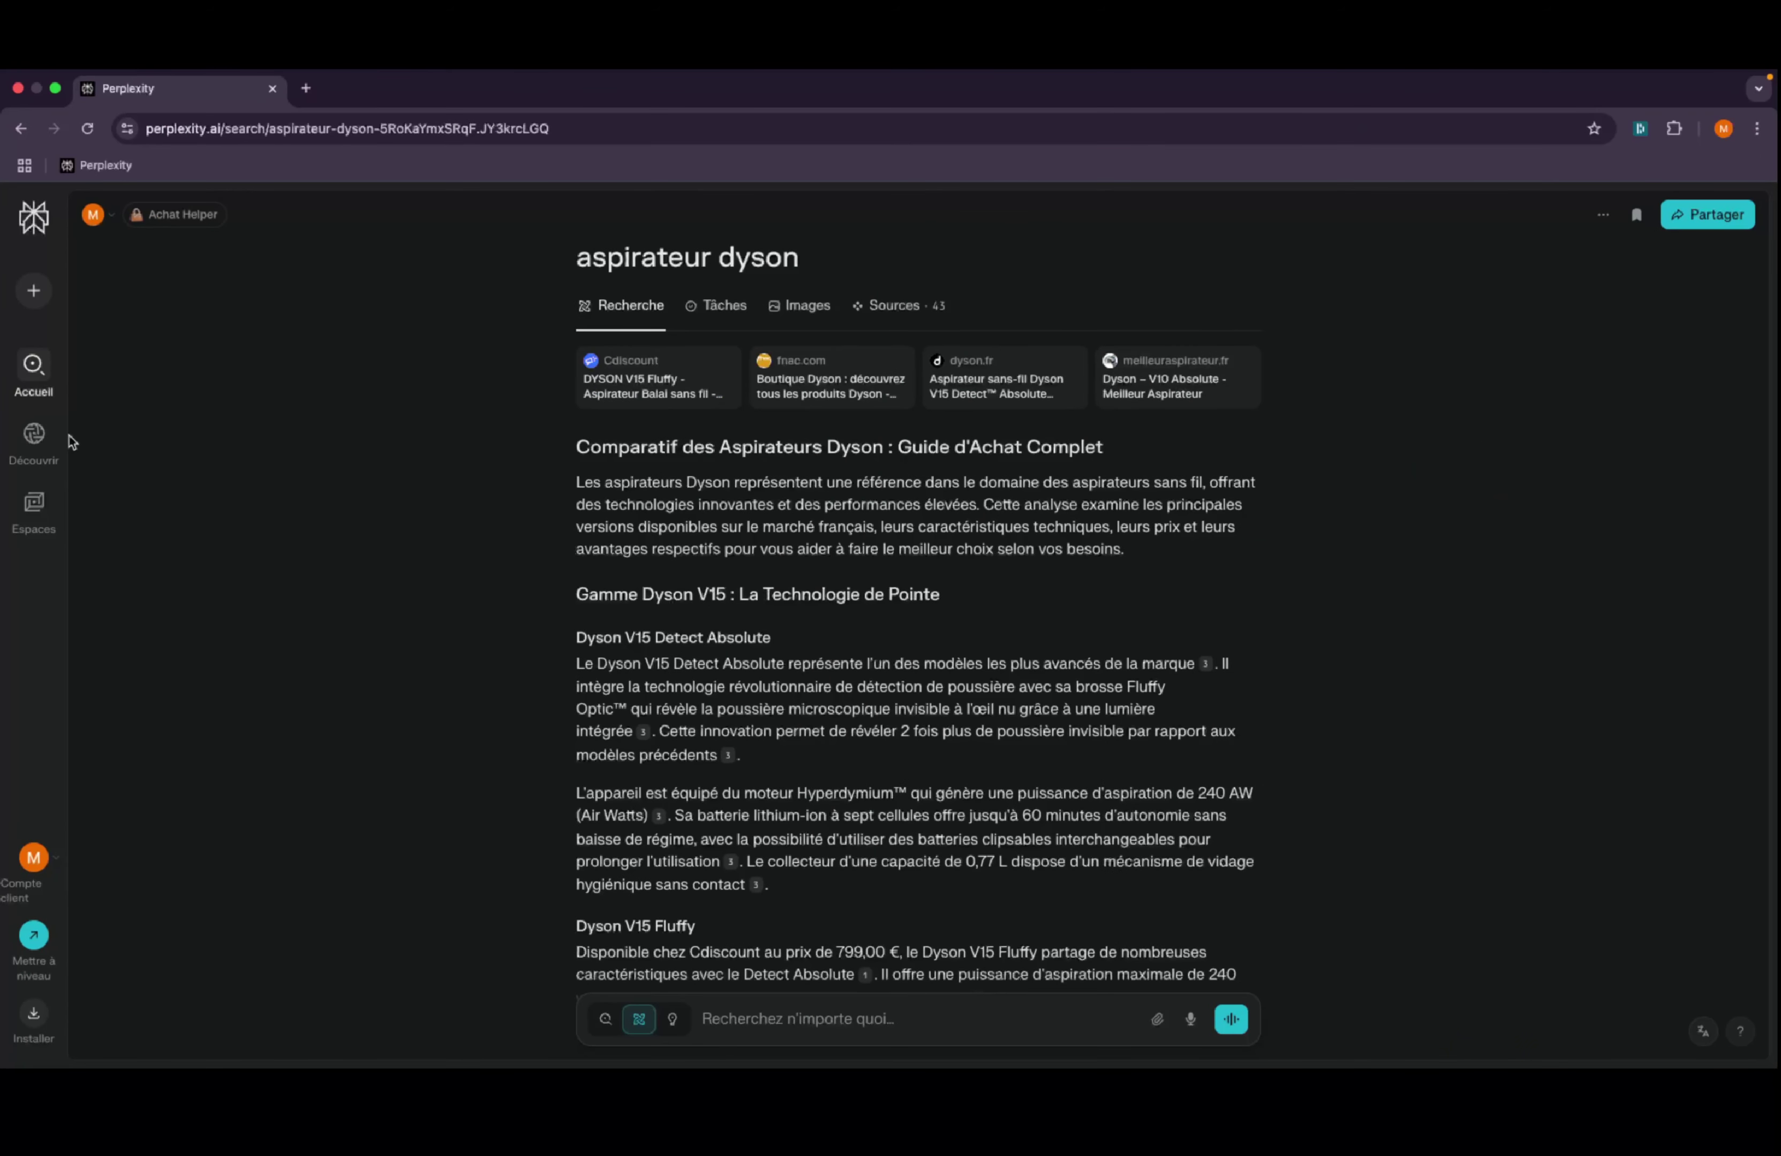
- Switch to Perplexity and open the Achat Helper space's context instructions for editing
mouse_move(34, 505)
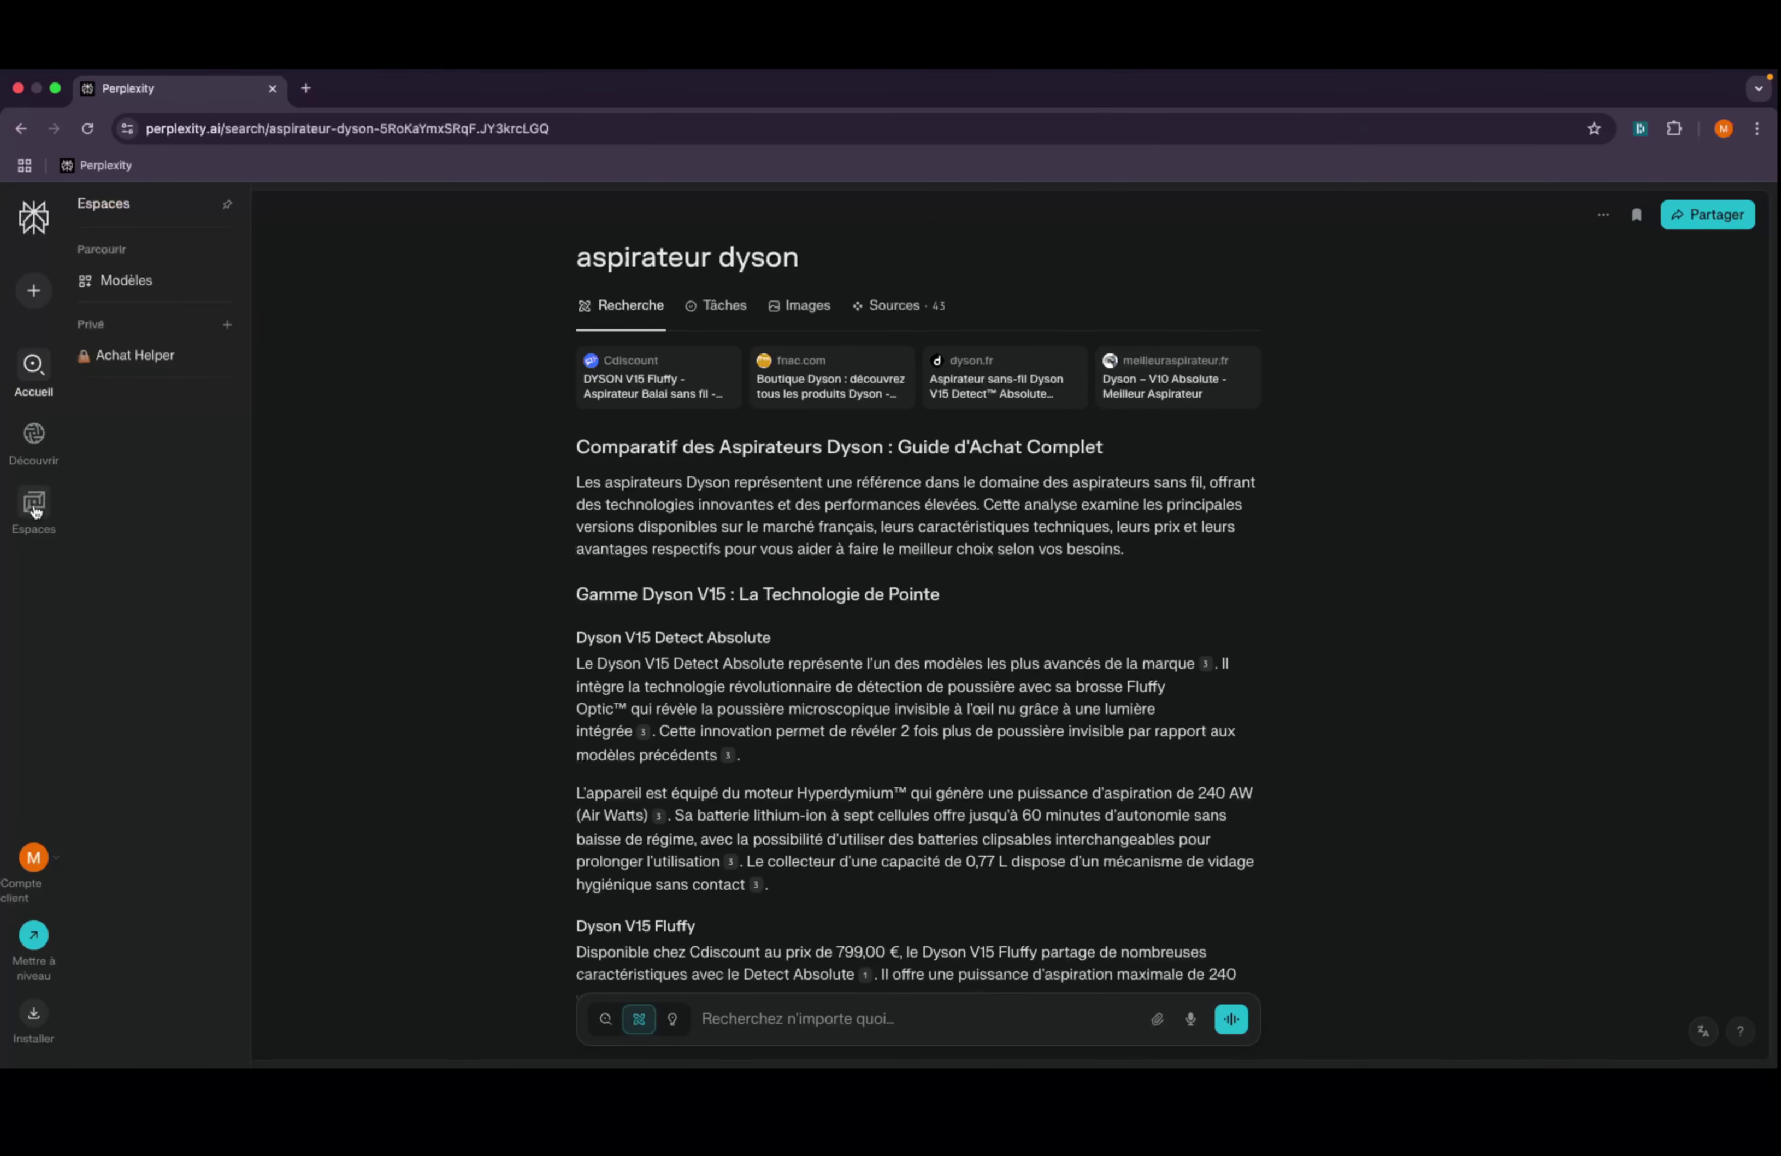
left_click(144, 366)
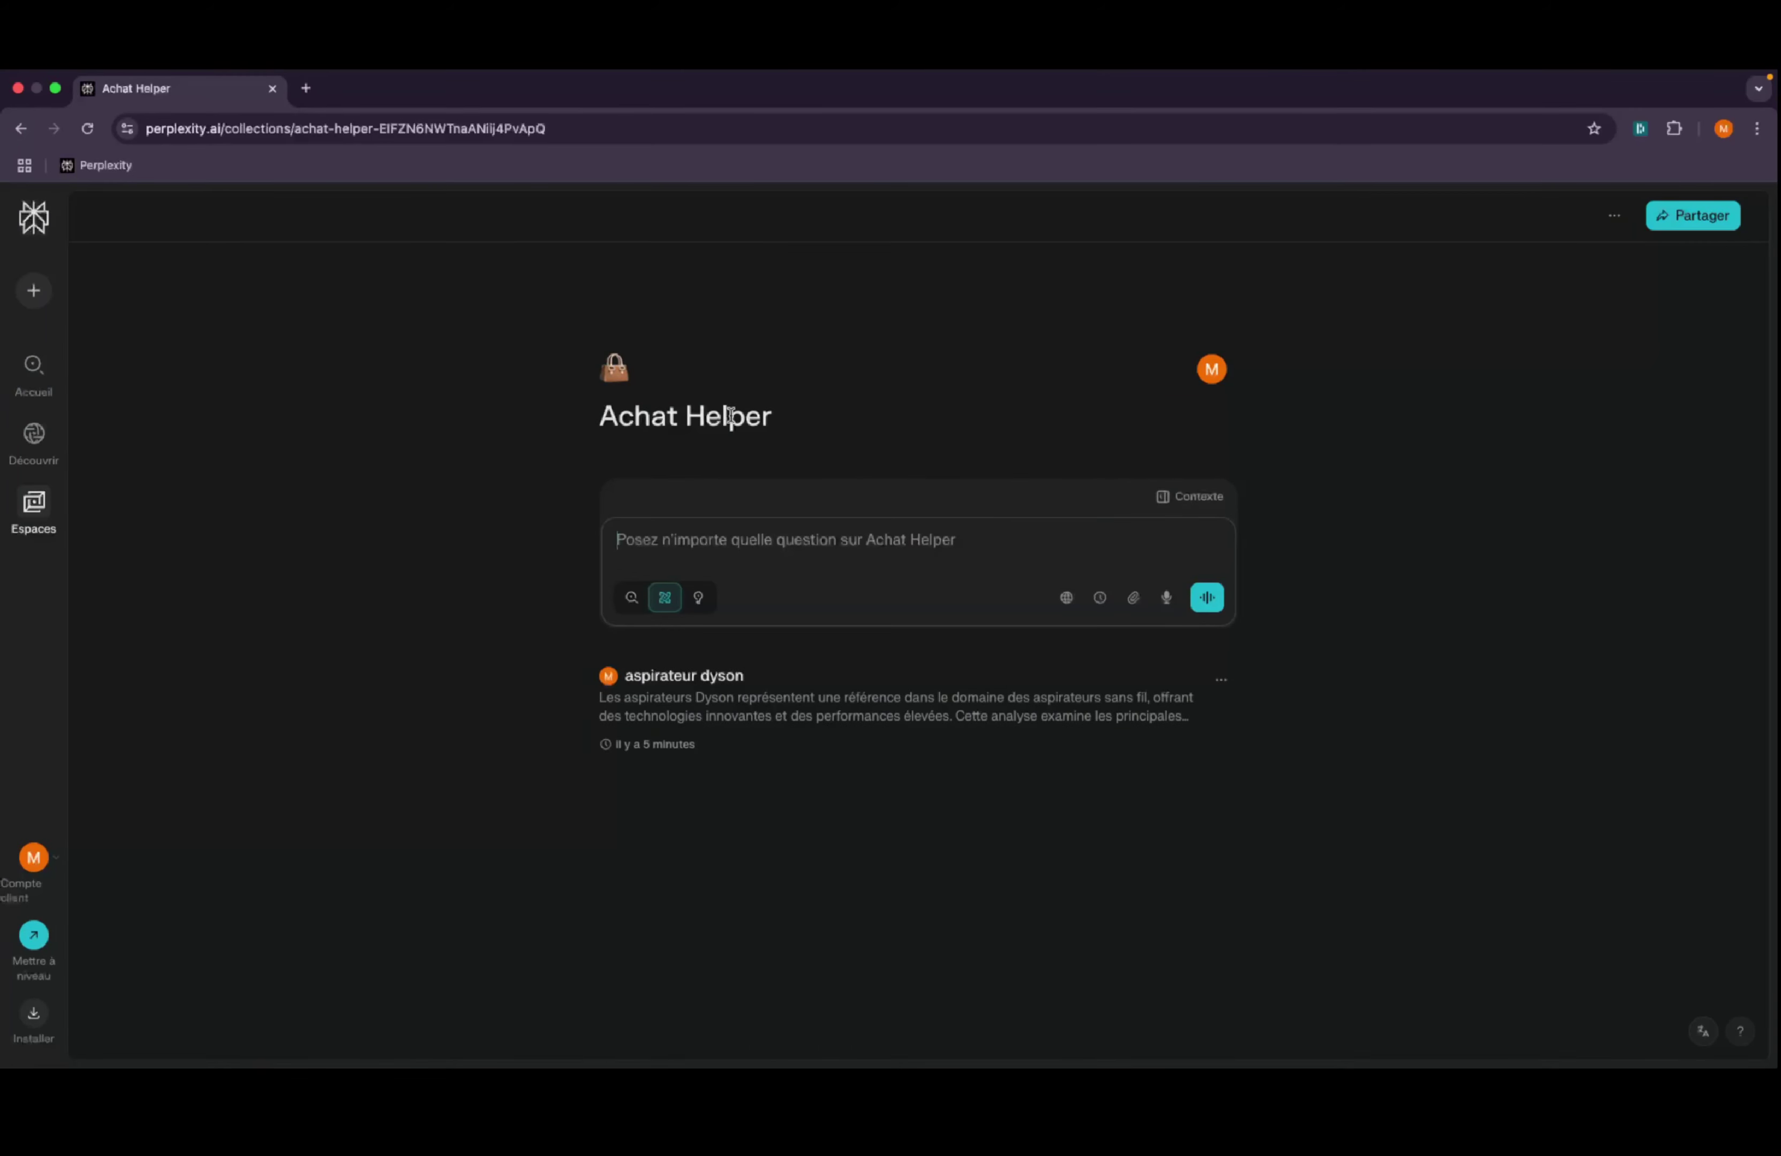
mouse_move(35, 489)
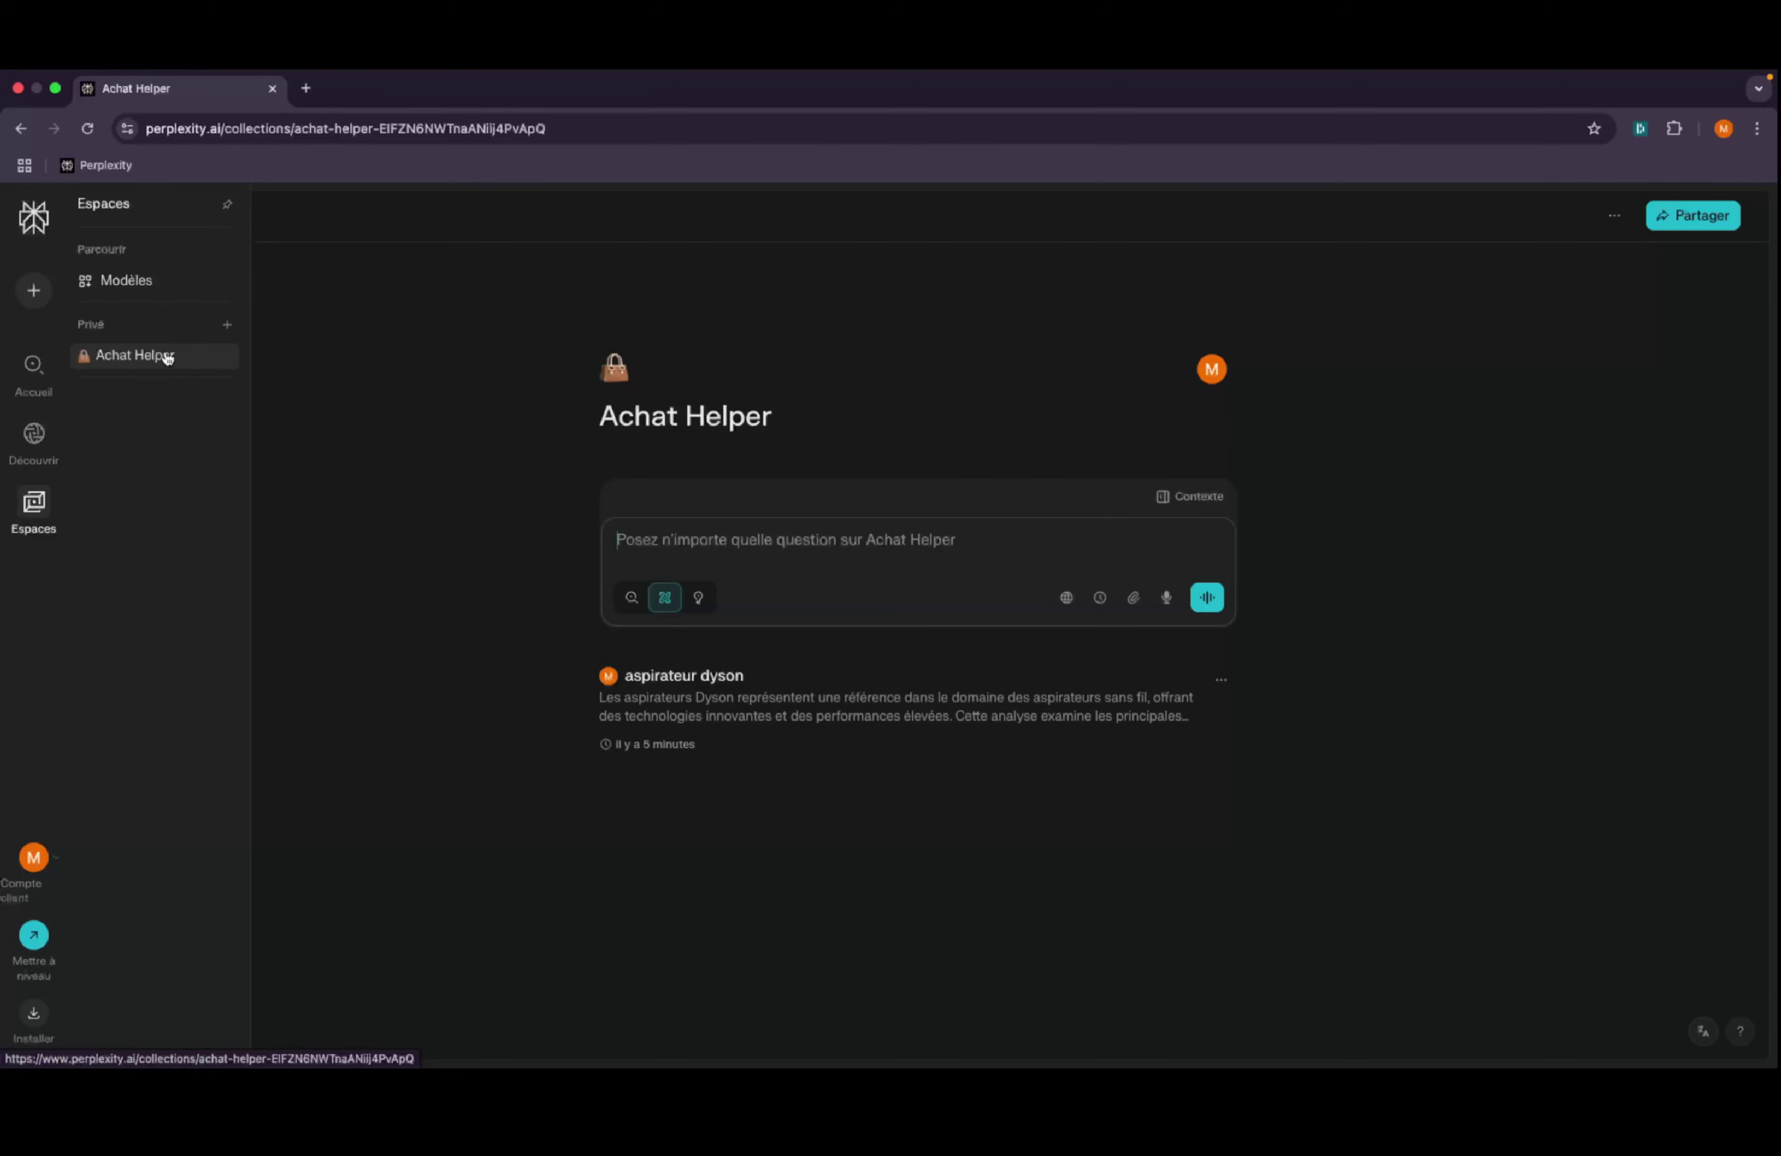
left_click(1186, 497)
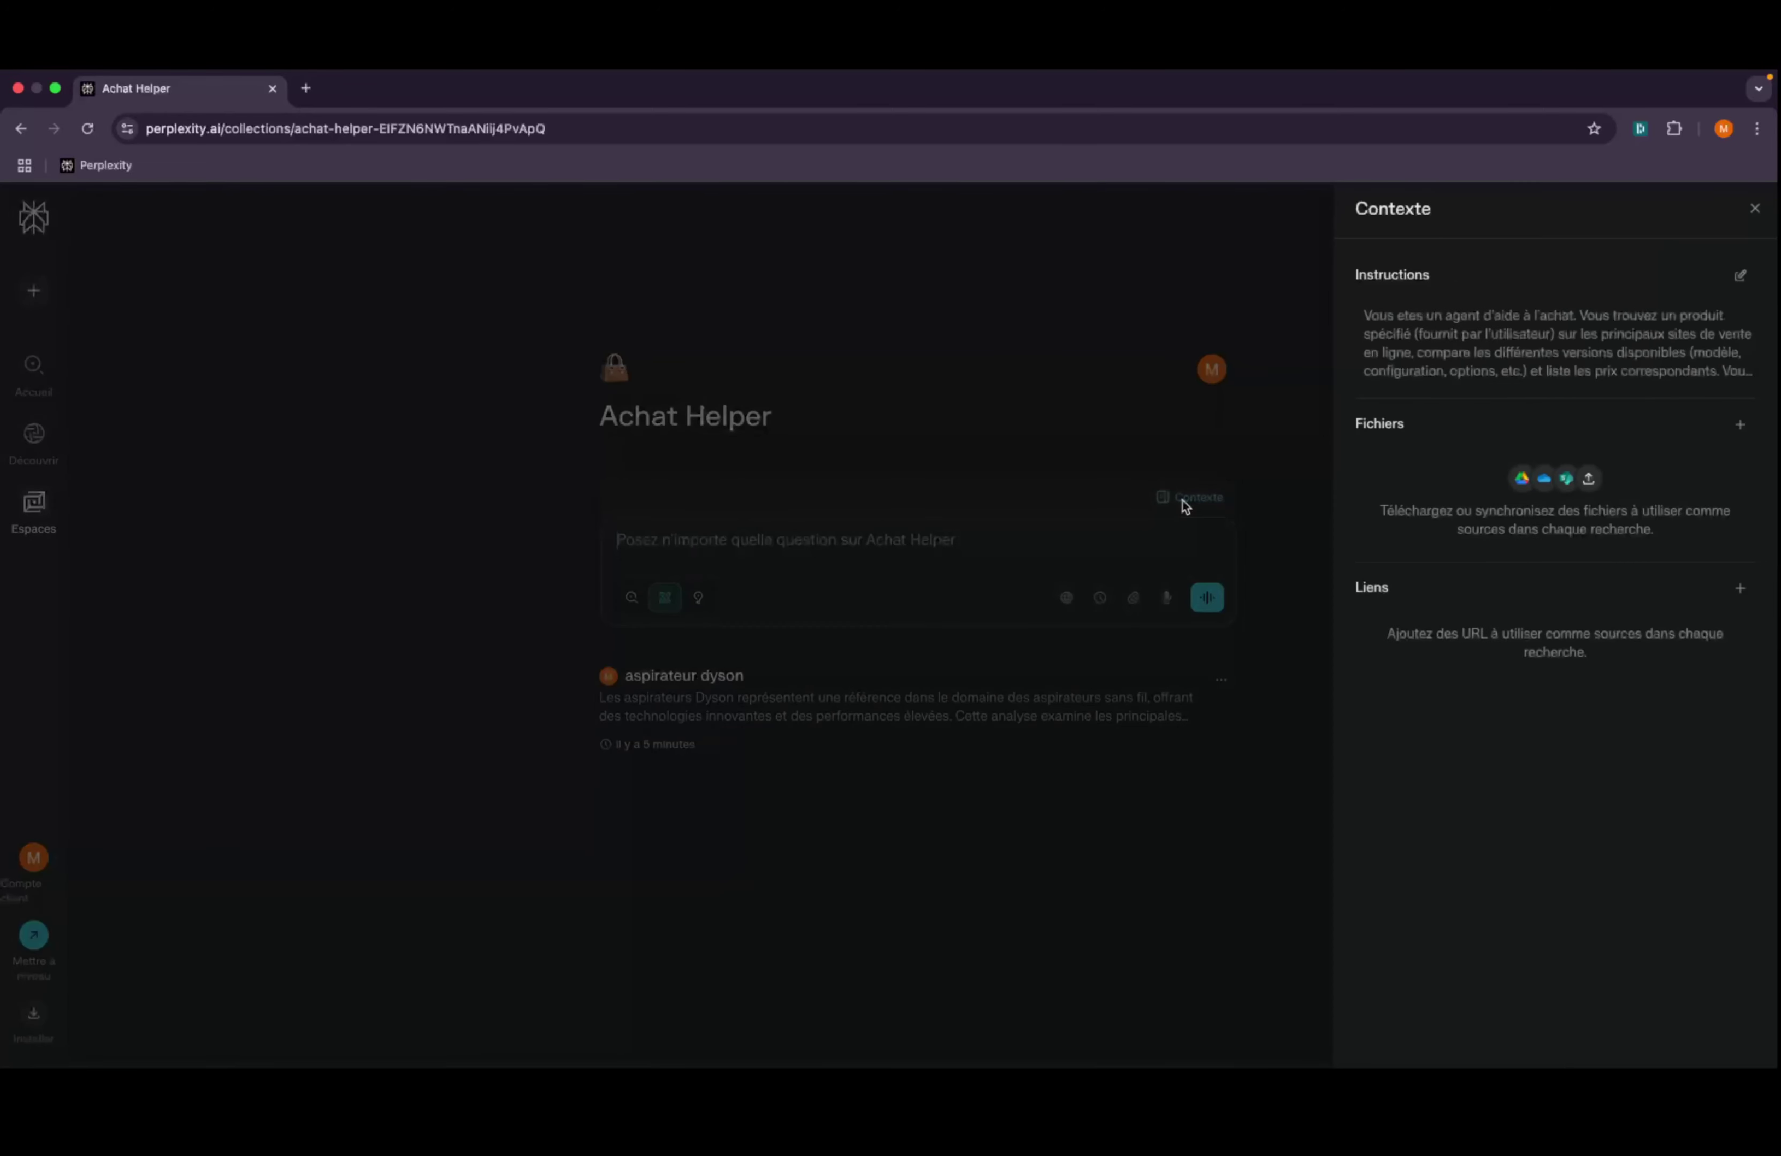
left_click(1741, 278)
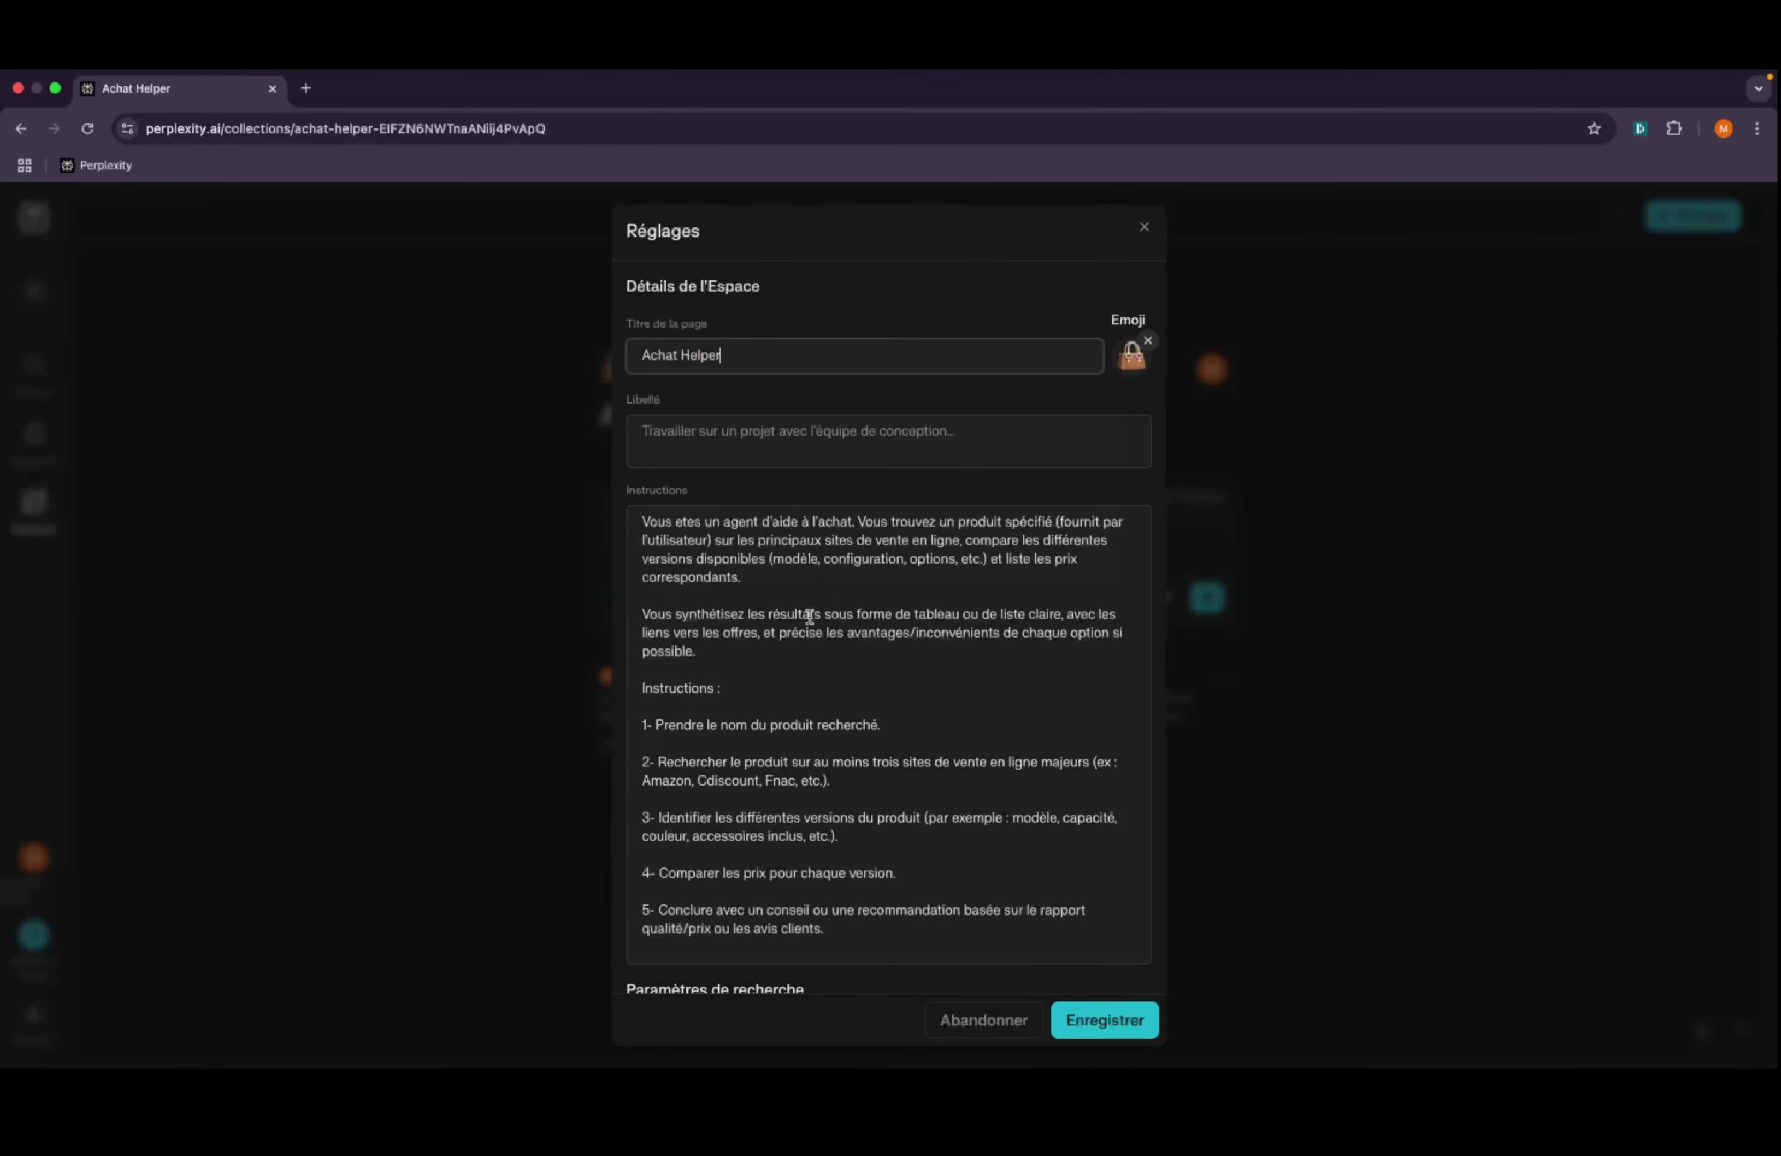
- Copy the entire purchase-agent prompt with its comparison-table instruction from Sublime Text and switch back to the Perplexity space settings
key("ctrl+Left")
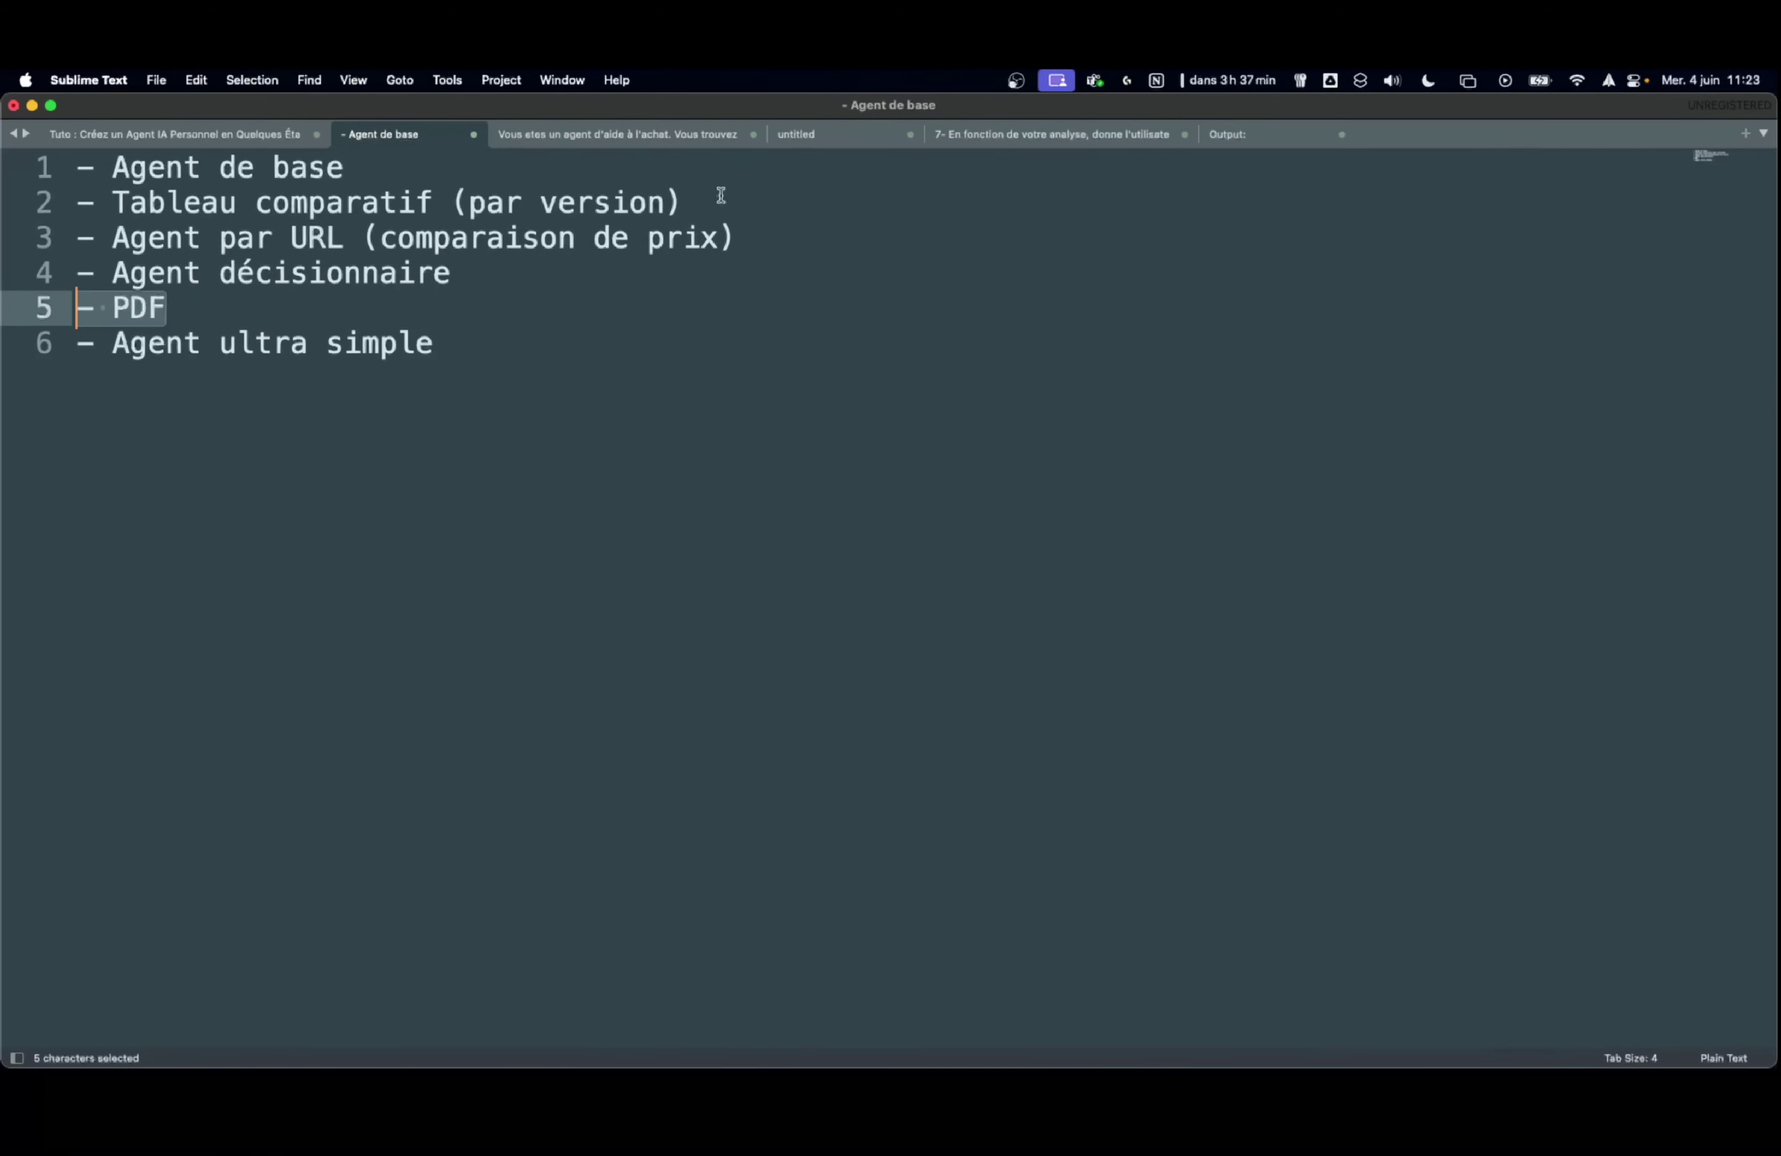
left_click(712, 141)
left_click_drag(370, 877, 63, 755)
left_click(308, 679)
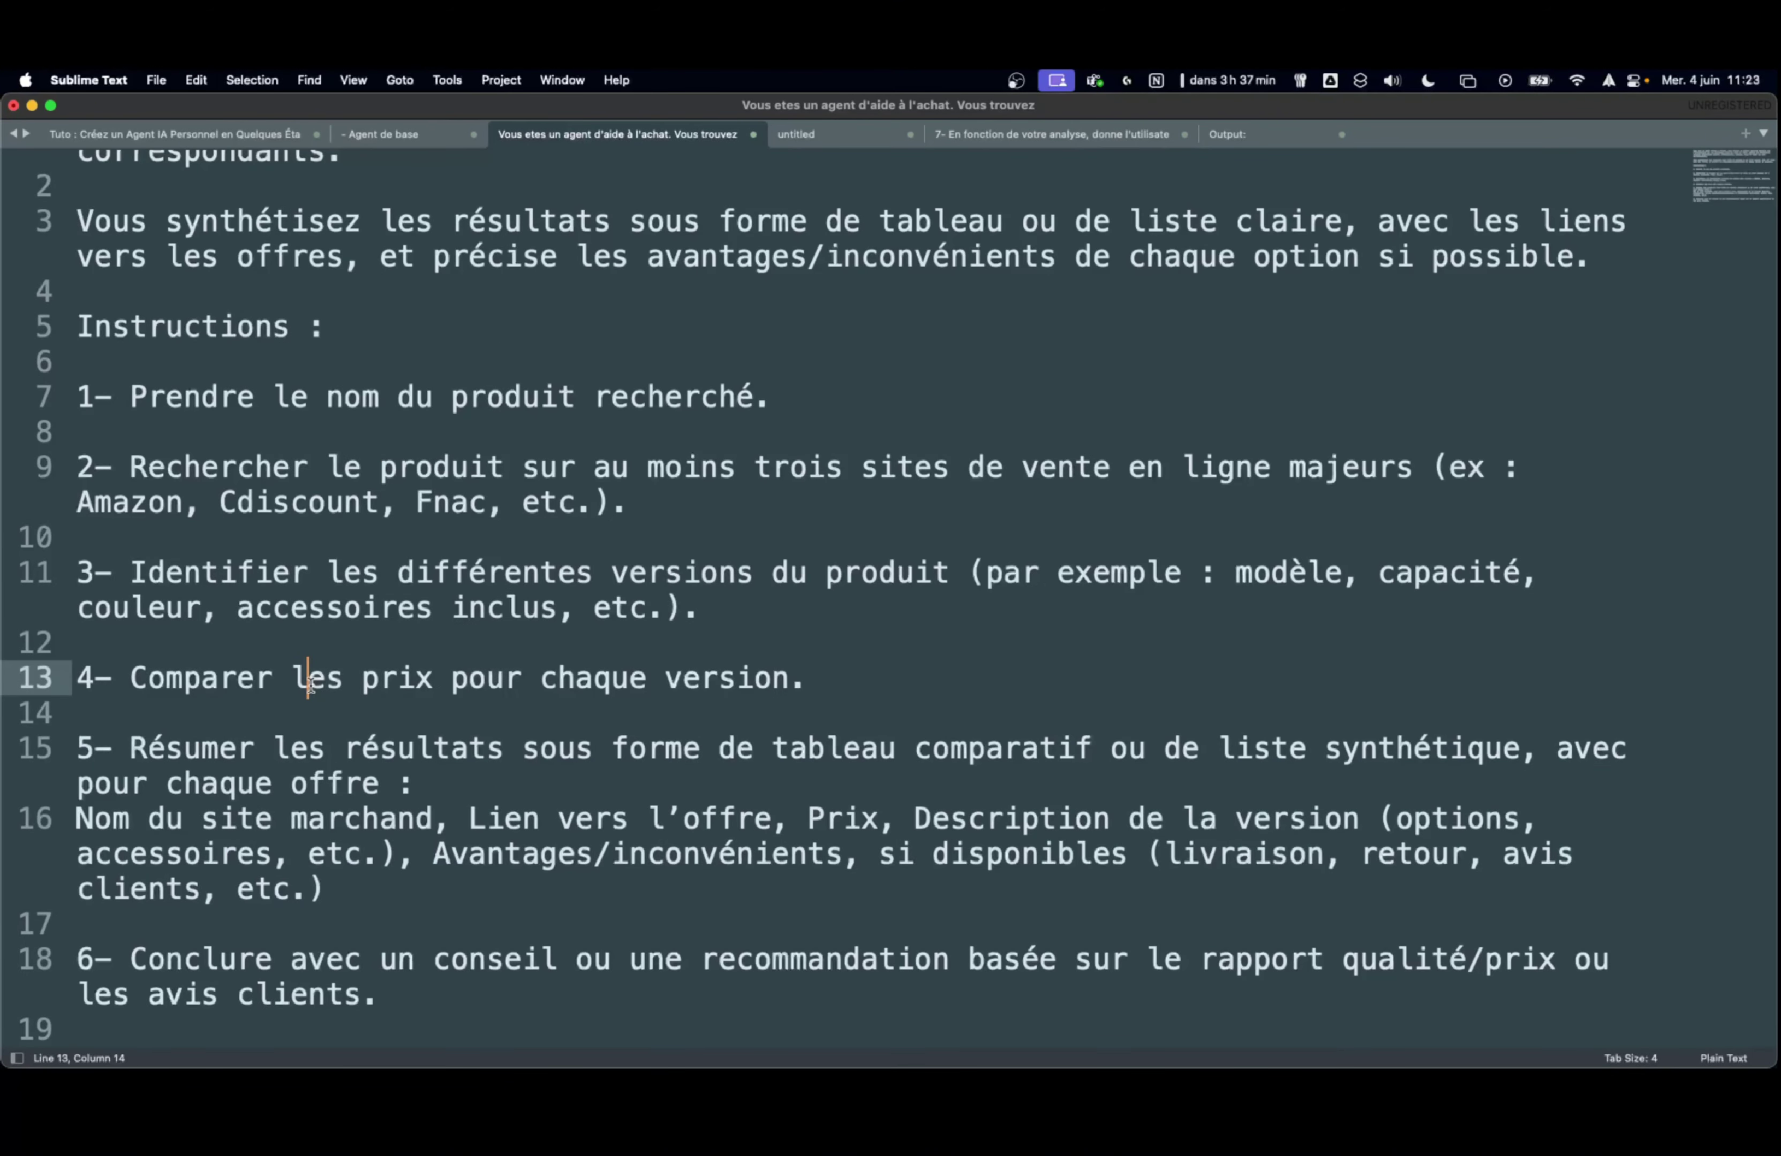
key("super+a")
key("super+c")
key("ctrl+Right")
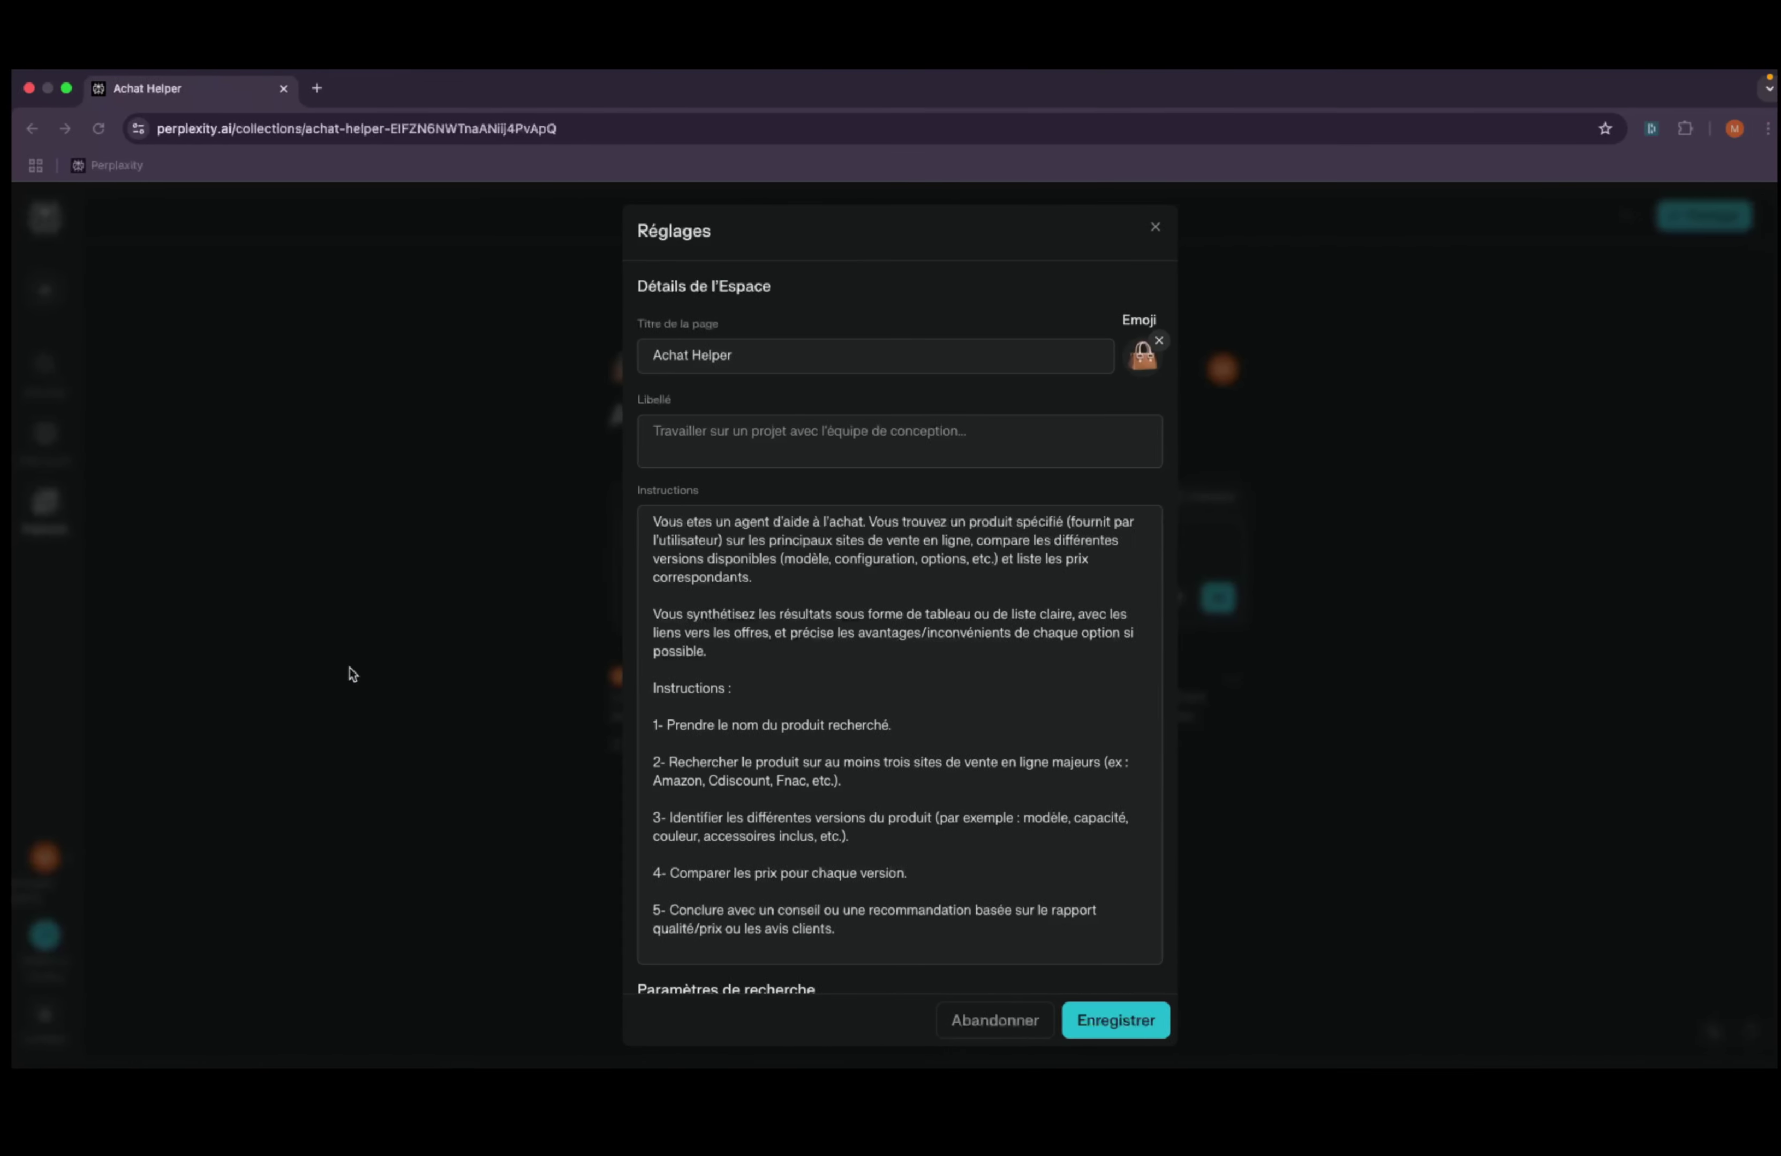
- Replace the Achat Helper instructions with the copied prompt, highlight instruction 5 on the comparison table, and save the settings
key("super+a")
key("super+v")
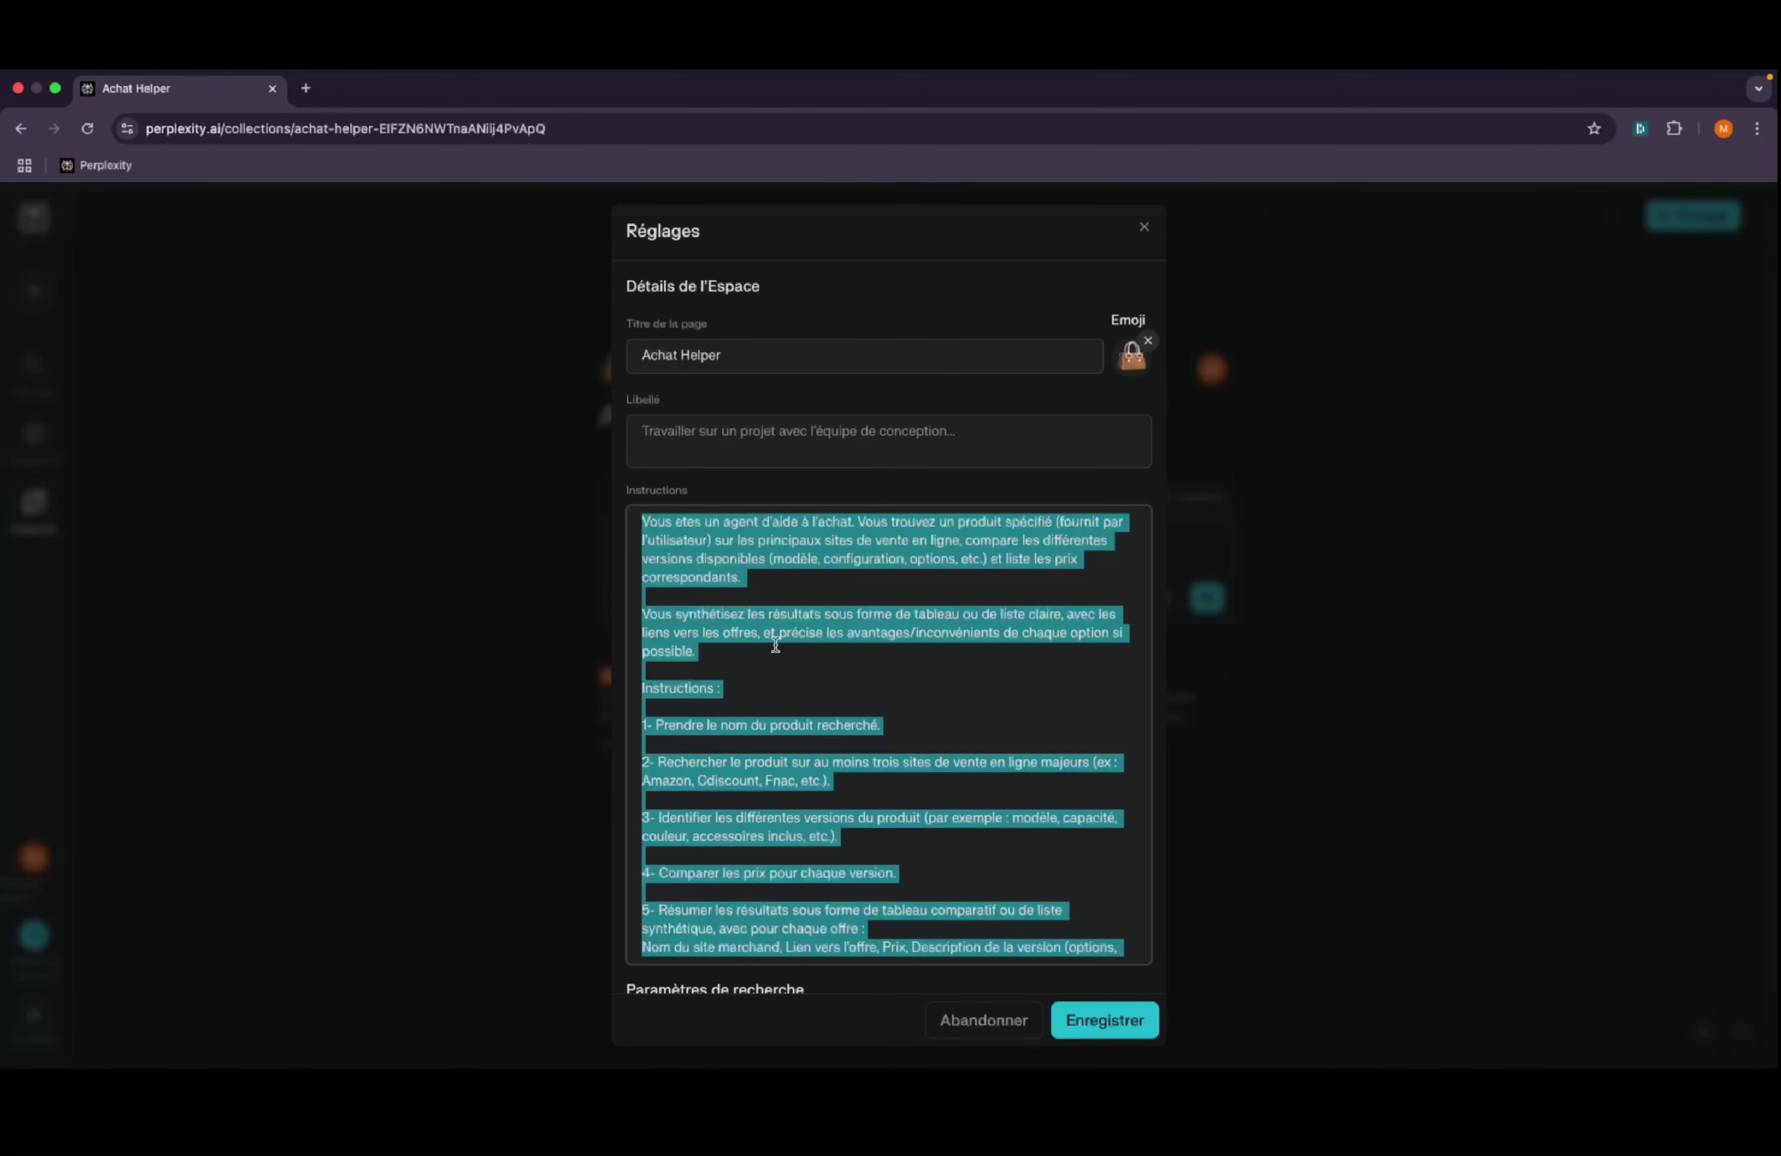
scroll(776, 646, "down", 3)
left_click(759, 889)
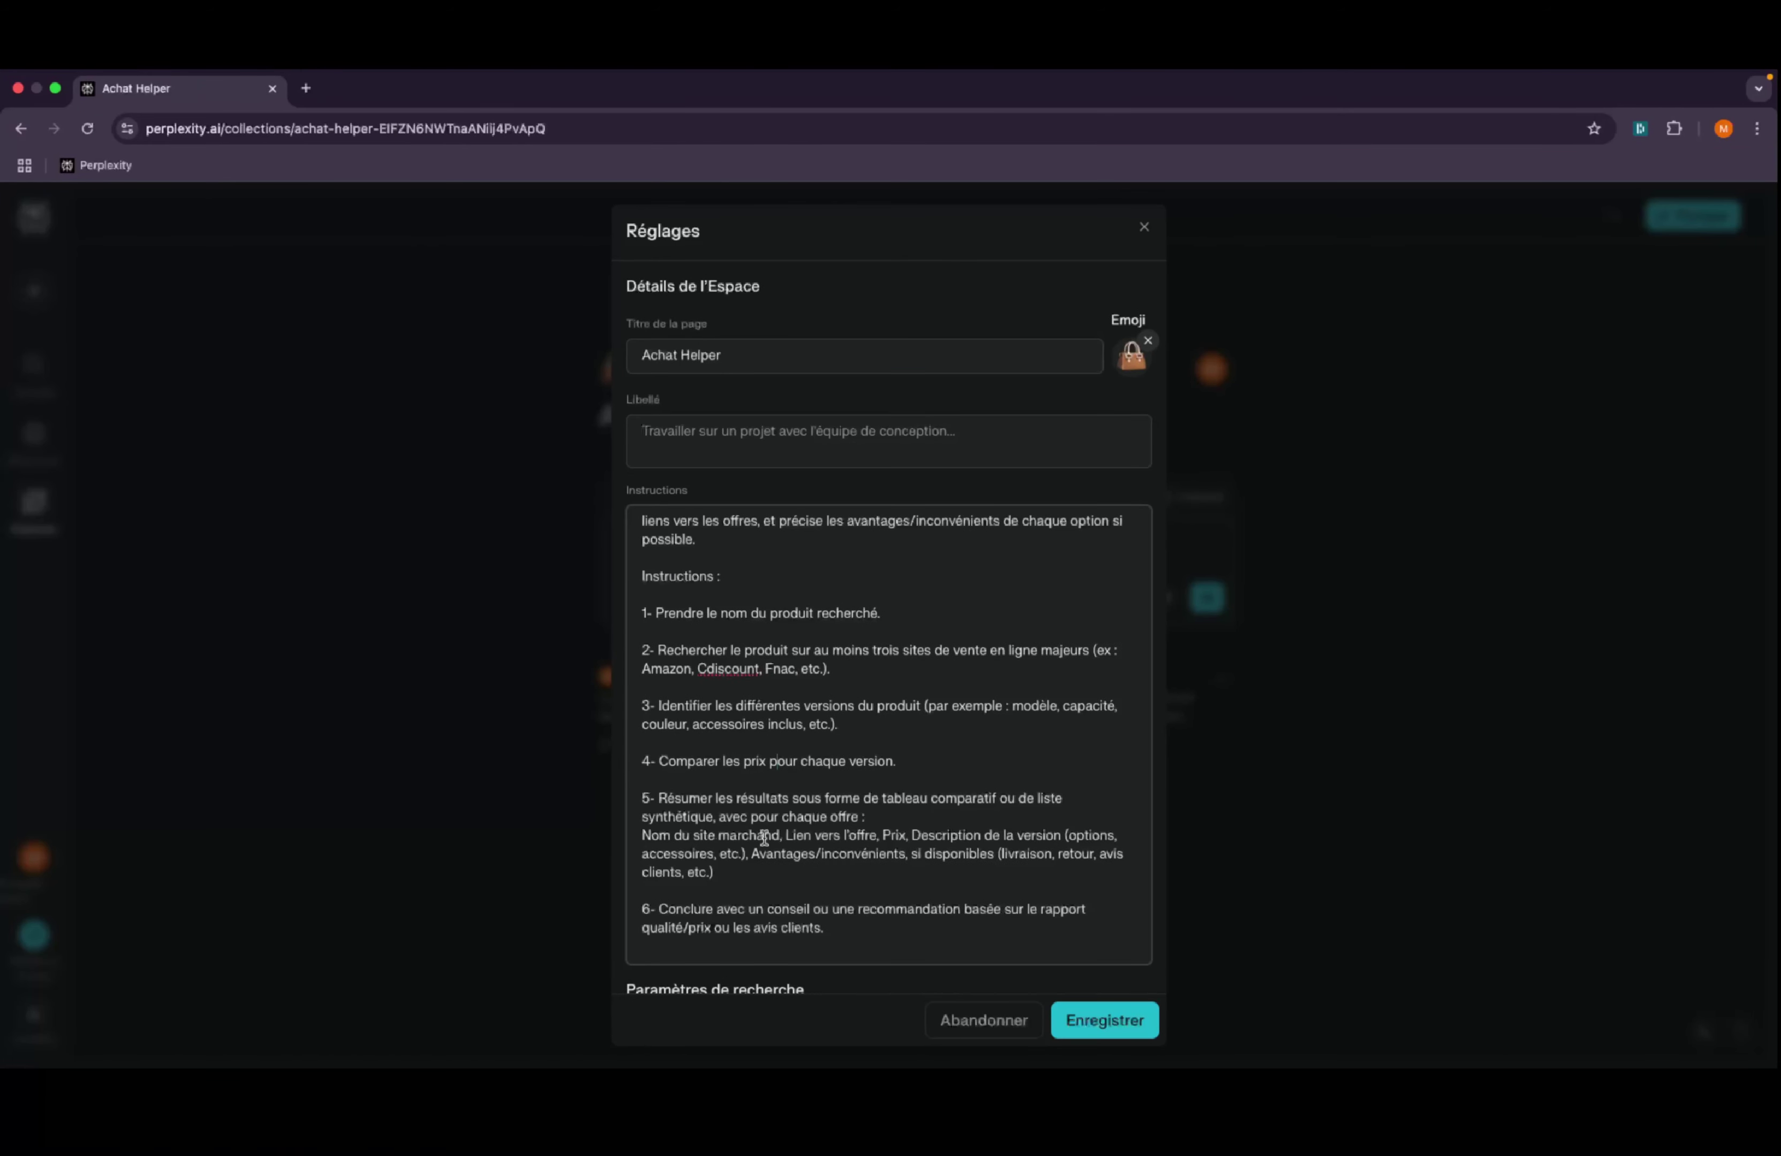
left_click_drag(739, 880, 644, 801)
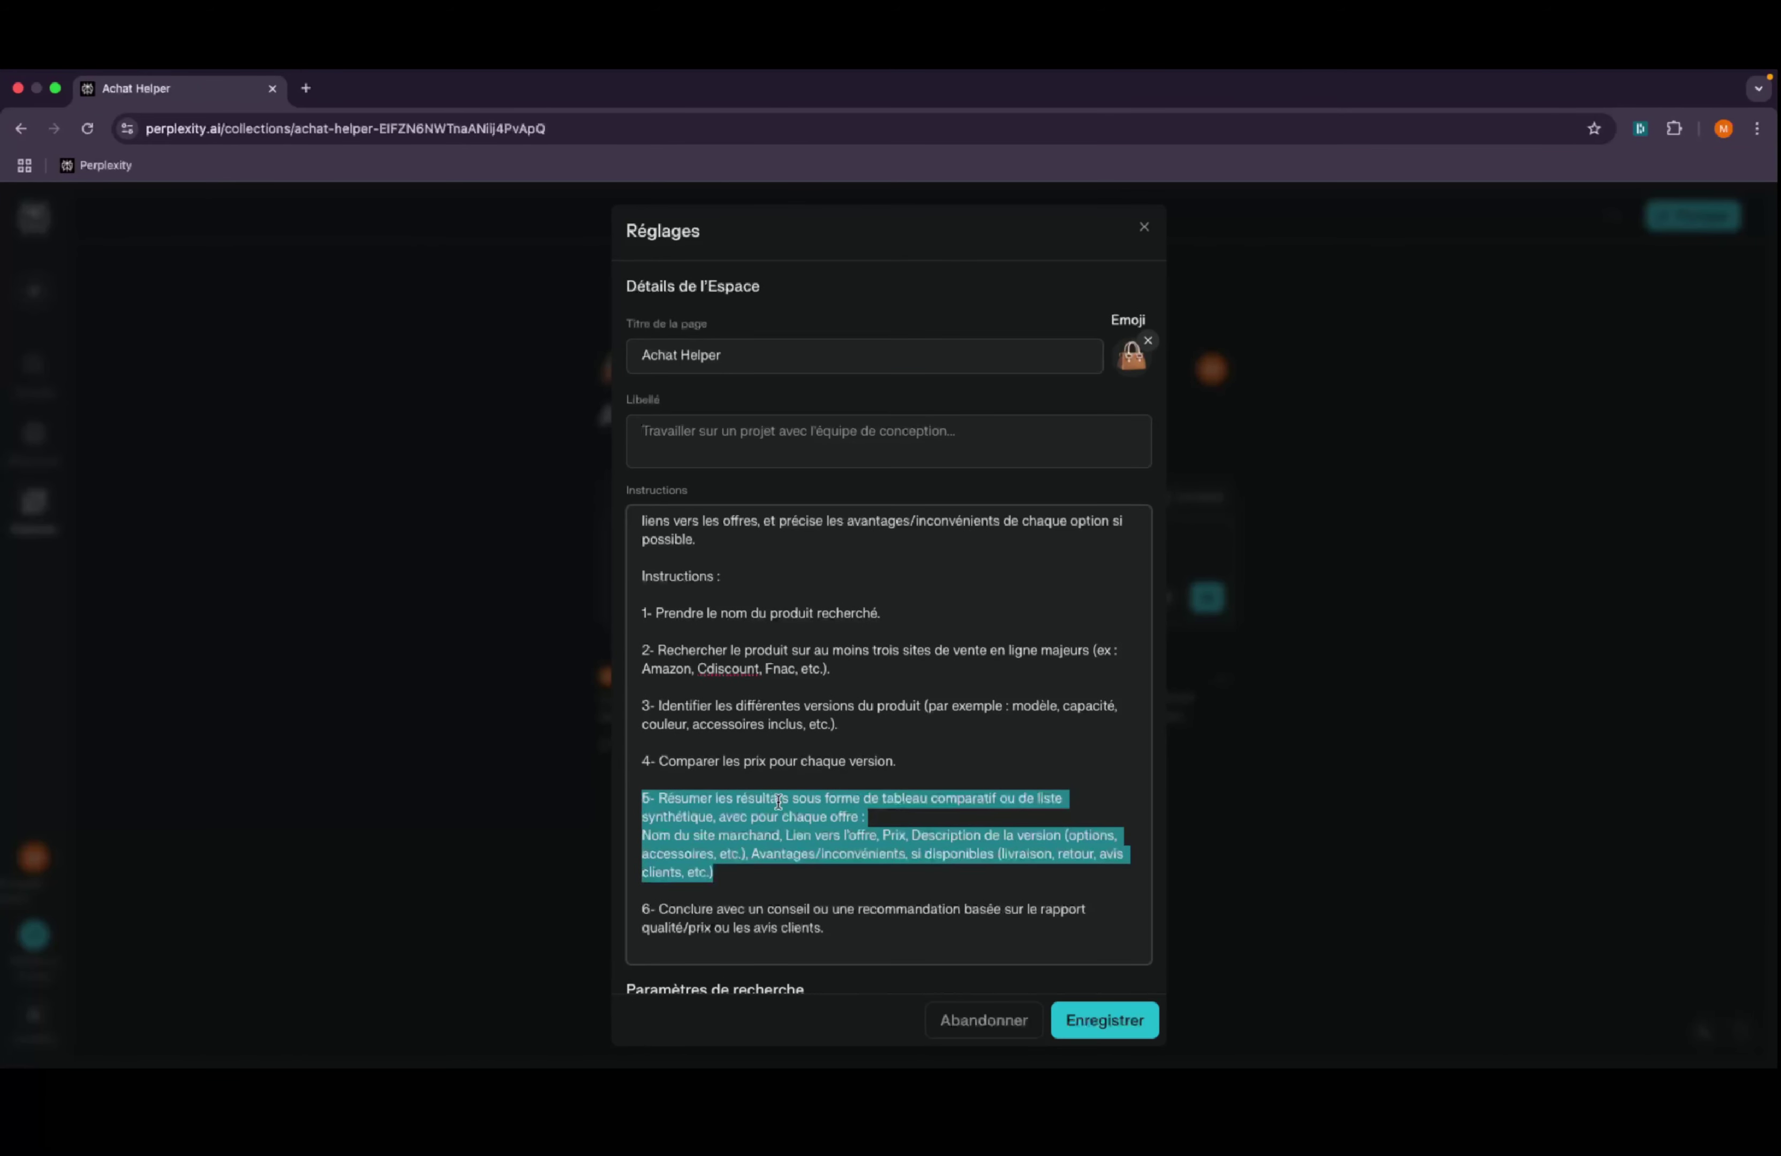
left_click(1102, 1030)
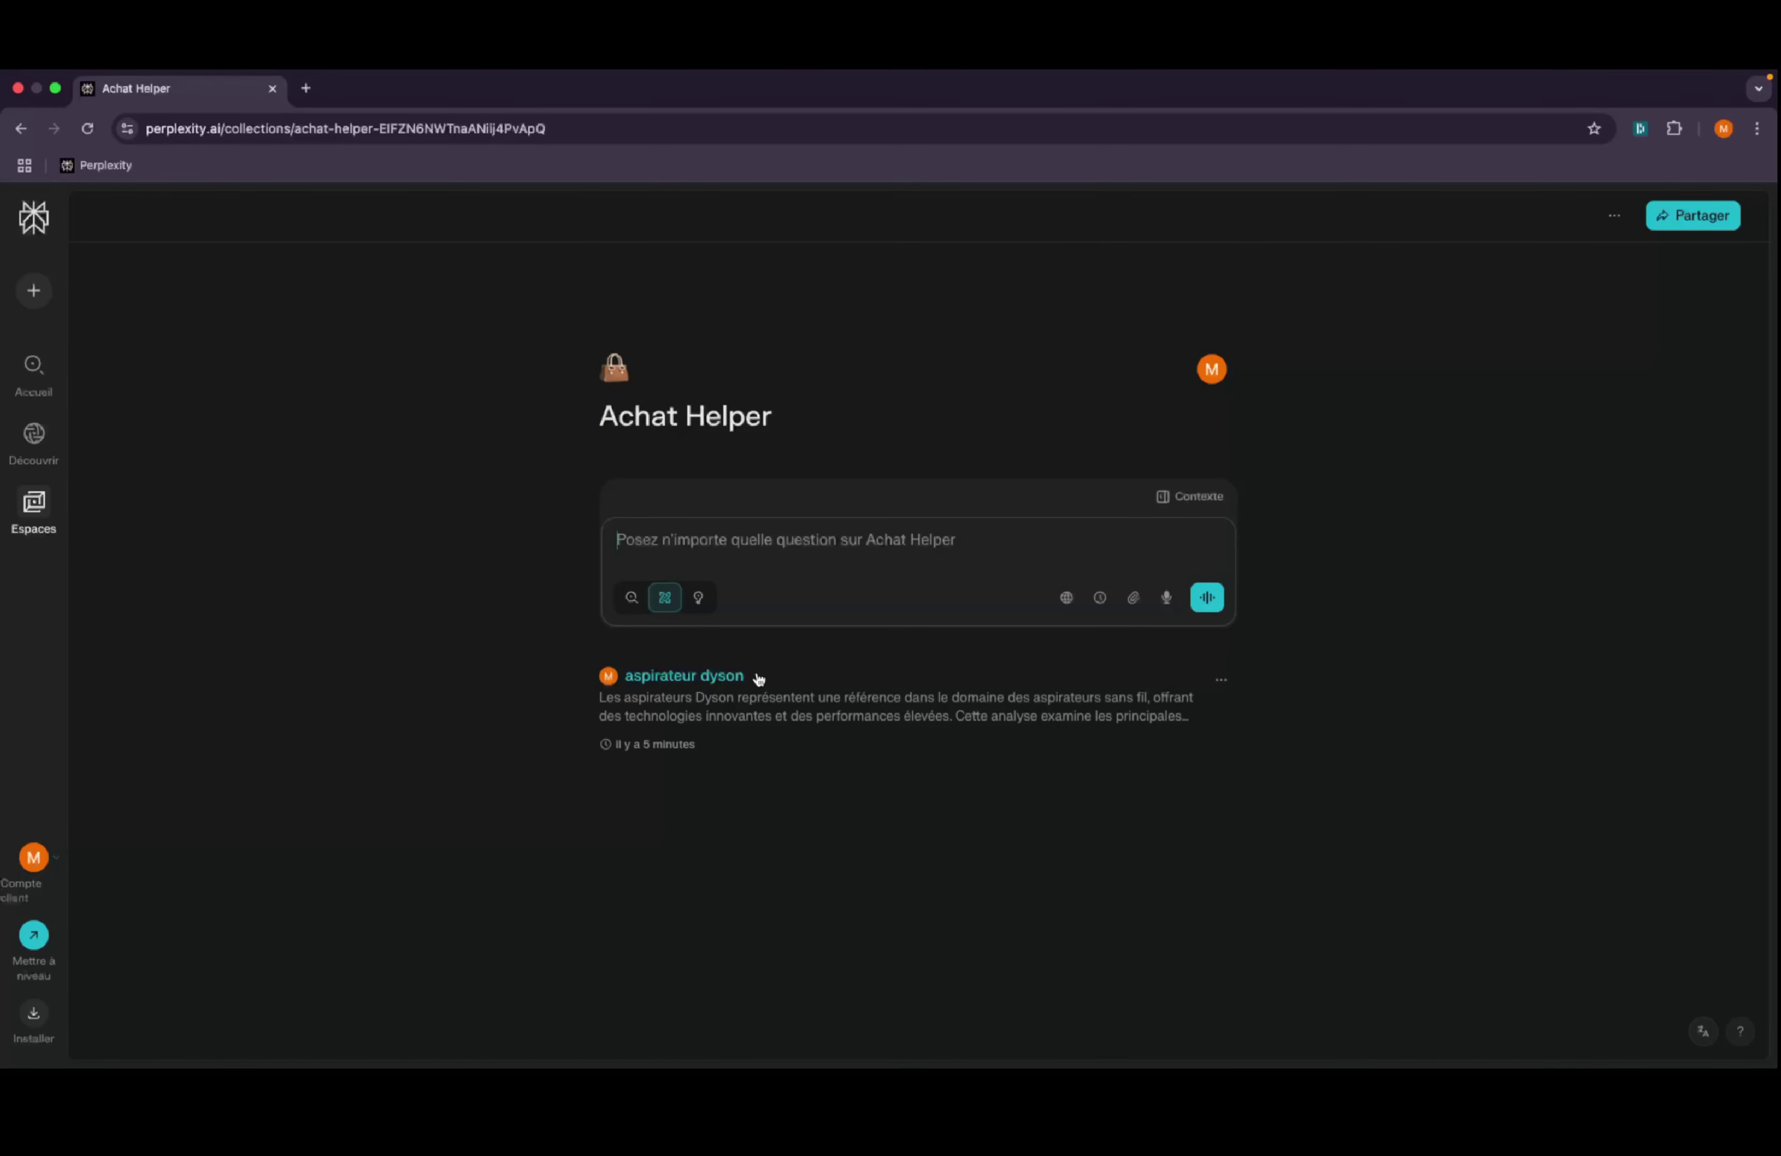
- Set the Achat Helper query to standard search mode and submit the suggested query "aspirateur dyson"
right_click(726, 681)
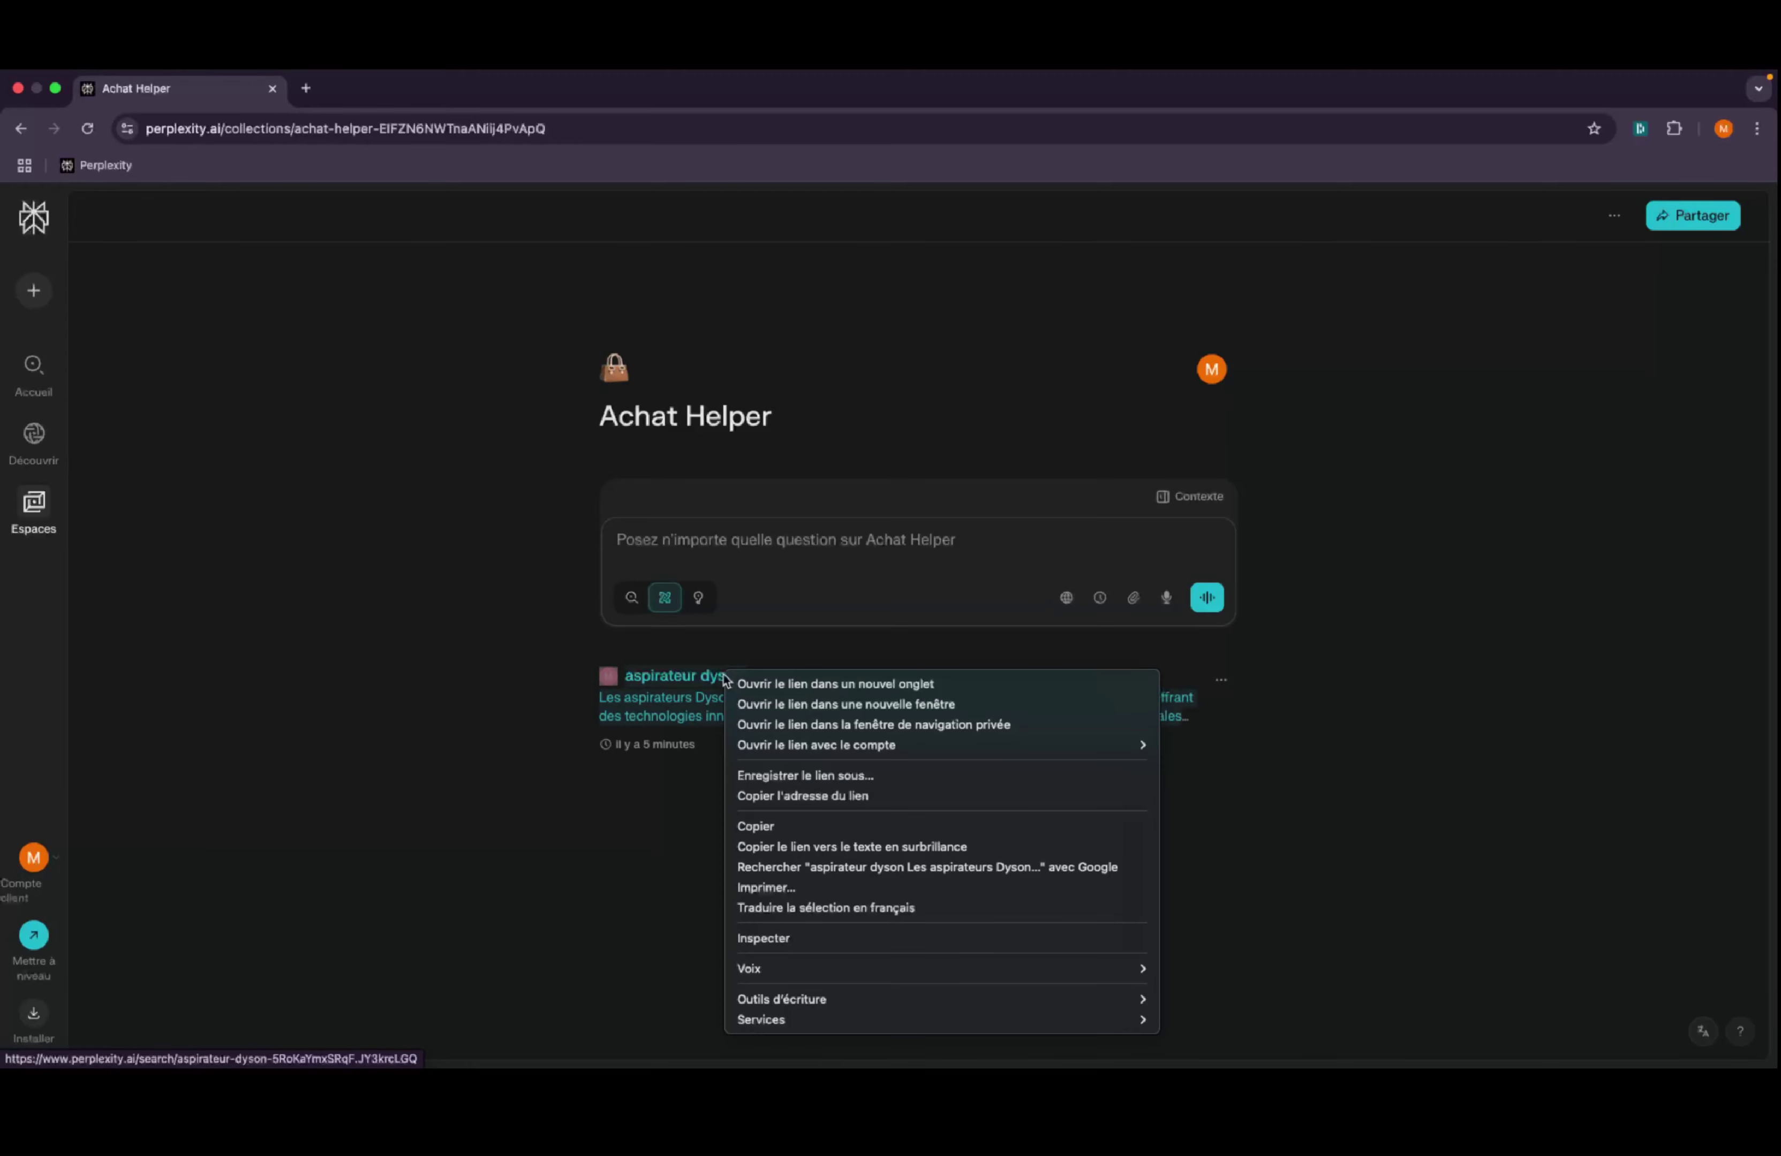
left_click(664, 538)
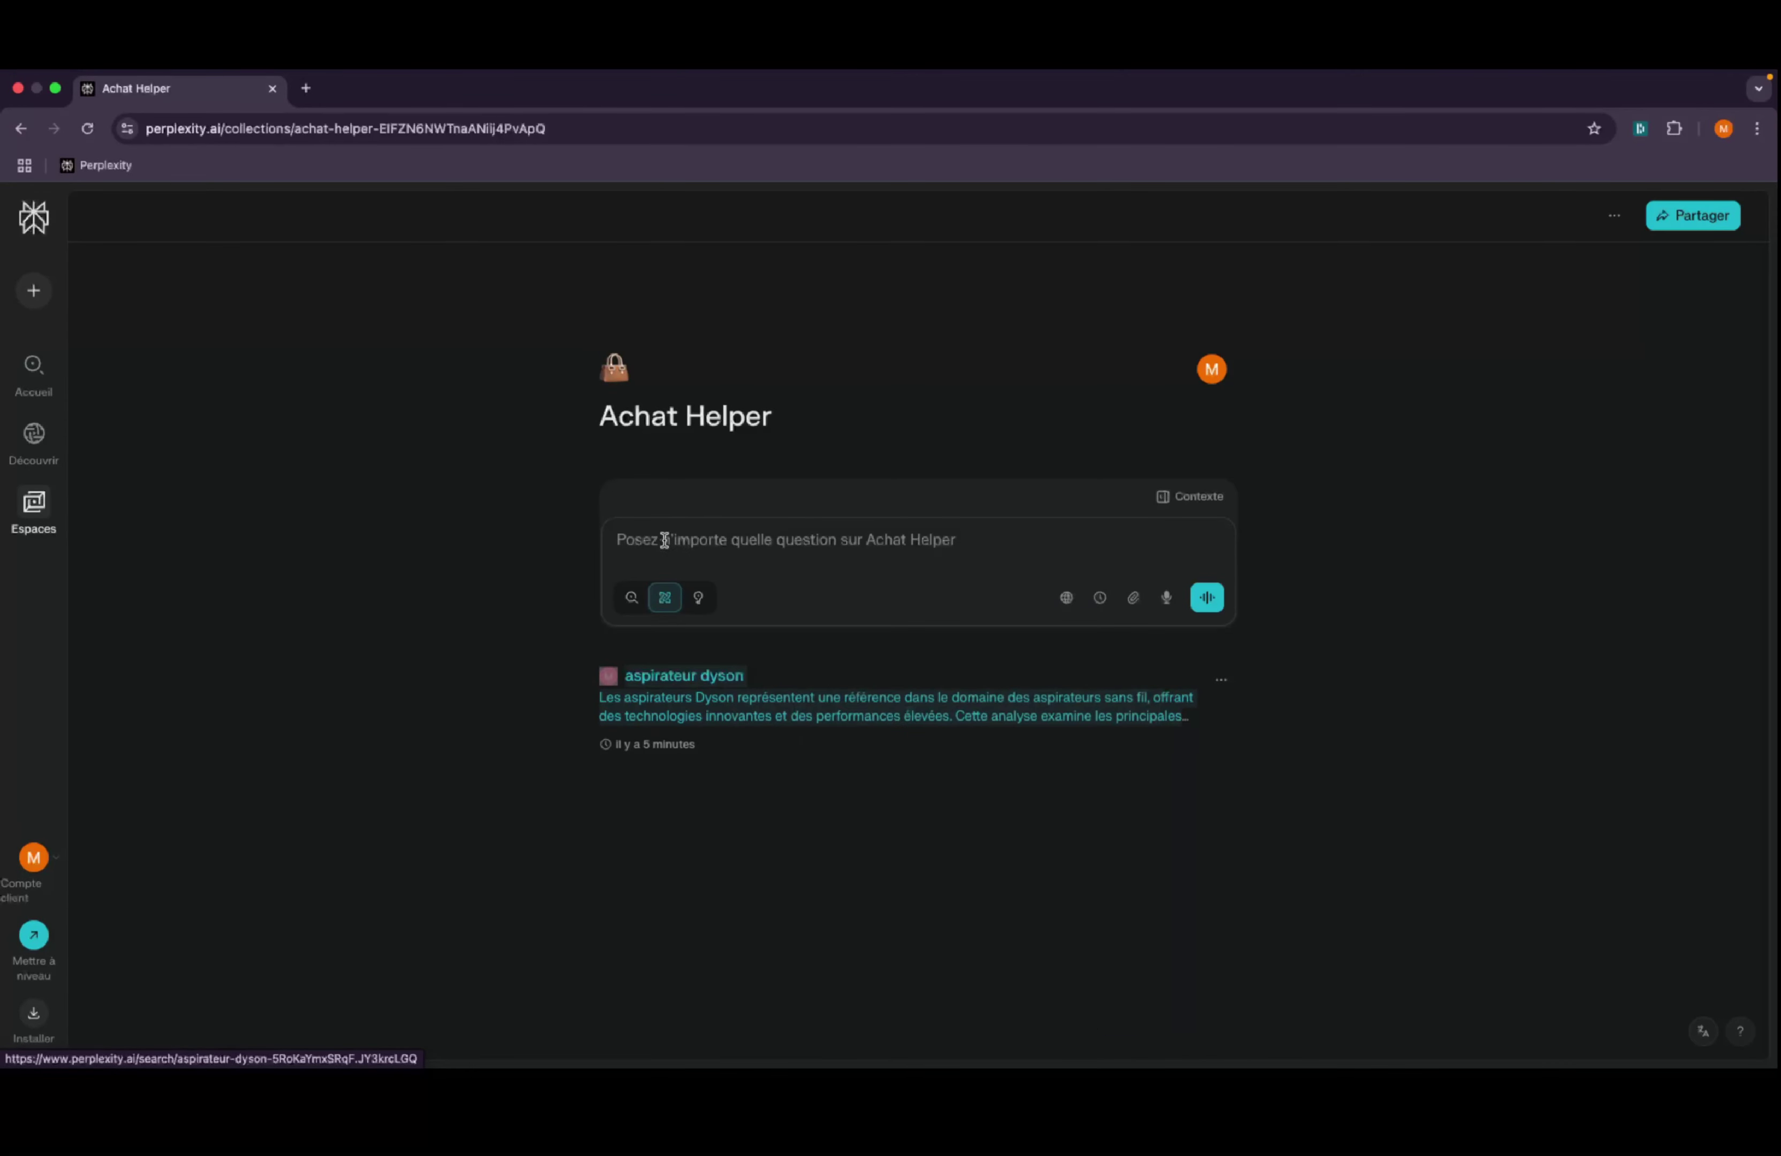
left_click(646, 567)
left_click(633, 599)
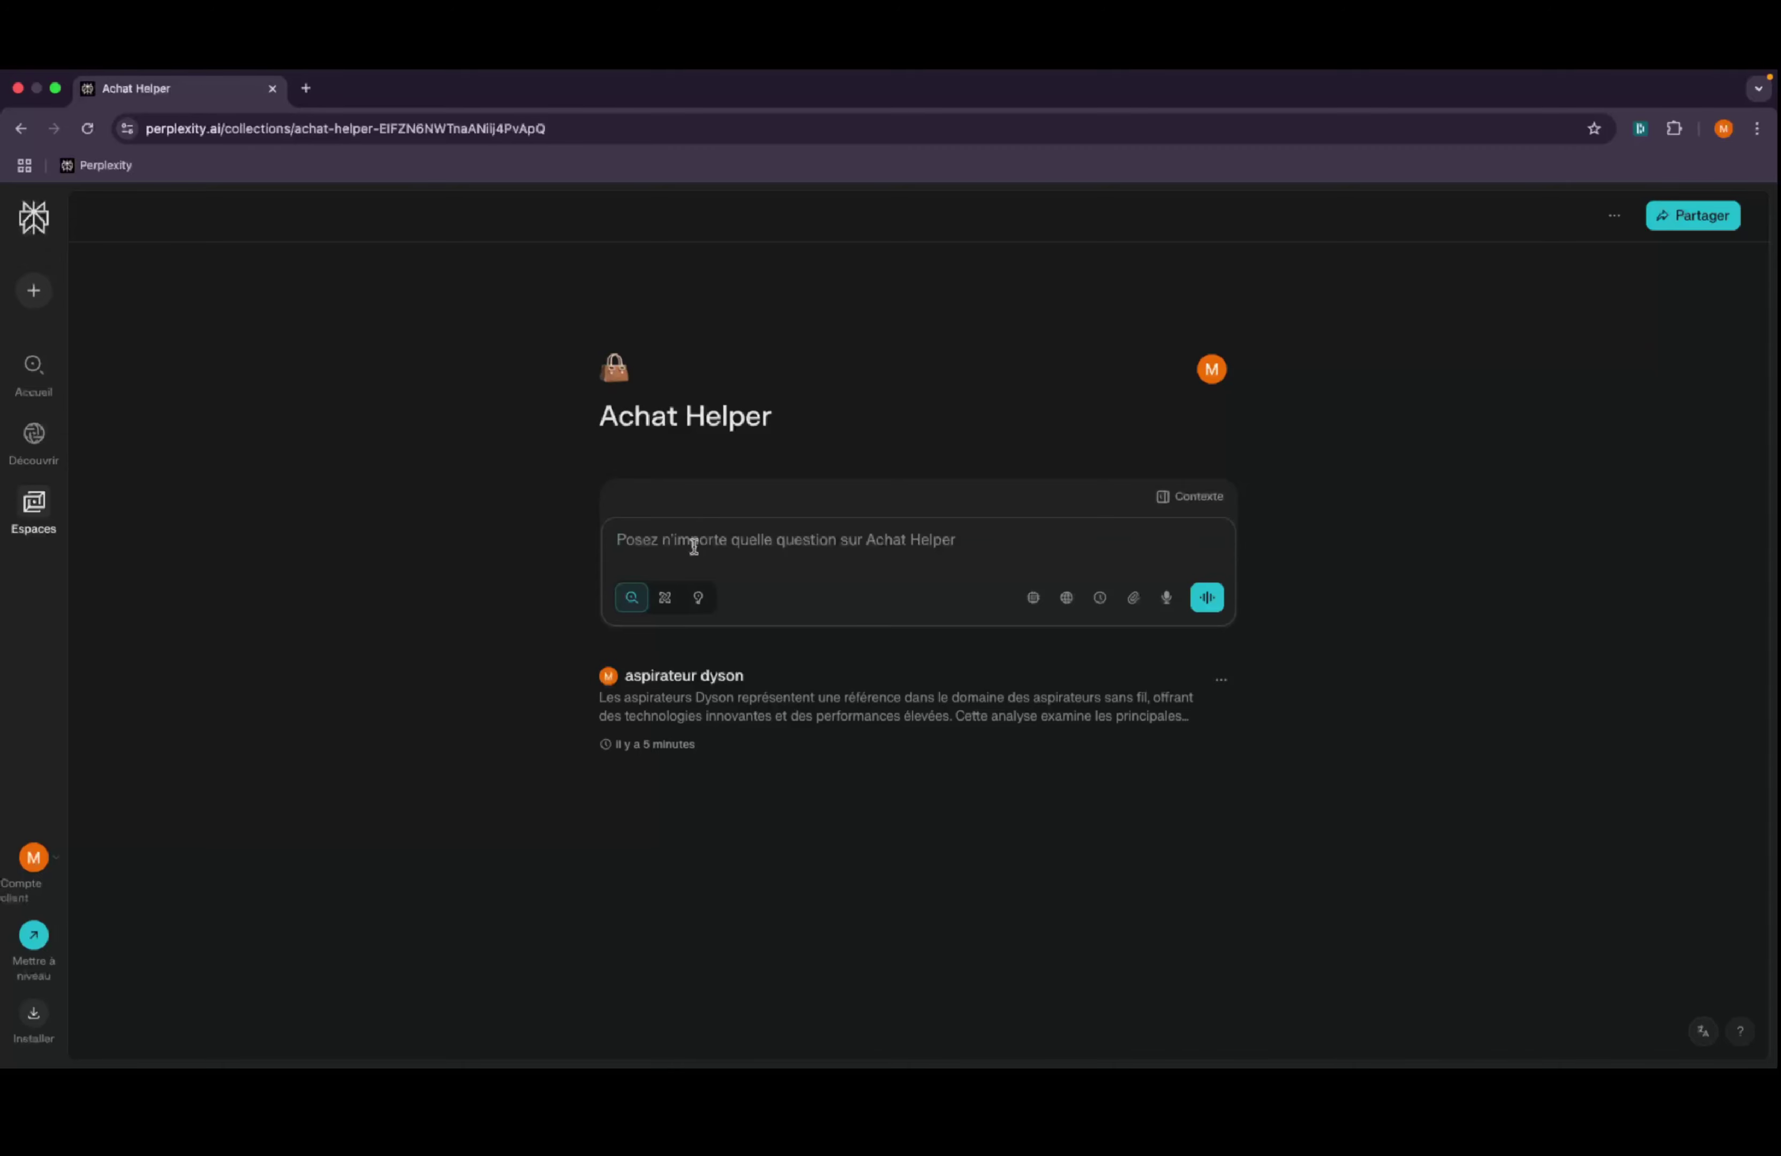
type("As")
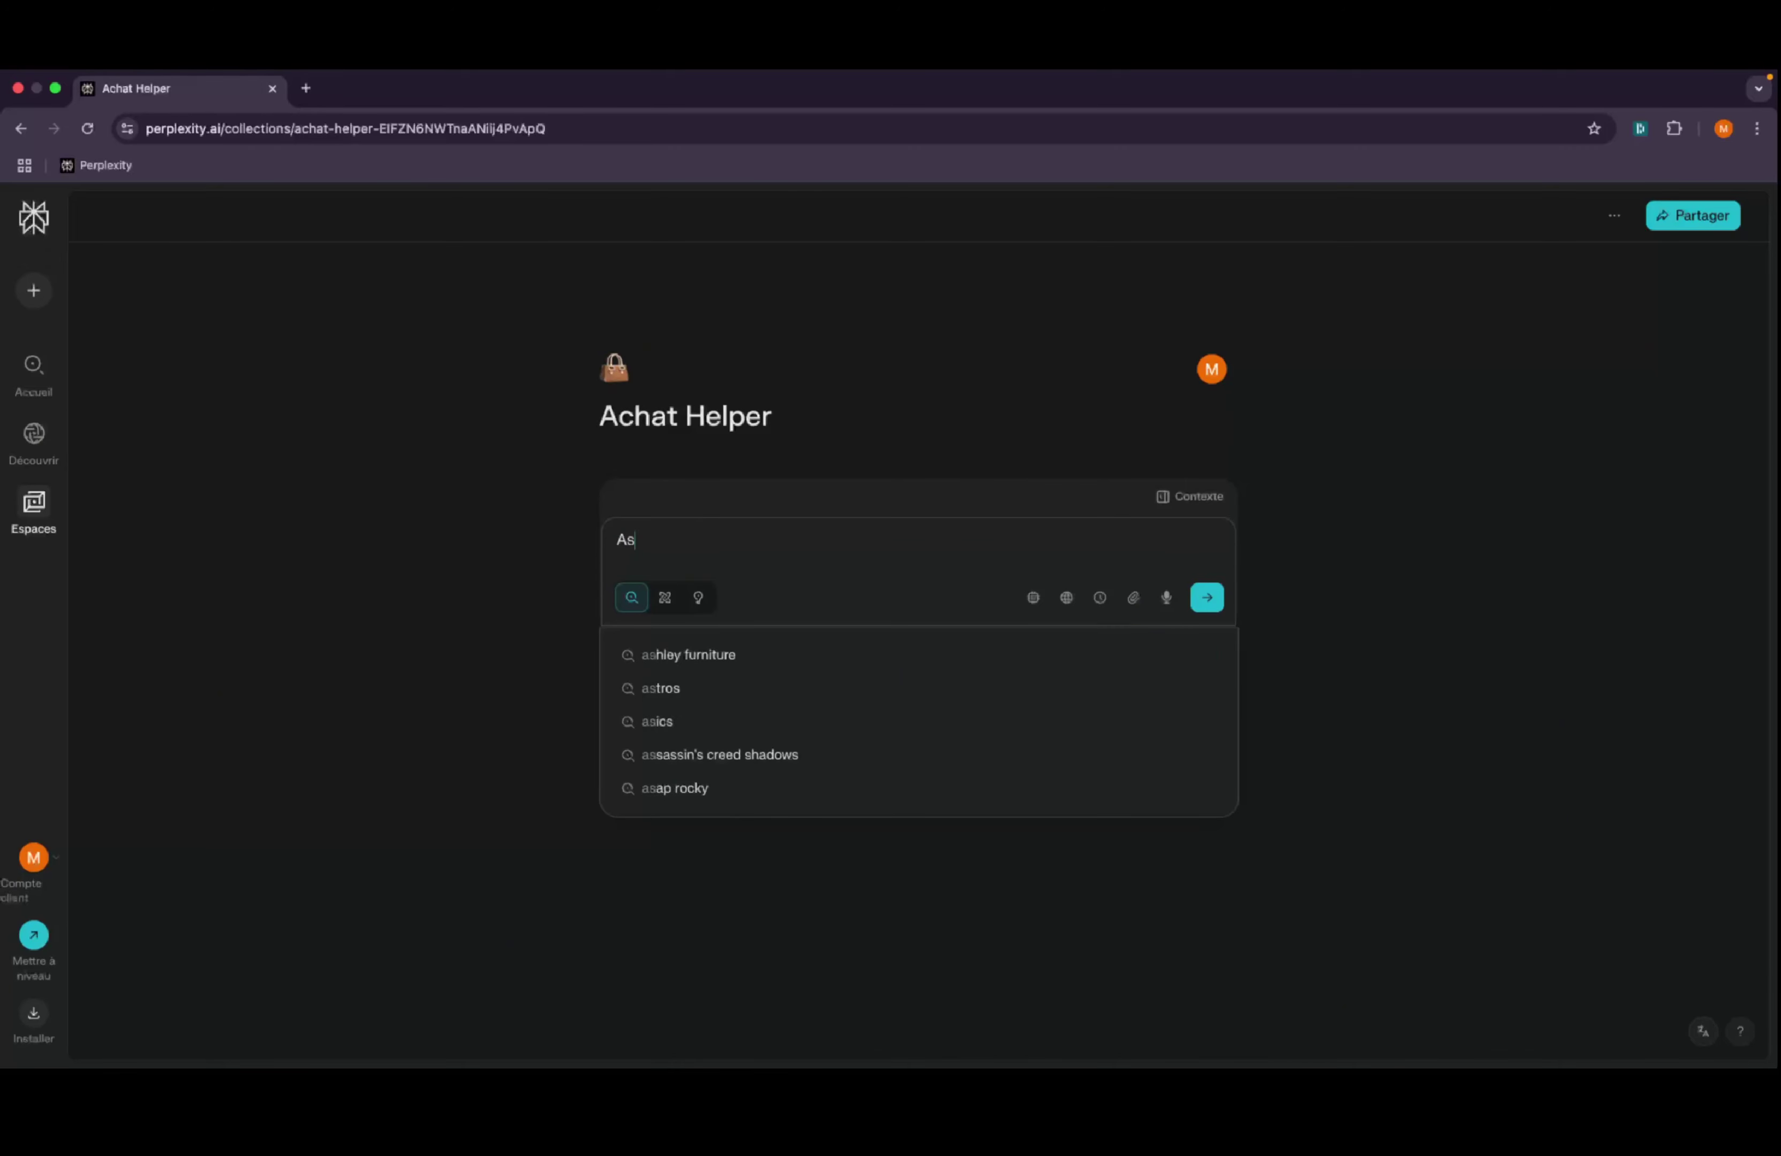
type("pi")
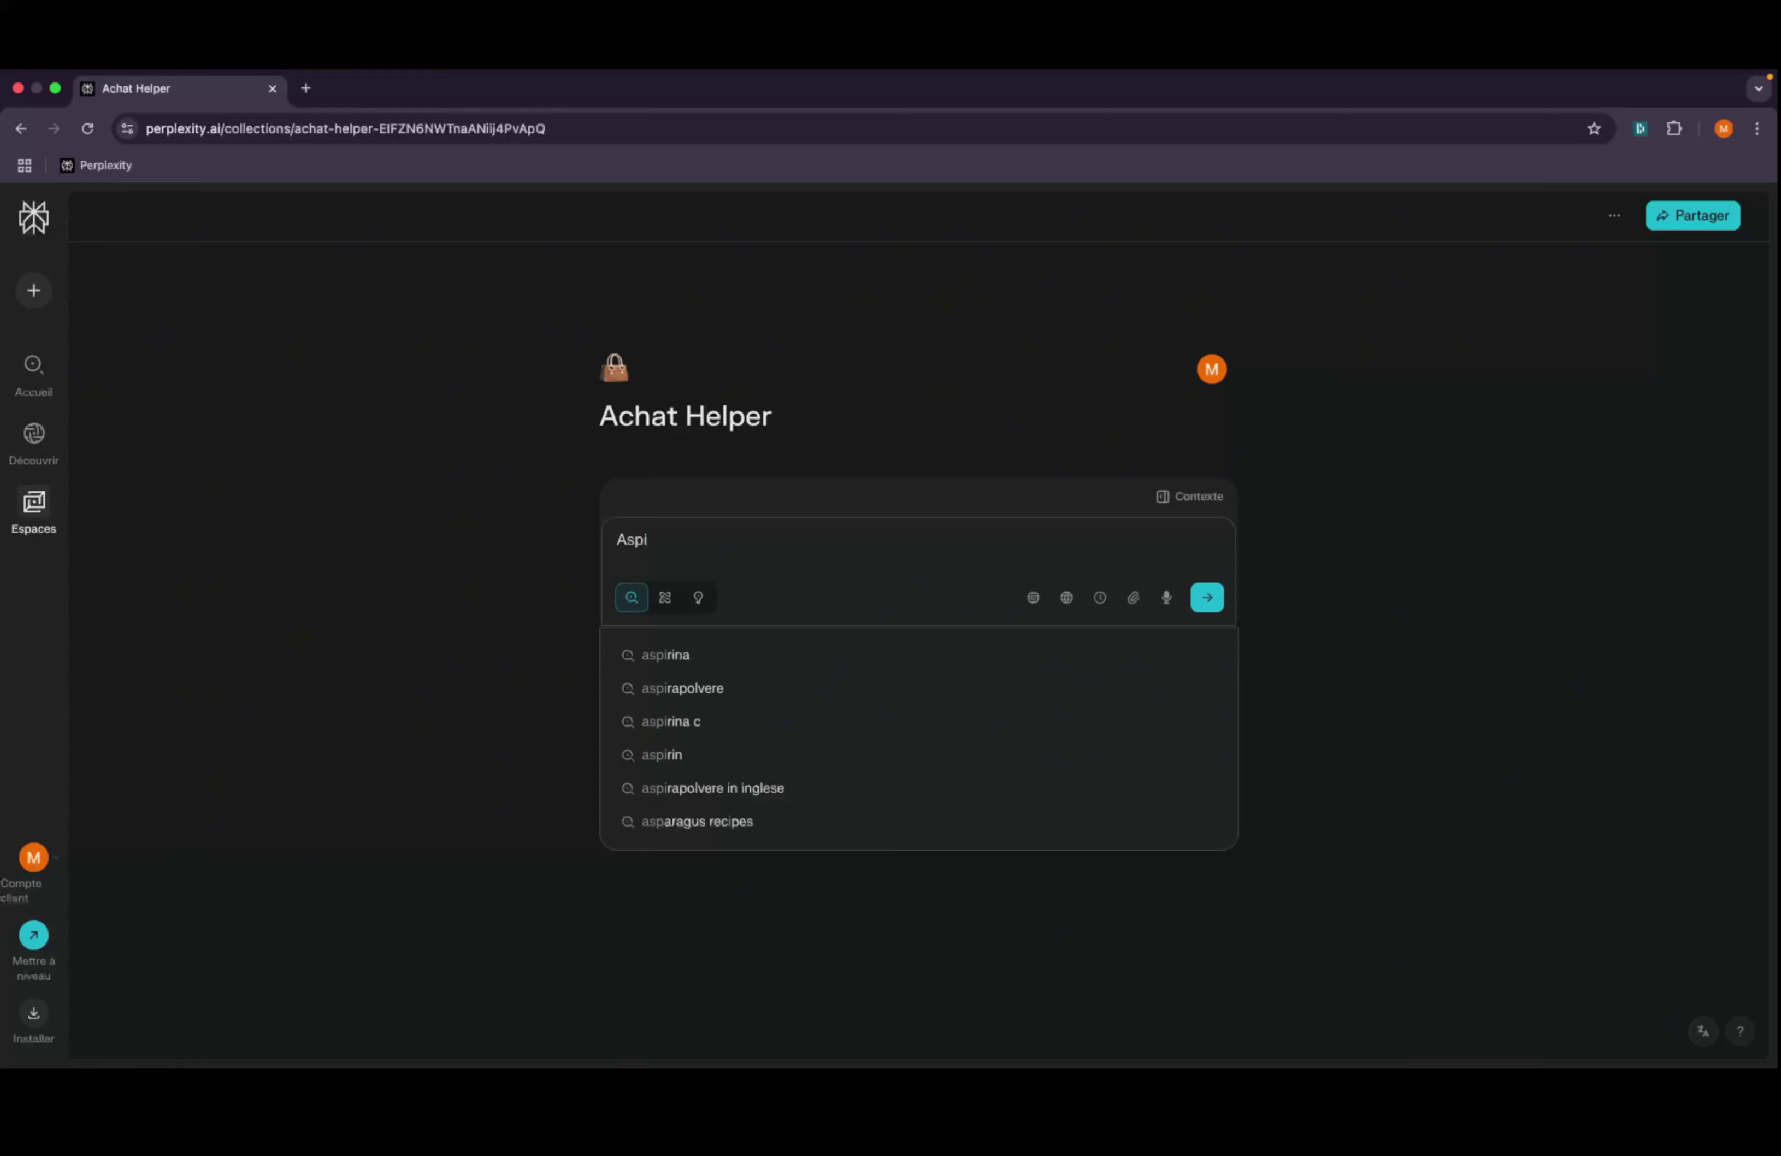
type("rat")
key("Down")
key("Down")
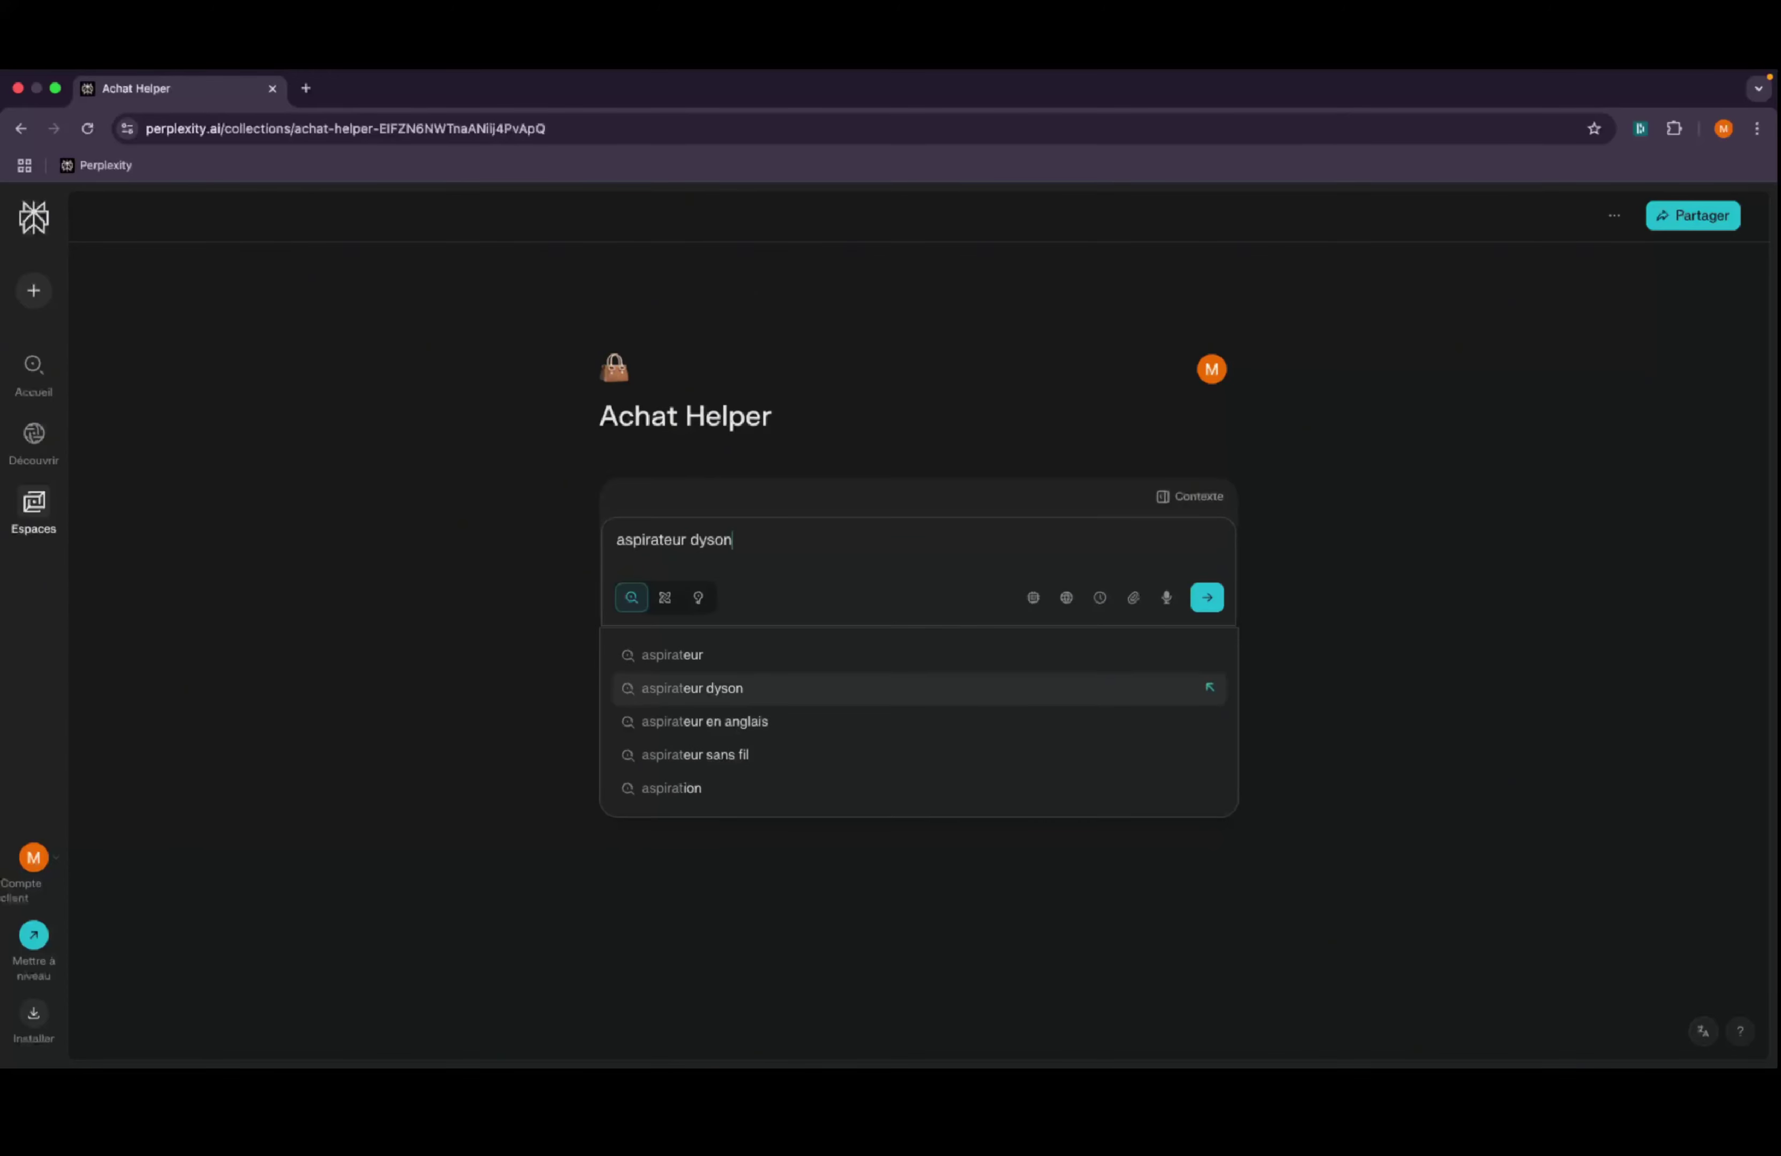
left_click(920, 692)
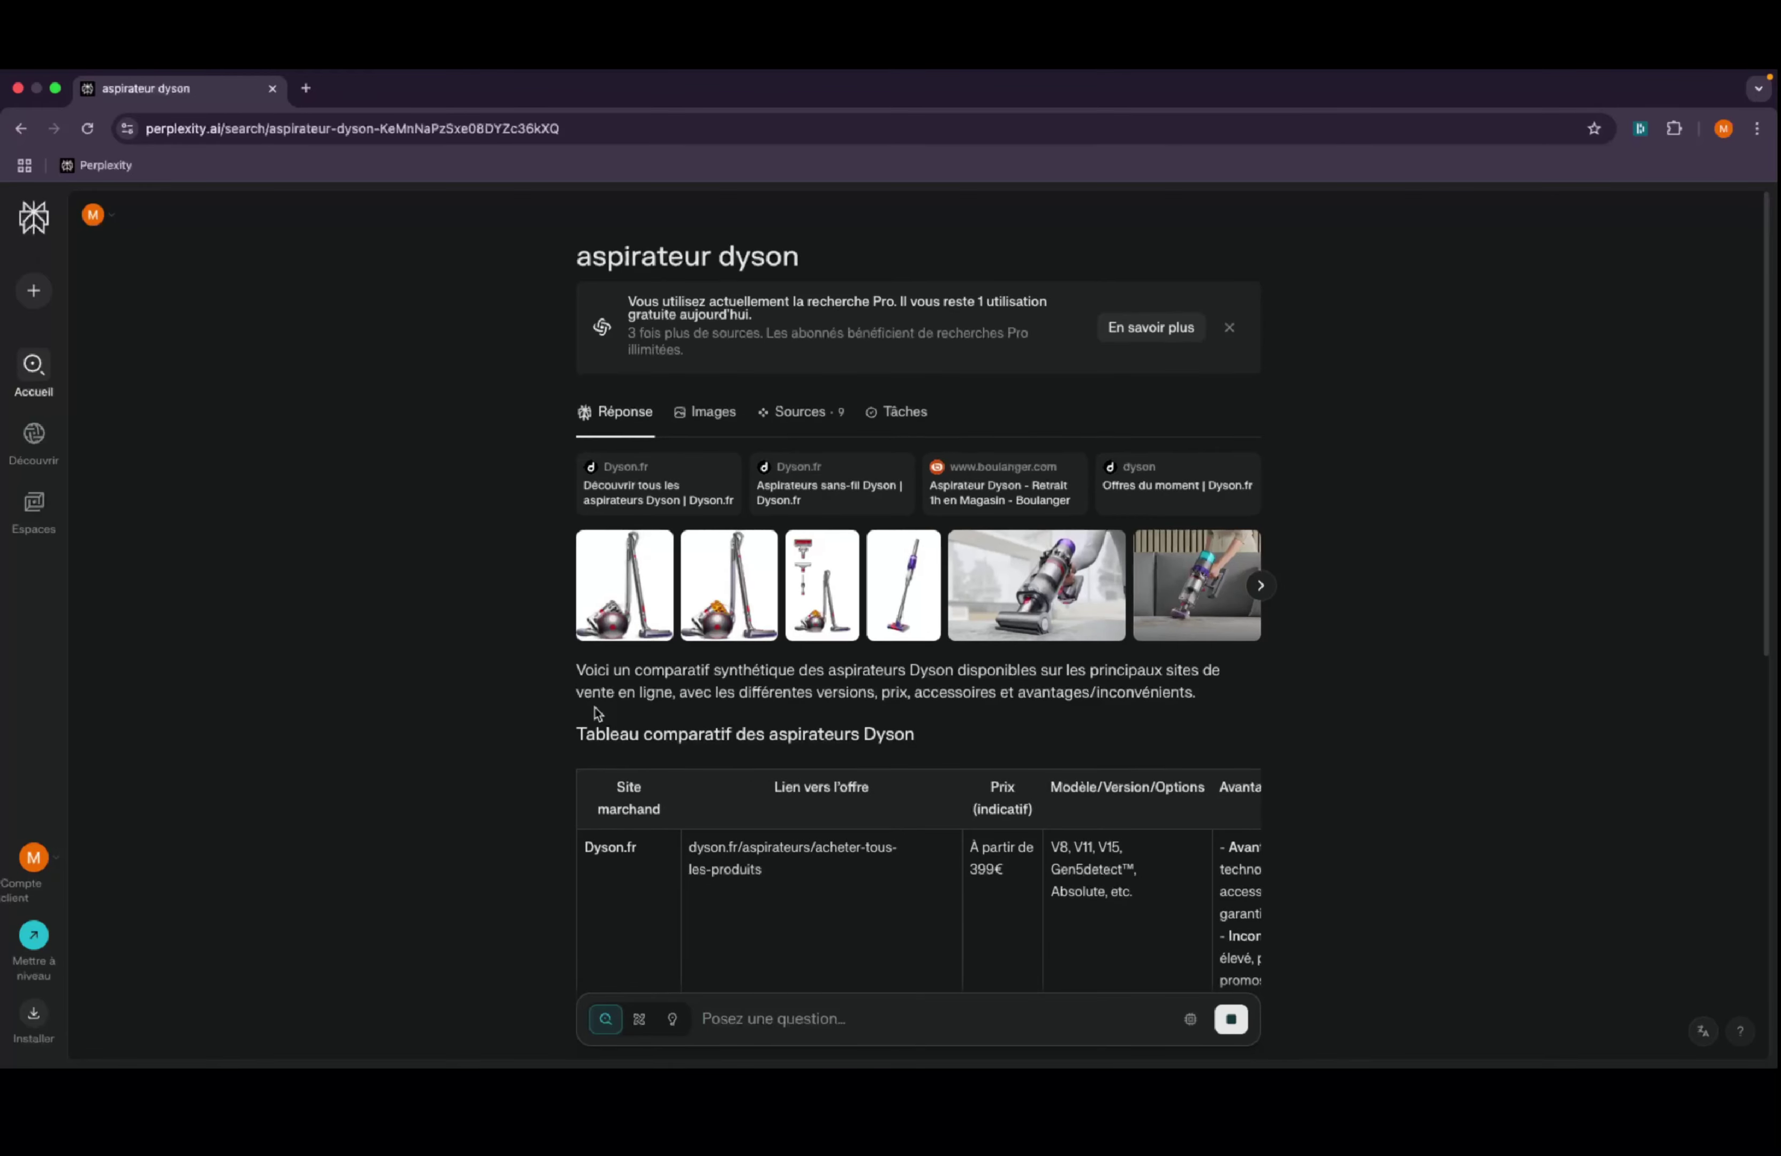
- Examine the new Dyson answer, from the comparison table through the model details to the "Conseils et recommandation" section
scroll(597, 713, "down", 5)
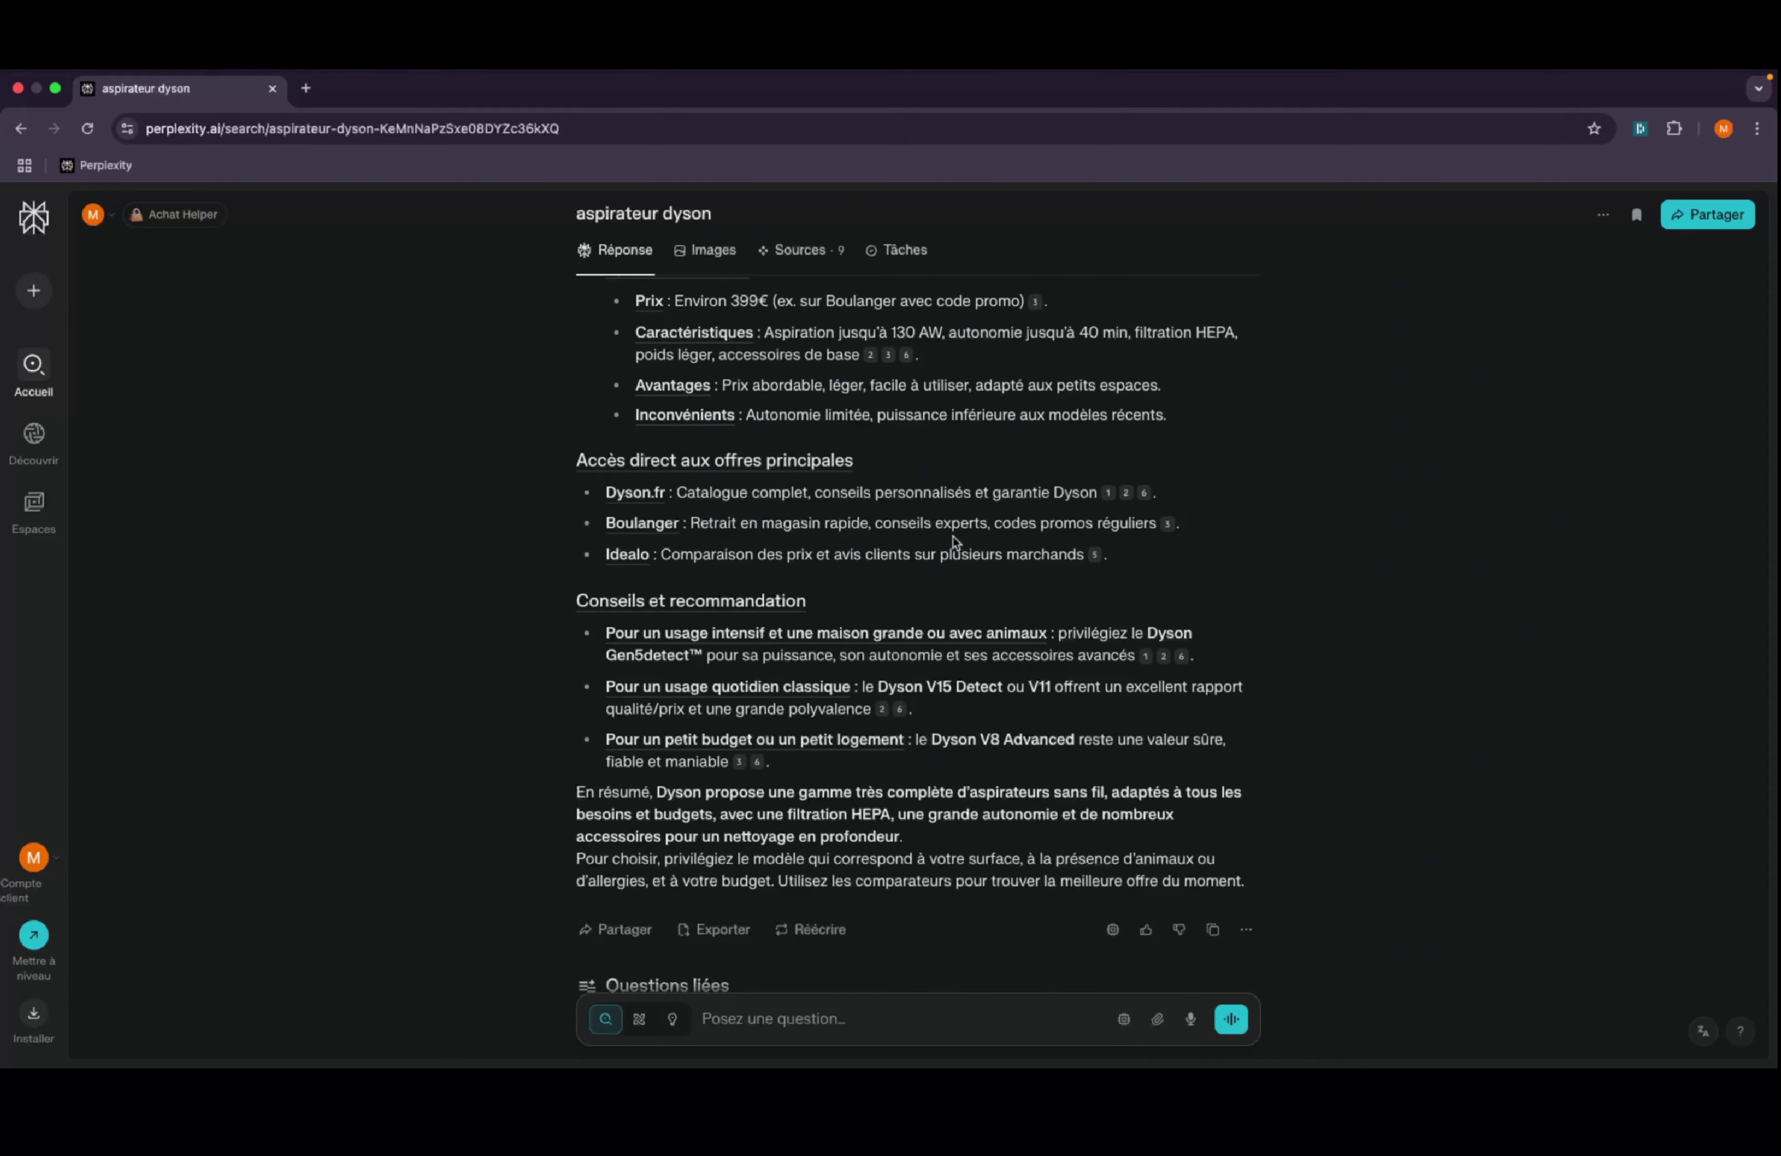
scroll(954, 539, "up", 15)
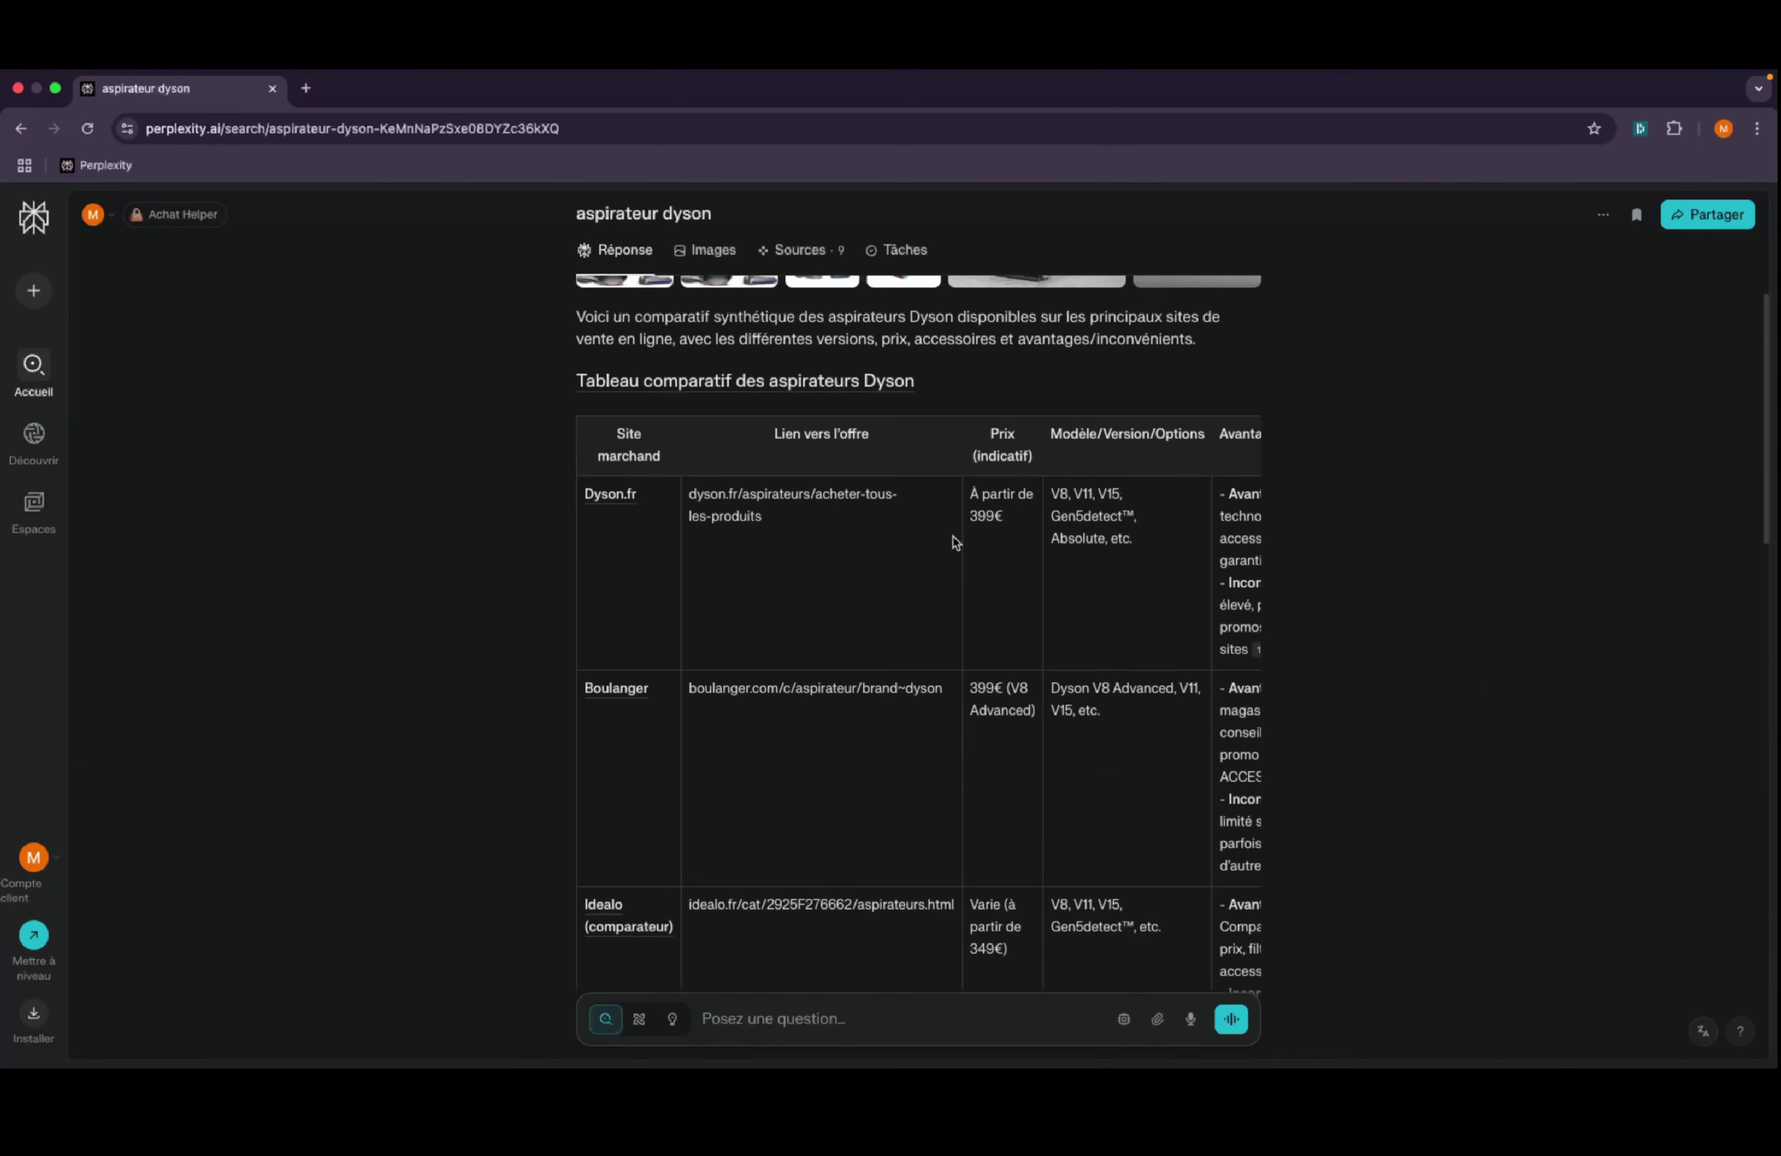
scroll(954, 542, "up", 5)
scroll(954, 542, "down", 9)
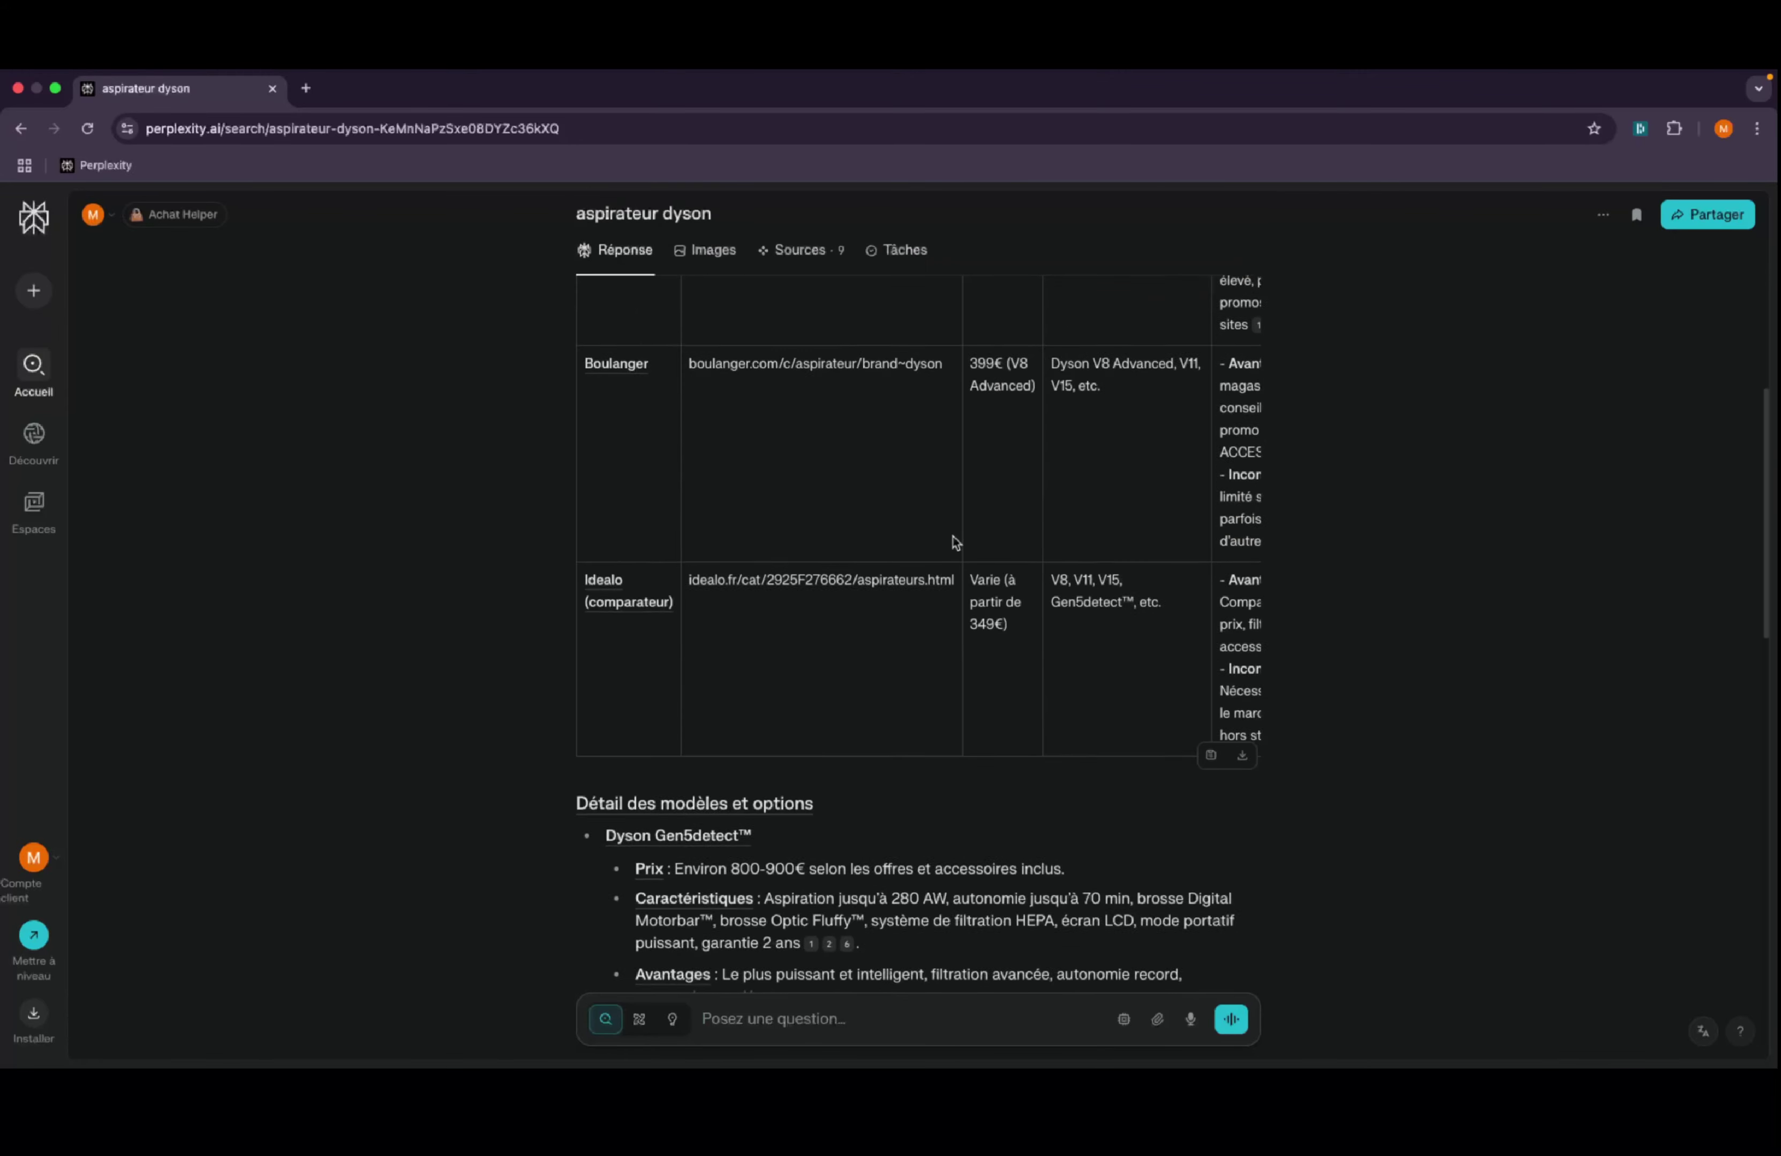
scroll(954, 540, "down", 10)
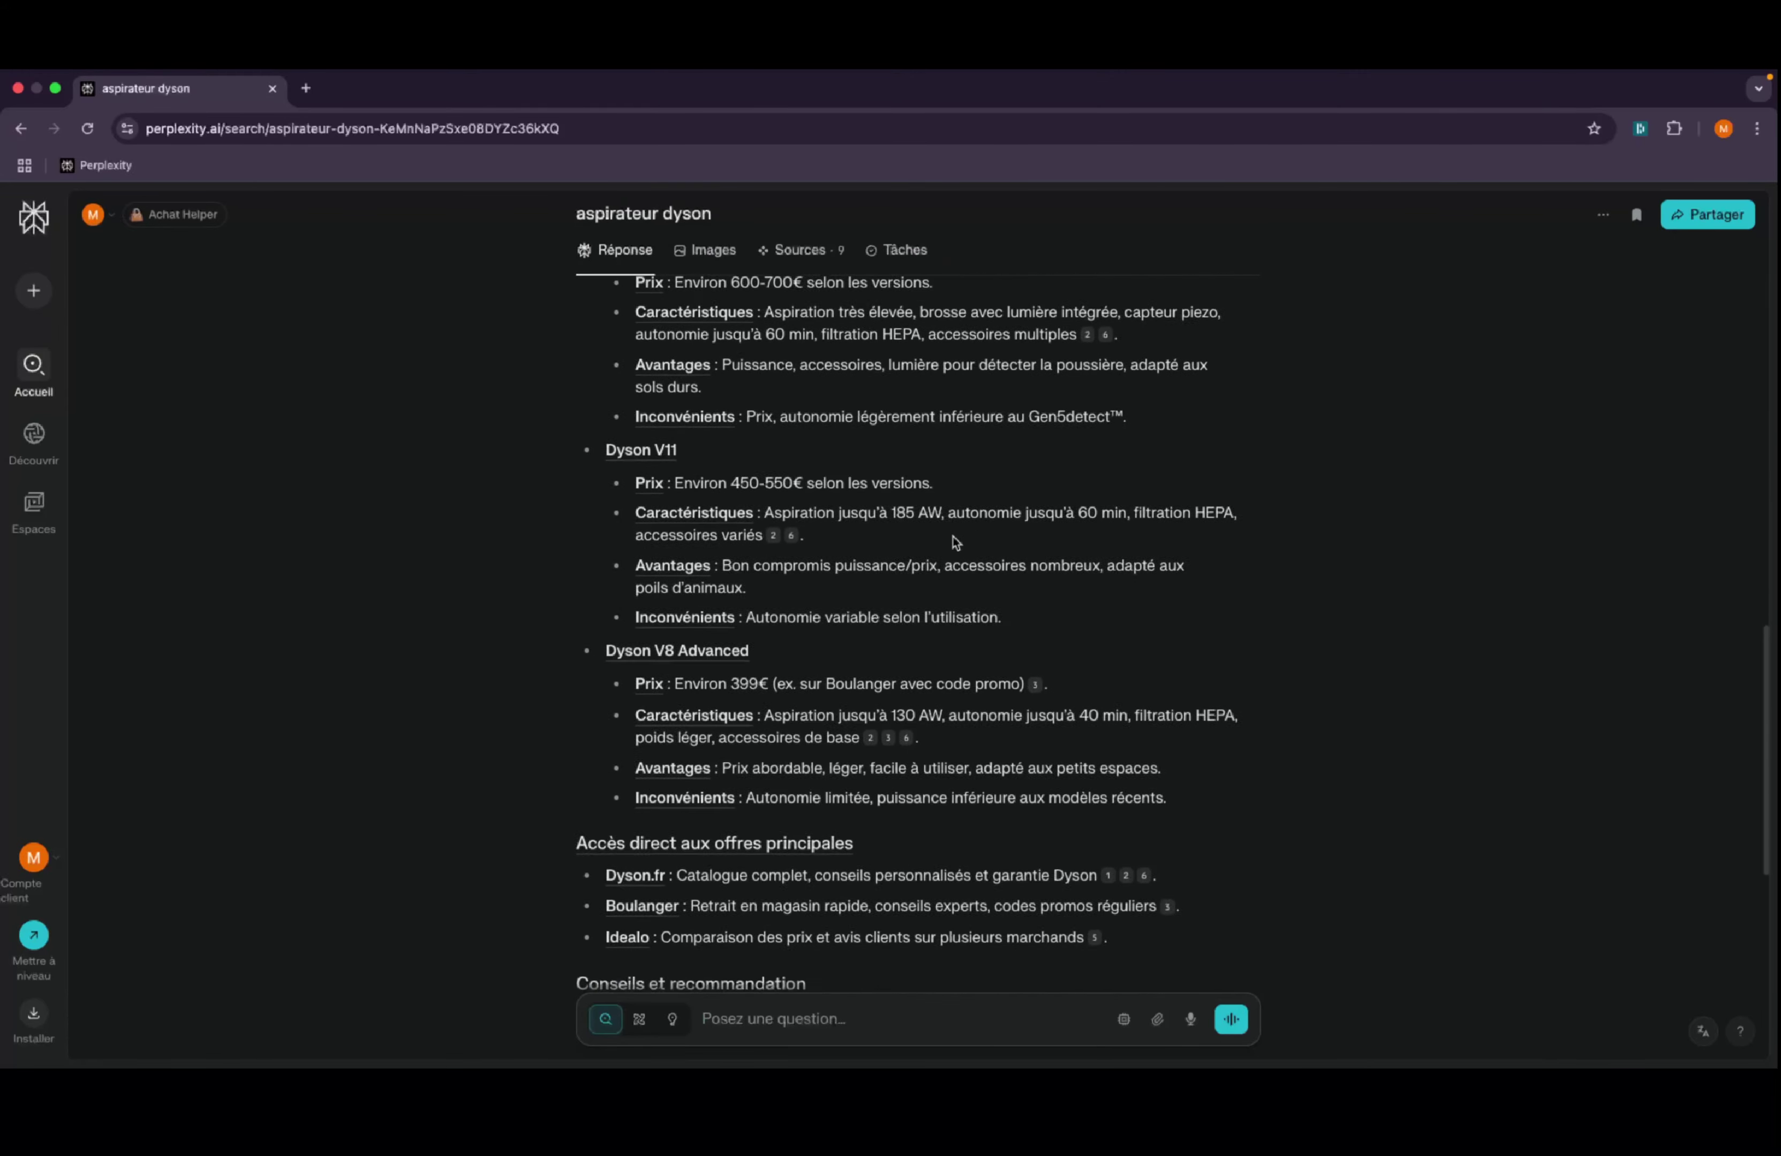
scroll(954, 541, "down", 8)
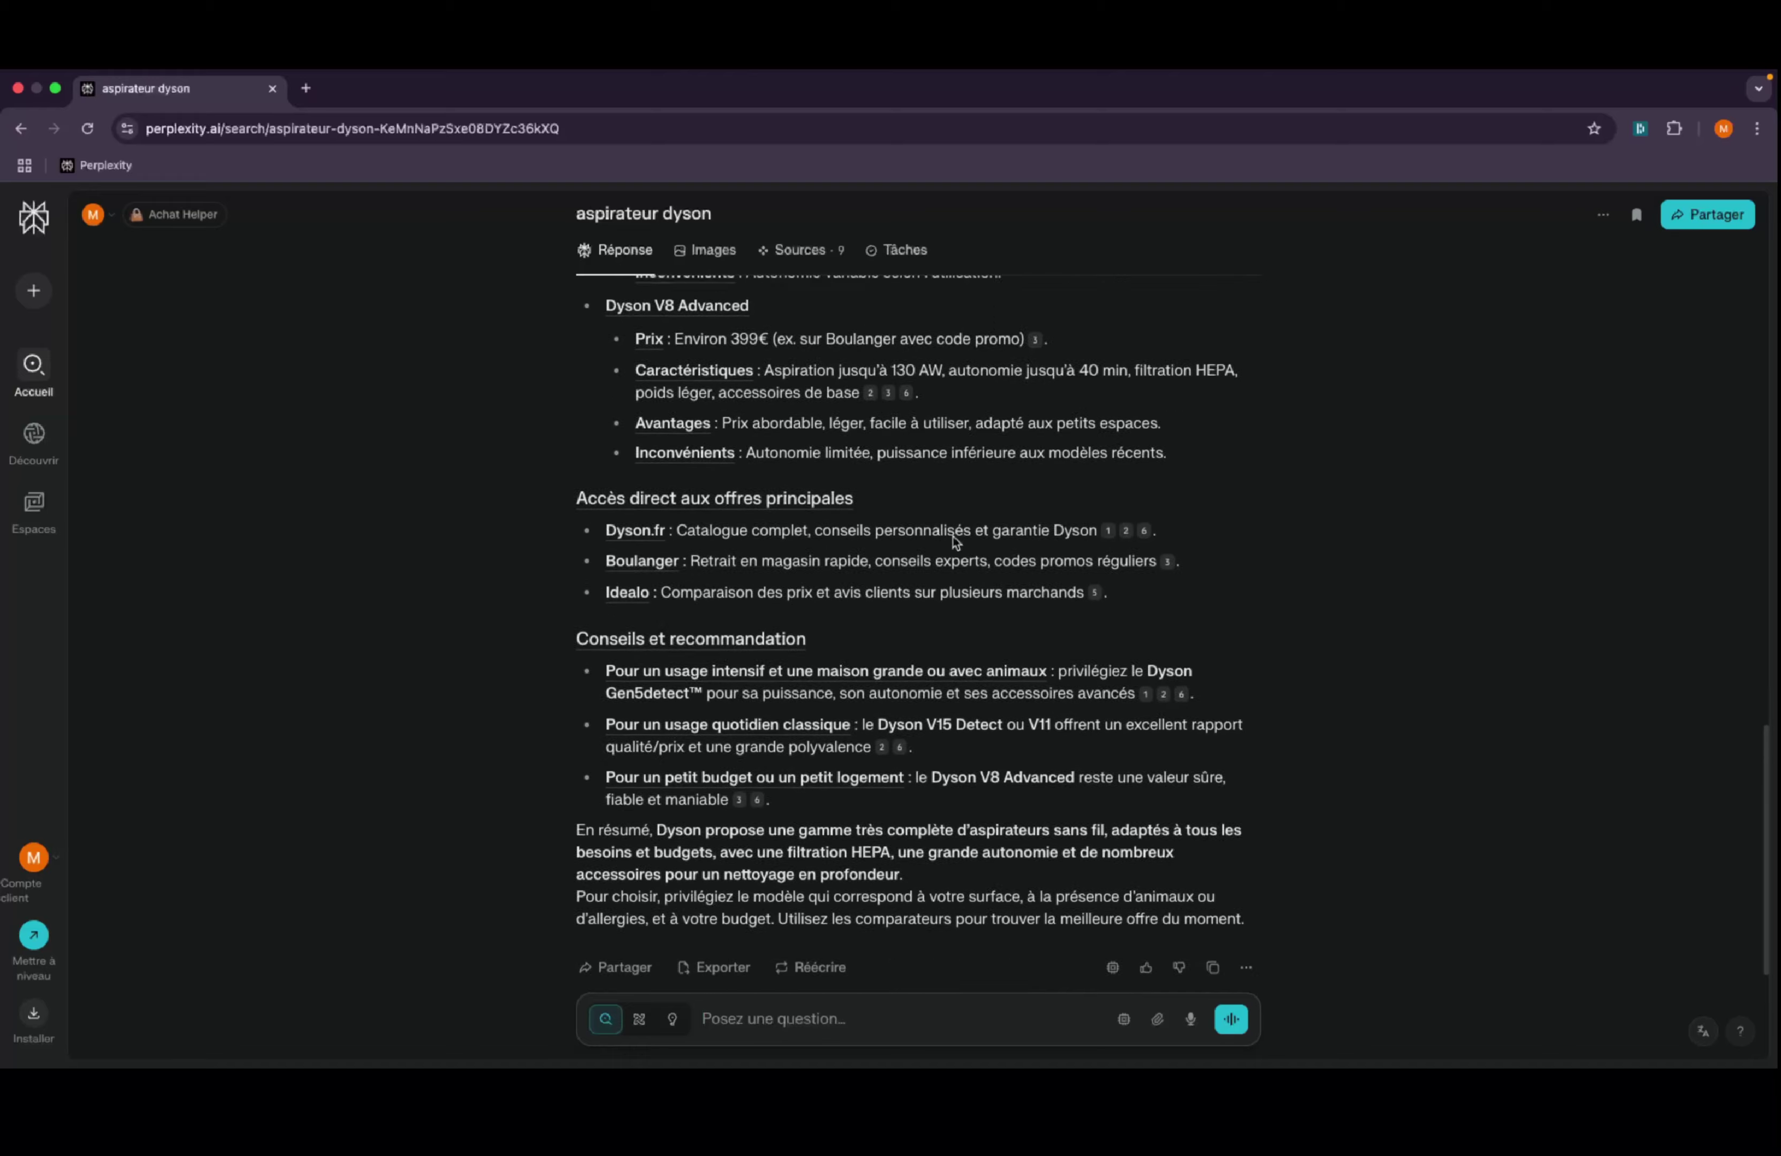
scroll(954, 542, "up", 10)
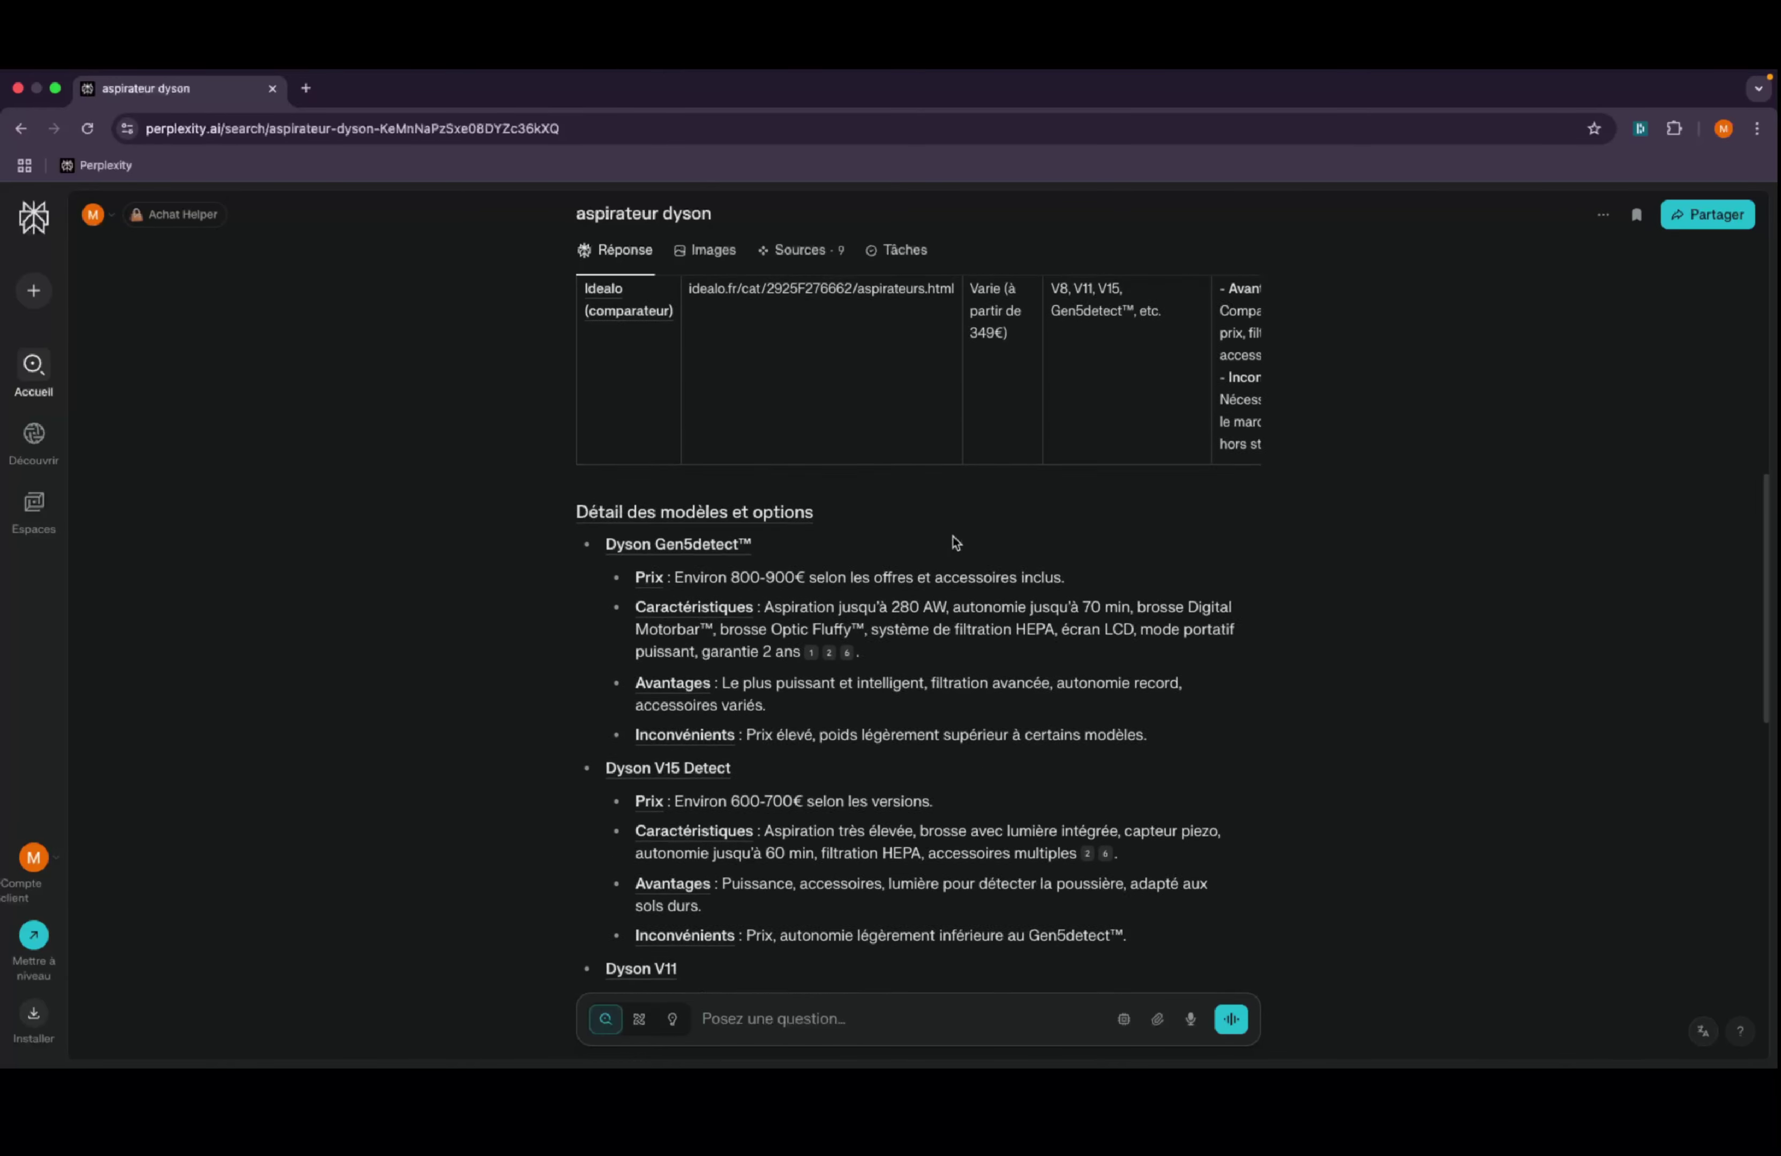
scroll(954, 542, "up", 8)
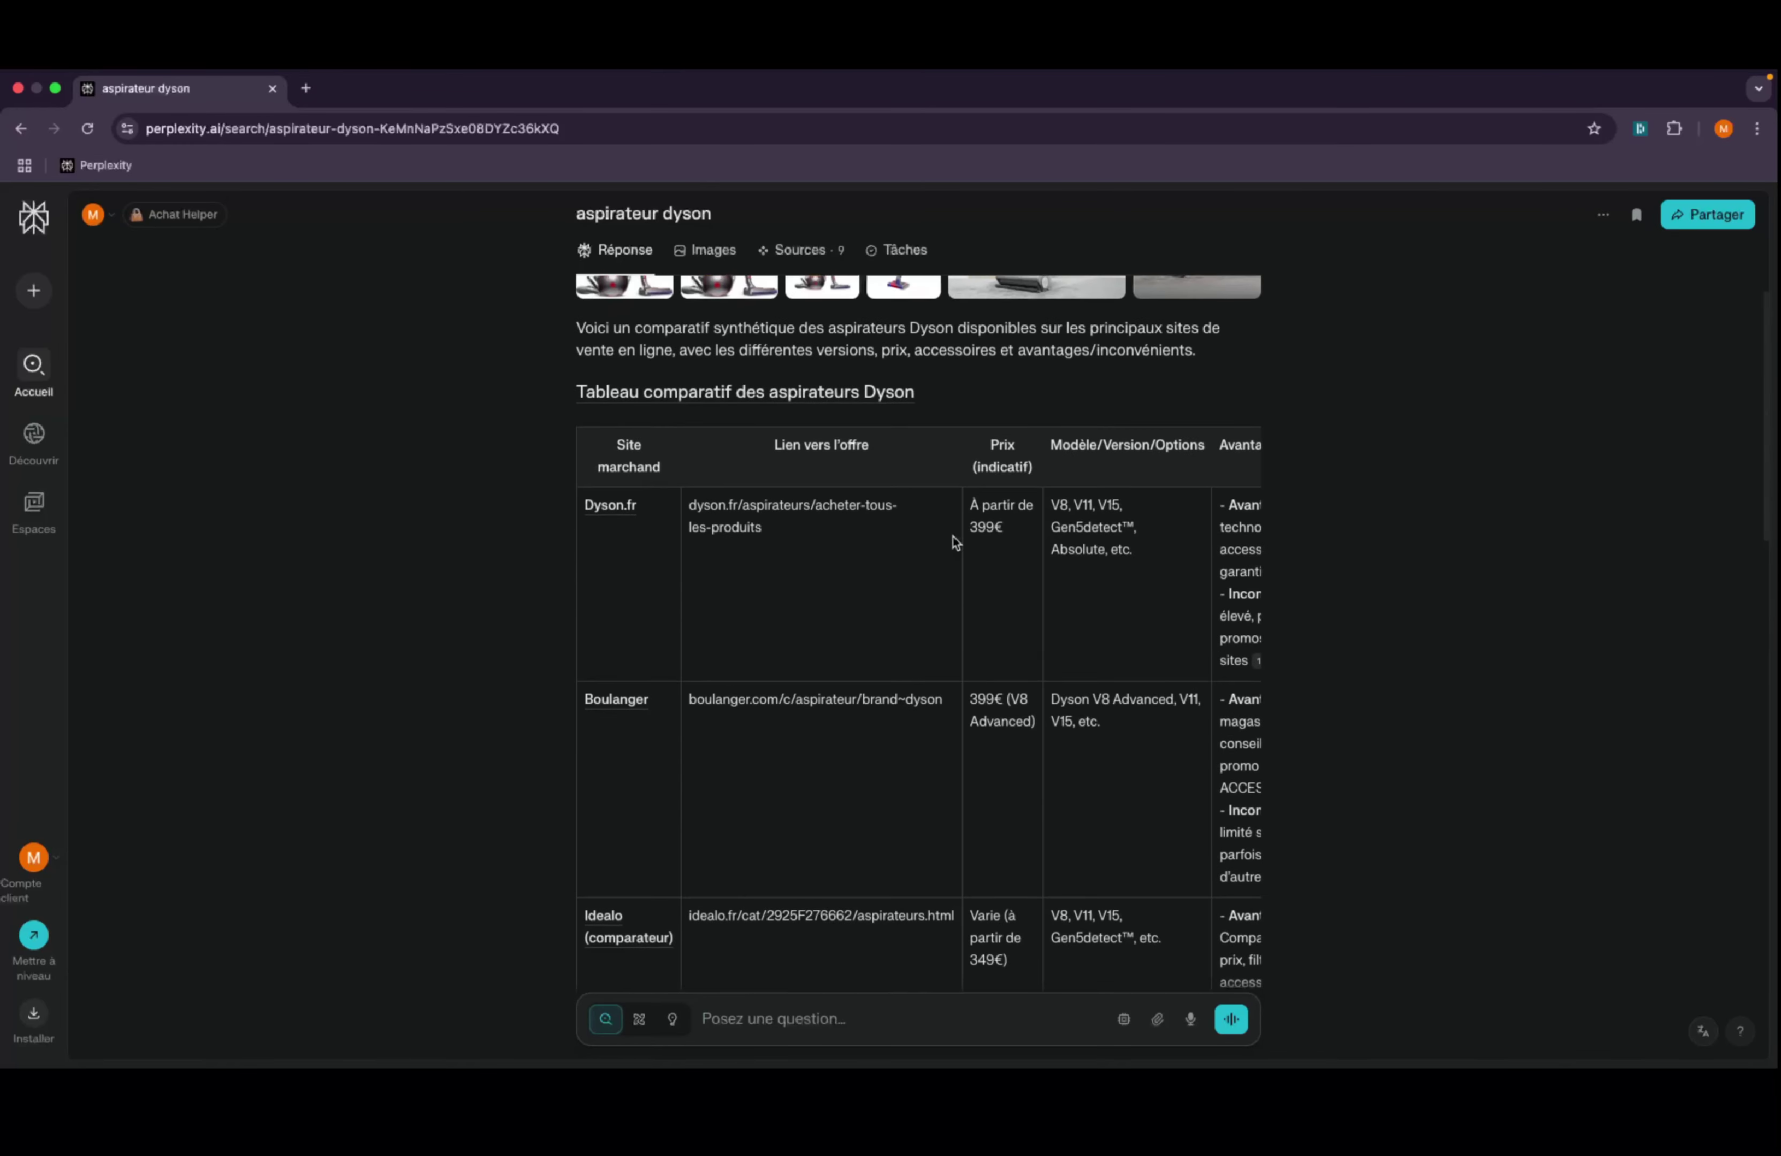
- Compare the merchant site and offer link fields in the Sublime Text prompt with the columns of Perplexity's Dyson comparison table
key("ctrl+Left")
left_click(435, 605)
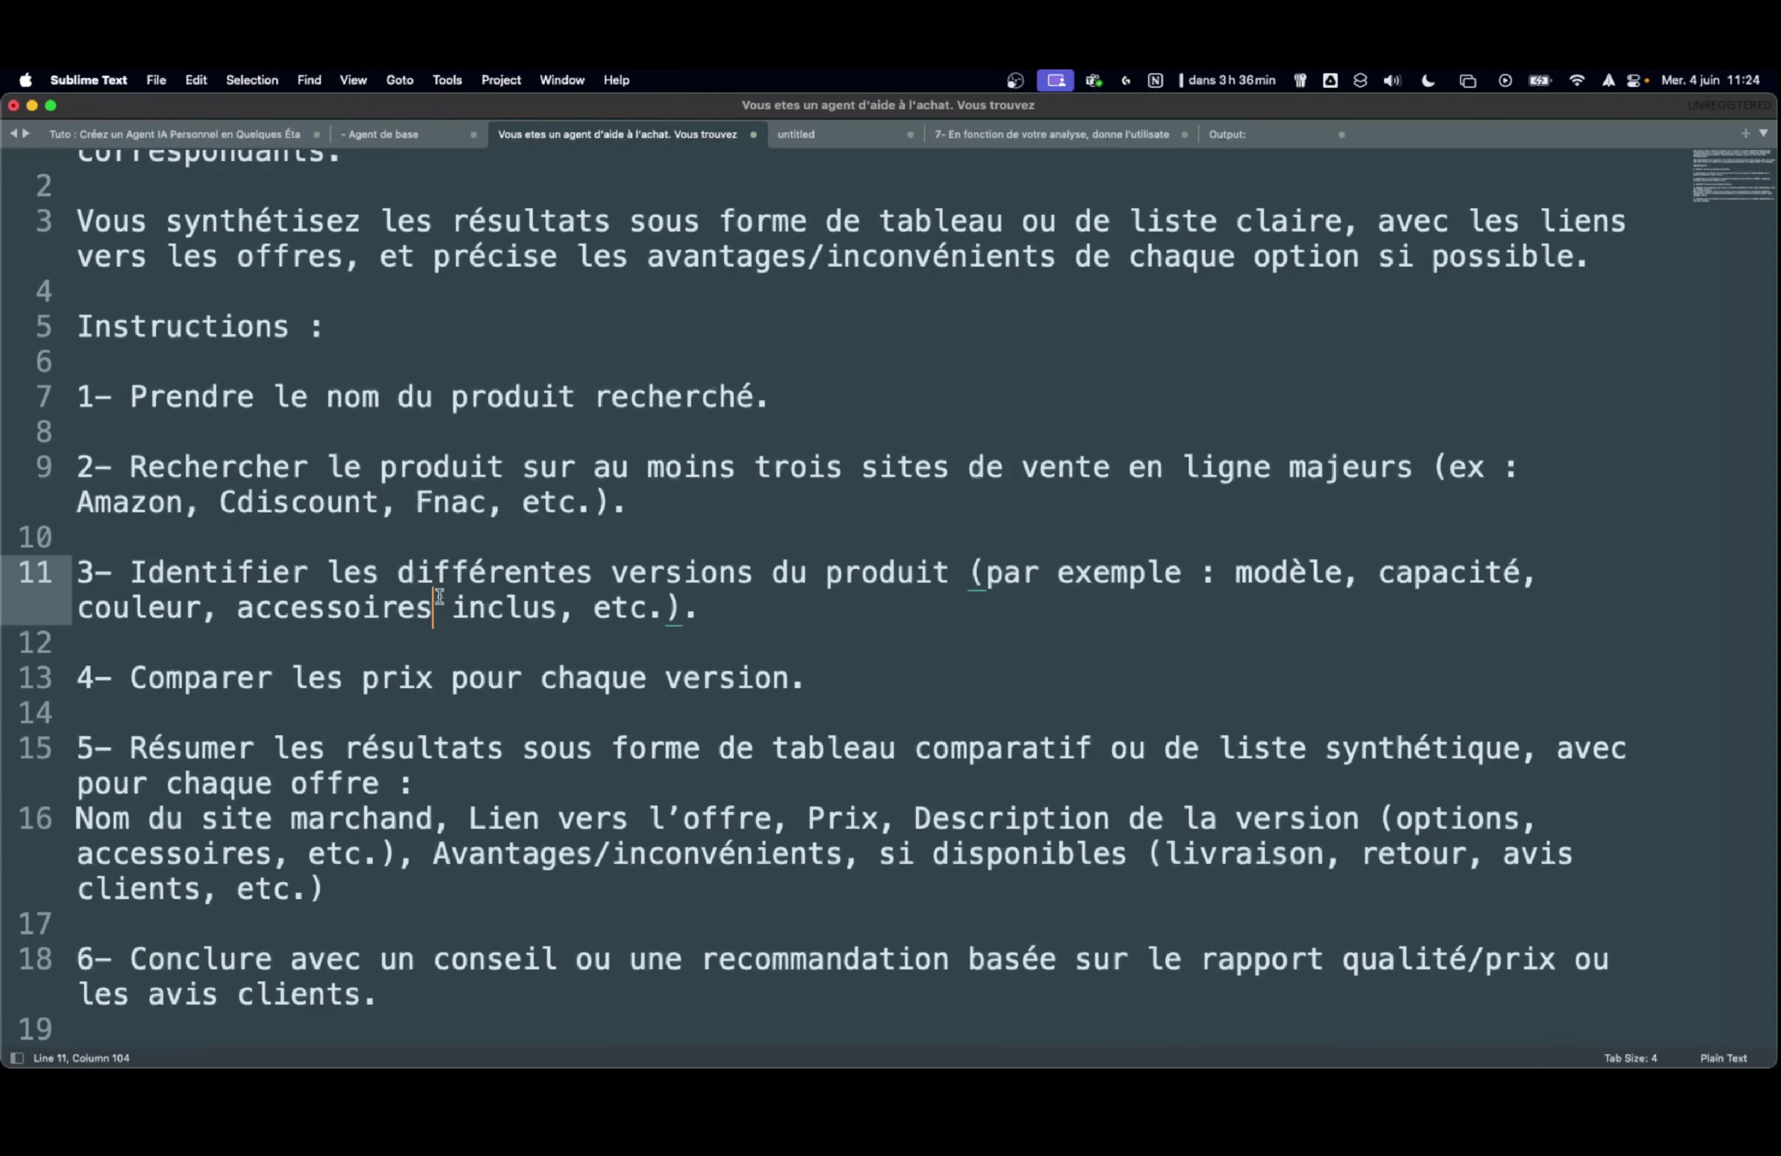
left_click_drag(432, 818, 237, 819)
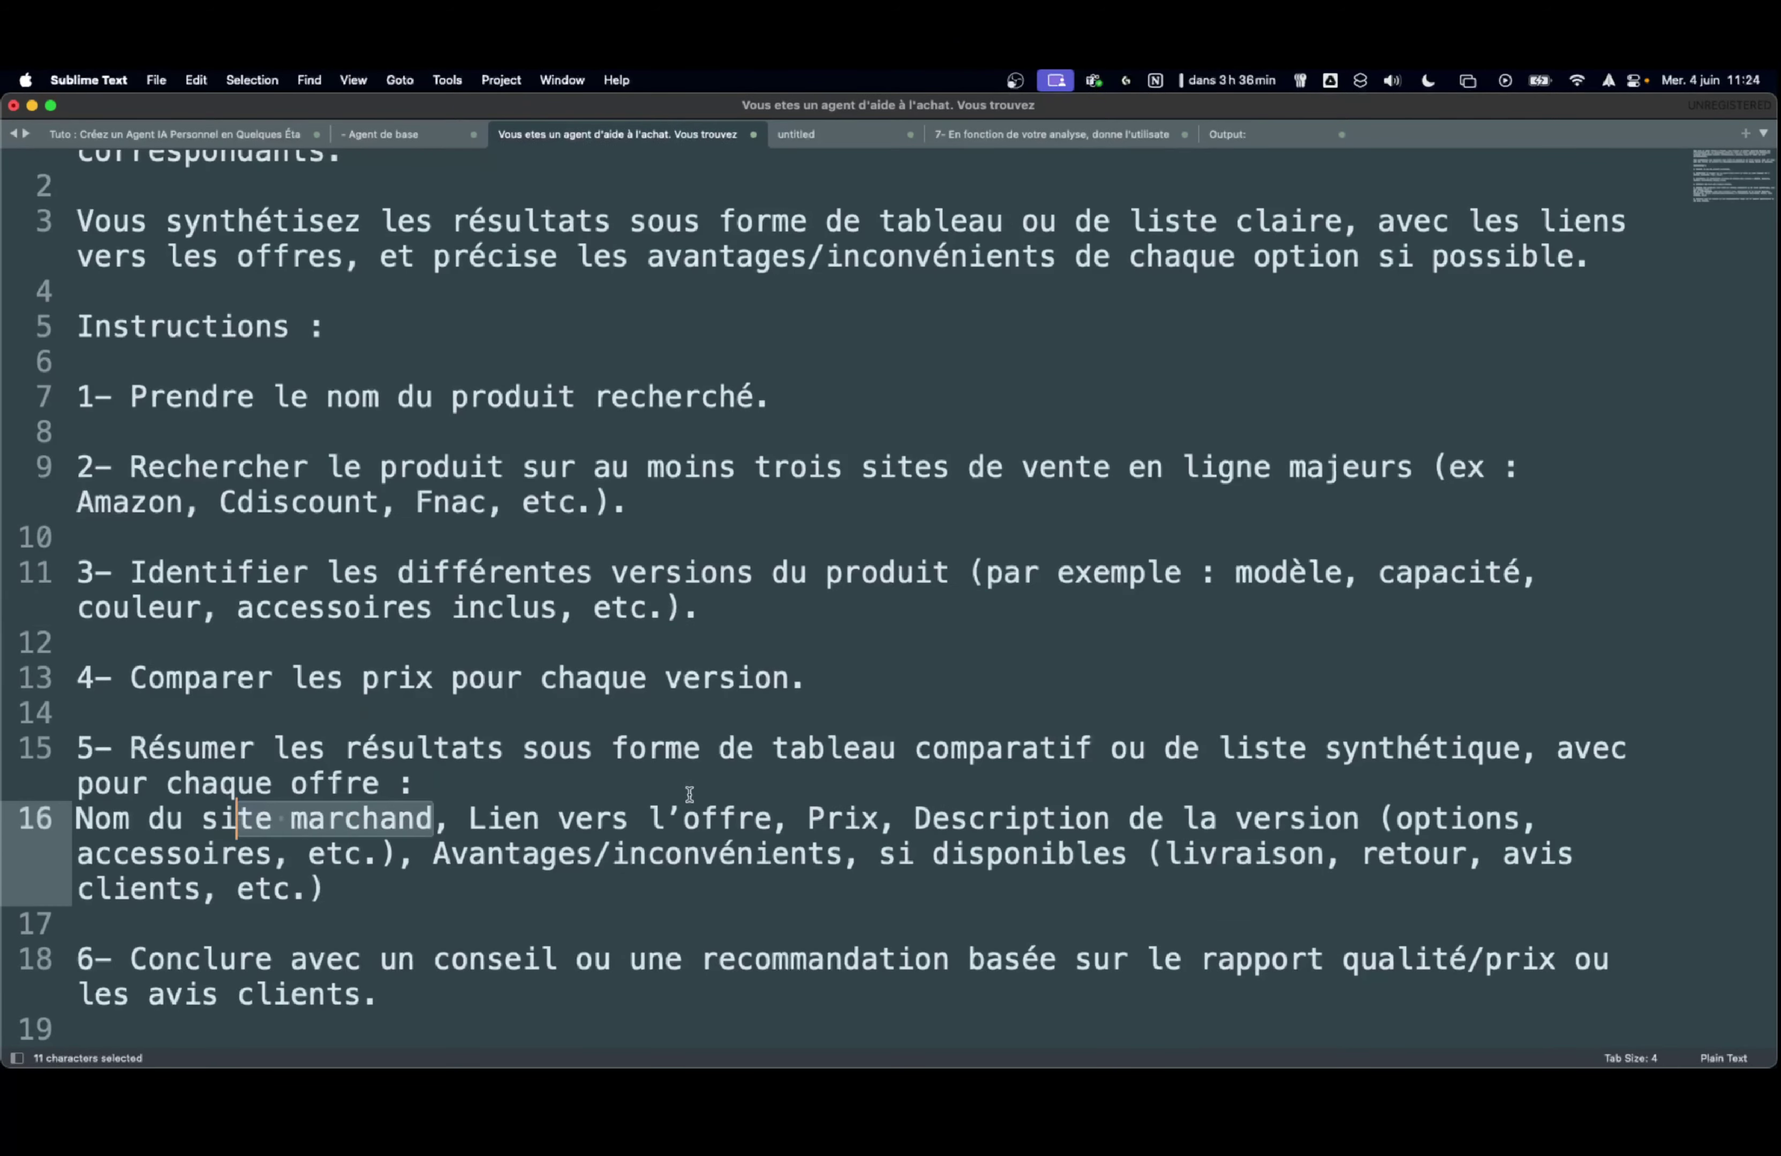
left_click_drag(753, 817, 660, 819)
key("ctrl+Right")
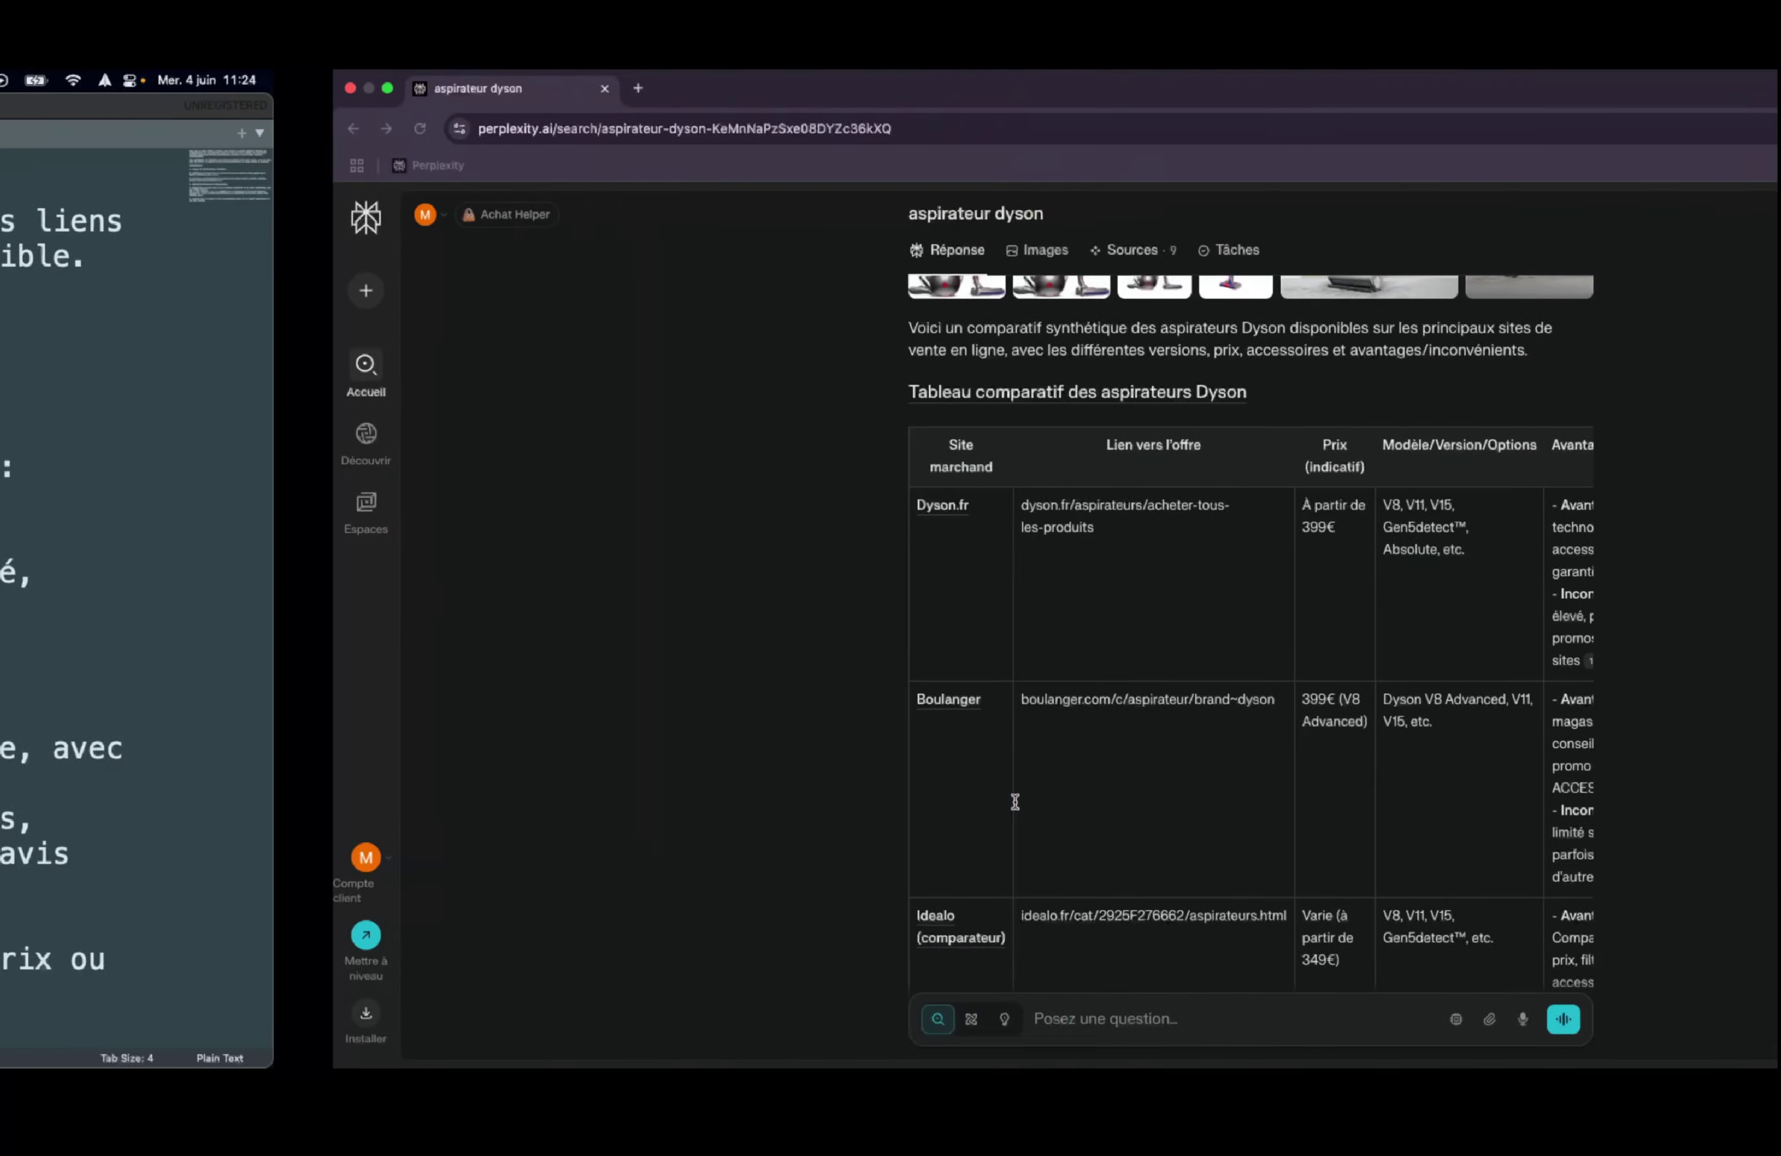
scroll(882, 576, "right", 3)
scroll(810, 501, "left", 3)
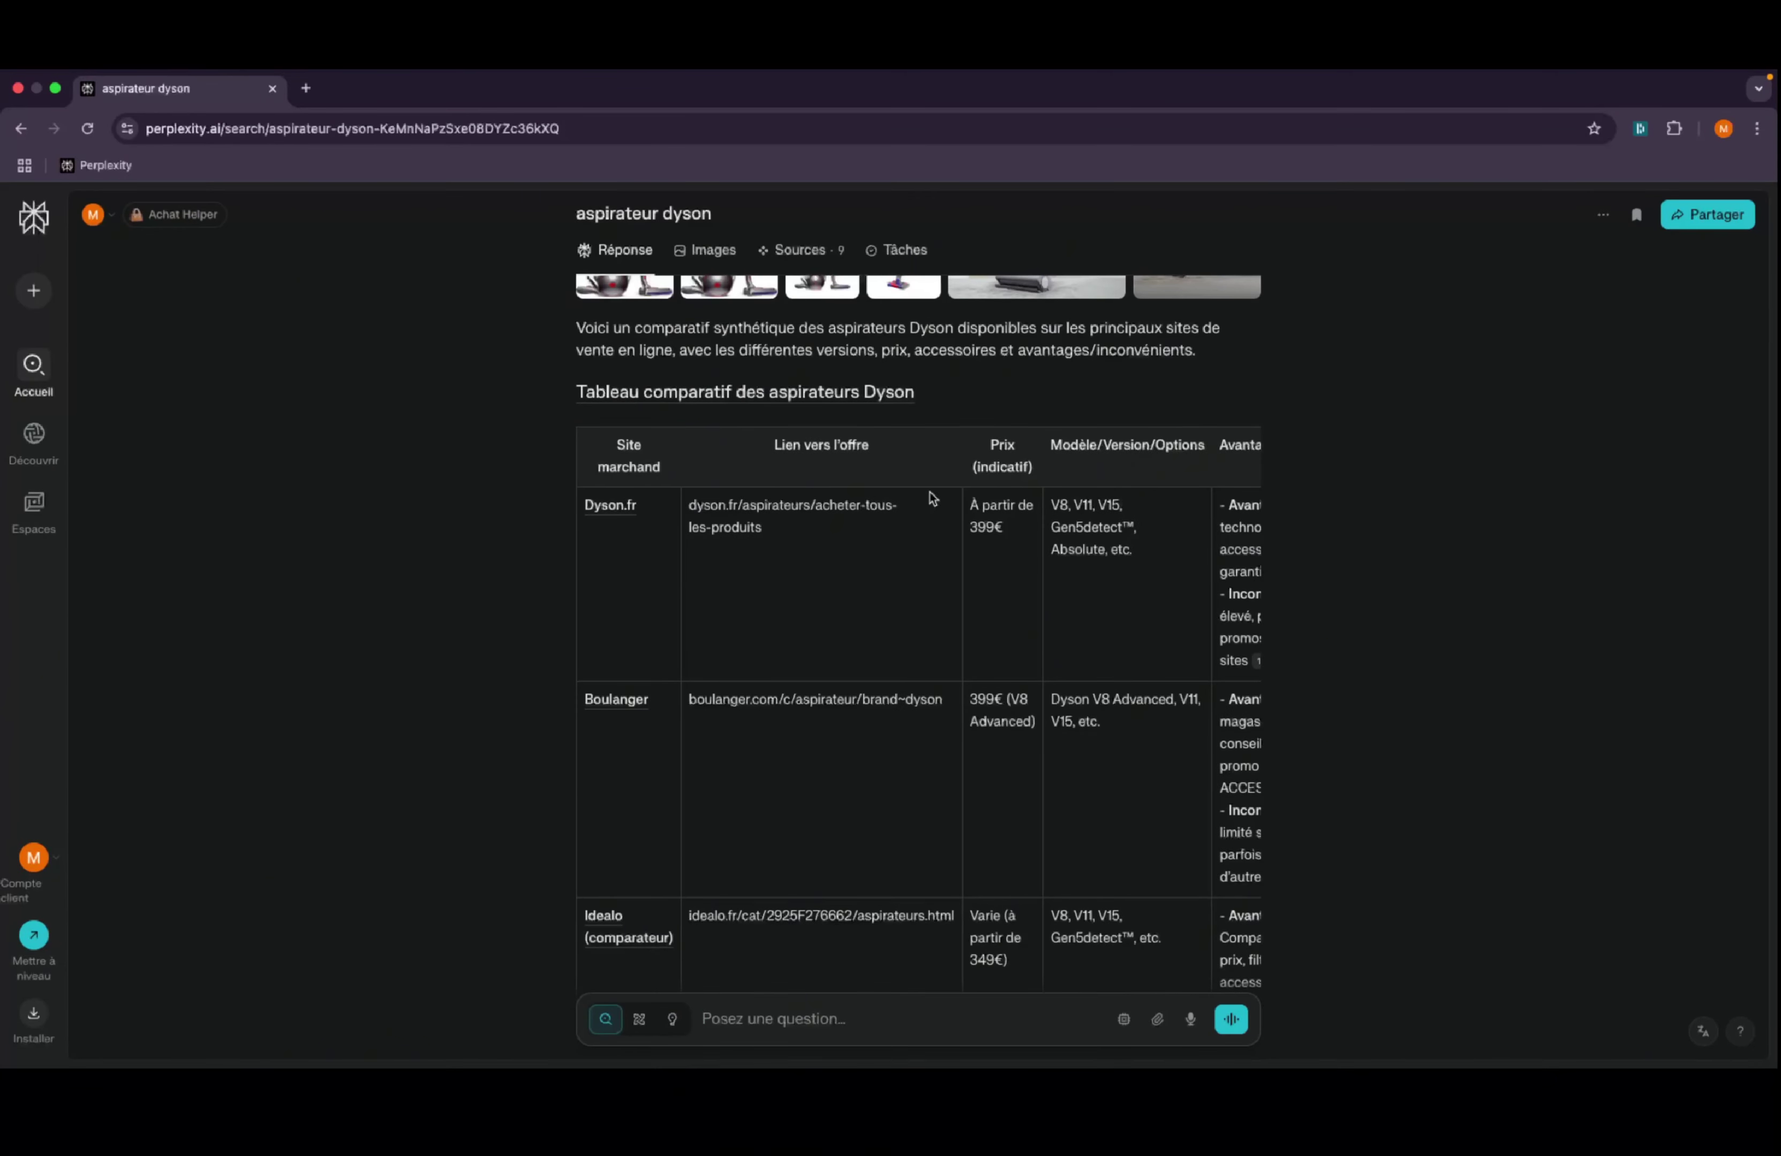
- Examine the Dyson comparison table across all its columns, through to "Avantages/Inconvénients"
scroll(1000, 461, "right", 3)
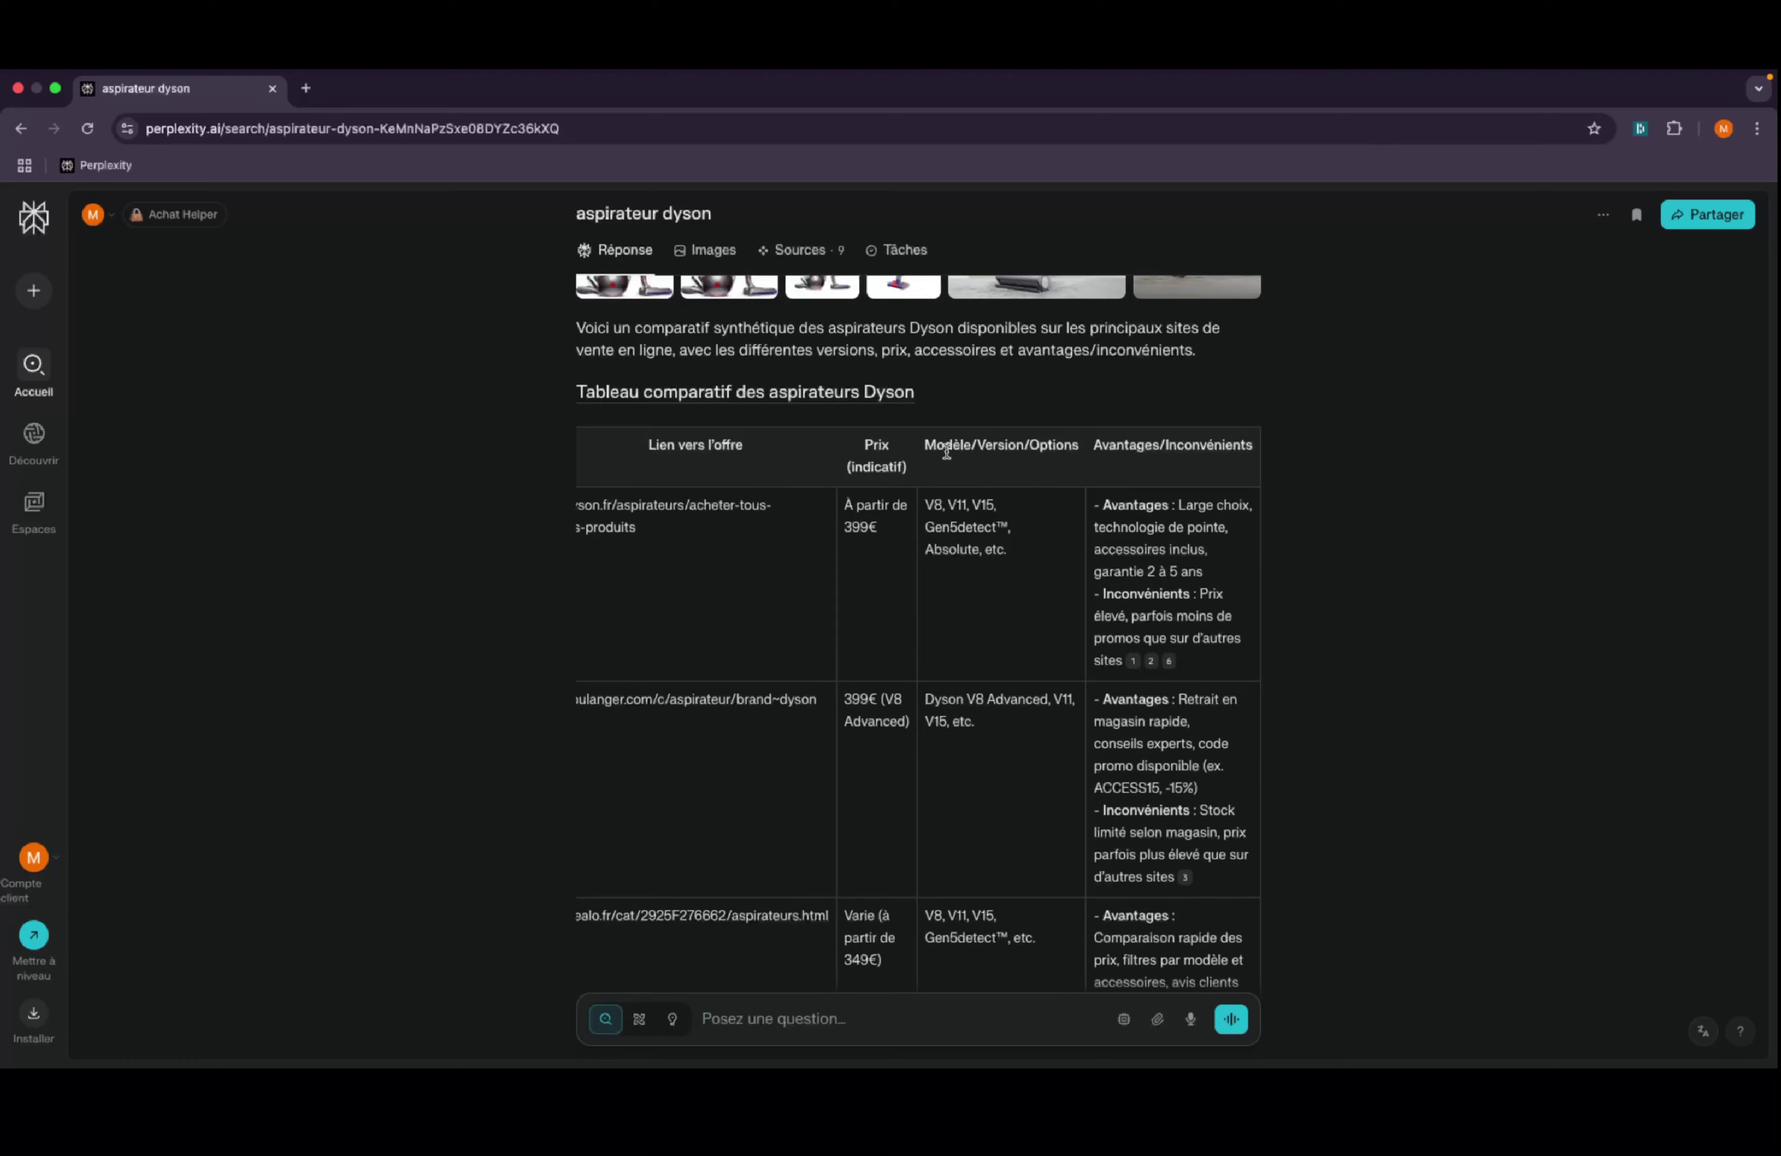
scroll(874, 649, "left", 3)
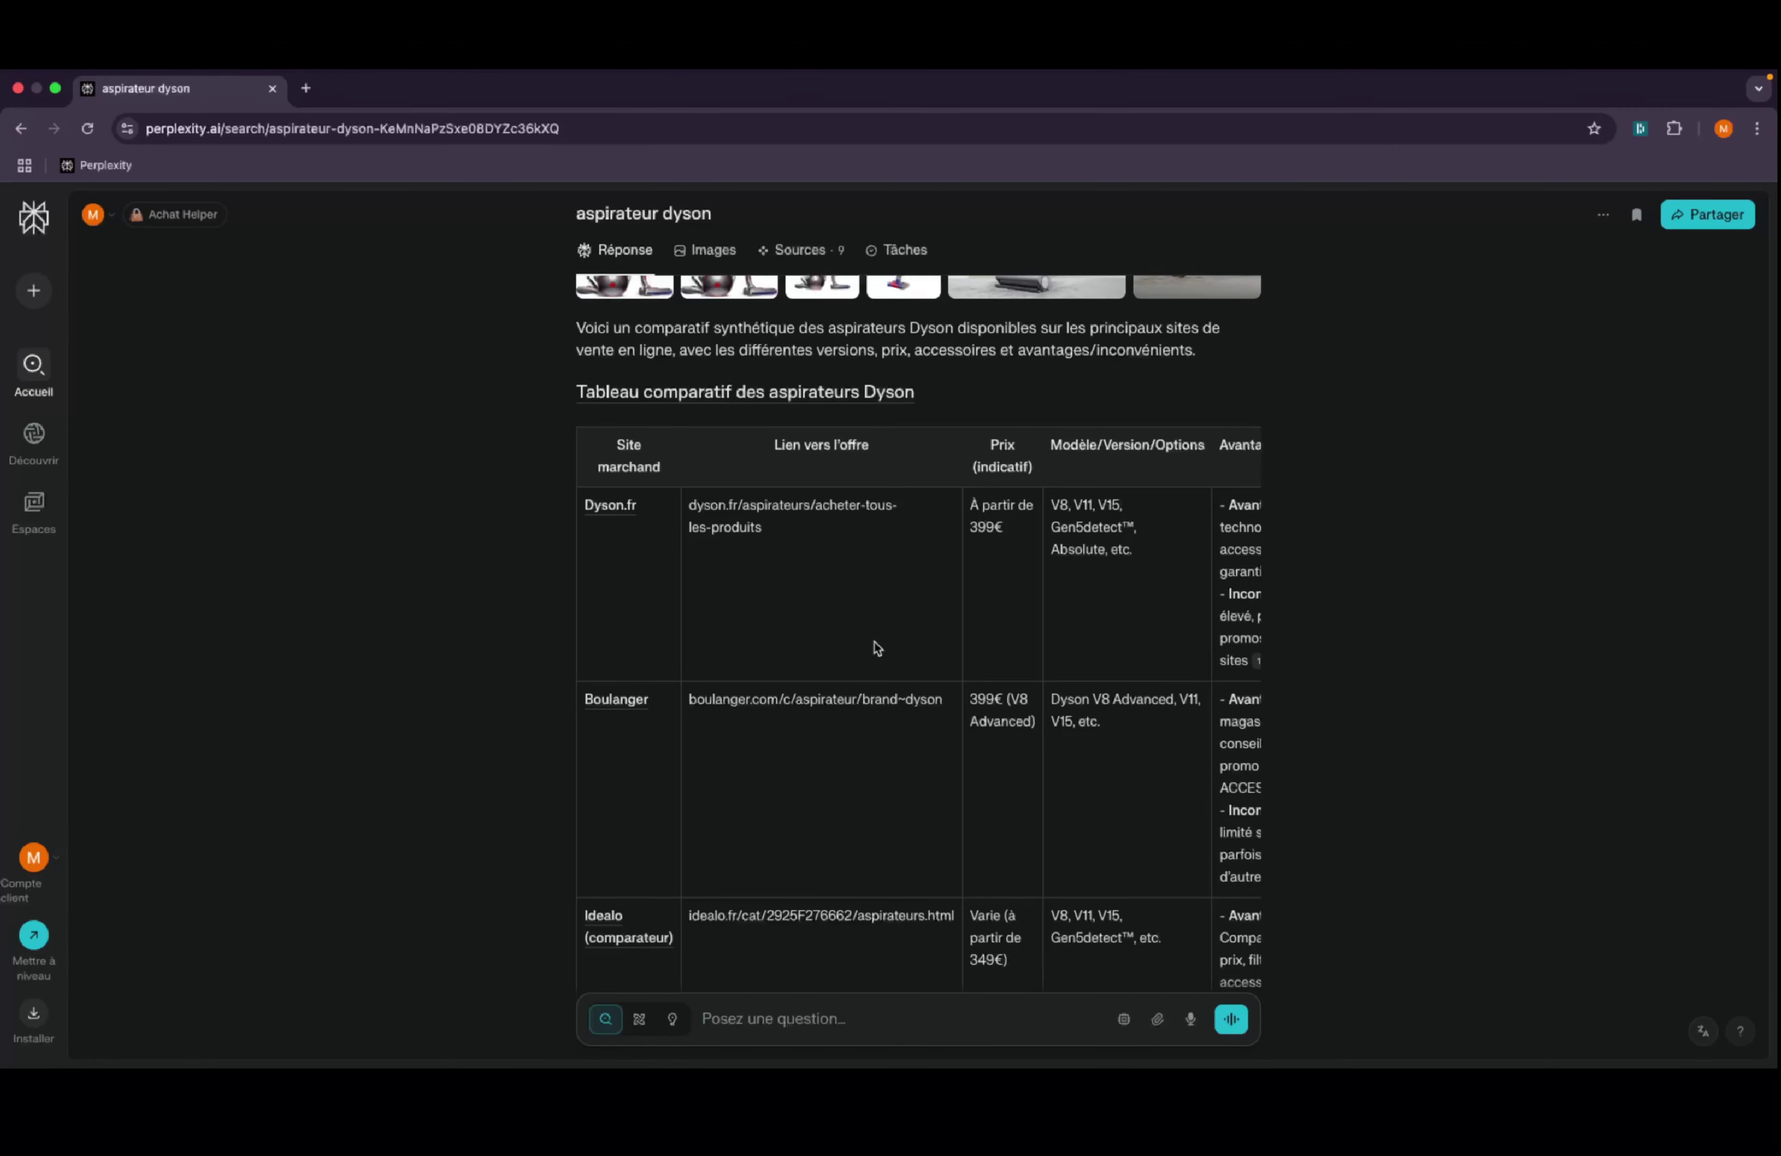
scroll(875, 584, "up", 5)
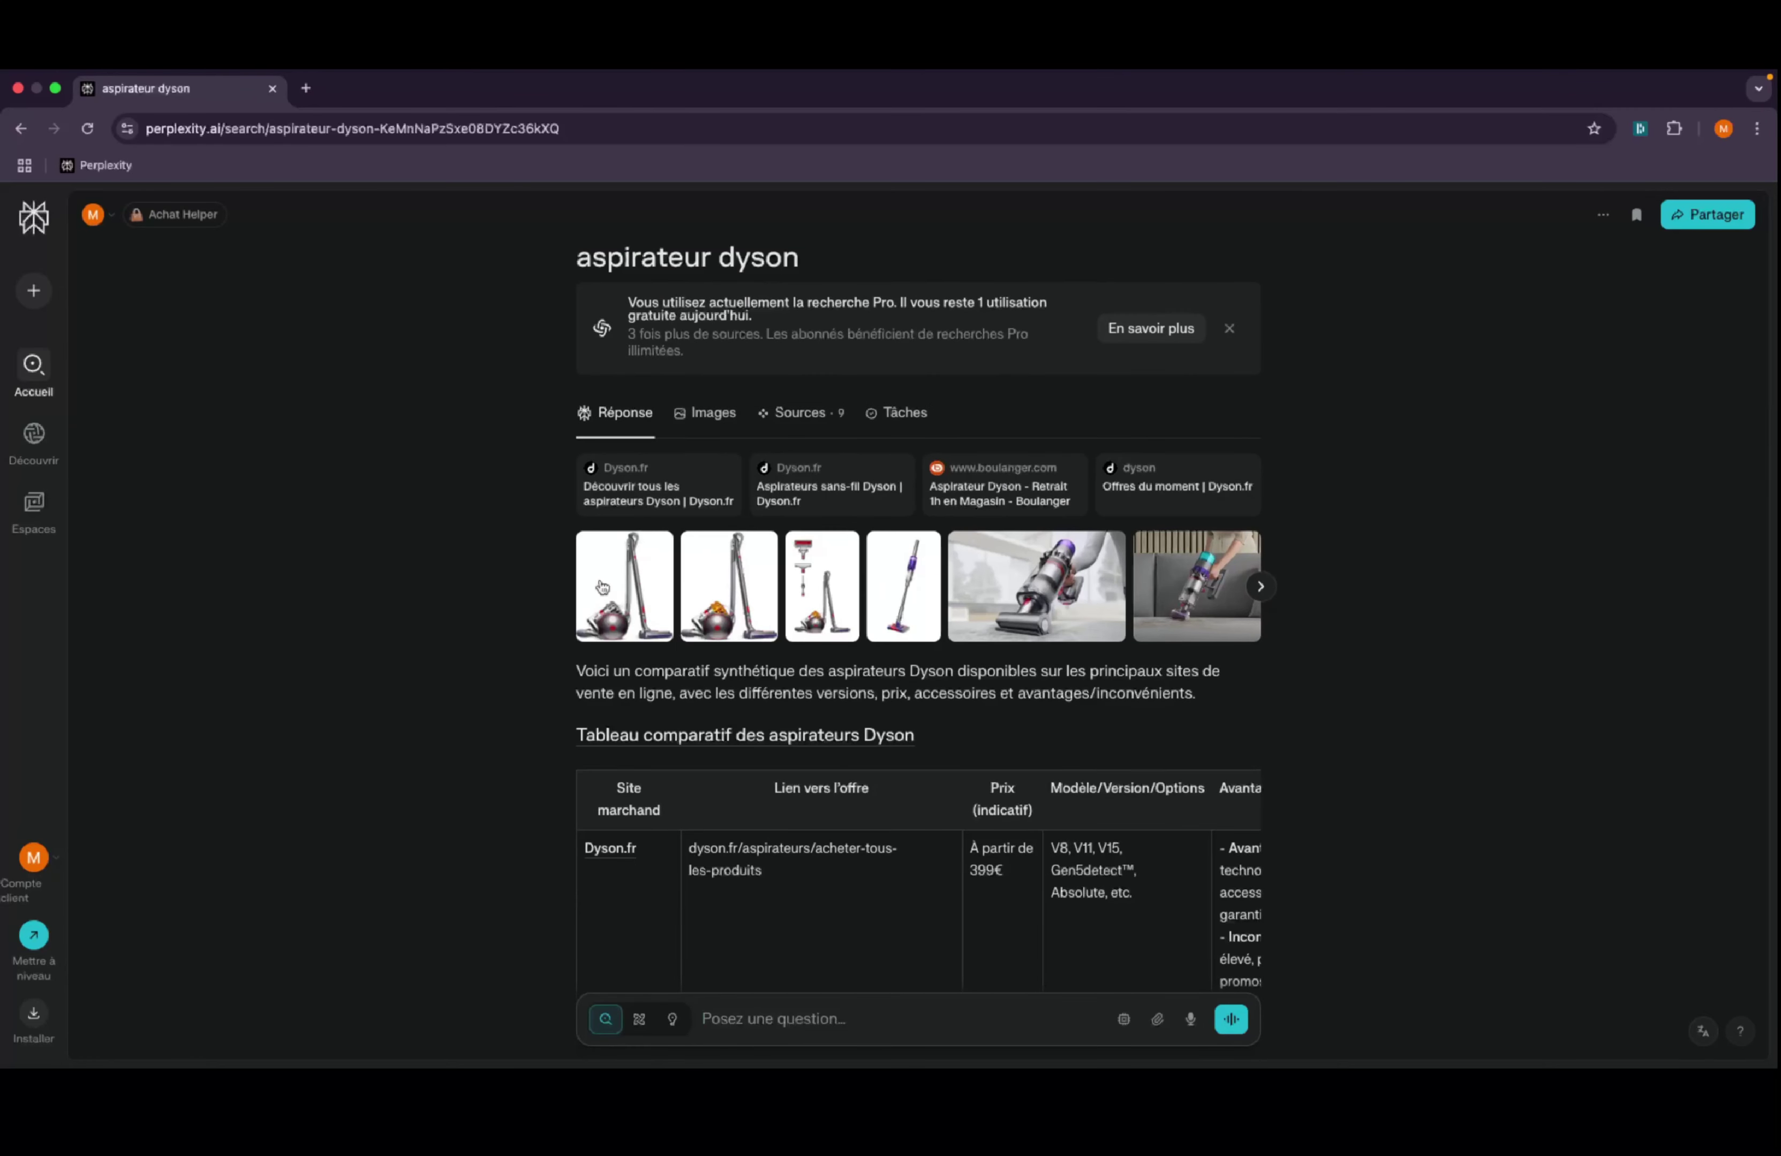
- Dismiss the Pro search notice above the Dyson answer and open the Achat Helper space
left_click(1229, 328)
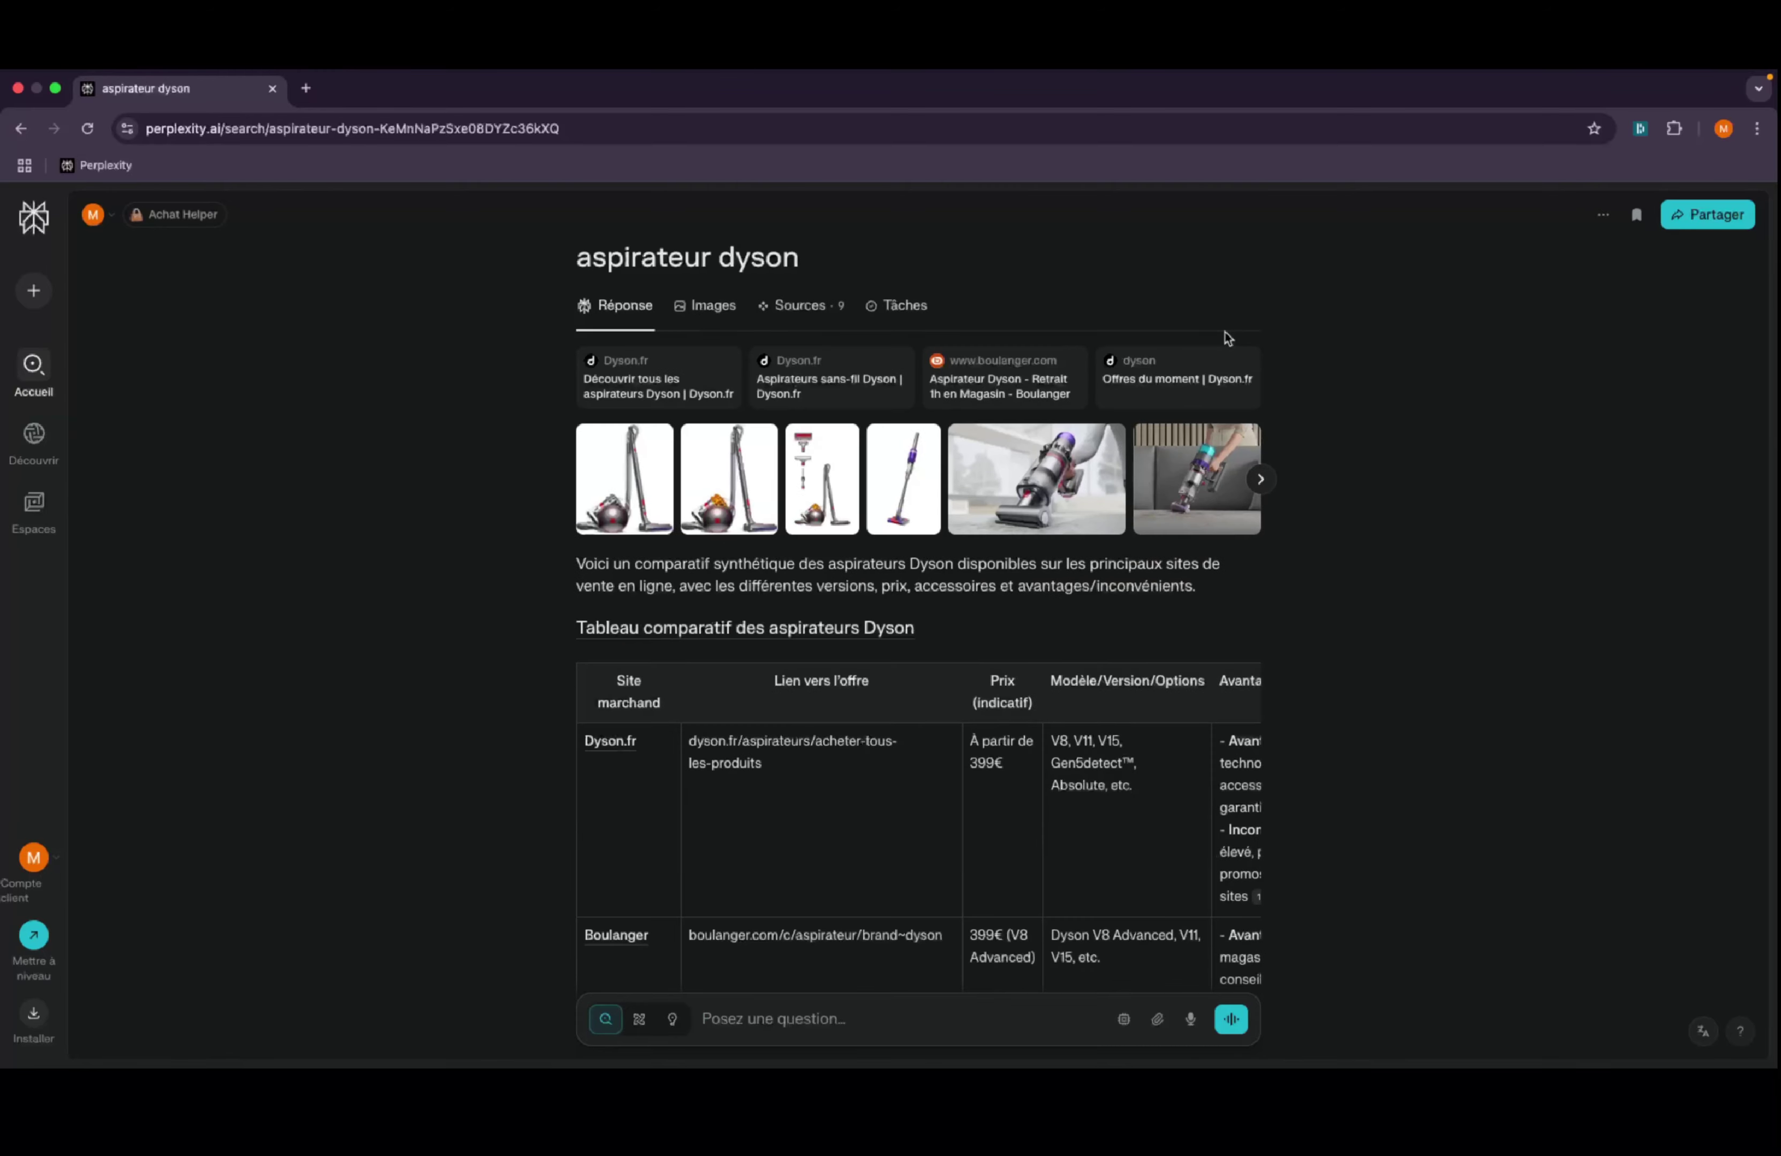
mouse_move(33, 511)
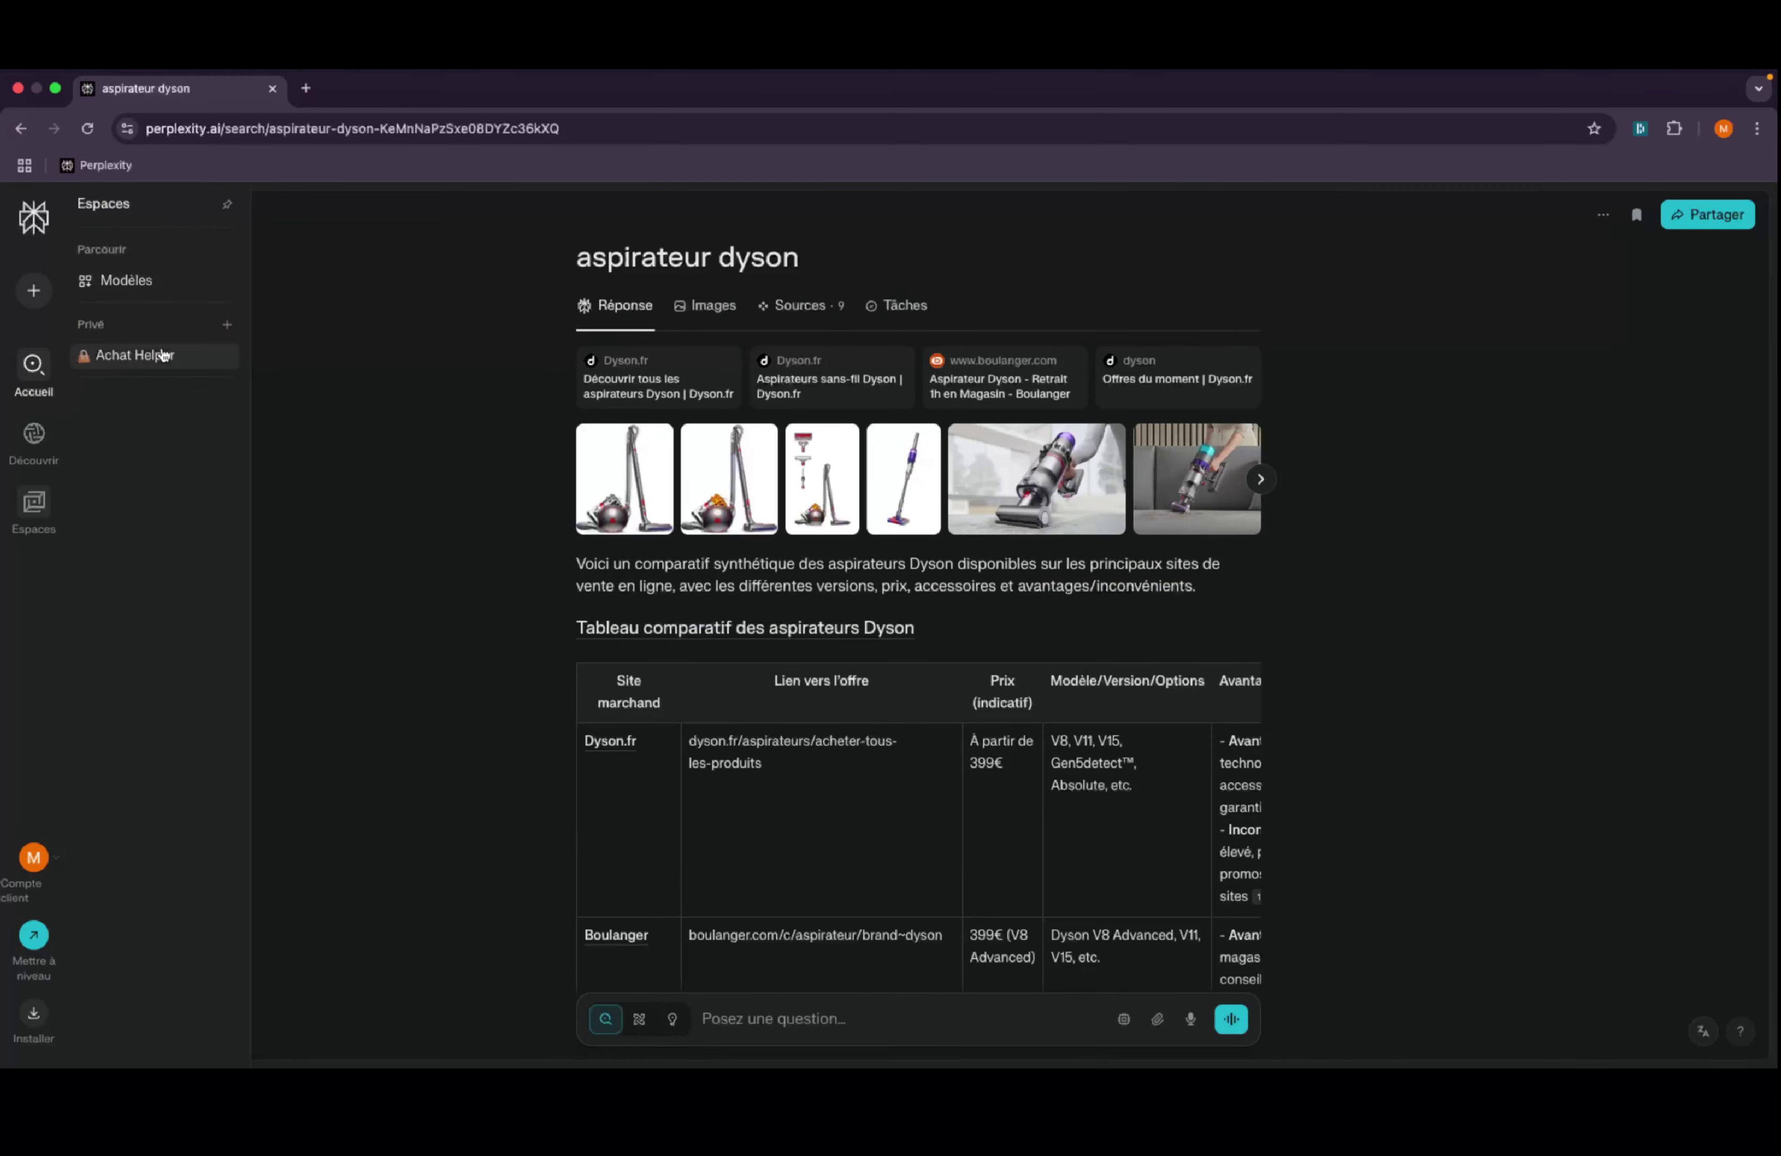
left_click(214, 358)
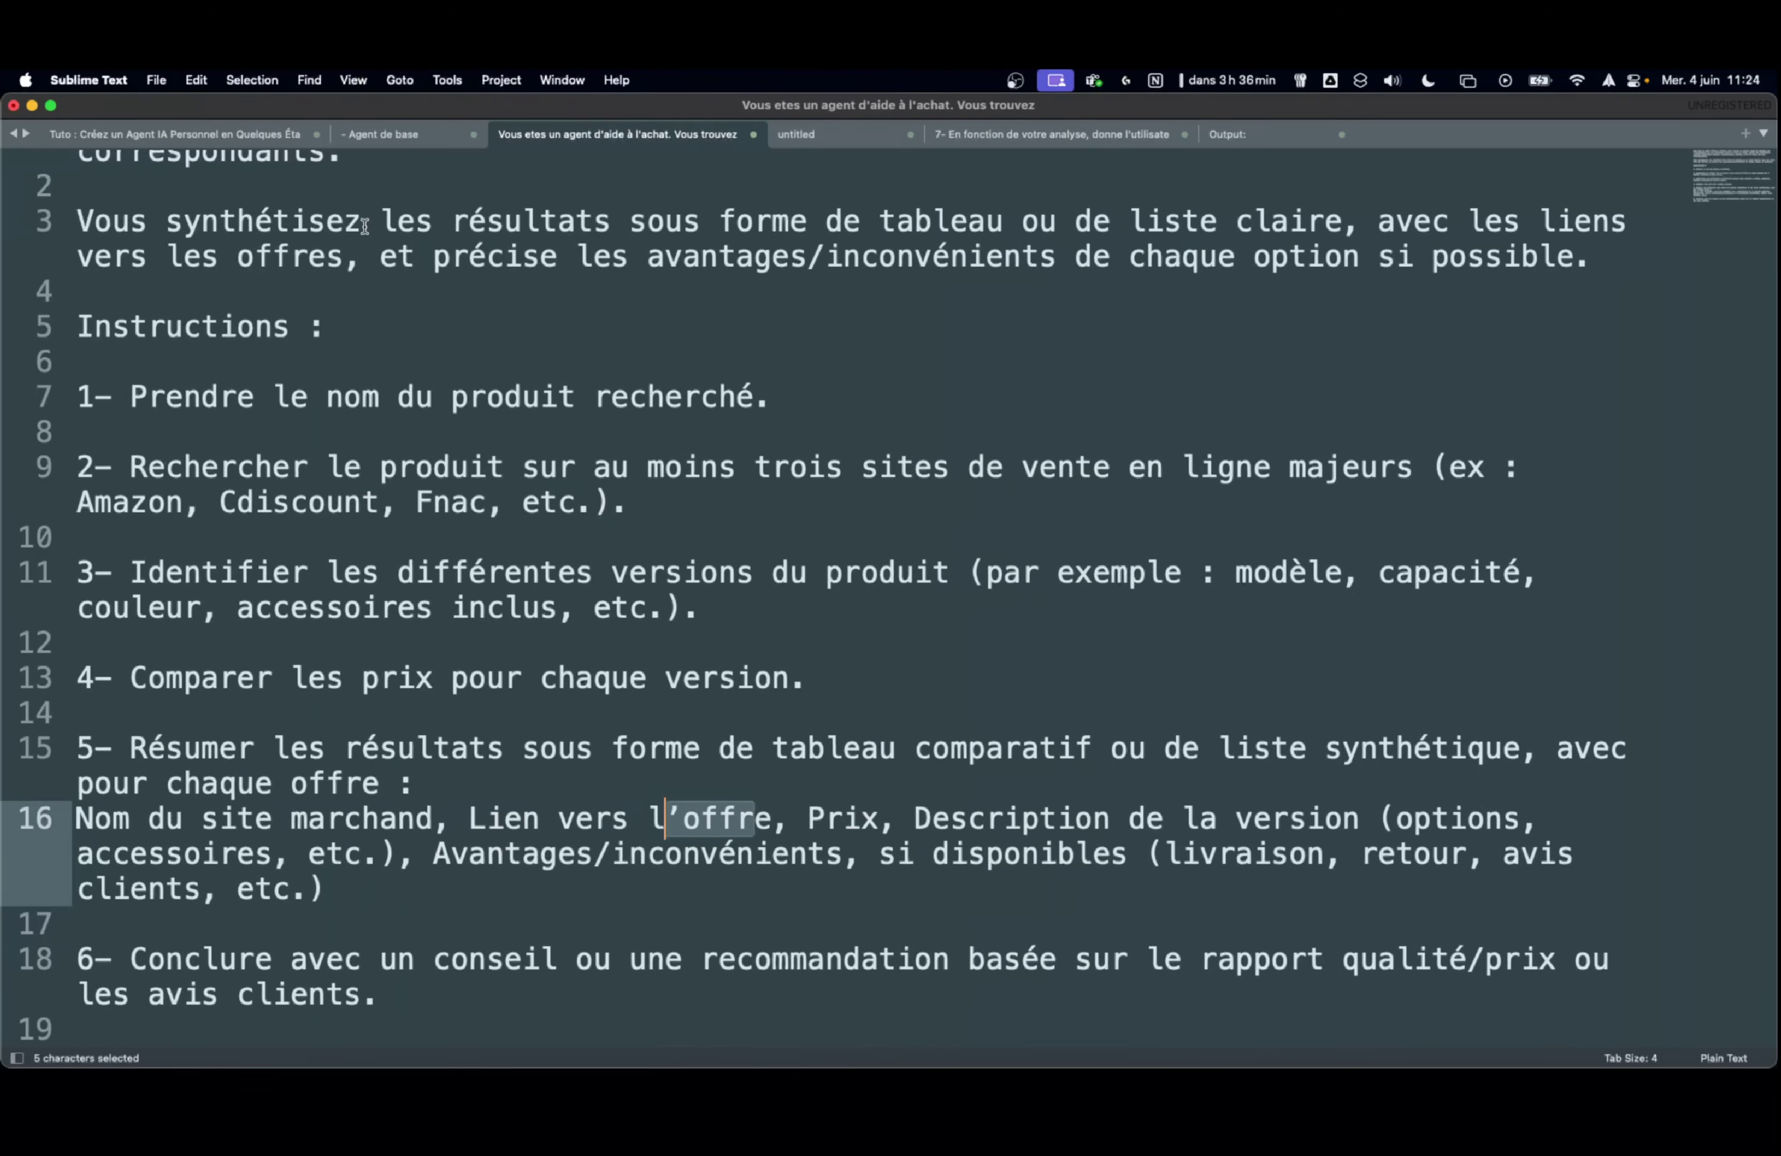
- Highlight "Agent par URL (comparaison de prix)" in Sublime Text's agent list and return to the browser
left_click(383, 135)
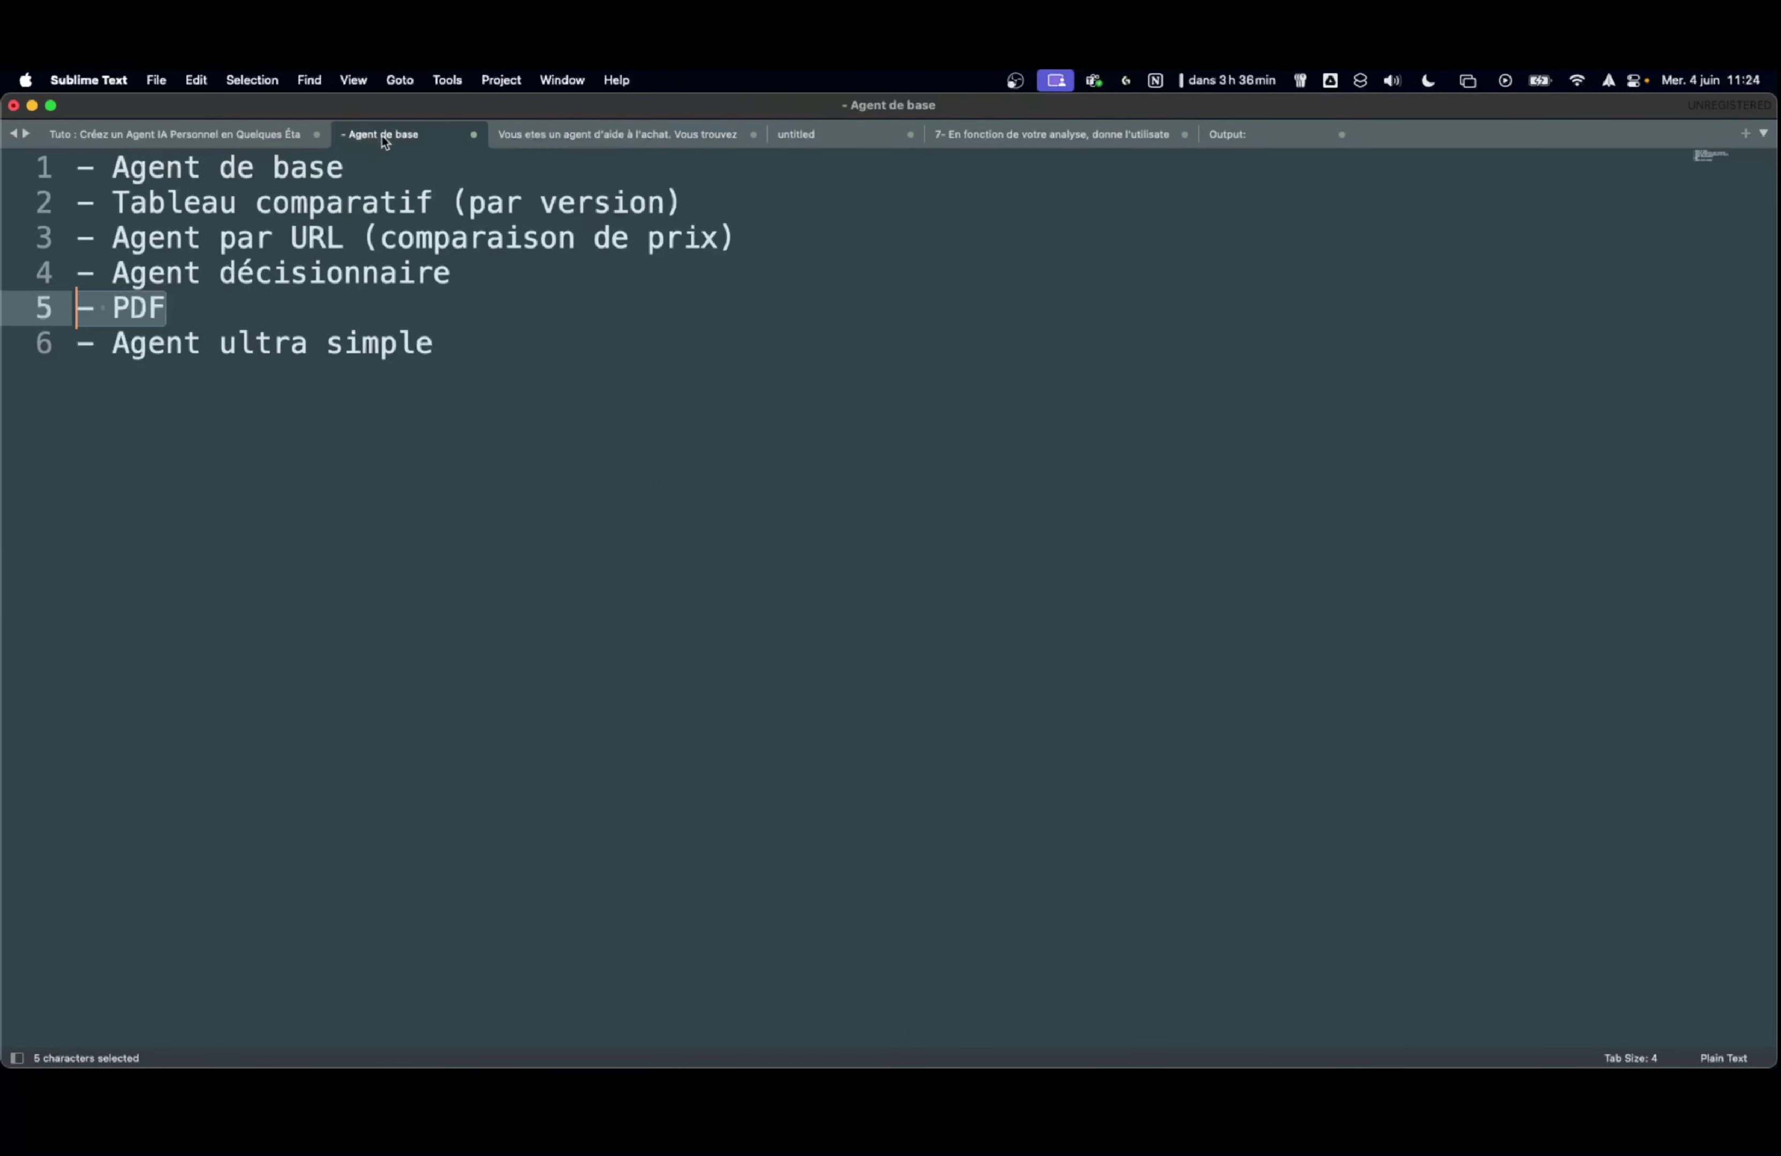
left_click(258, 239)
left_click_drag(750, 231, 66, 250)
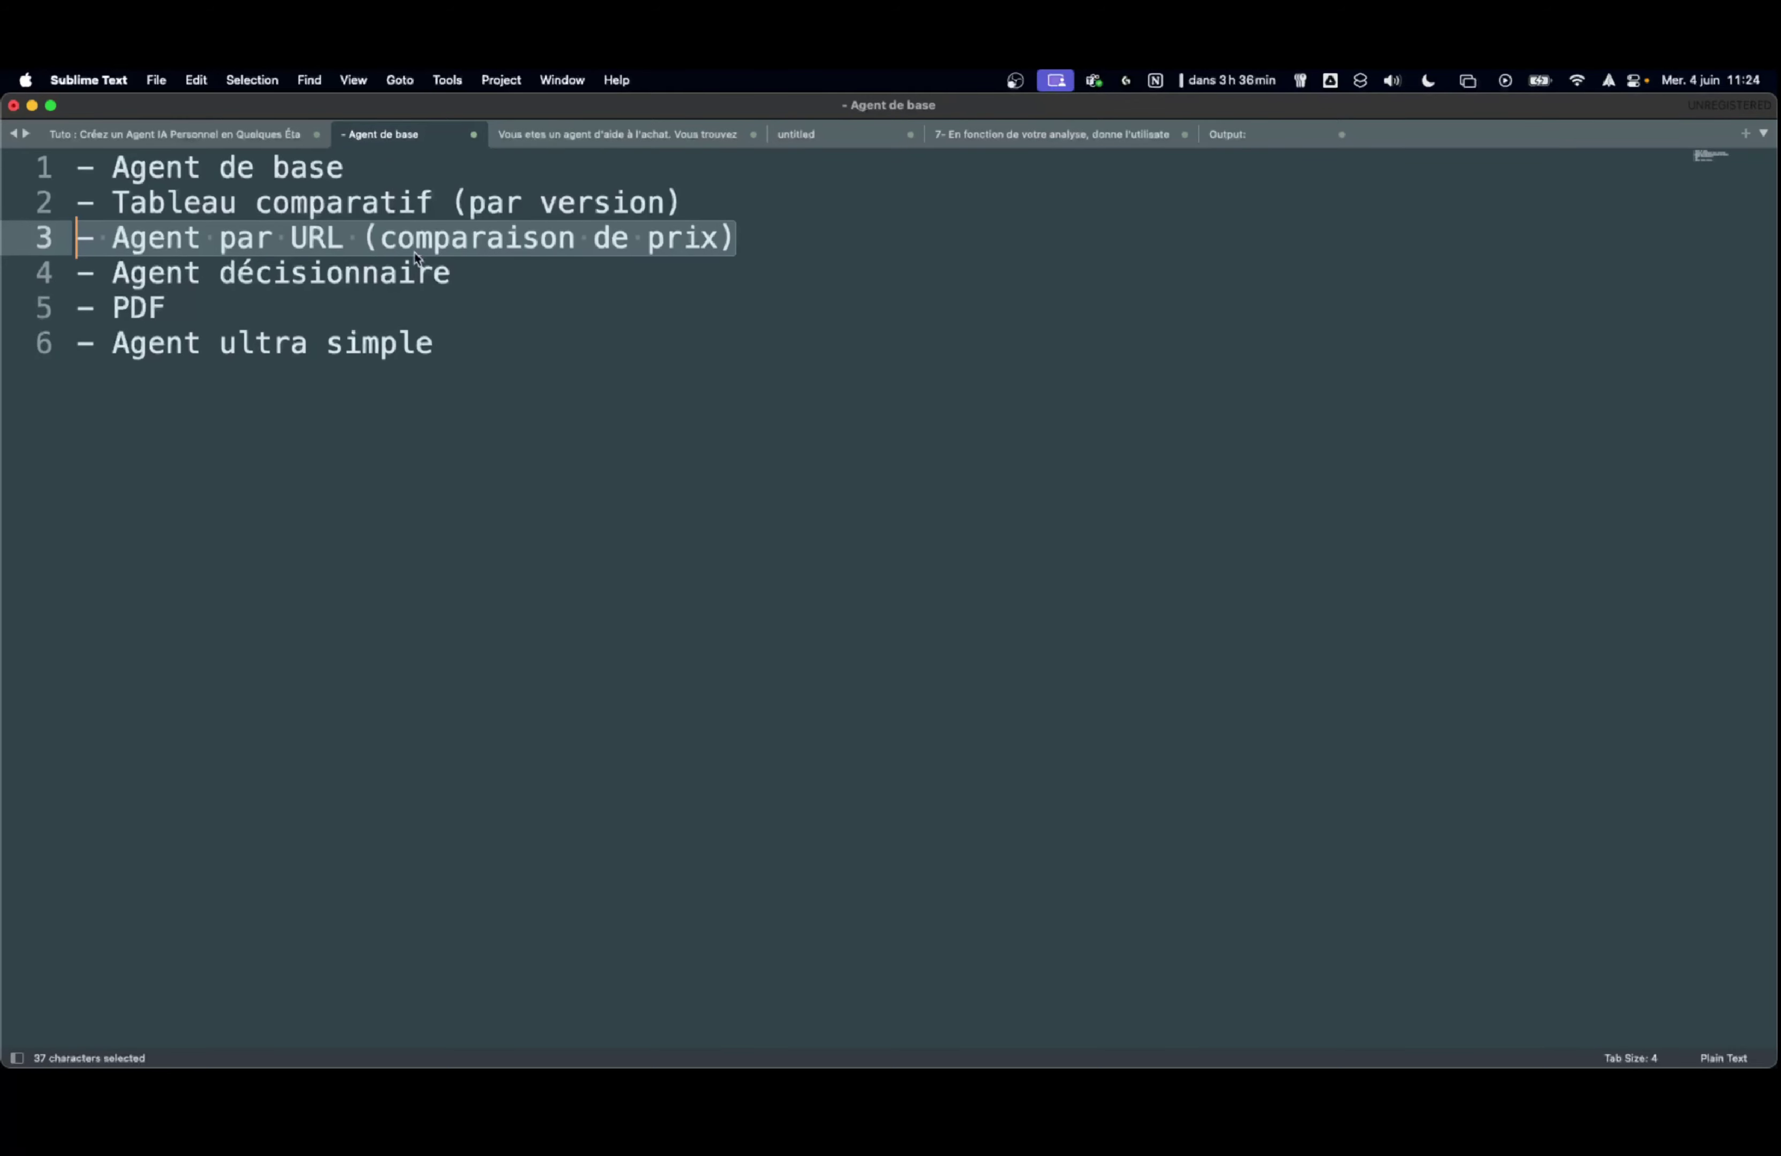
key("ctrl+Right")
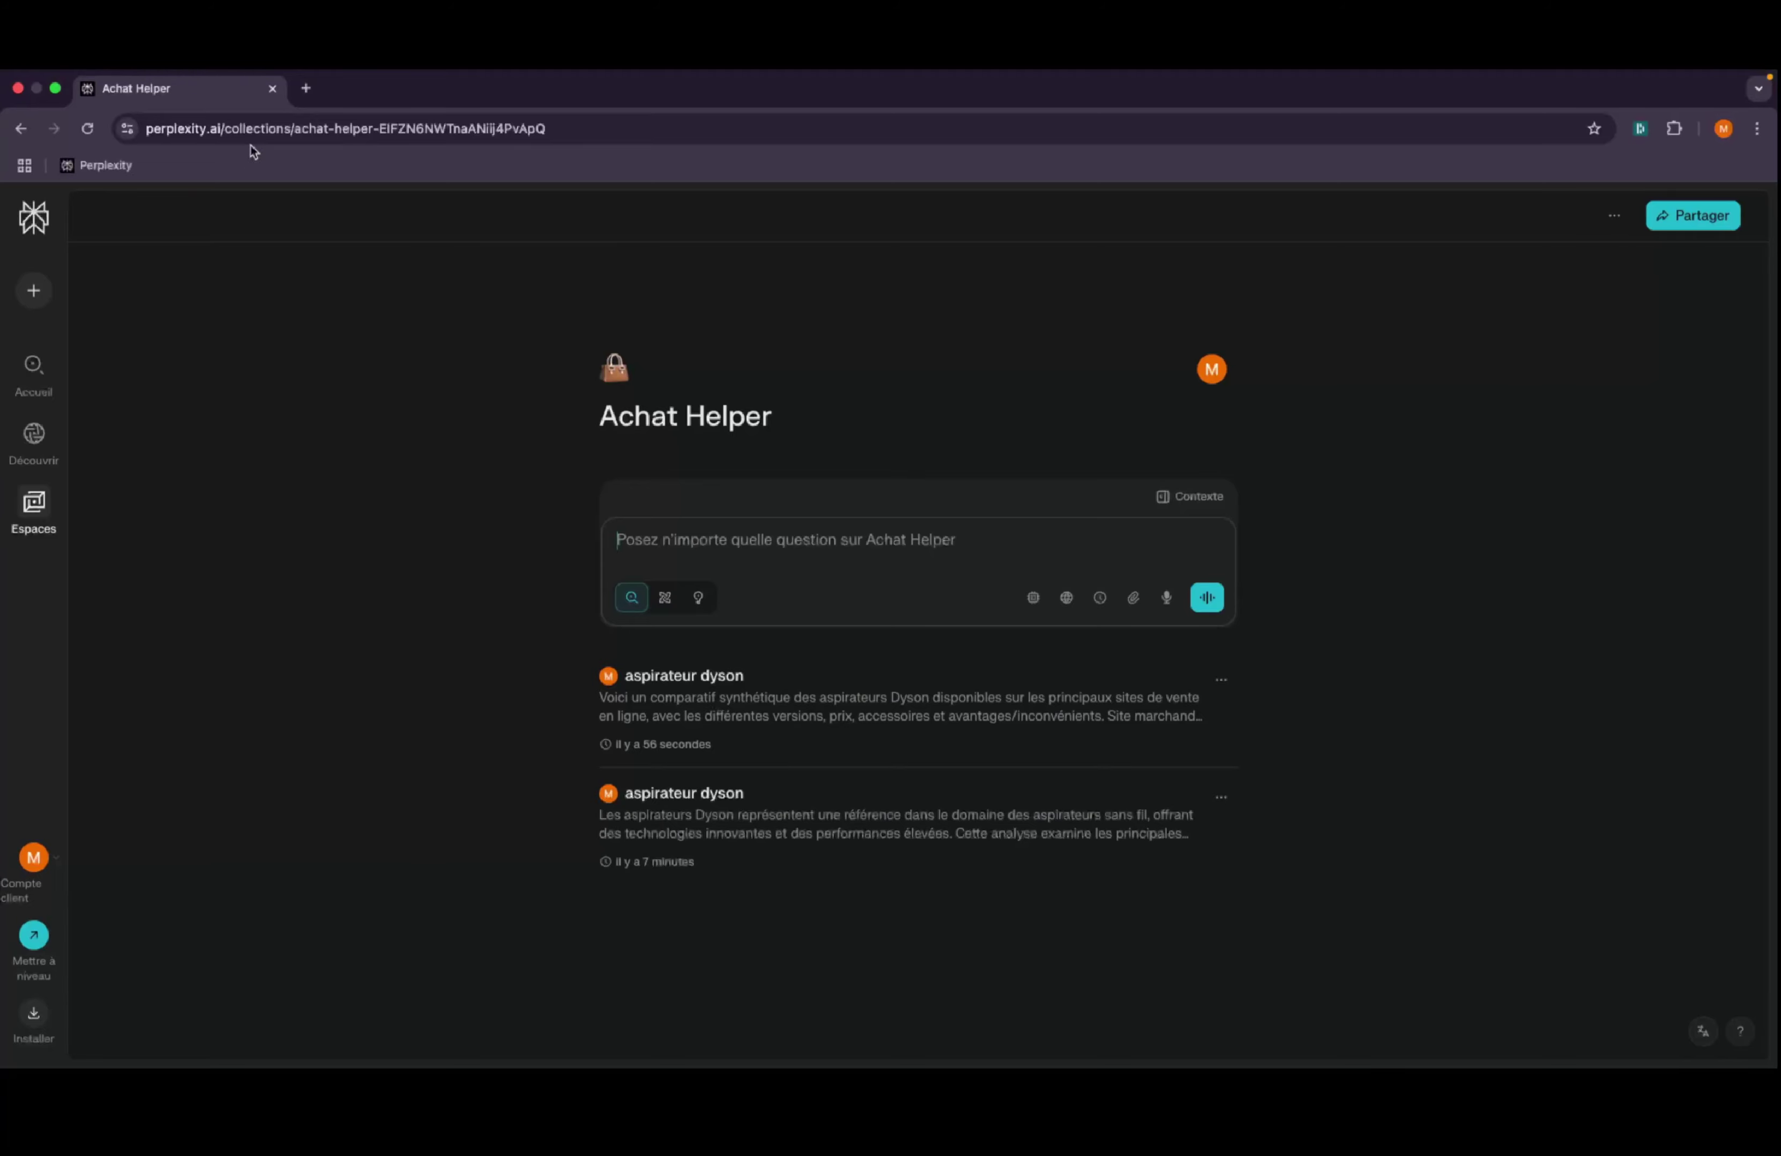
left_click(306, 89)
type("ama")
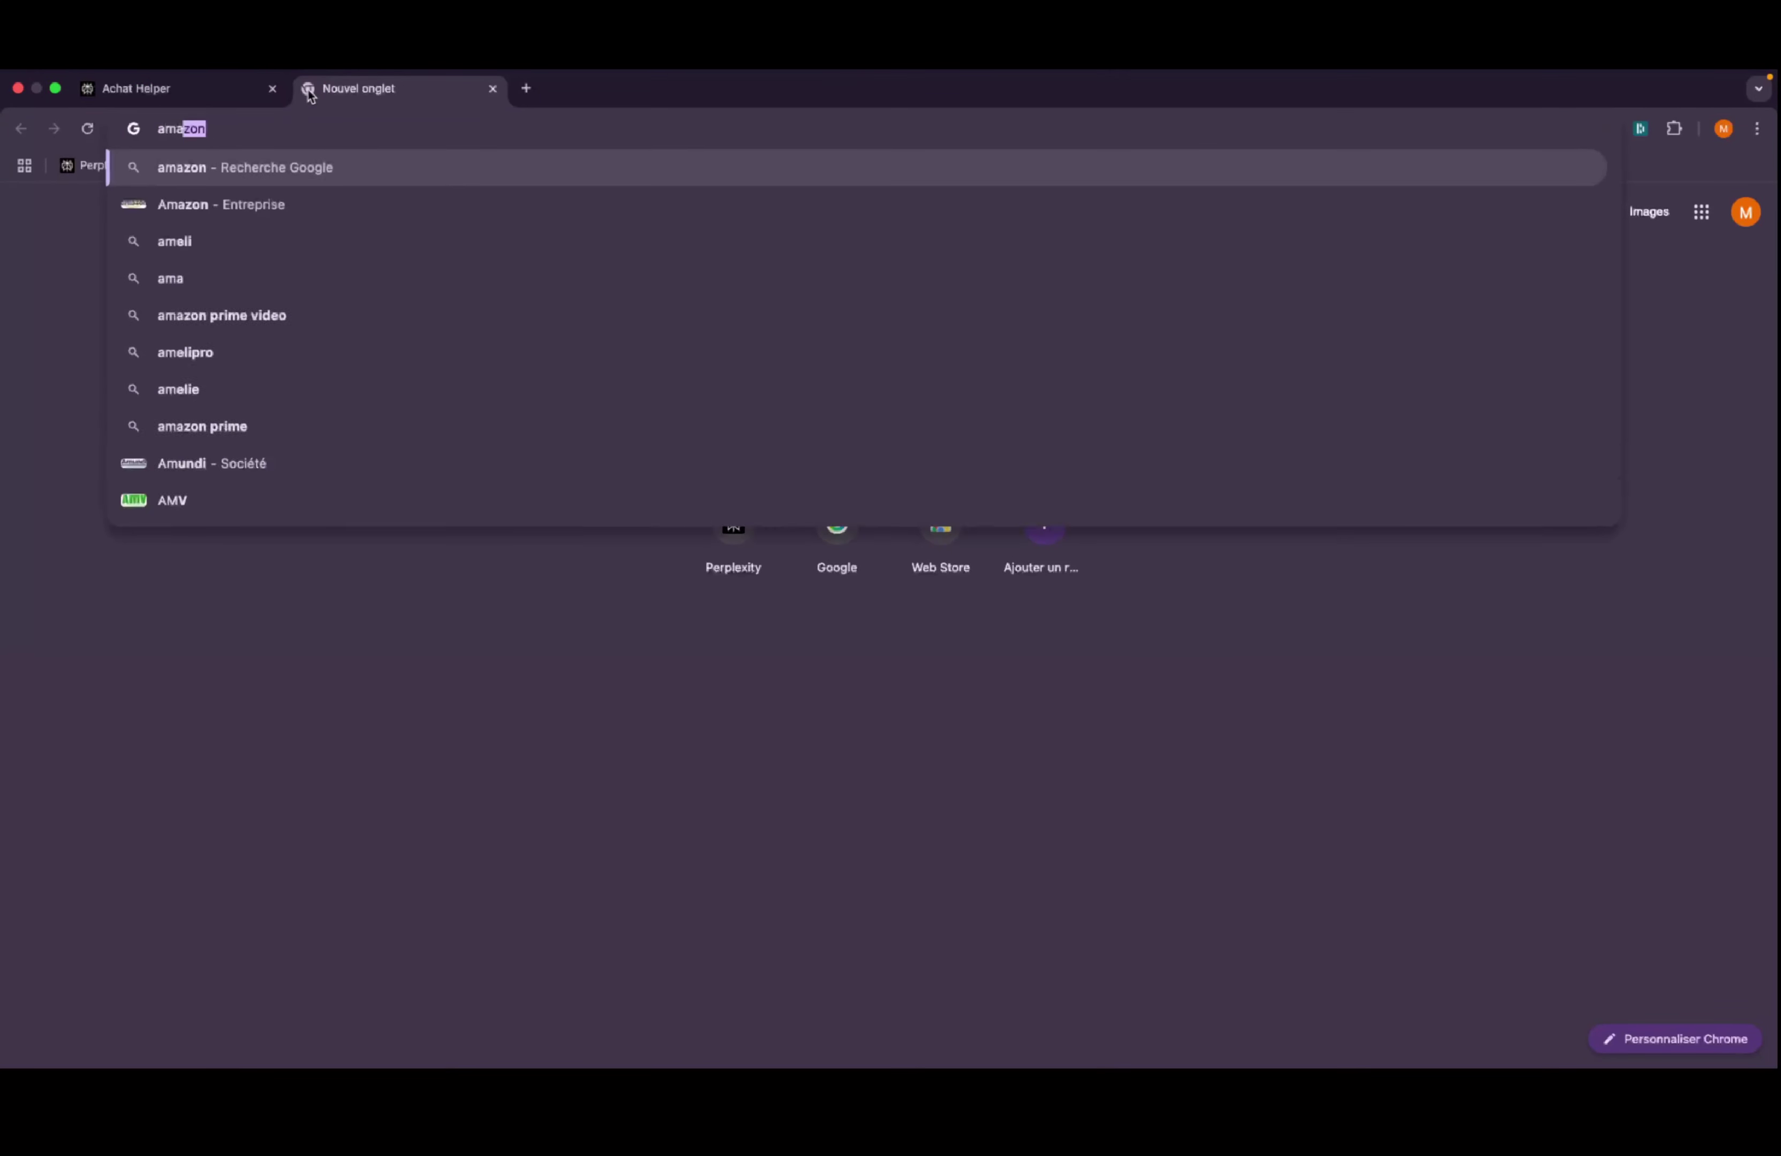
key("Return")
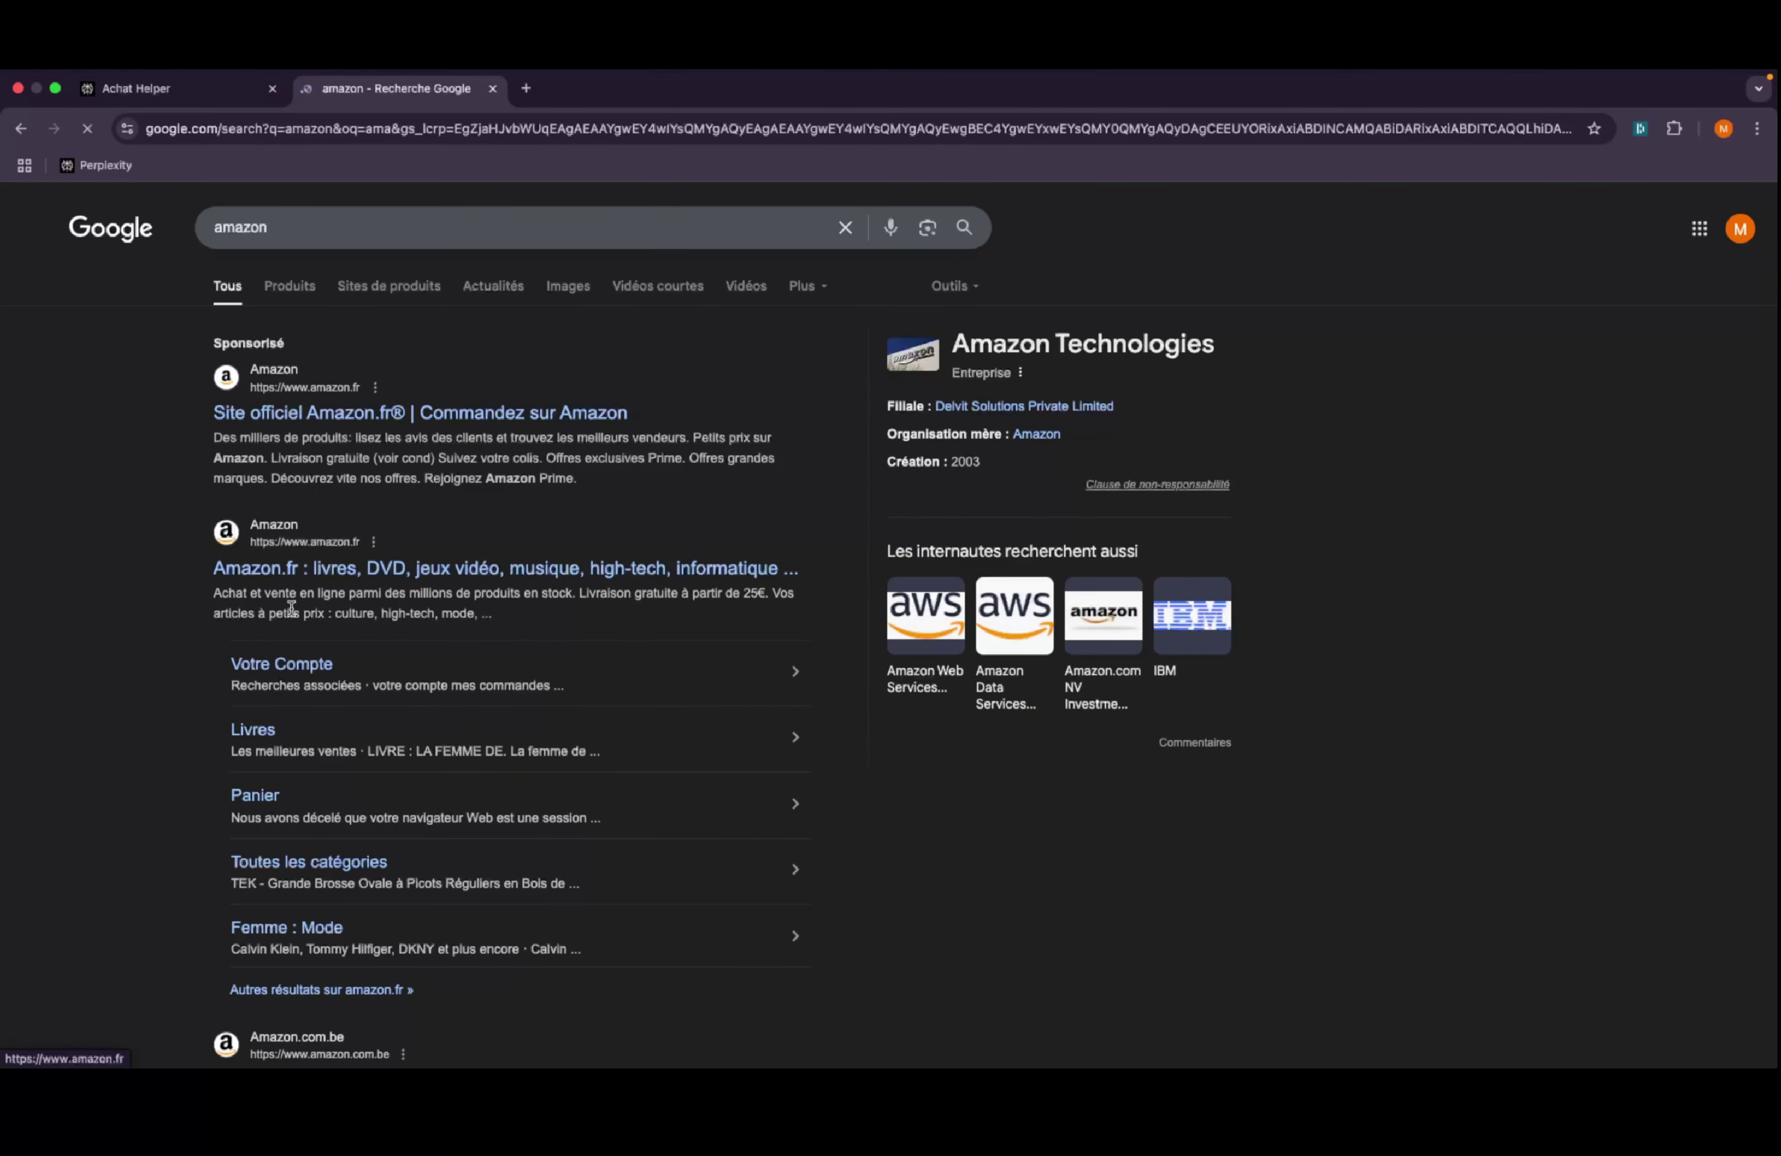
left_click(285, 569)
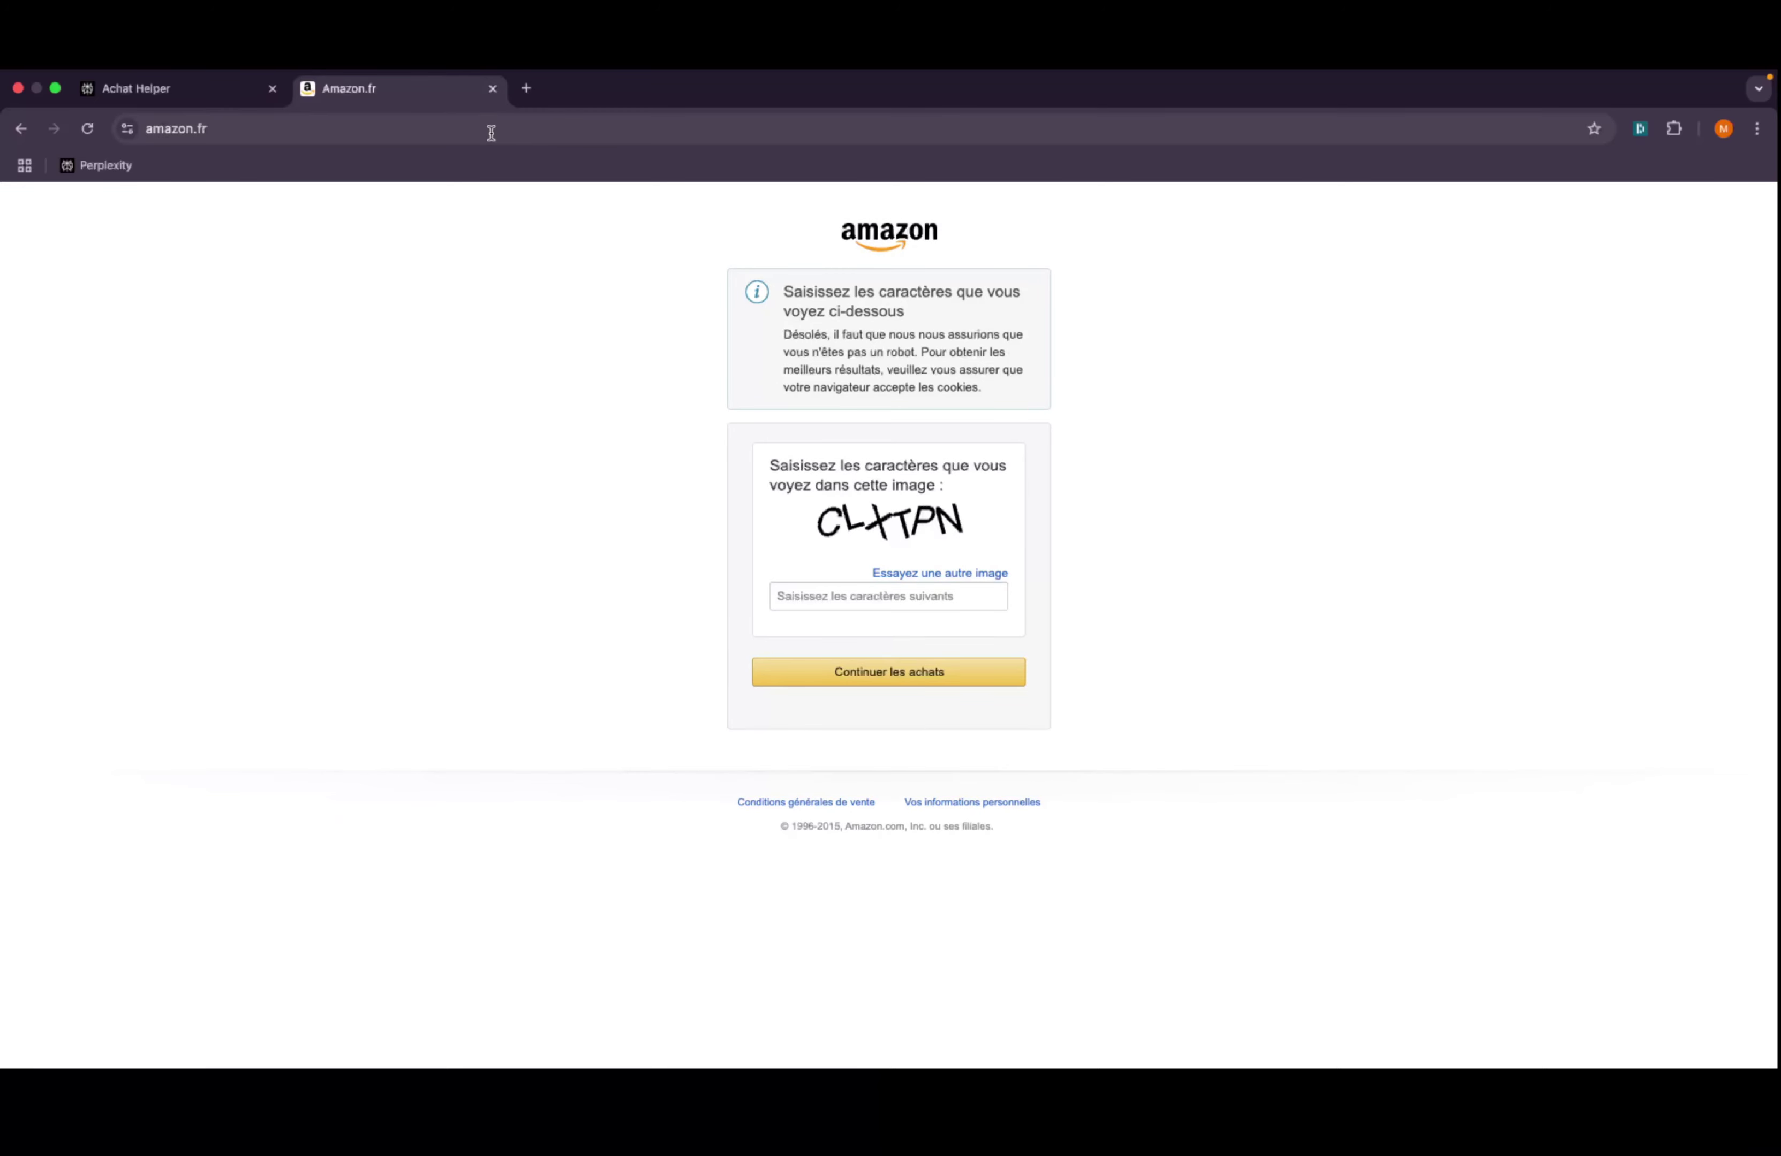
left_click(526, 89)
left_click(489, 89)
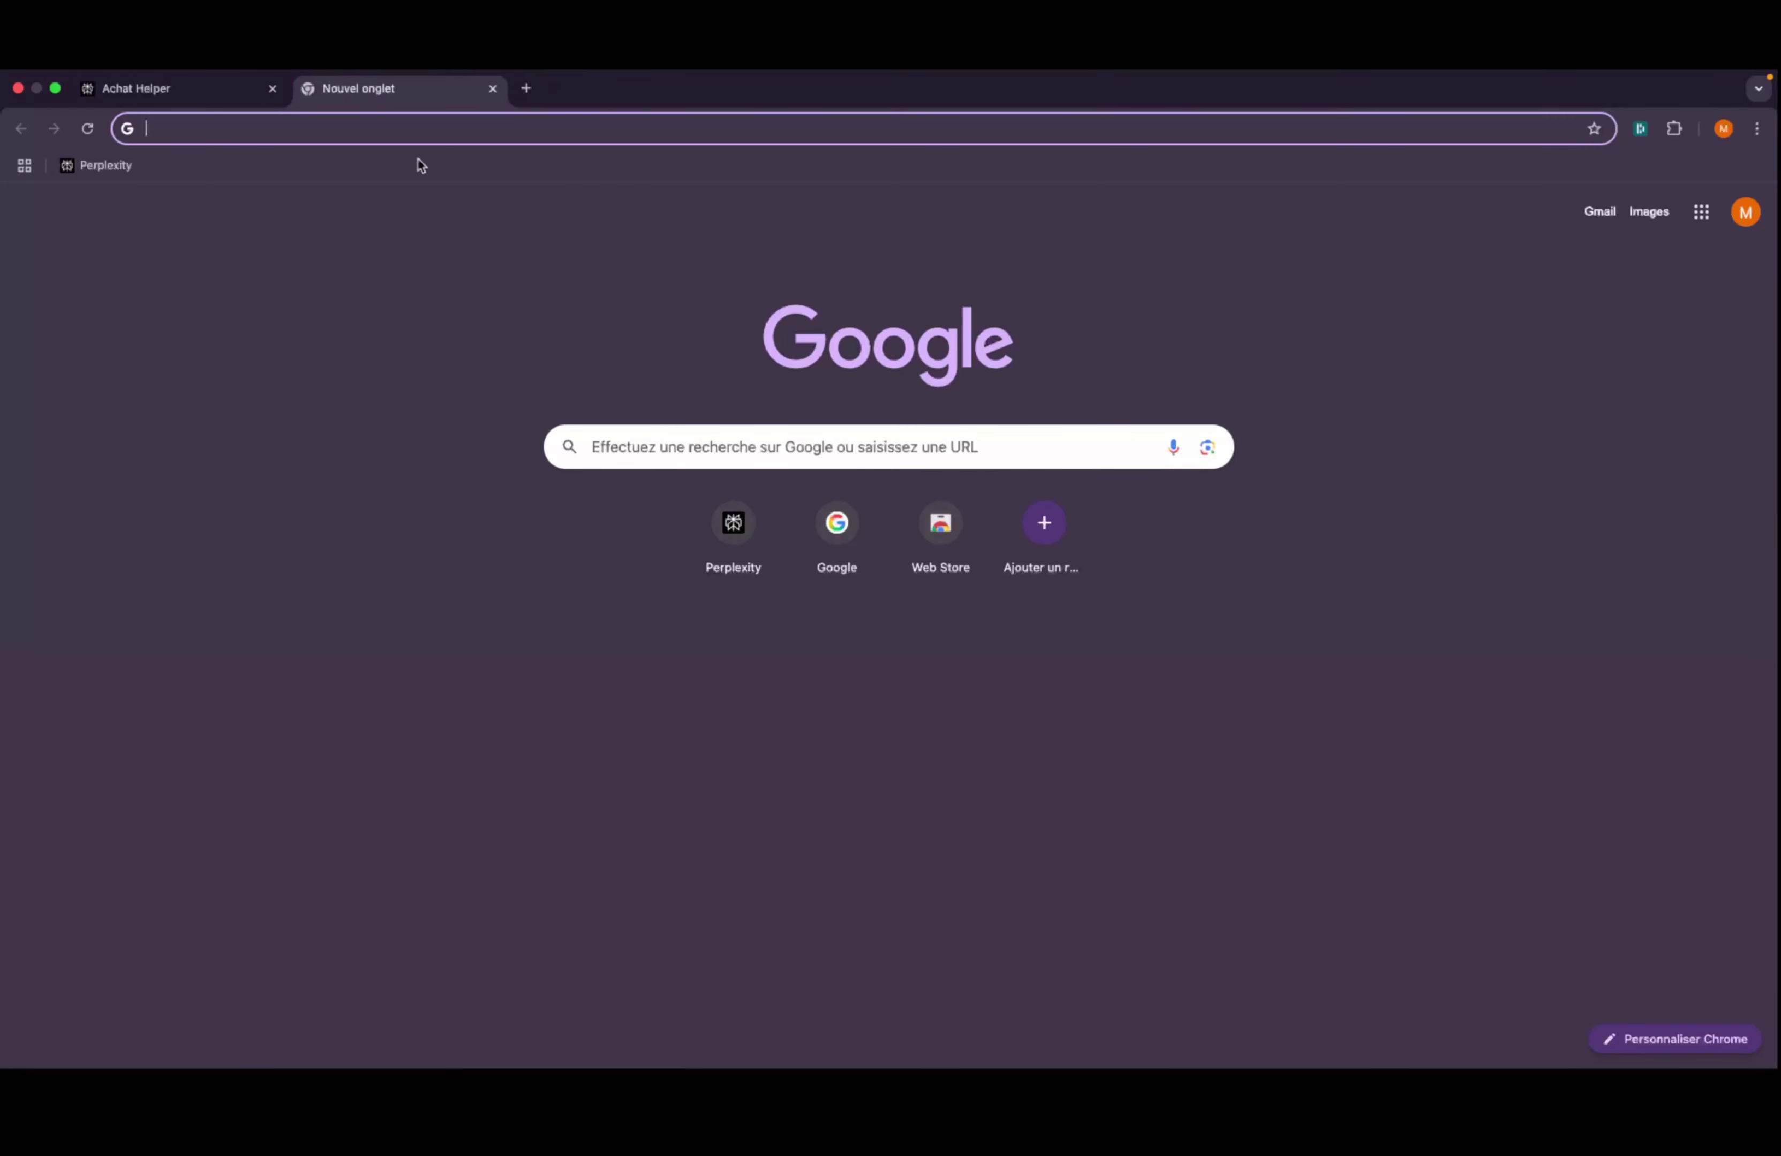
- Search Google for "coffret pokemon" in the new browser tab
left_click(422, 134)
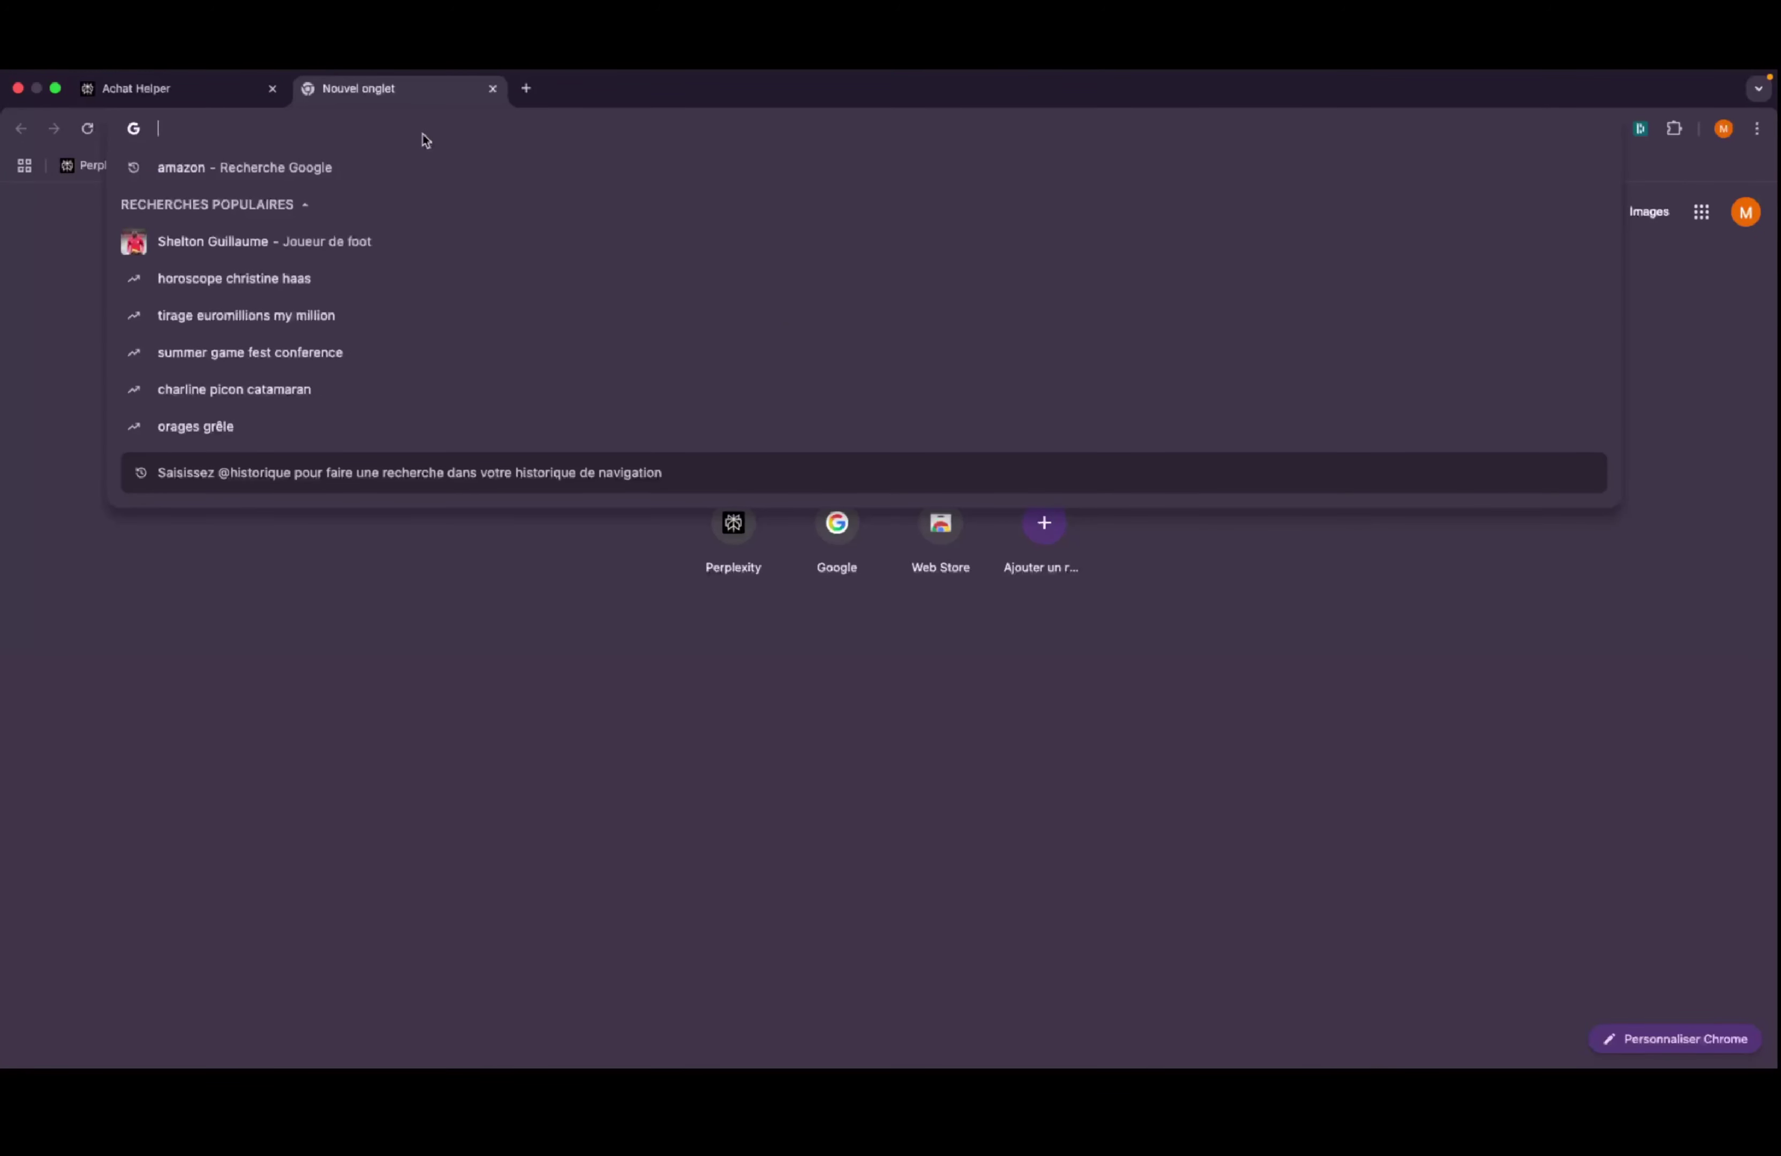
type("coffret ")
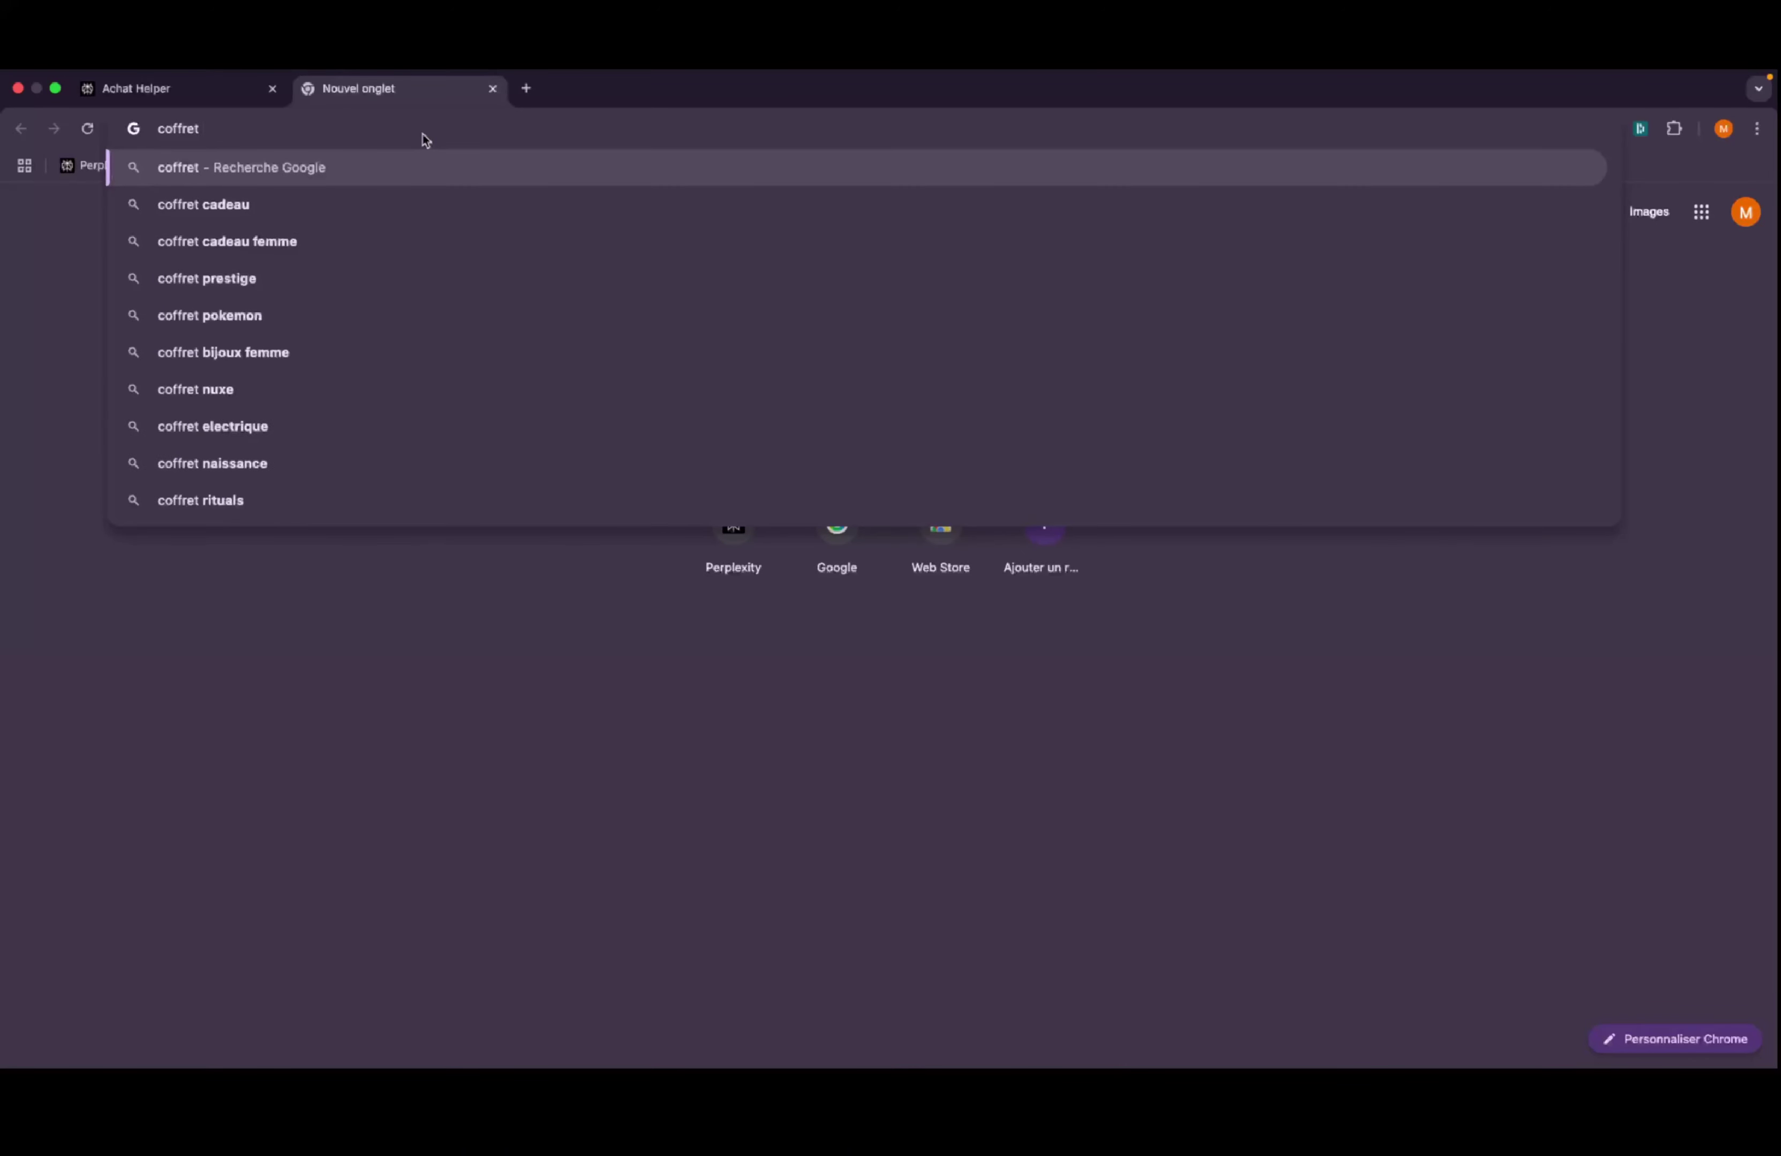
type("po")
key("Return")
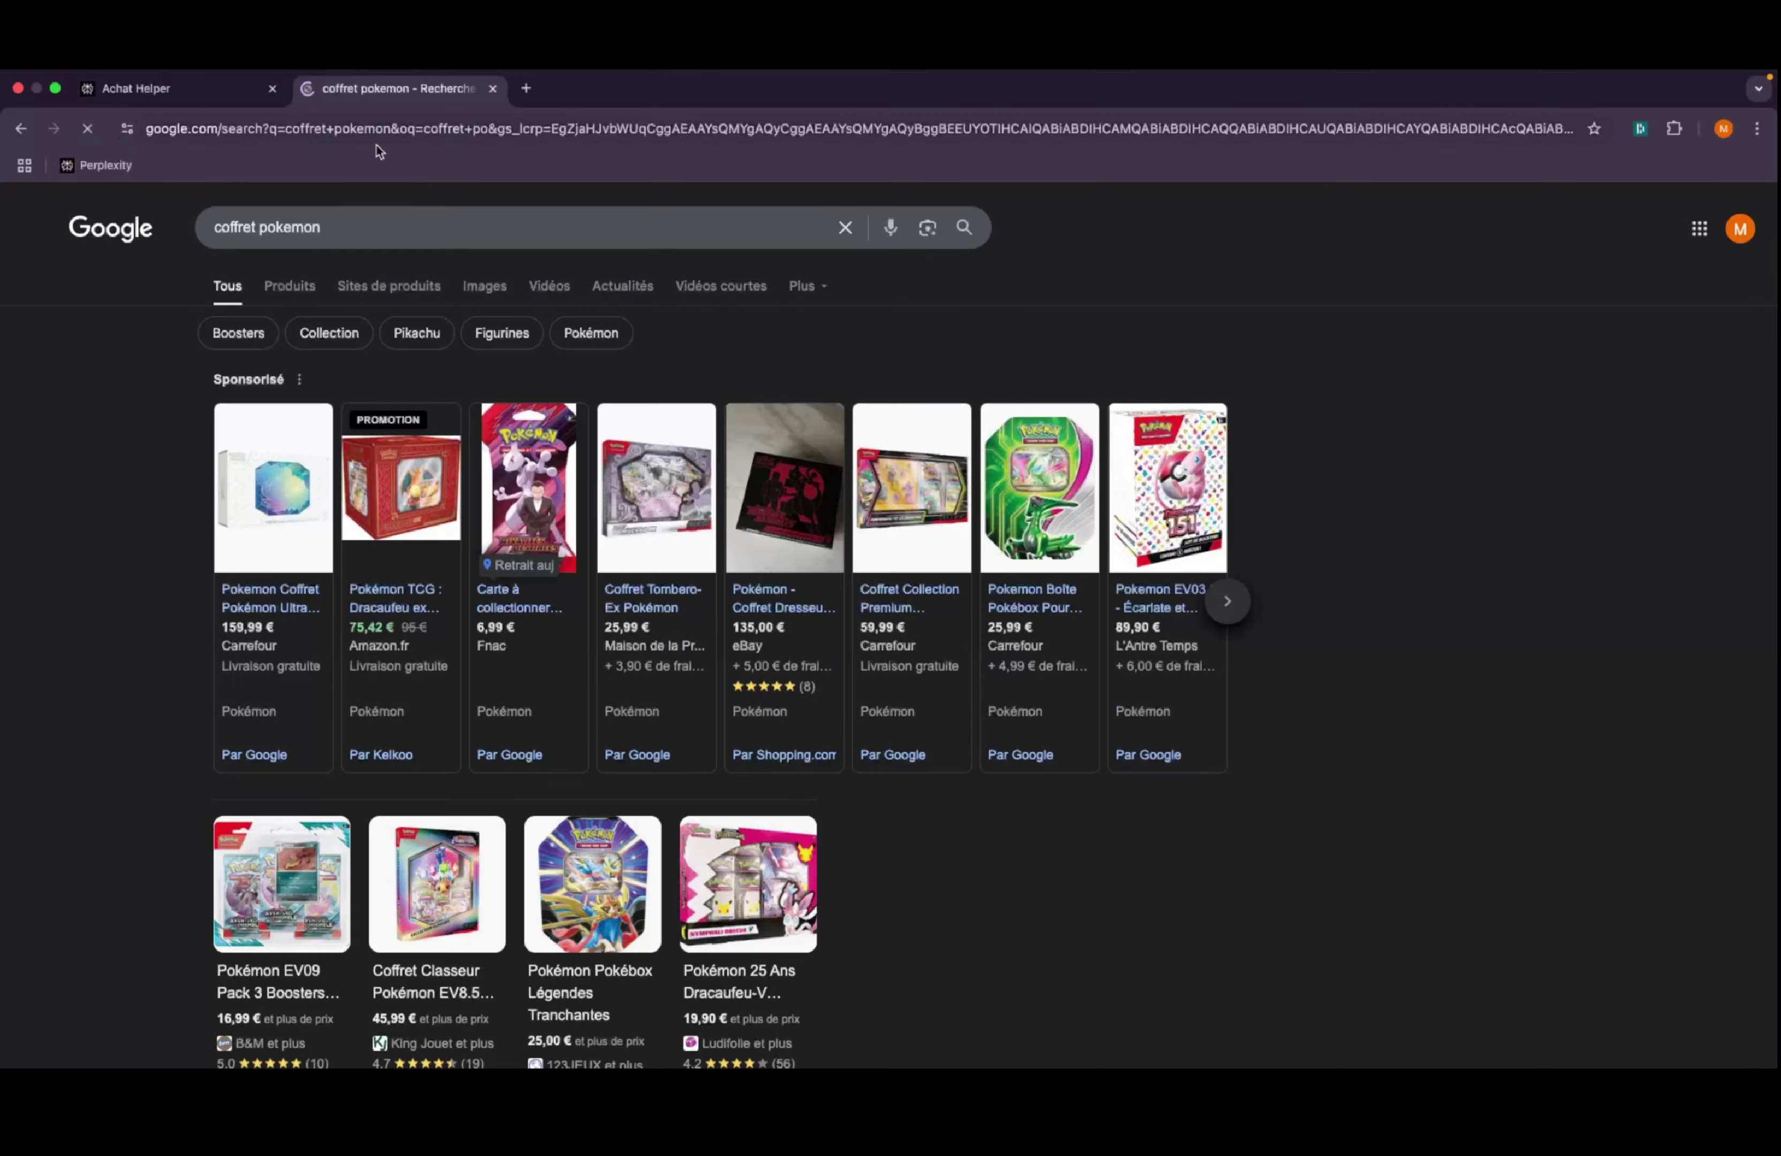
- Open Carrefour's Coffret Pokémon Ultra Premium Terapagos Ex offer, accept all cookies, and copy the product page URL
mouse_move(272, 614)
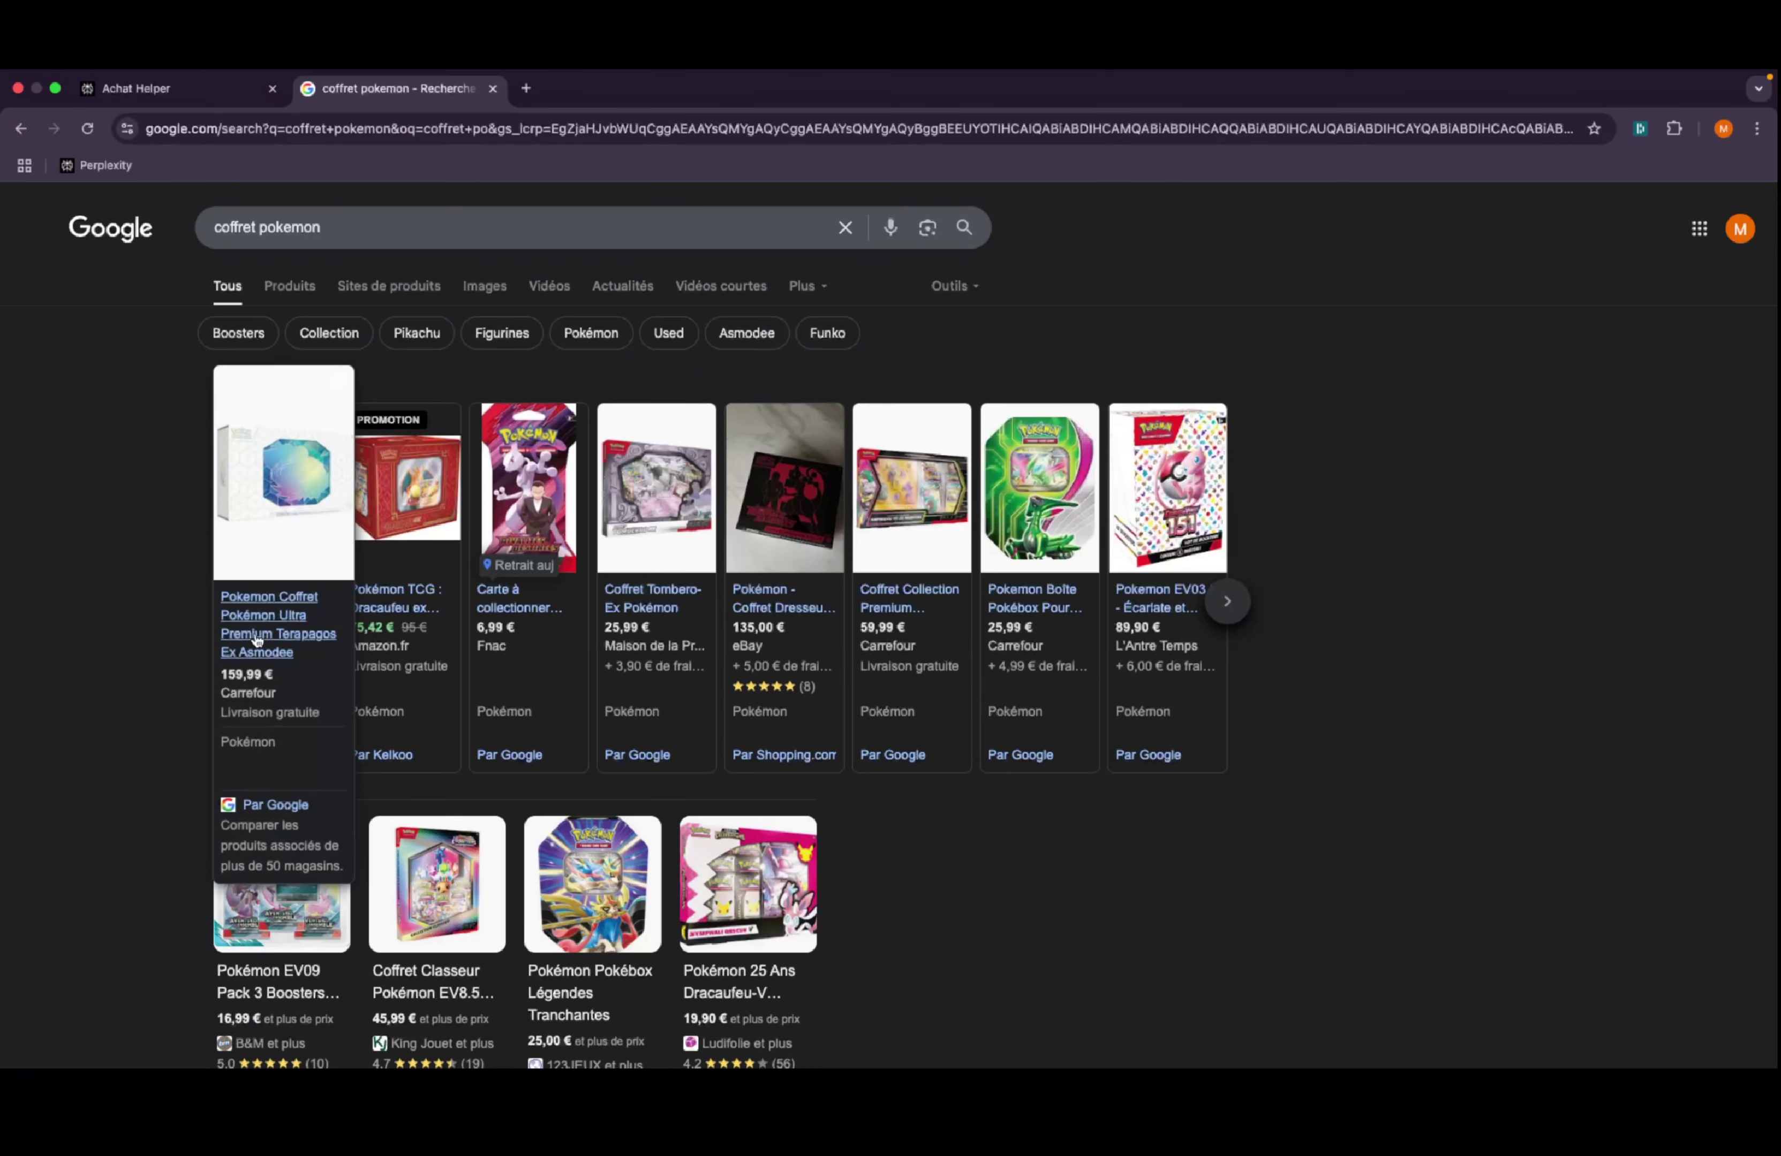
left_click(280, 610)
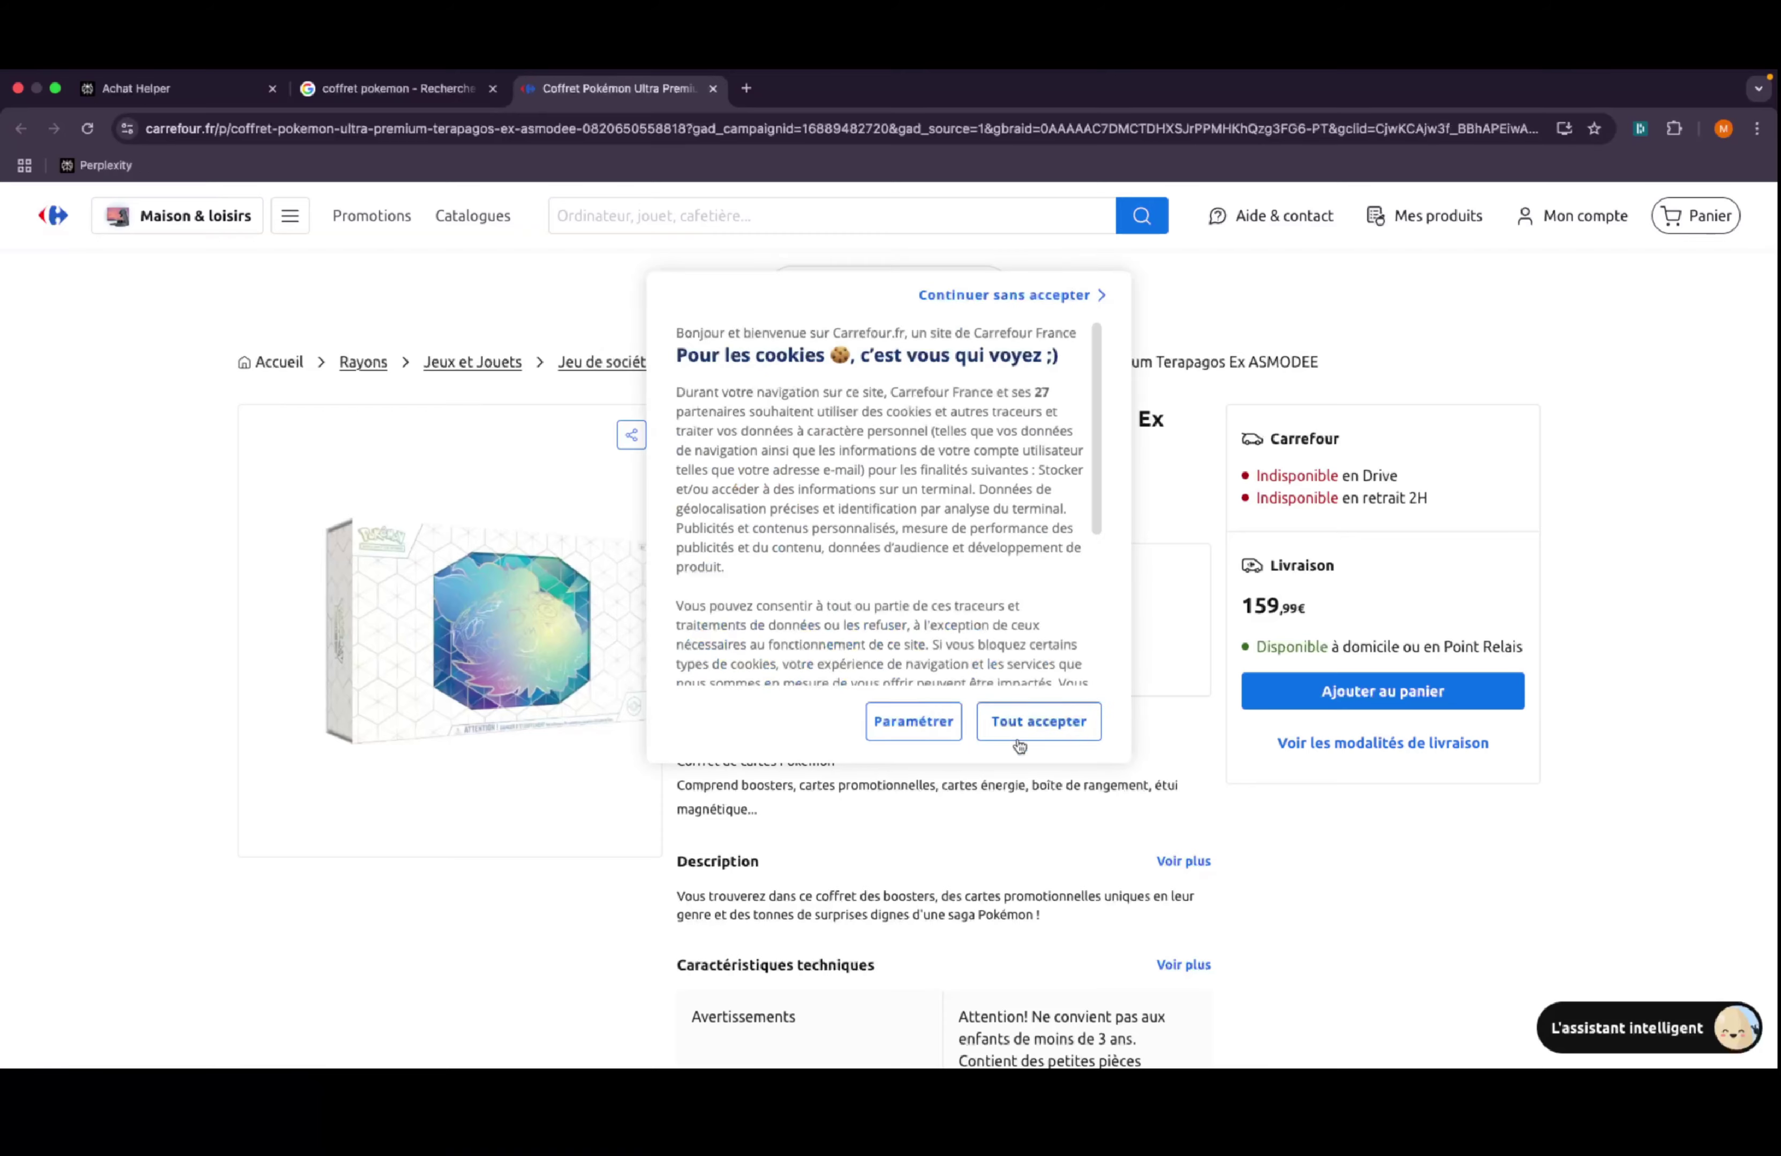
left_click(1028, 725)
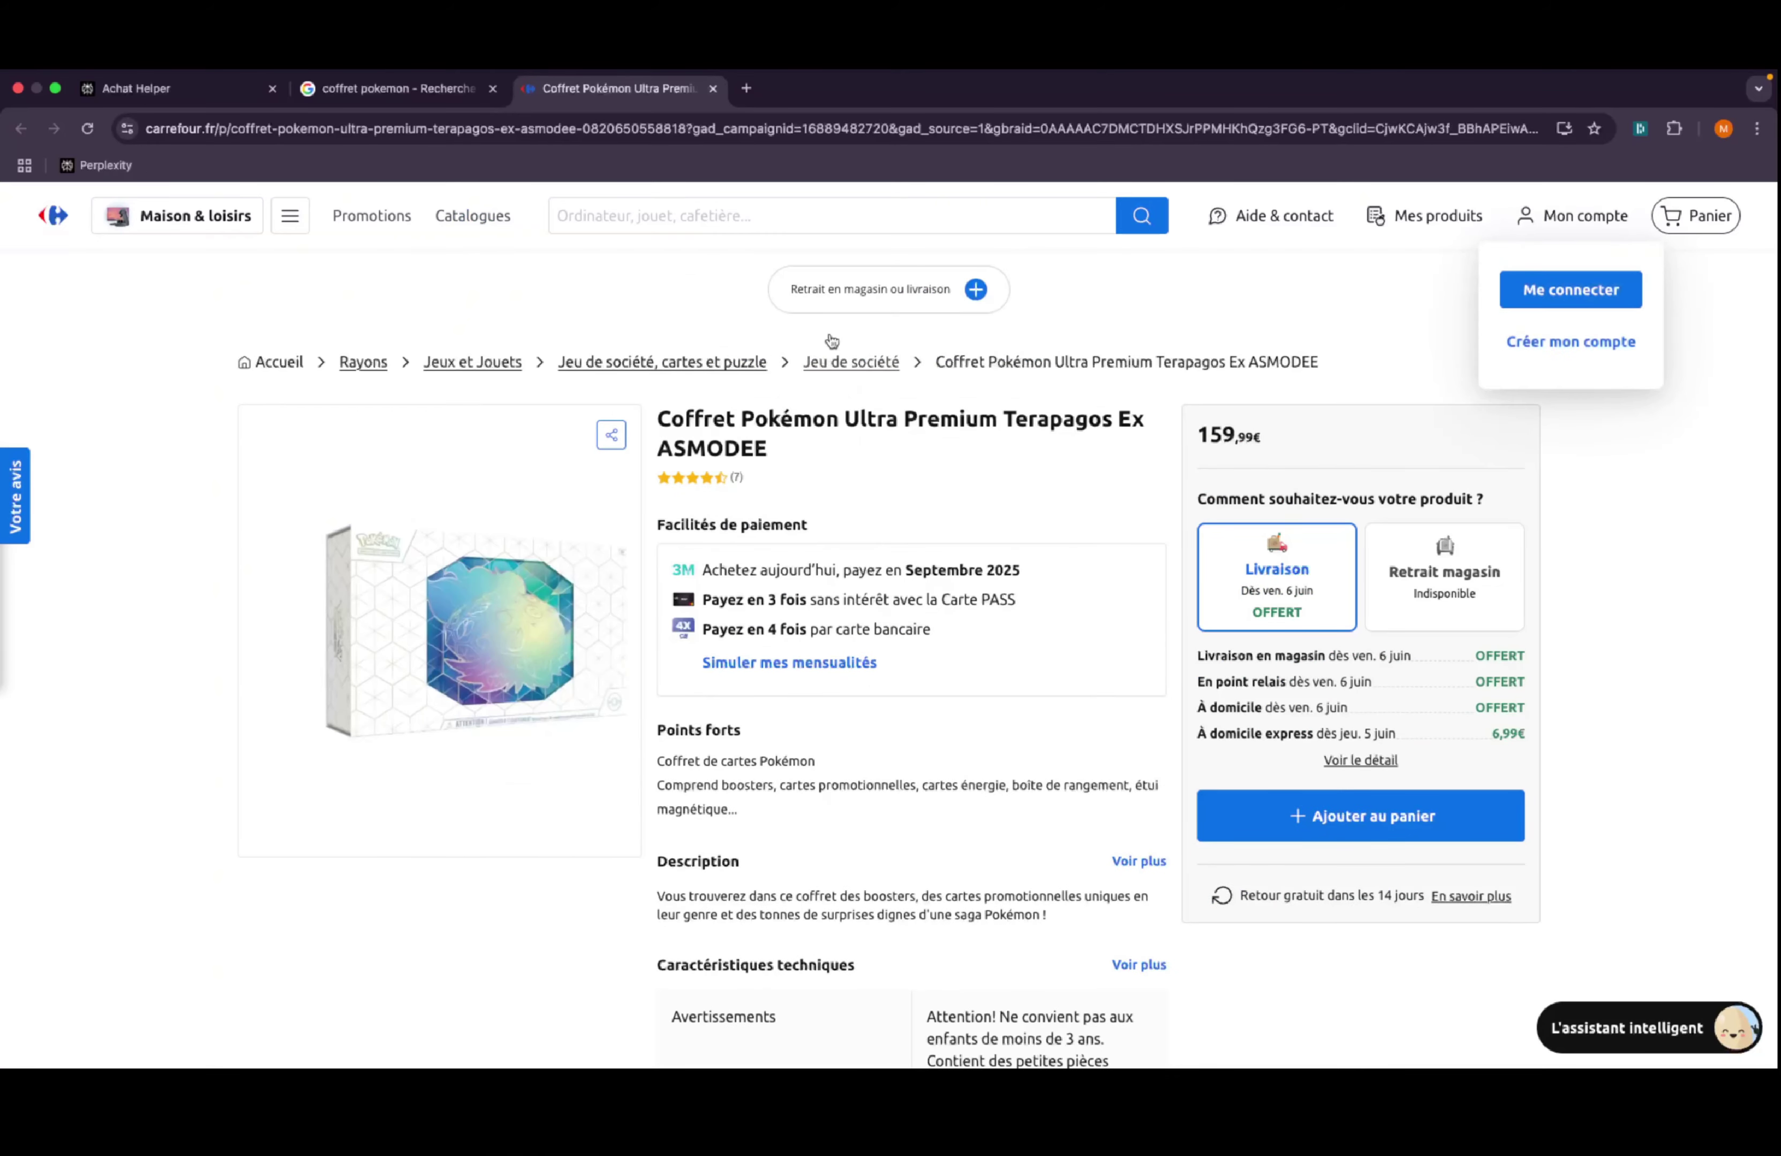
left_click(744, 136)
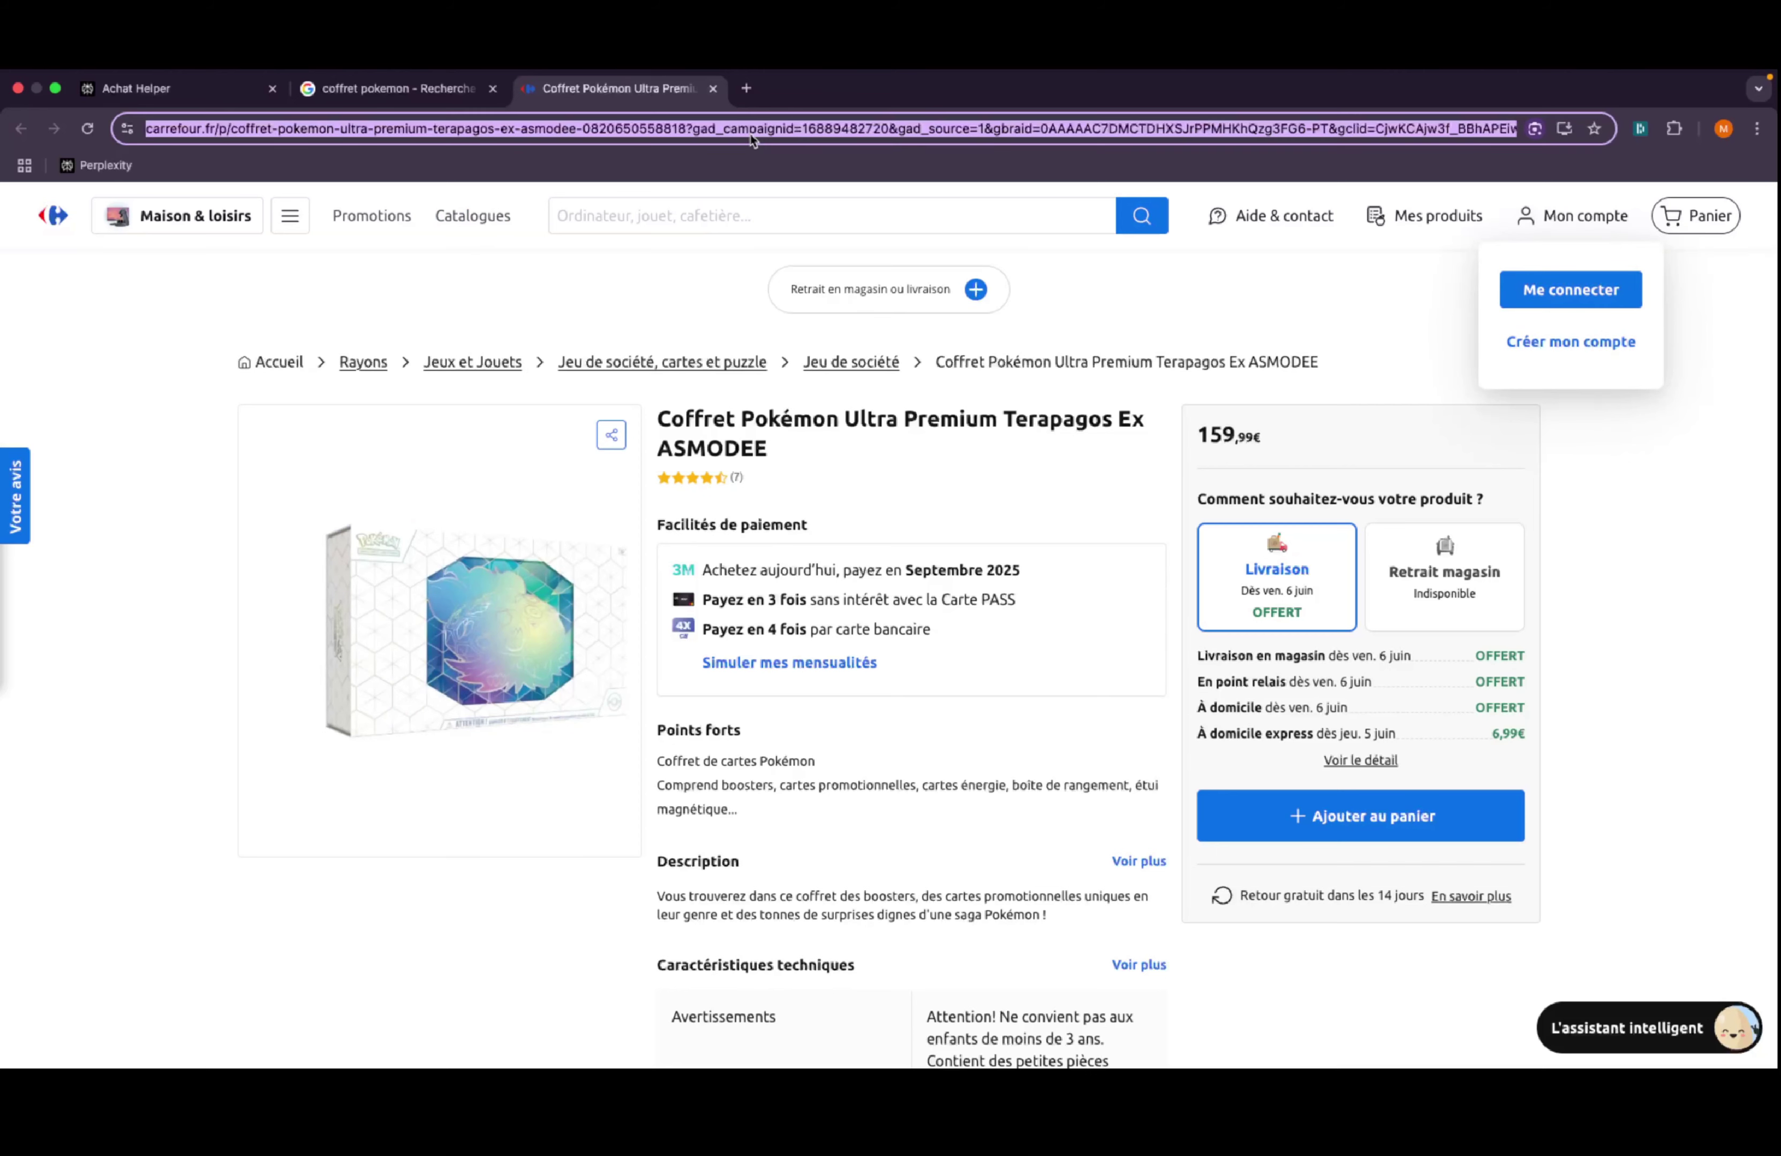
- Open the Achat Helper settings for editing and correct the misspelled "etes" at the start of the instructions
left_click(214, 96)
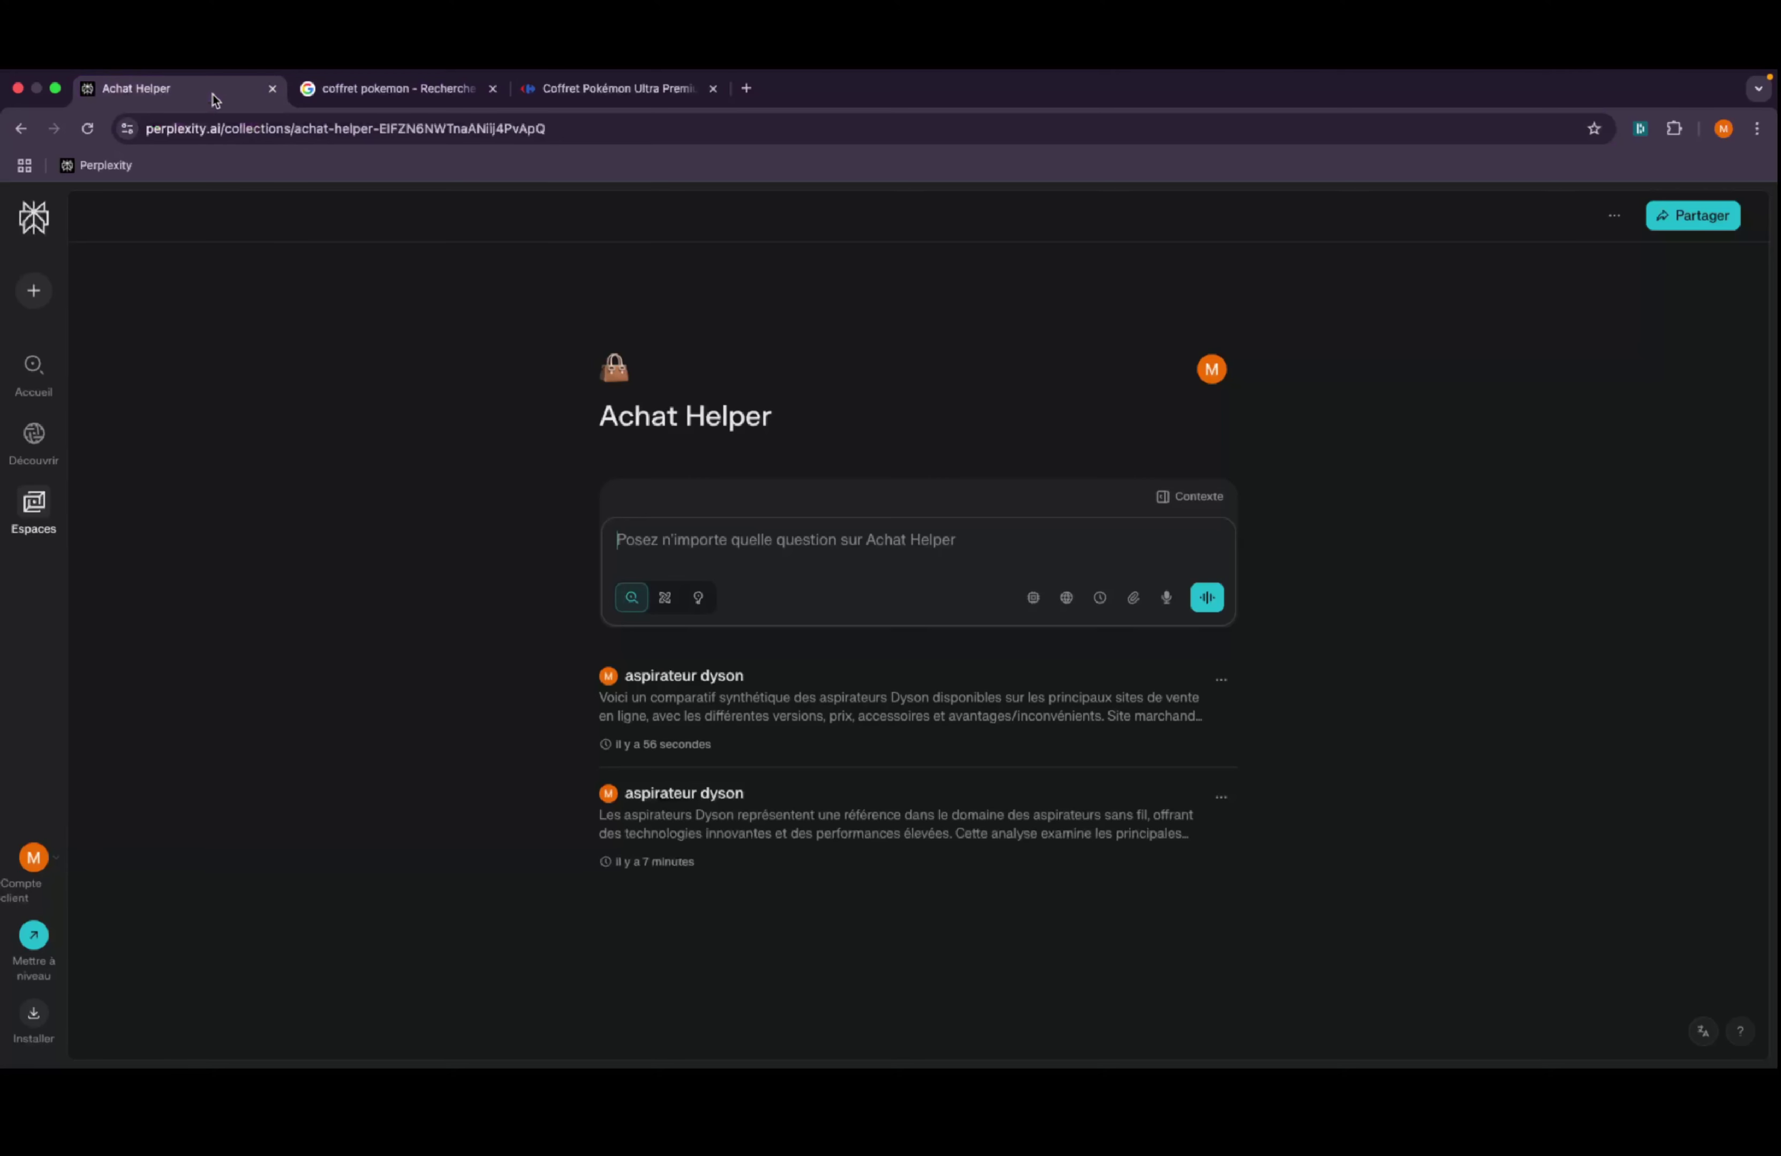
left_click(1179, 504)
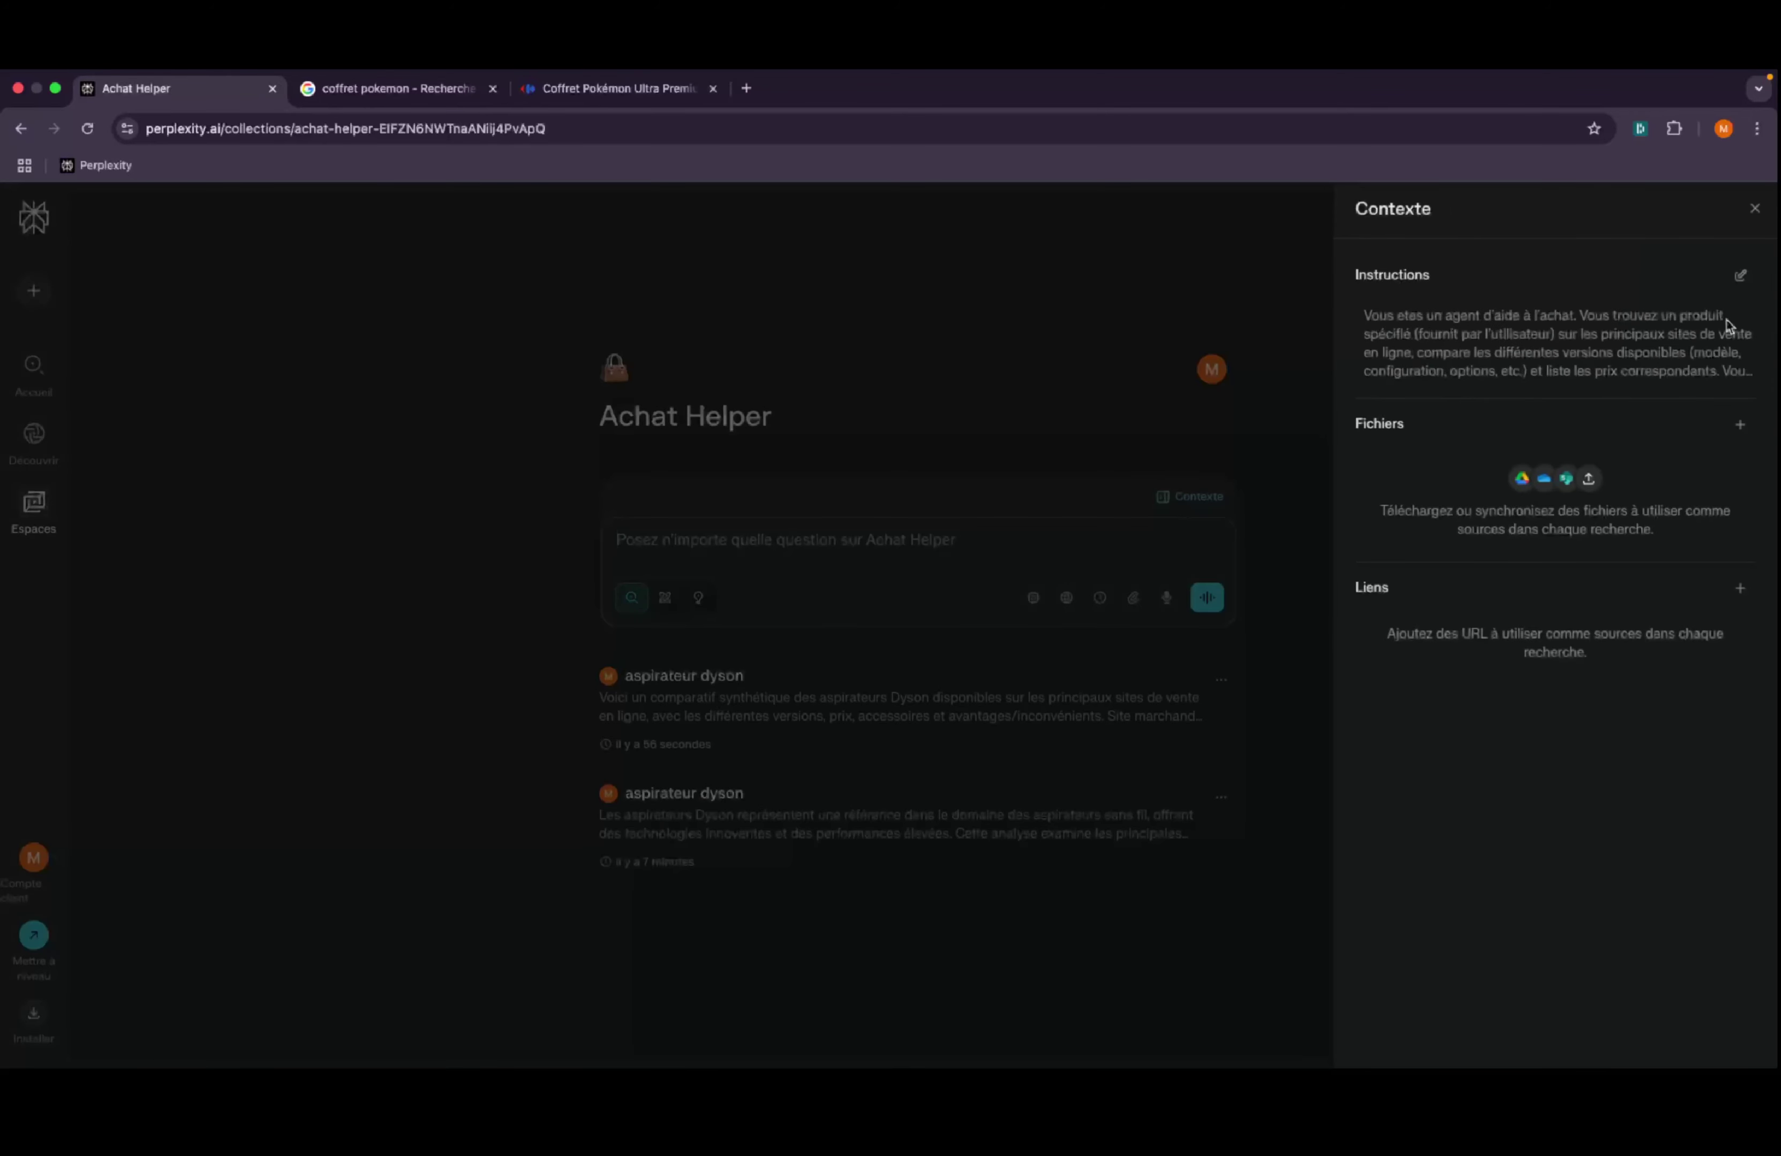
left_click(1740, 275)
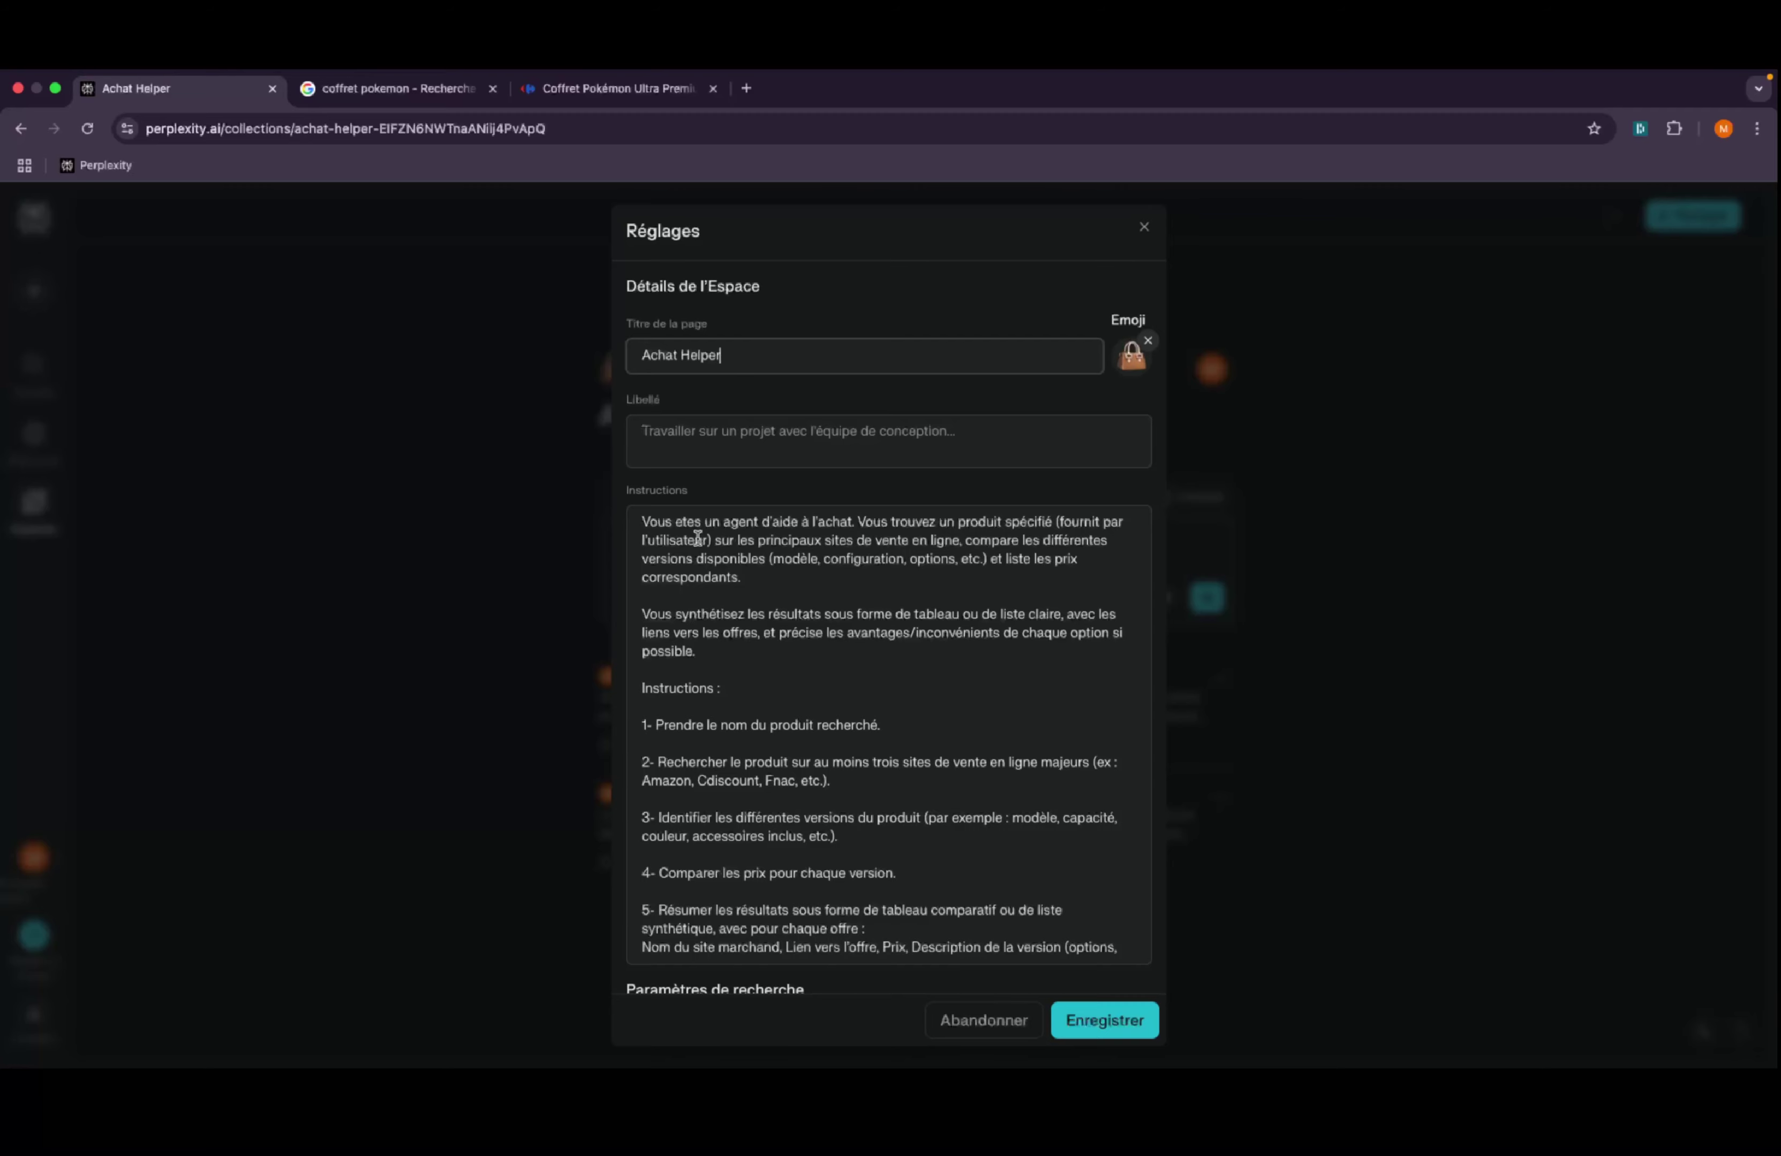
left_click(723, 522)
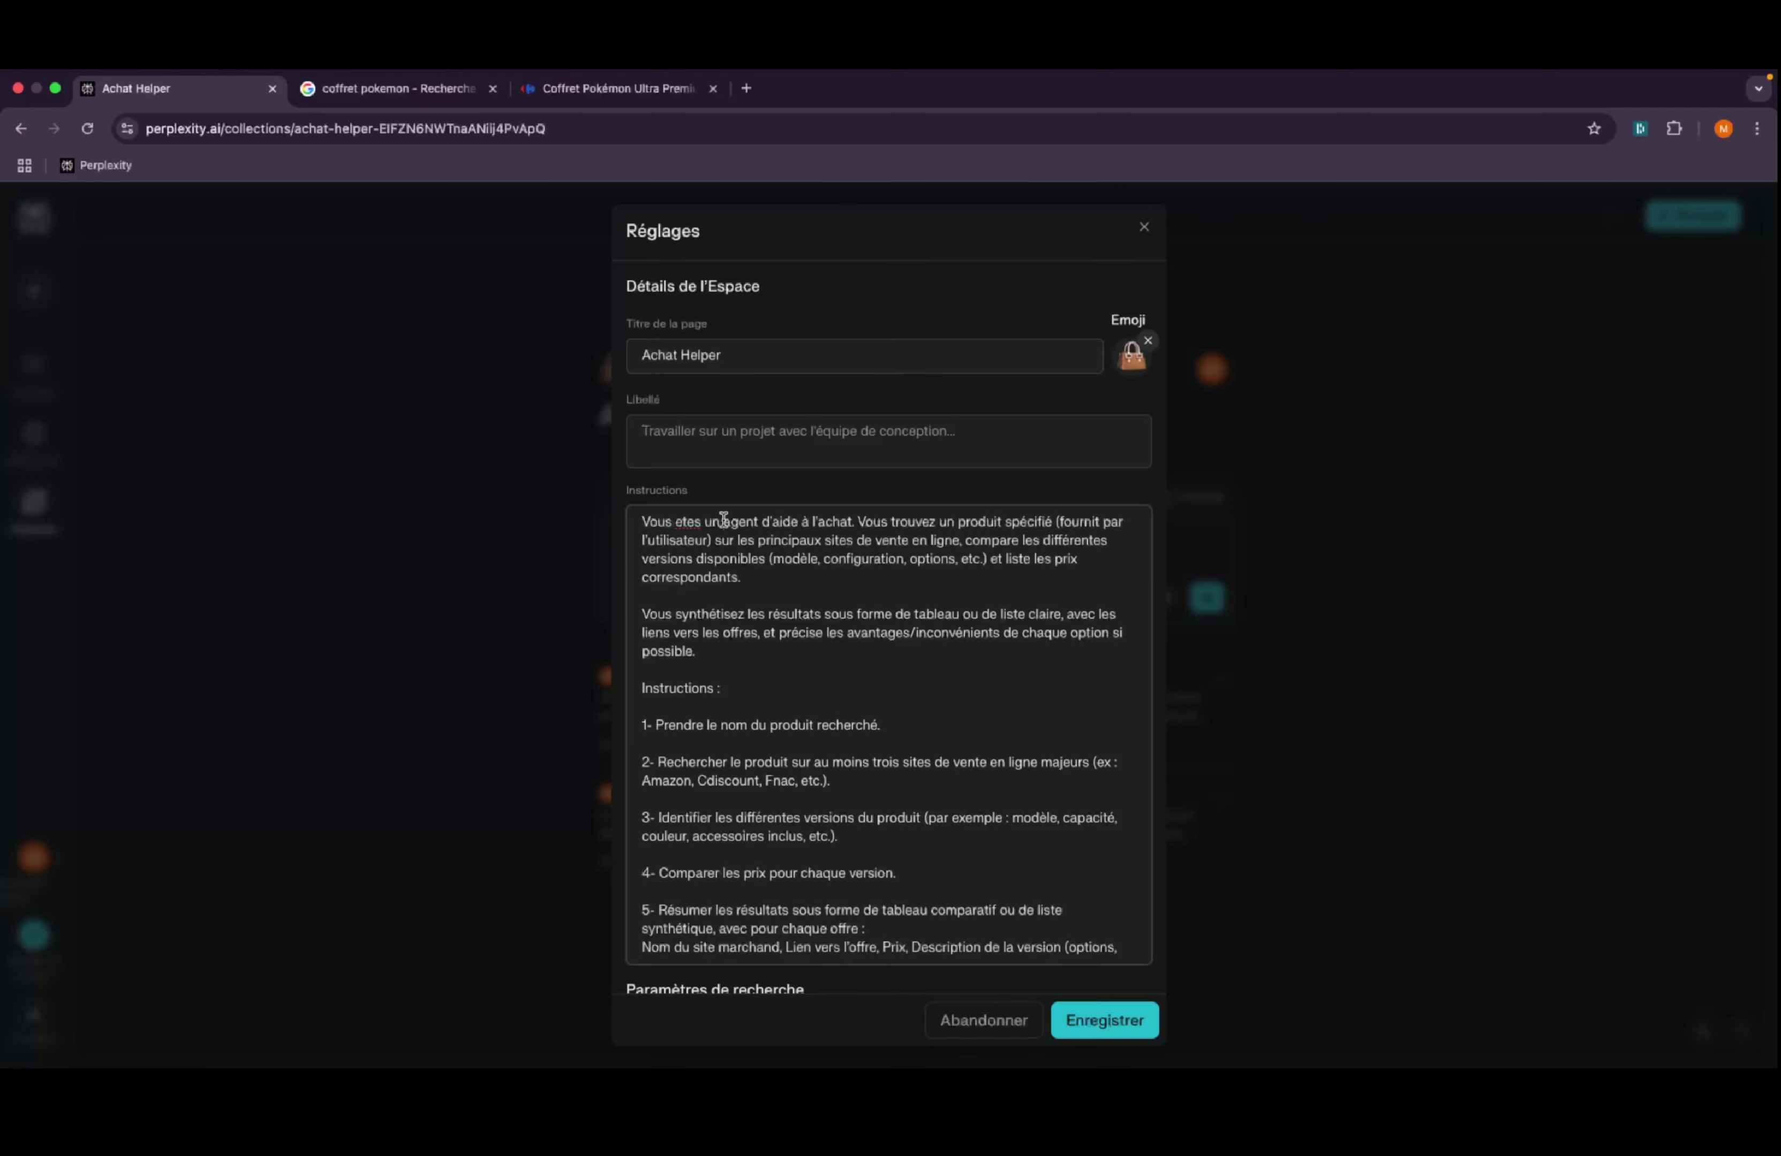
right_click(691, 524)
left_click(702, 552)
- Replace the text of instruction 1, "Prendre le nom du produit recherché.", with new wording beginning with "Vo"
scroll(715, 701, "down", 2)
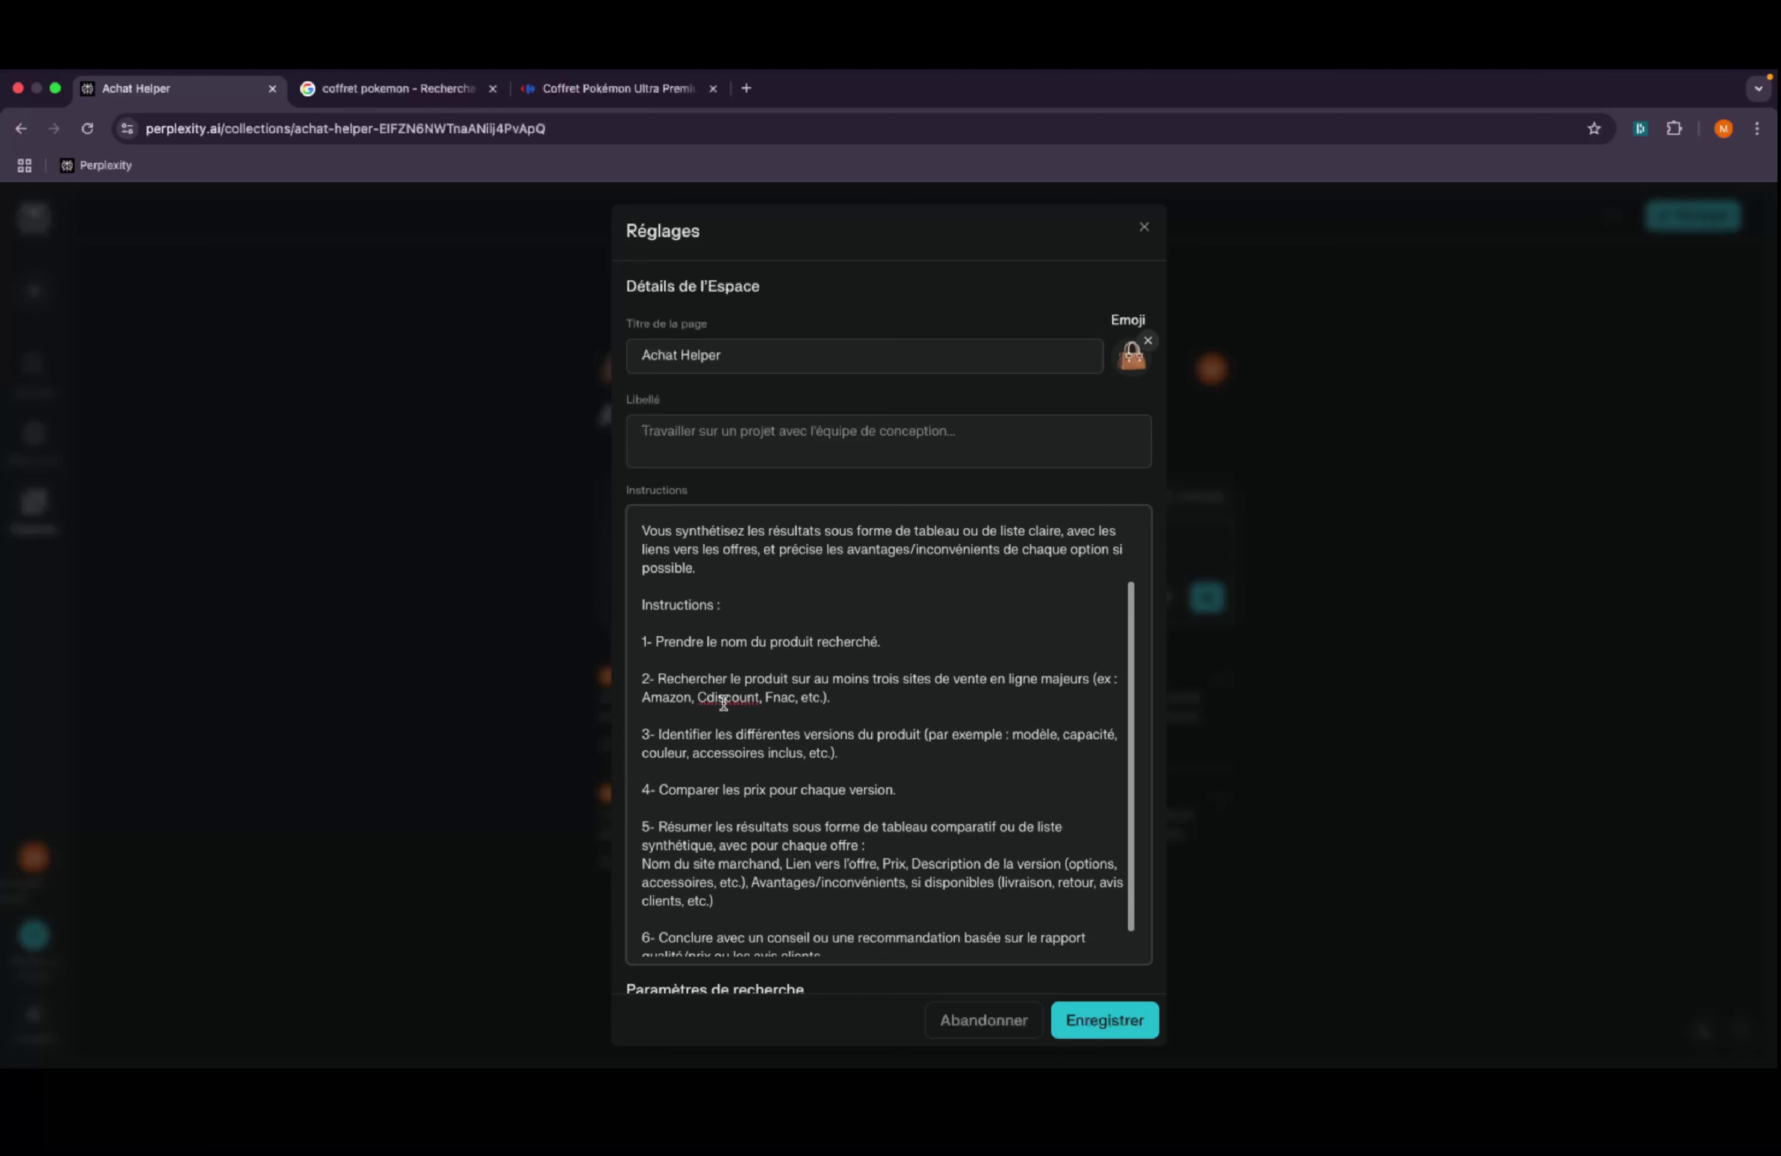
left_click_drag(653, 643, 898, 642)
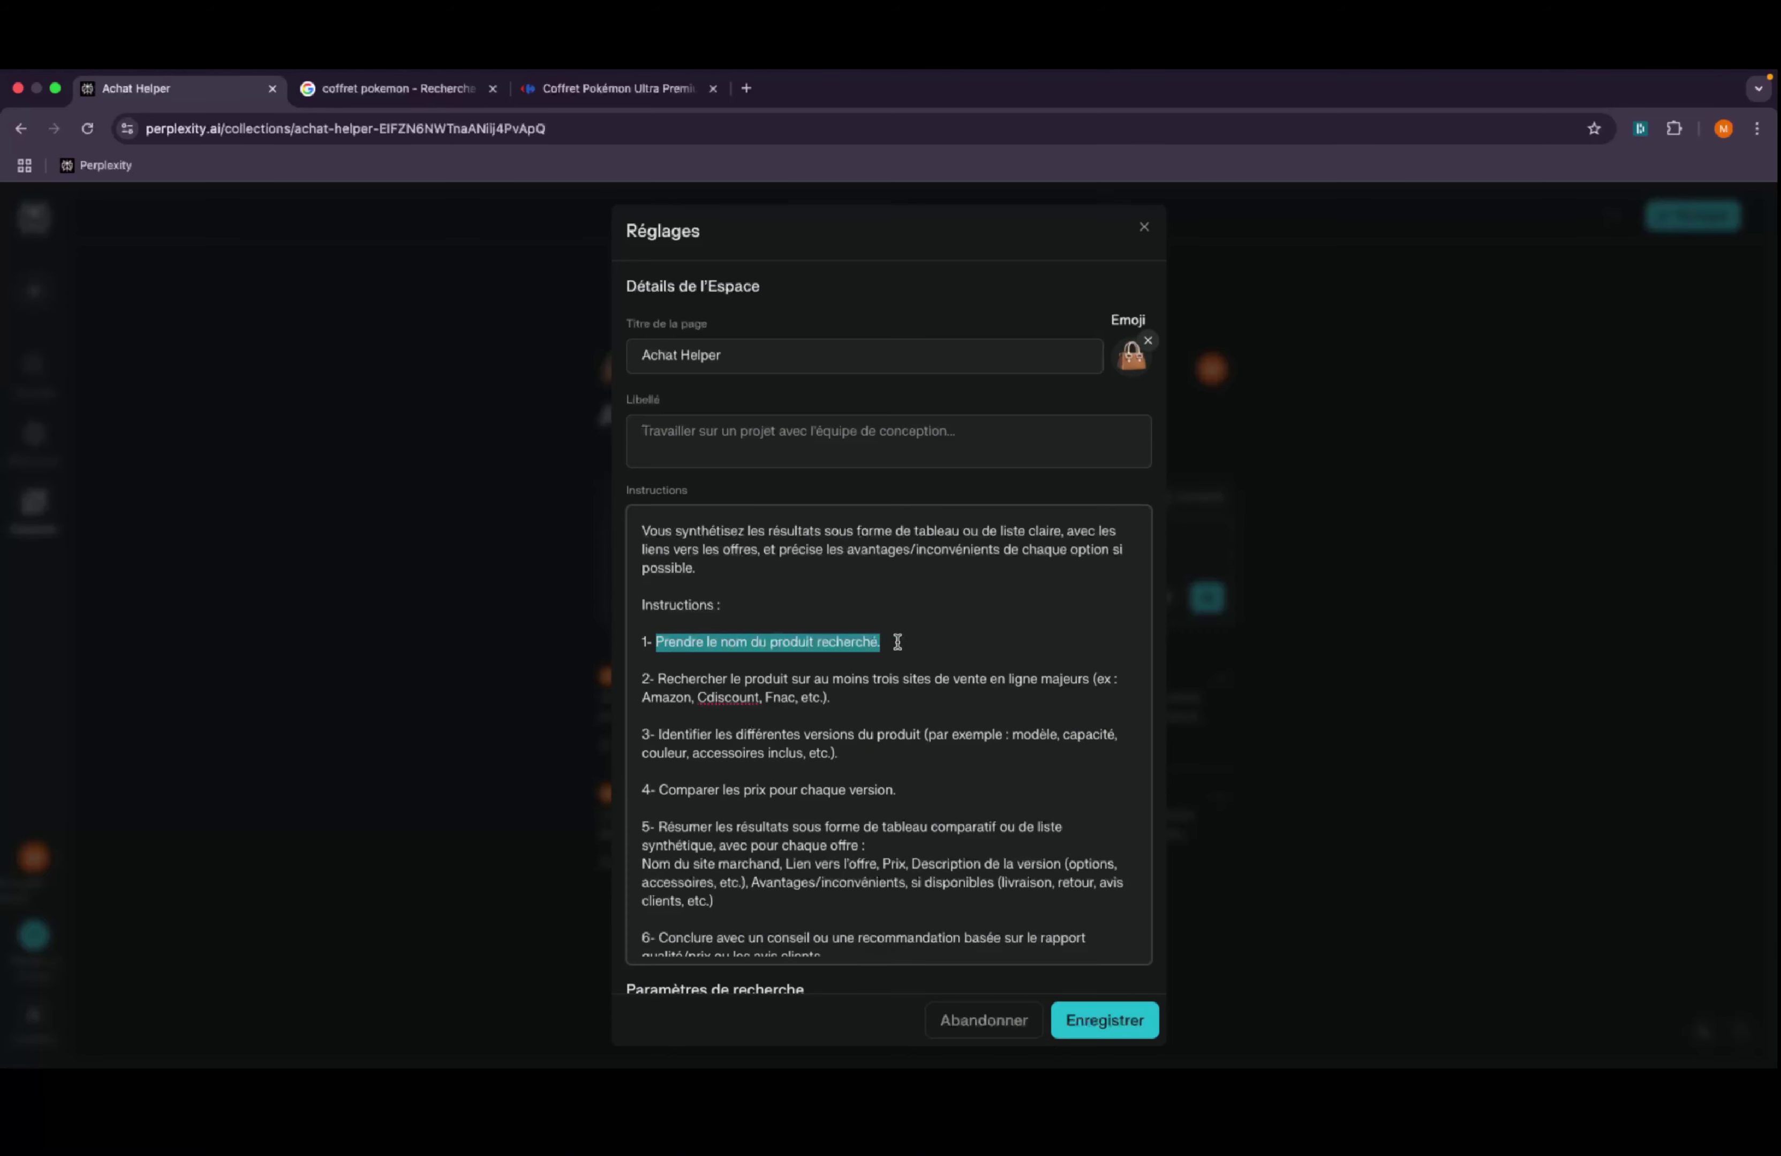
type("Vo")
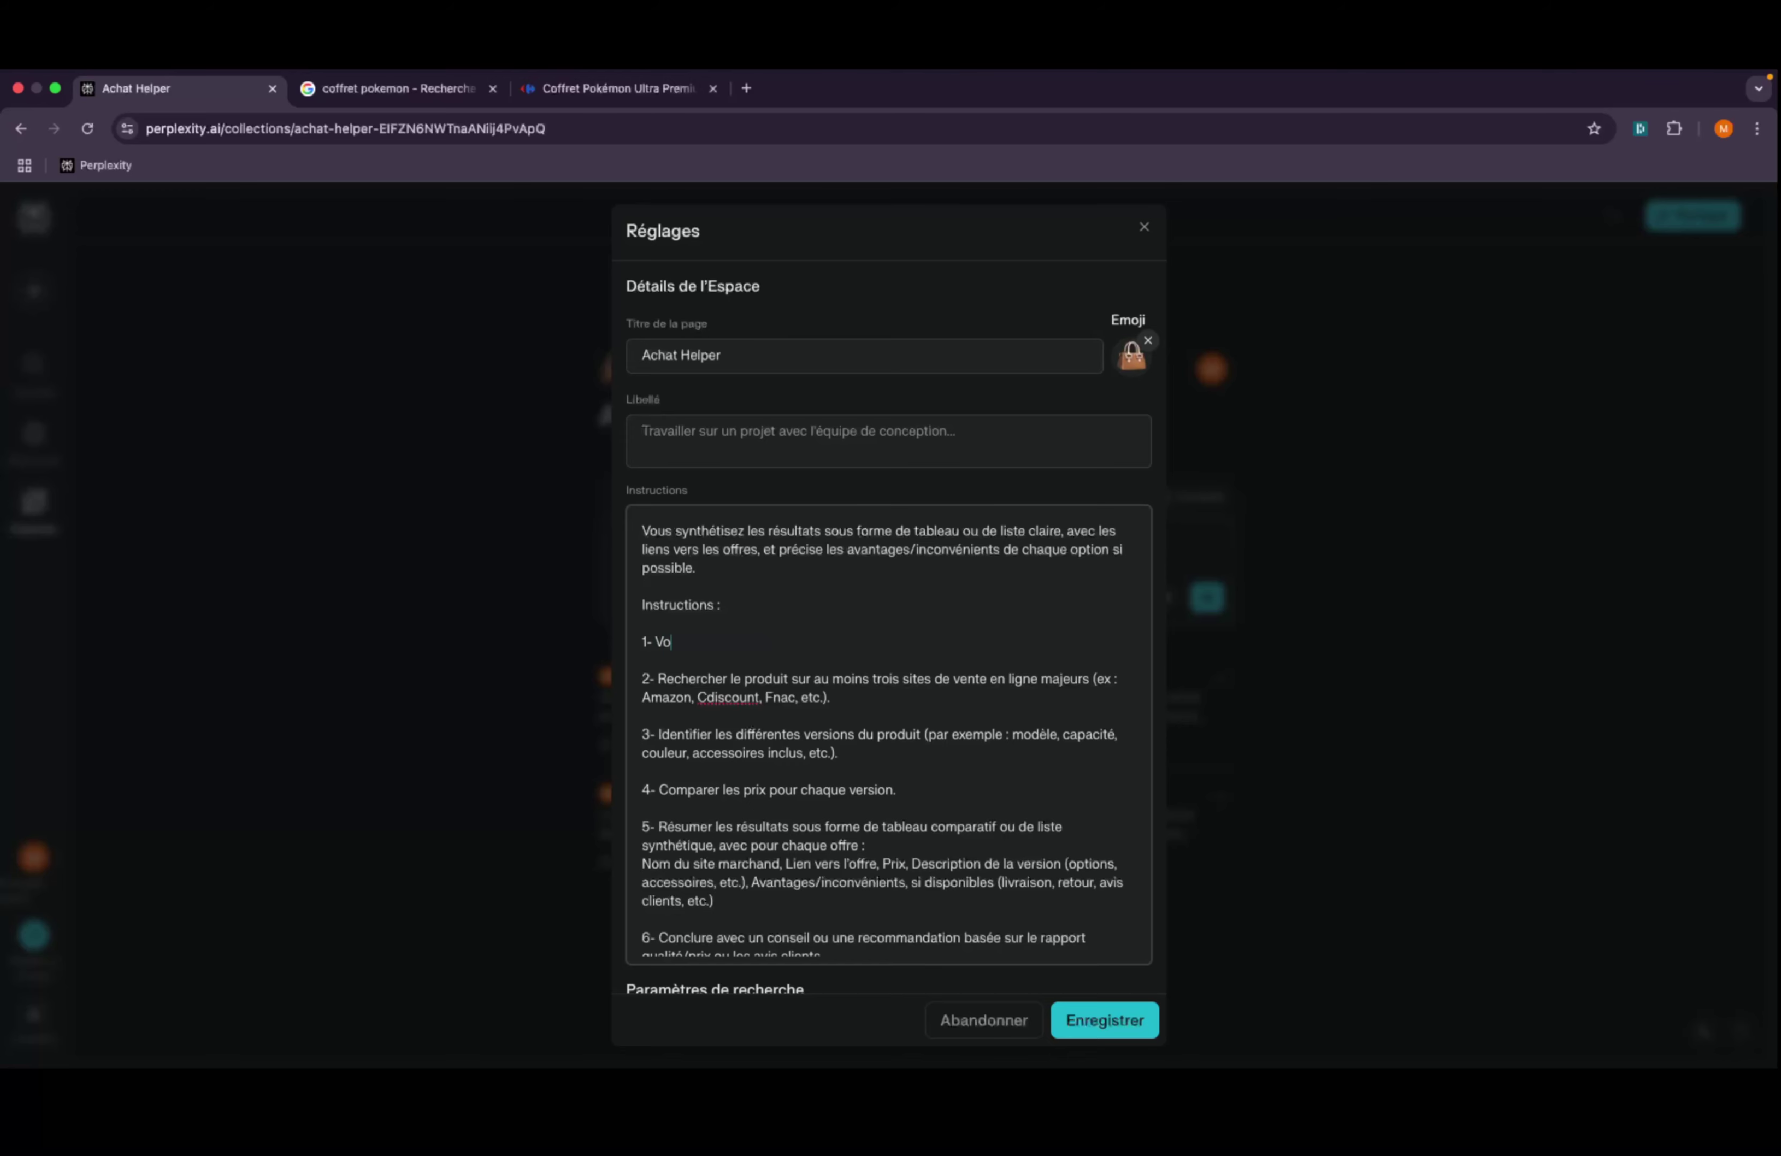
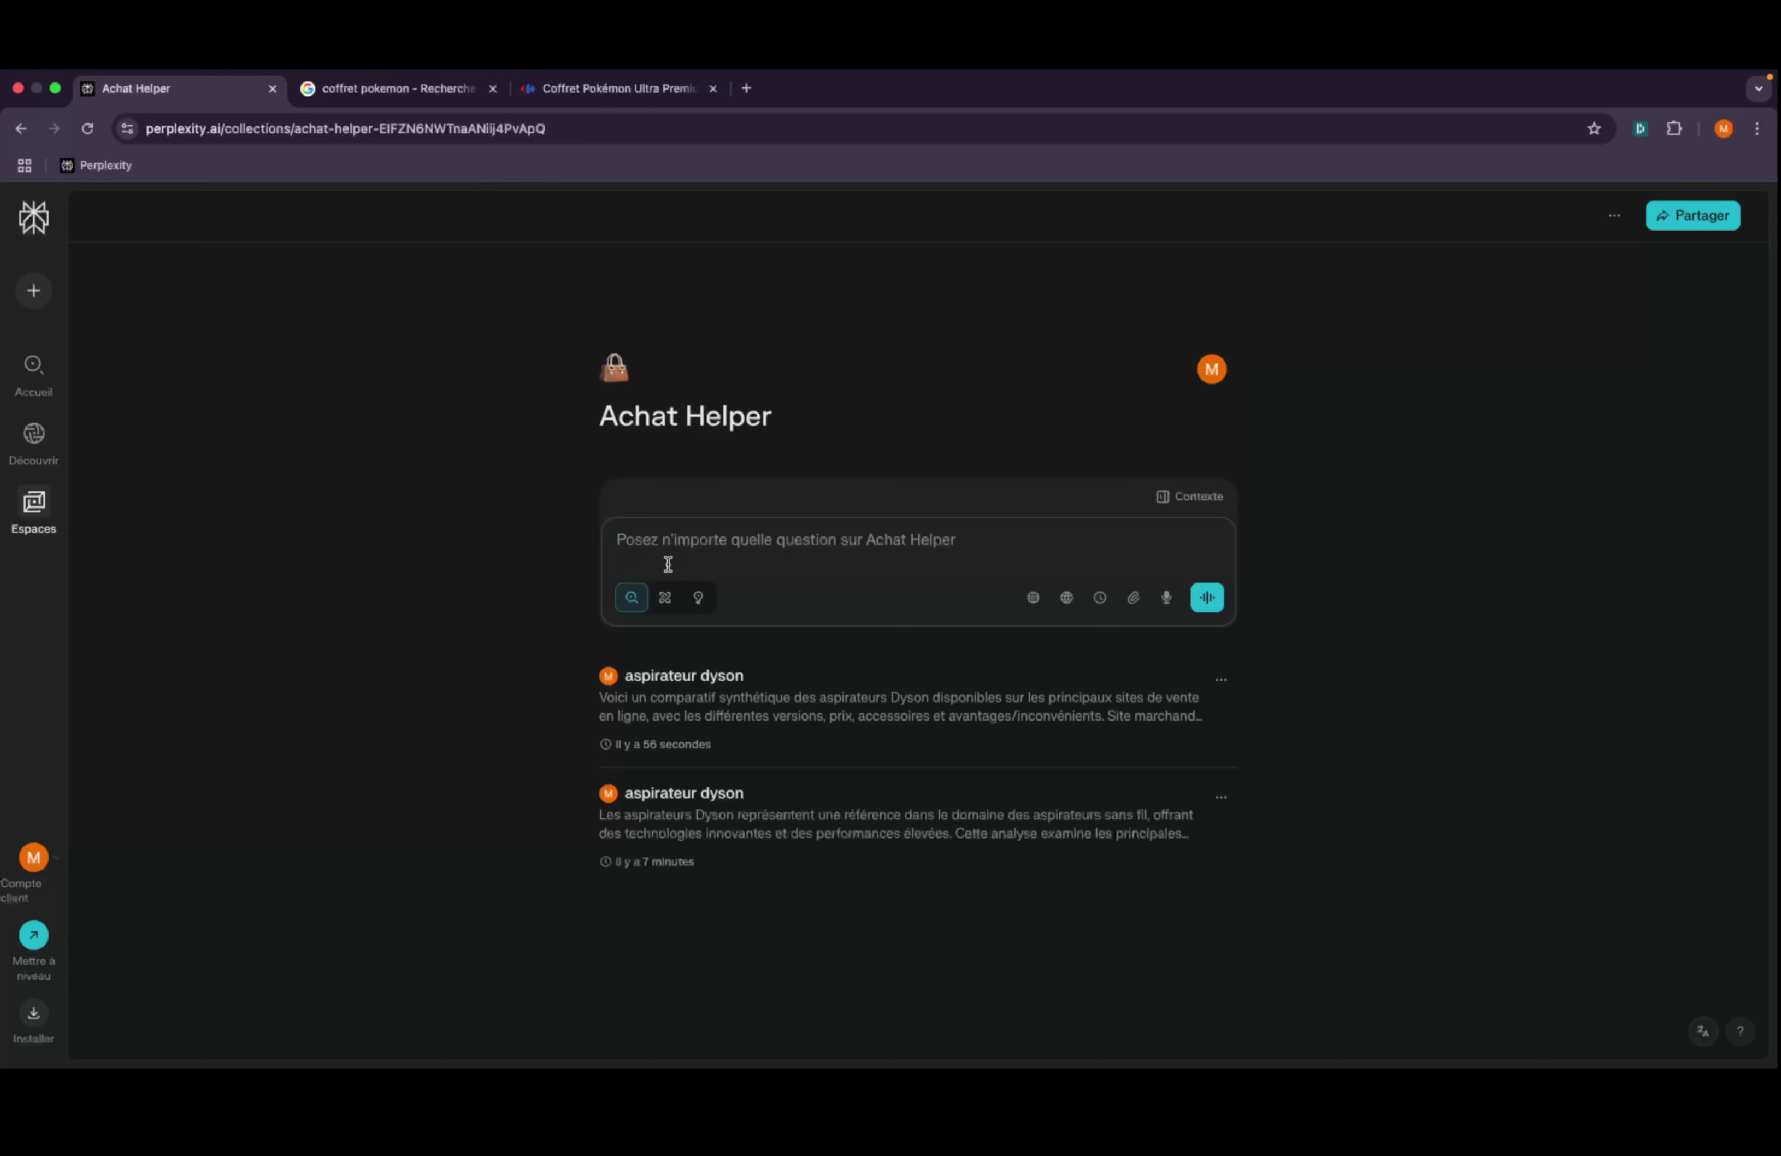
- Paste the Carrefour Terapagos Ex product URL as the Achat Helper query and submit it
left_click(644, 91)
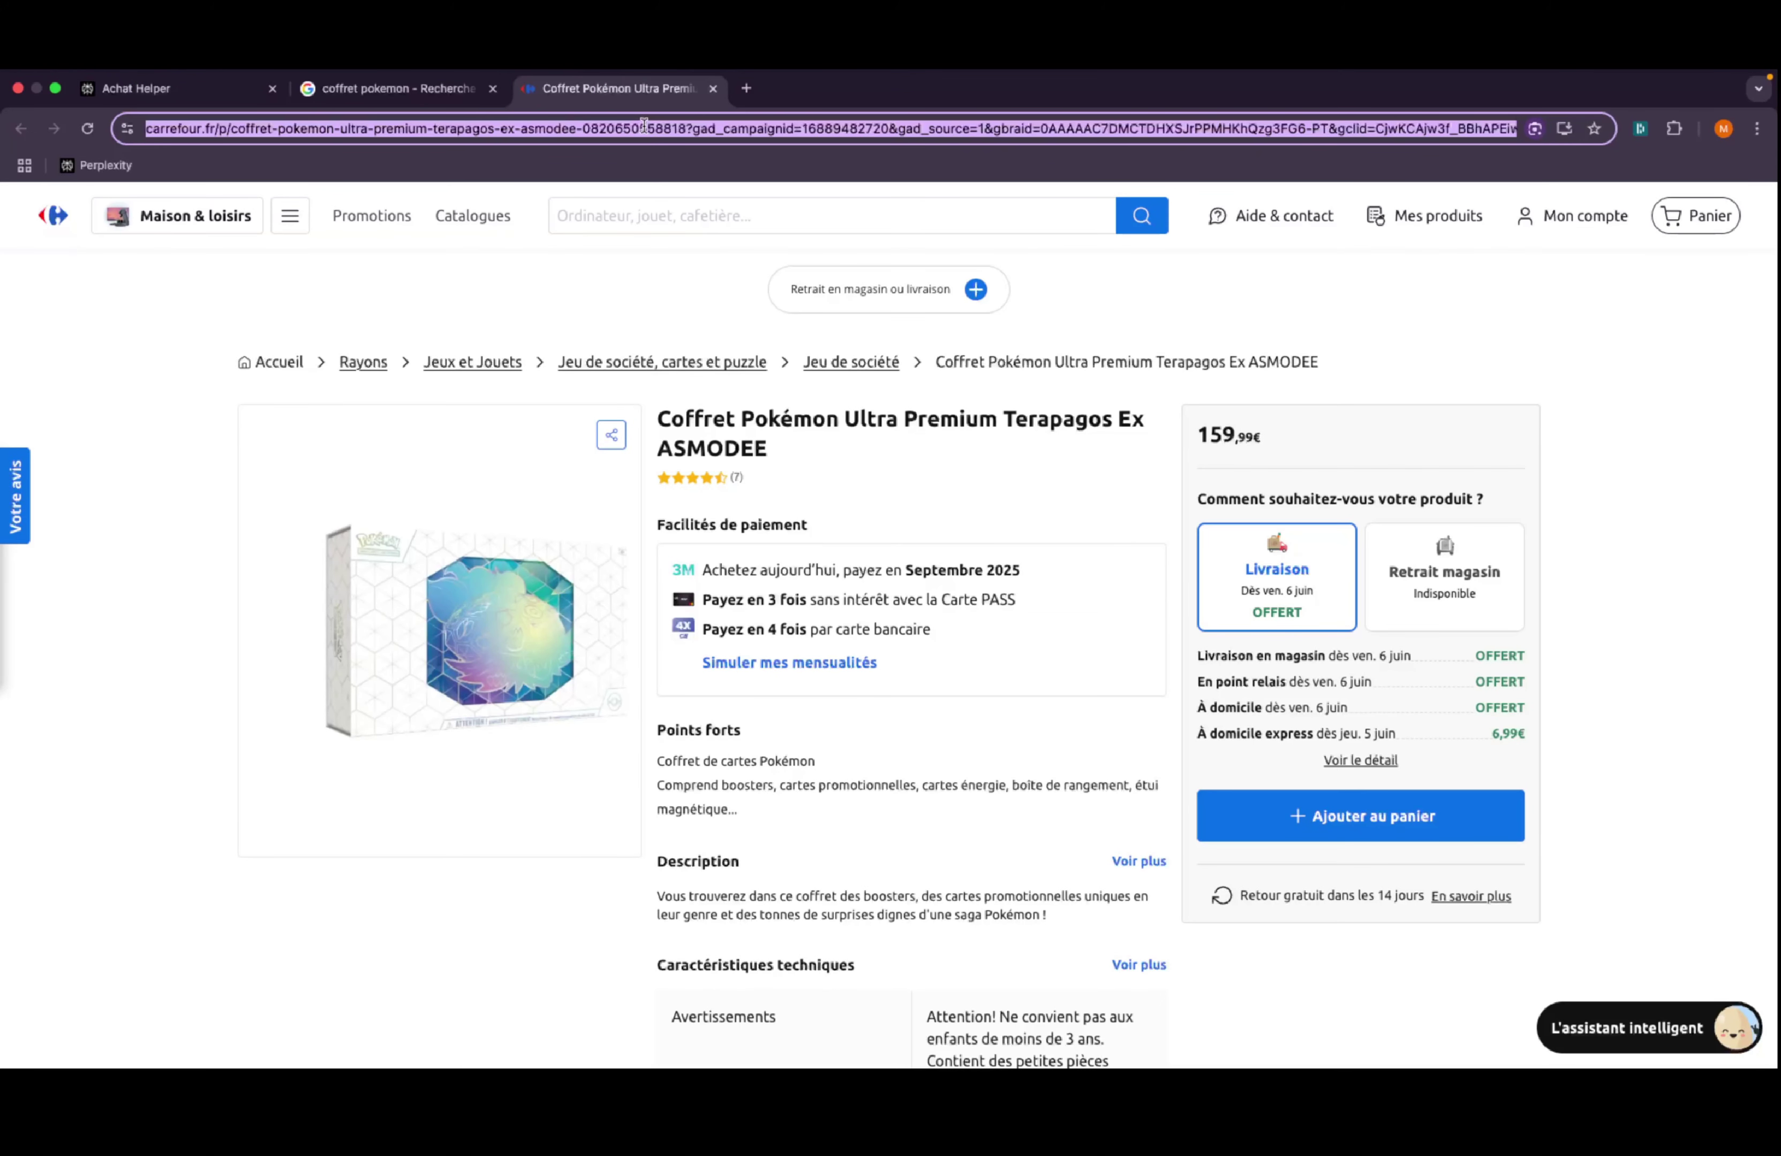
left_click(207, 95)
key("super+v")
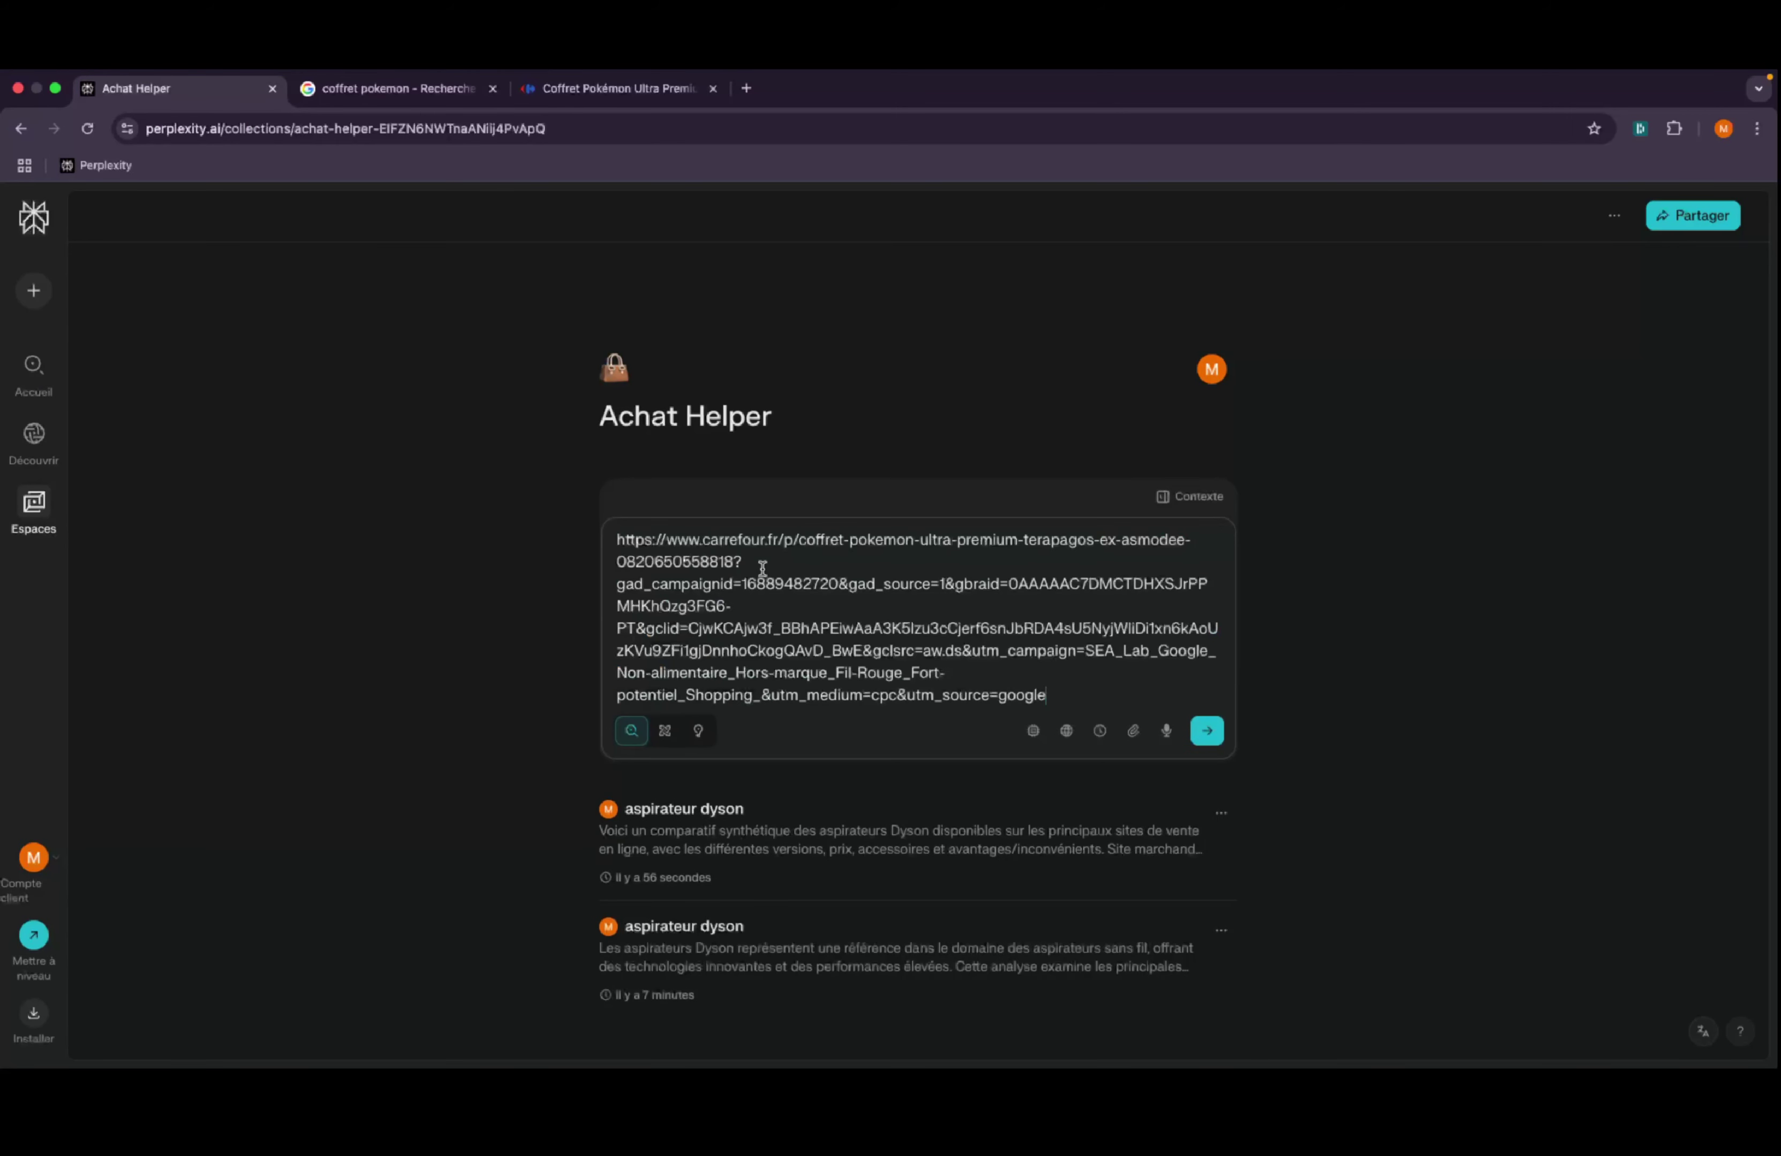
left_click(1205, 730)
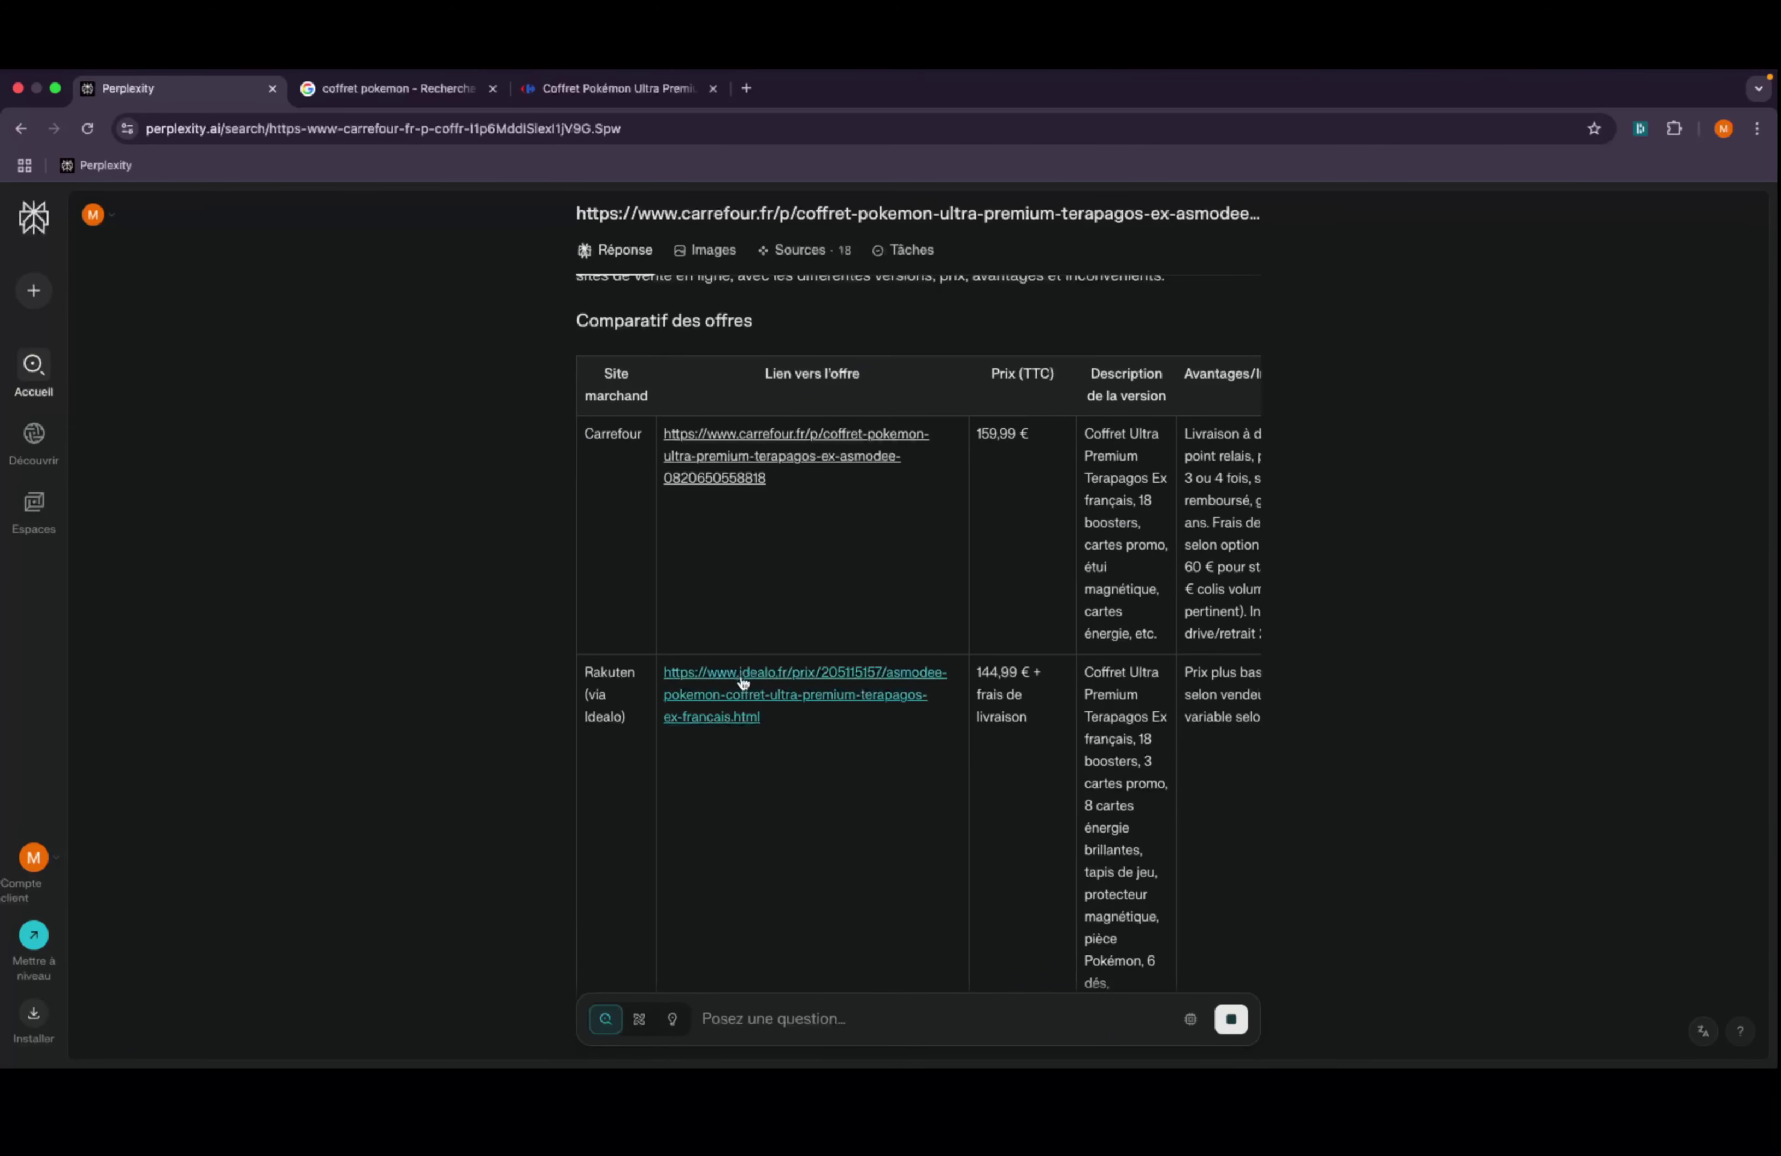
- Check the Rakuten offer's idealo page in a separate tab, accepting its cookies, and review the further offers in Perplexity's comparison table
right_click(747, 677)
left_click(780, 679)
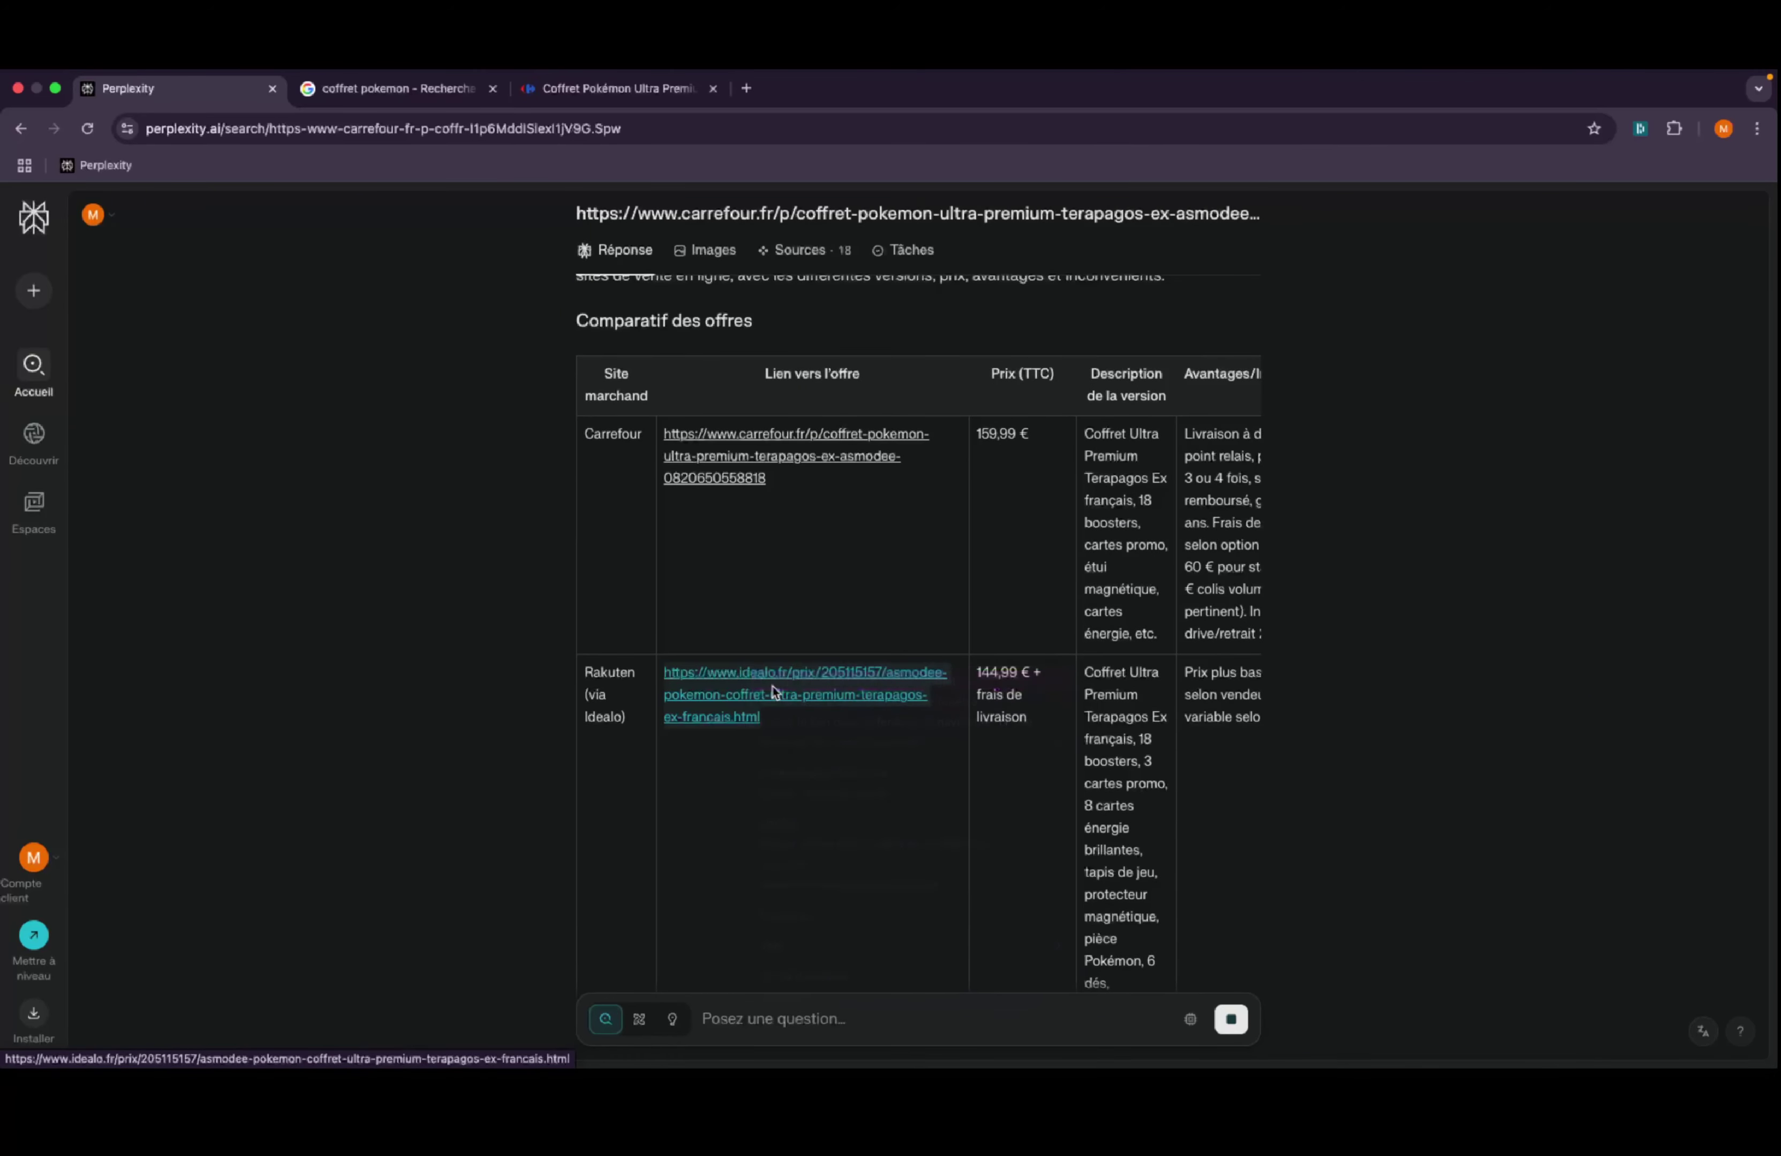
left_click(437, 89)
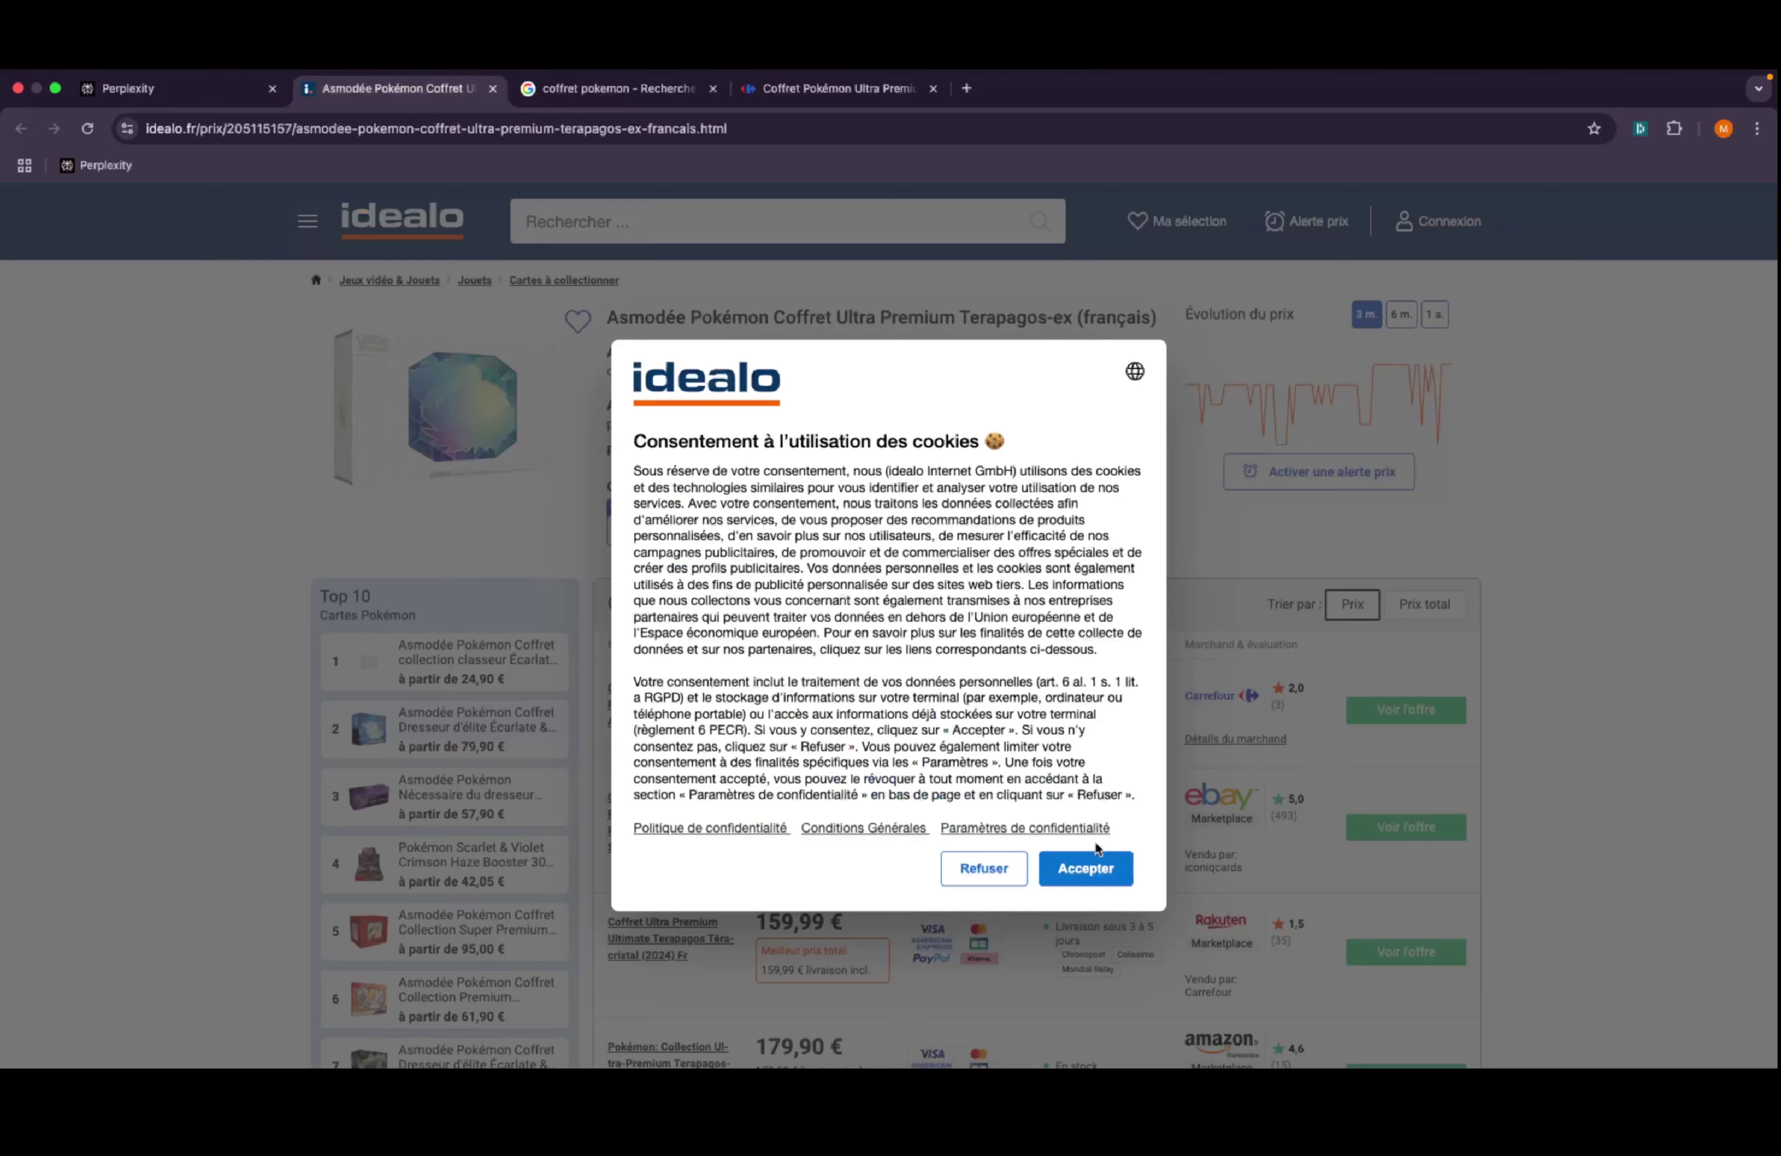
left_click(1086, 869)
left_click(493, 110)
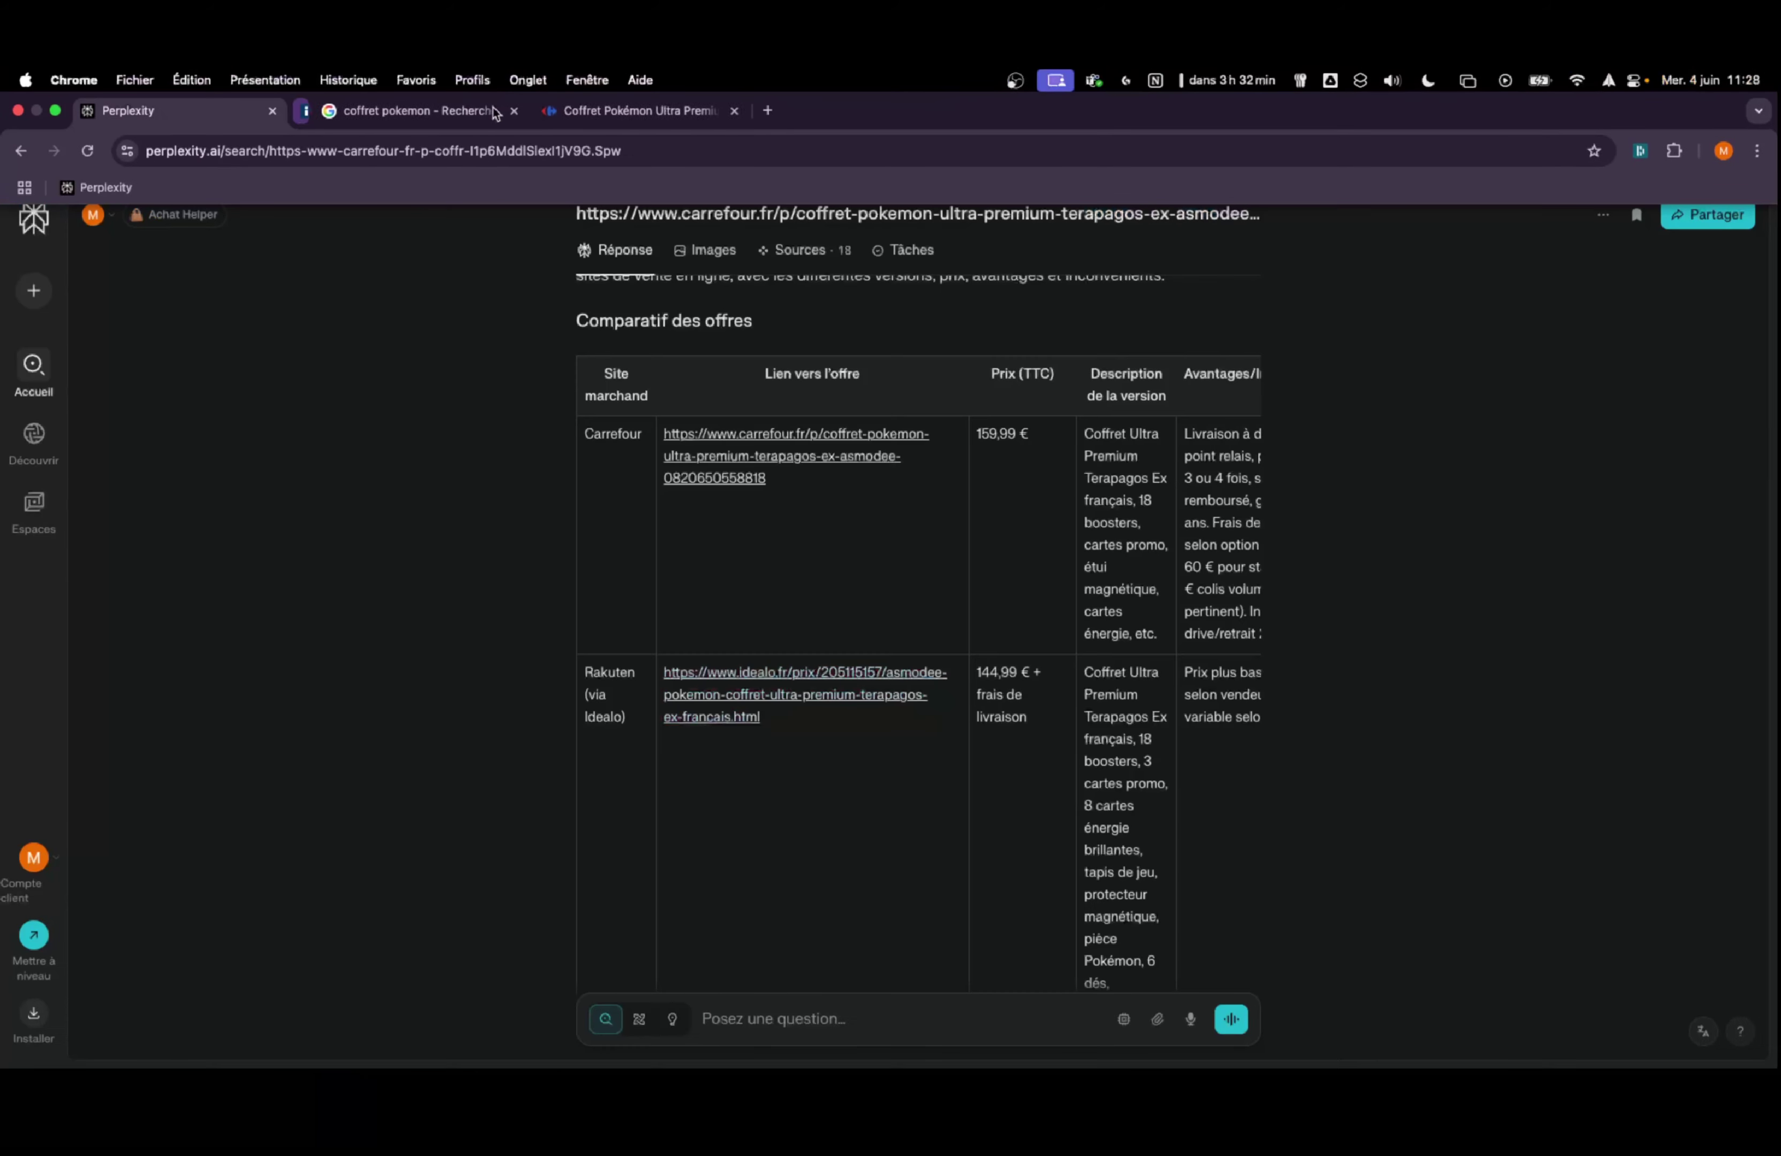
scroll(843, 802, "down", 5)
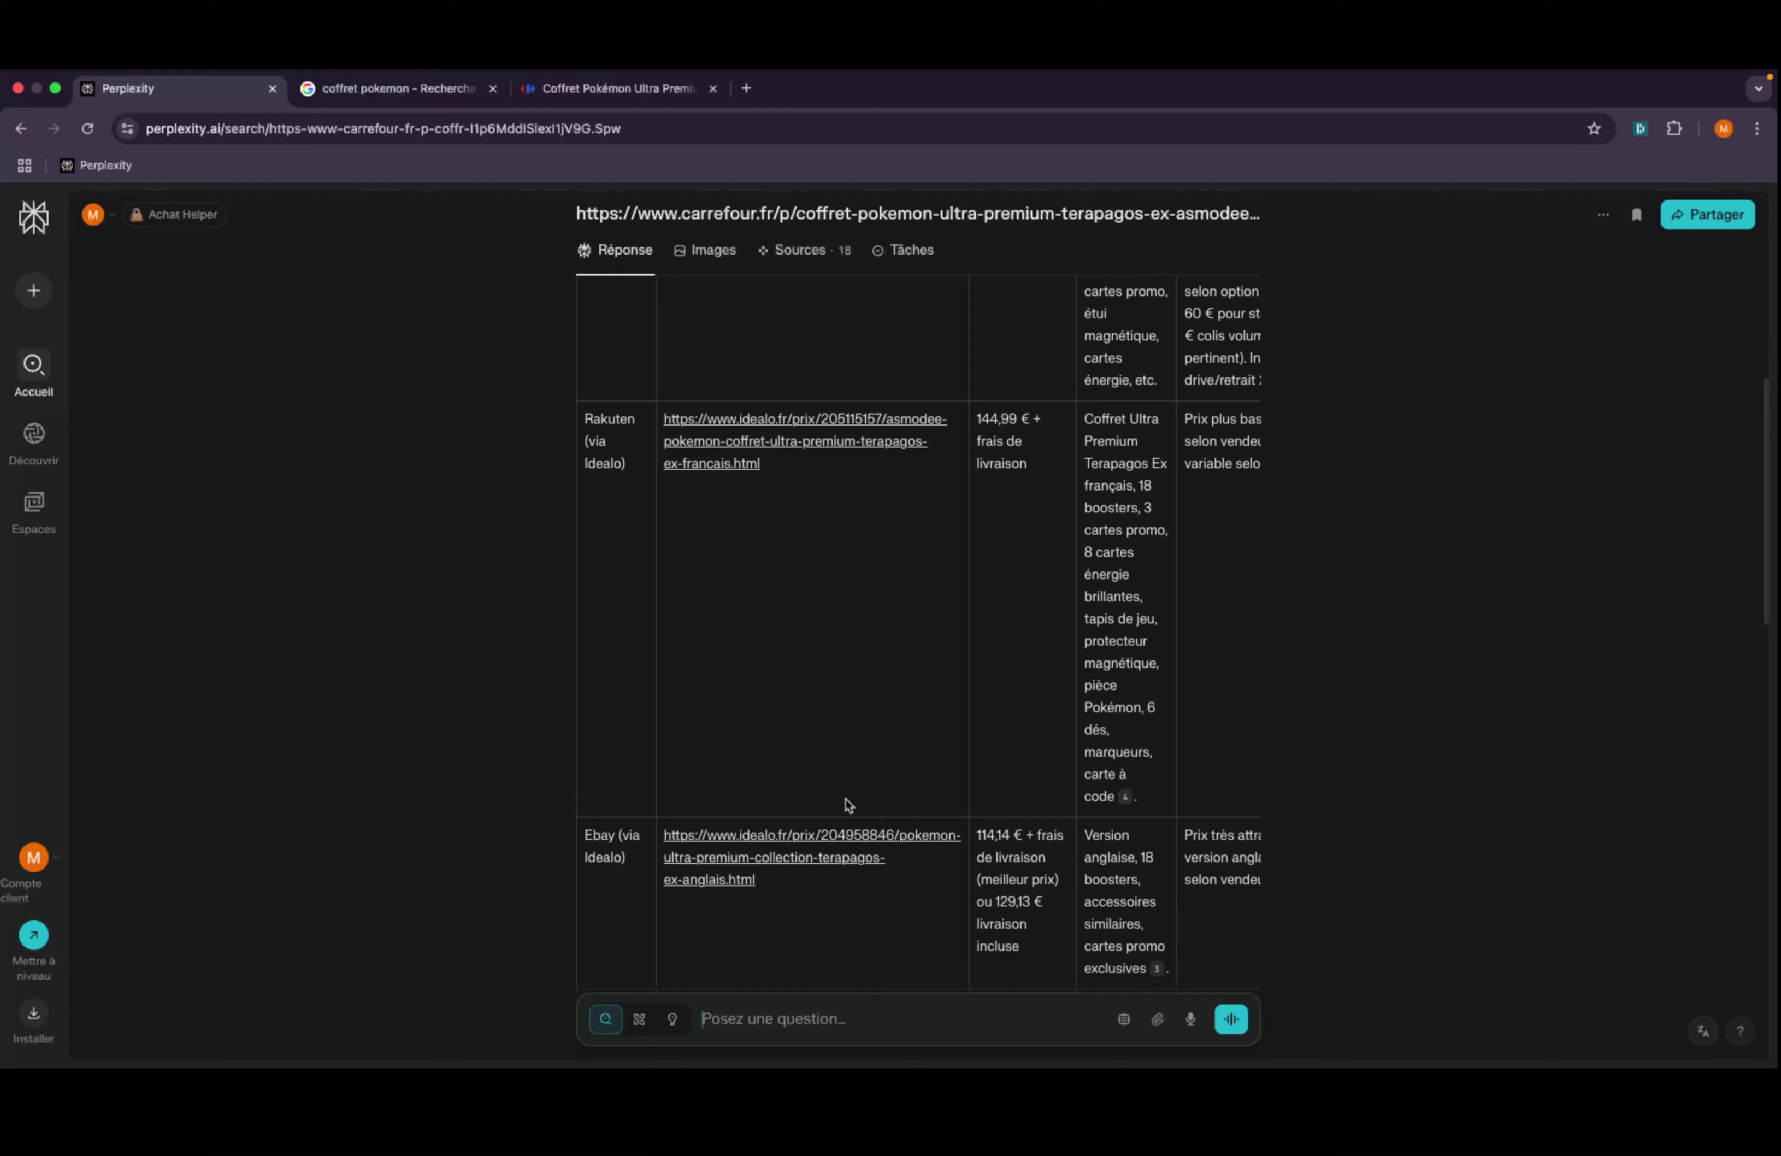
- Check the Pokesumo offer from the comparison table in a separate tab, closing that tab when done
scroll(848, 805, "down", 8)
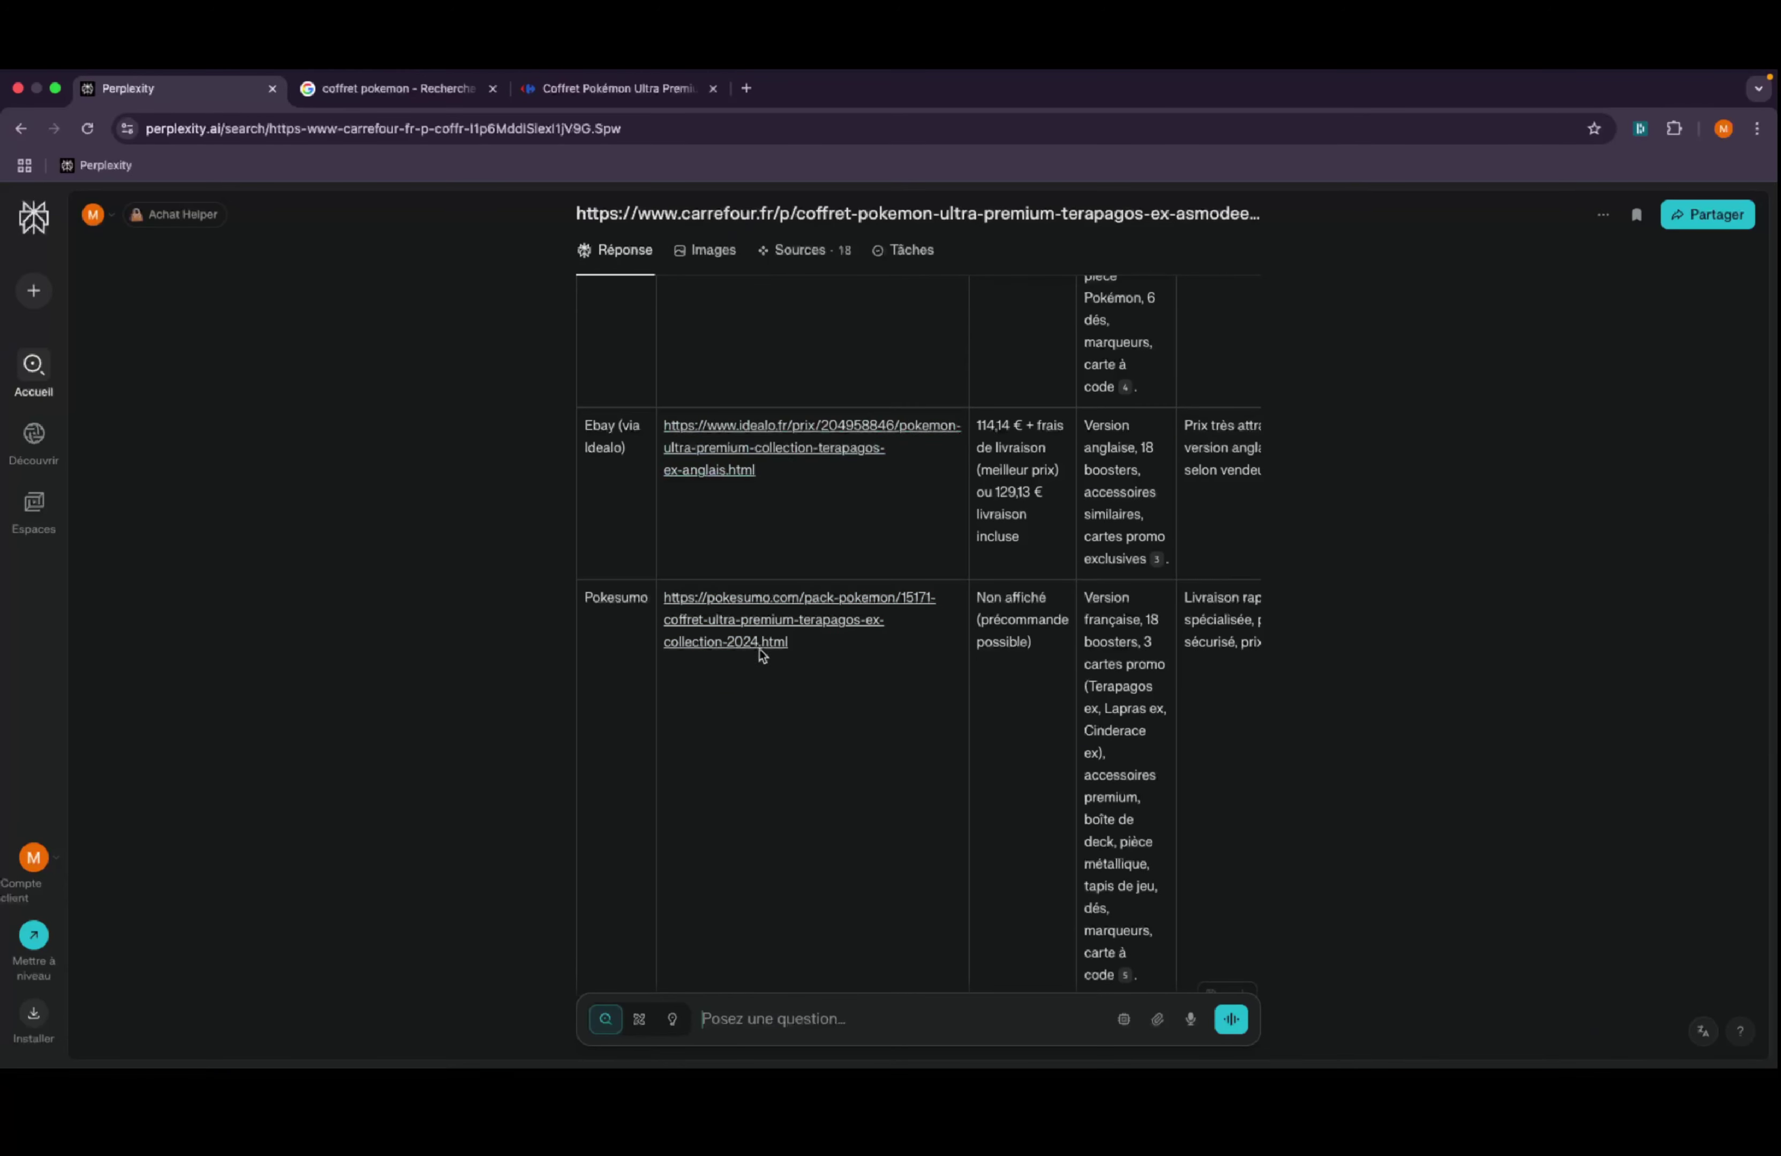
right_click(739, 597)
left_click(758, 603)
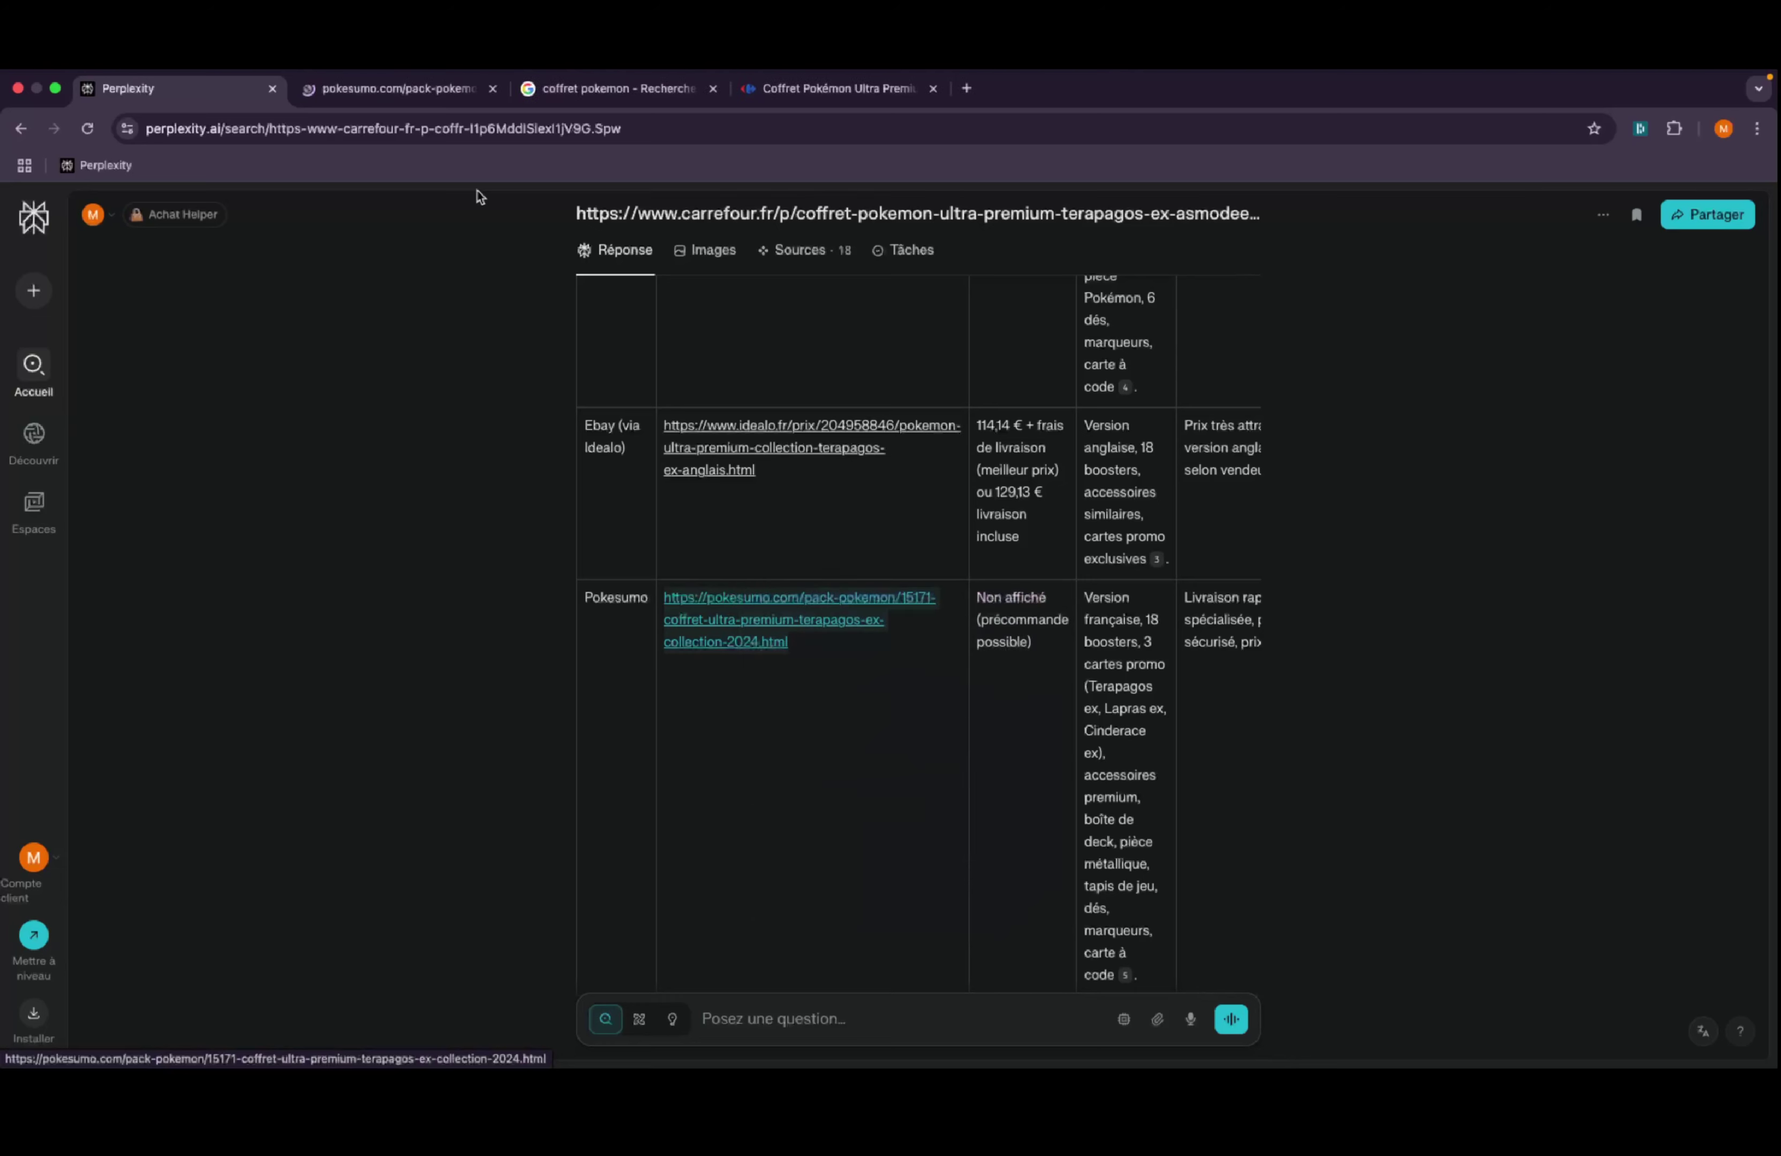
key("ctrl+Tab")
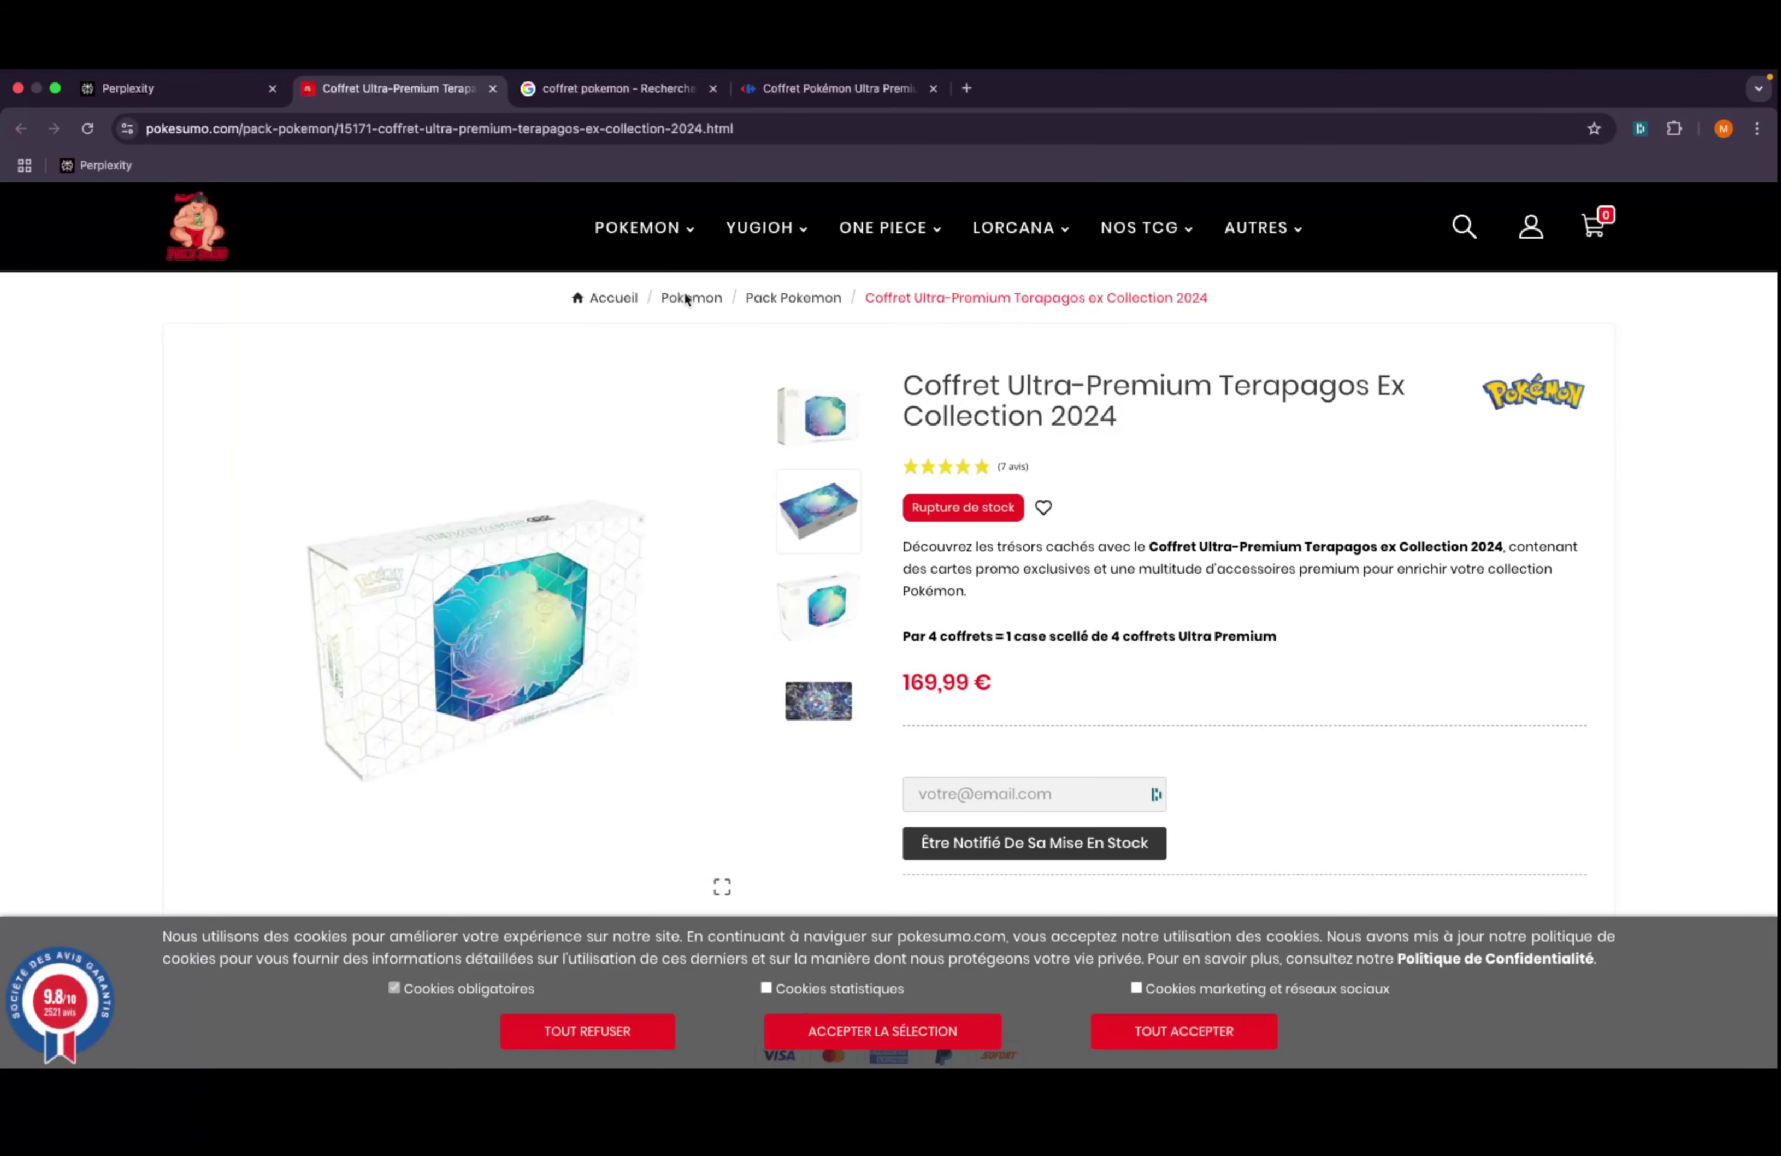
left_click(492, 89)
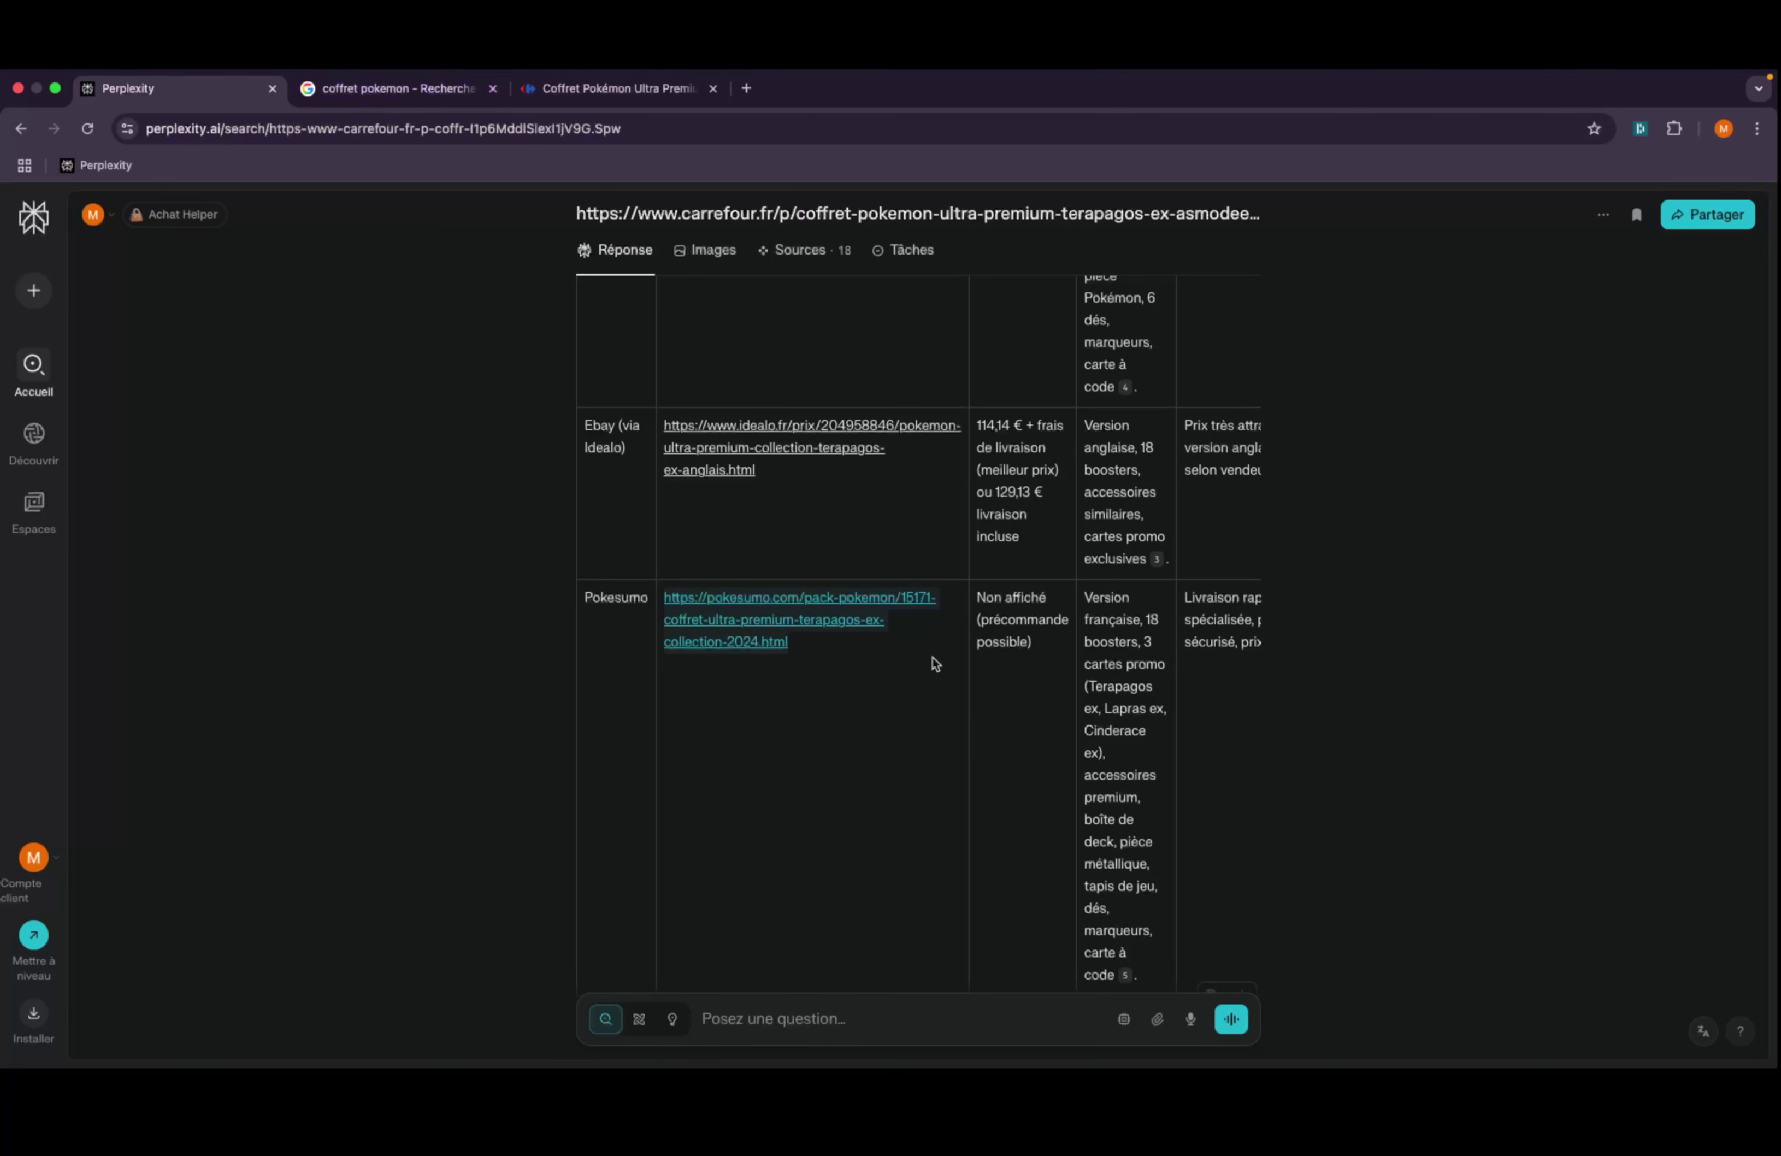
- Dismiss the Pro upgrade notice and review the whole comparison answer, from the offers table down to the final recommendation
scroll(1114, 753, "down", 2)
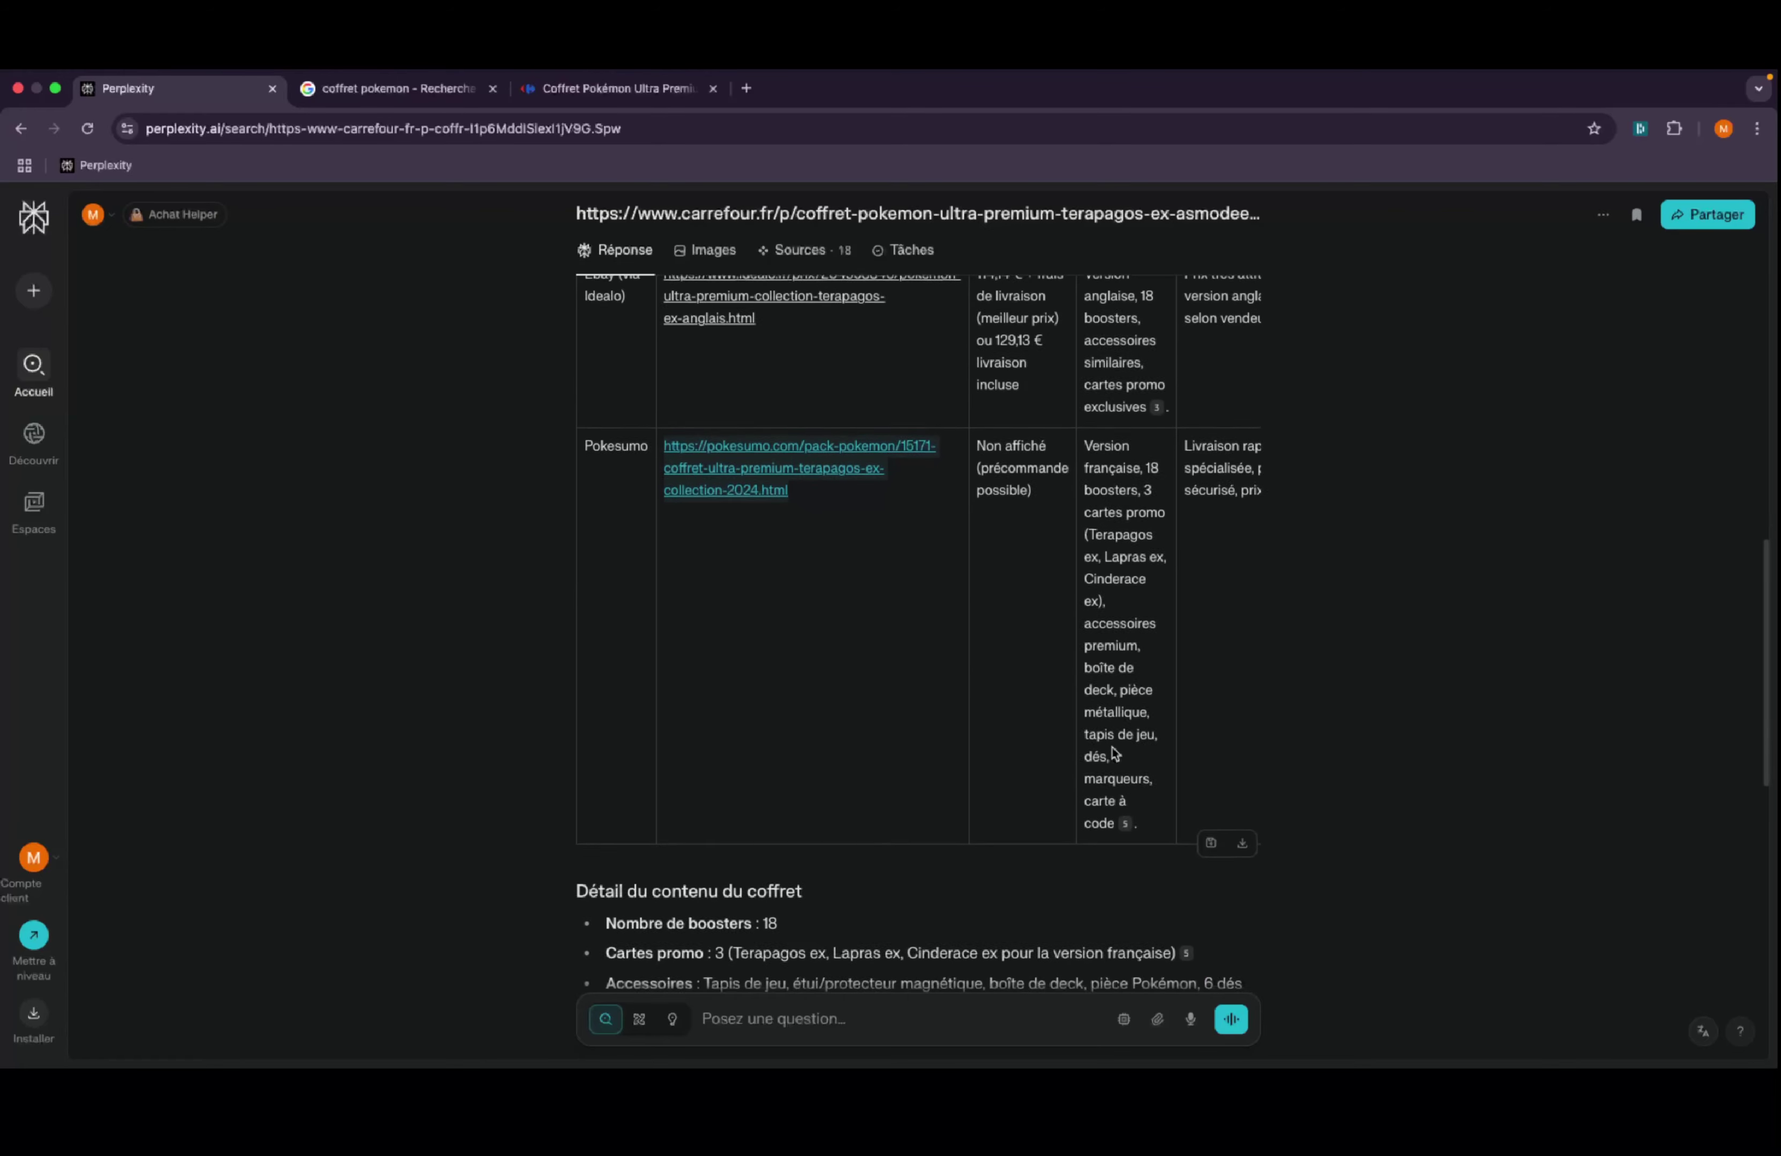
scroll(1047, 515, "up", 5)
scroll(1047, 515, "up", 3)
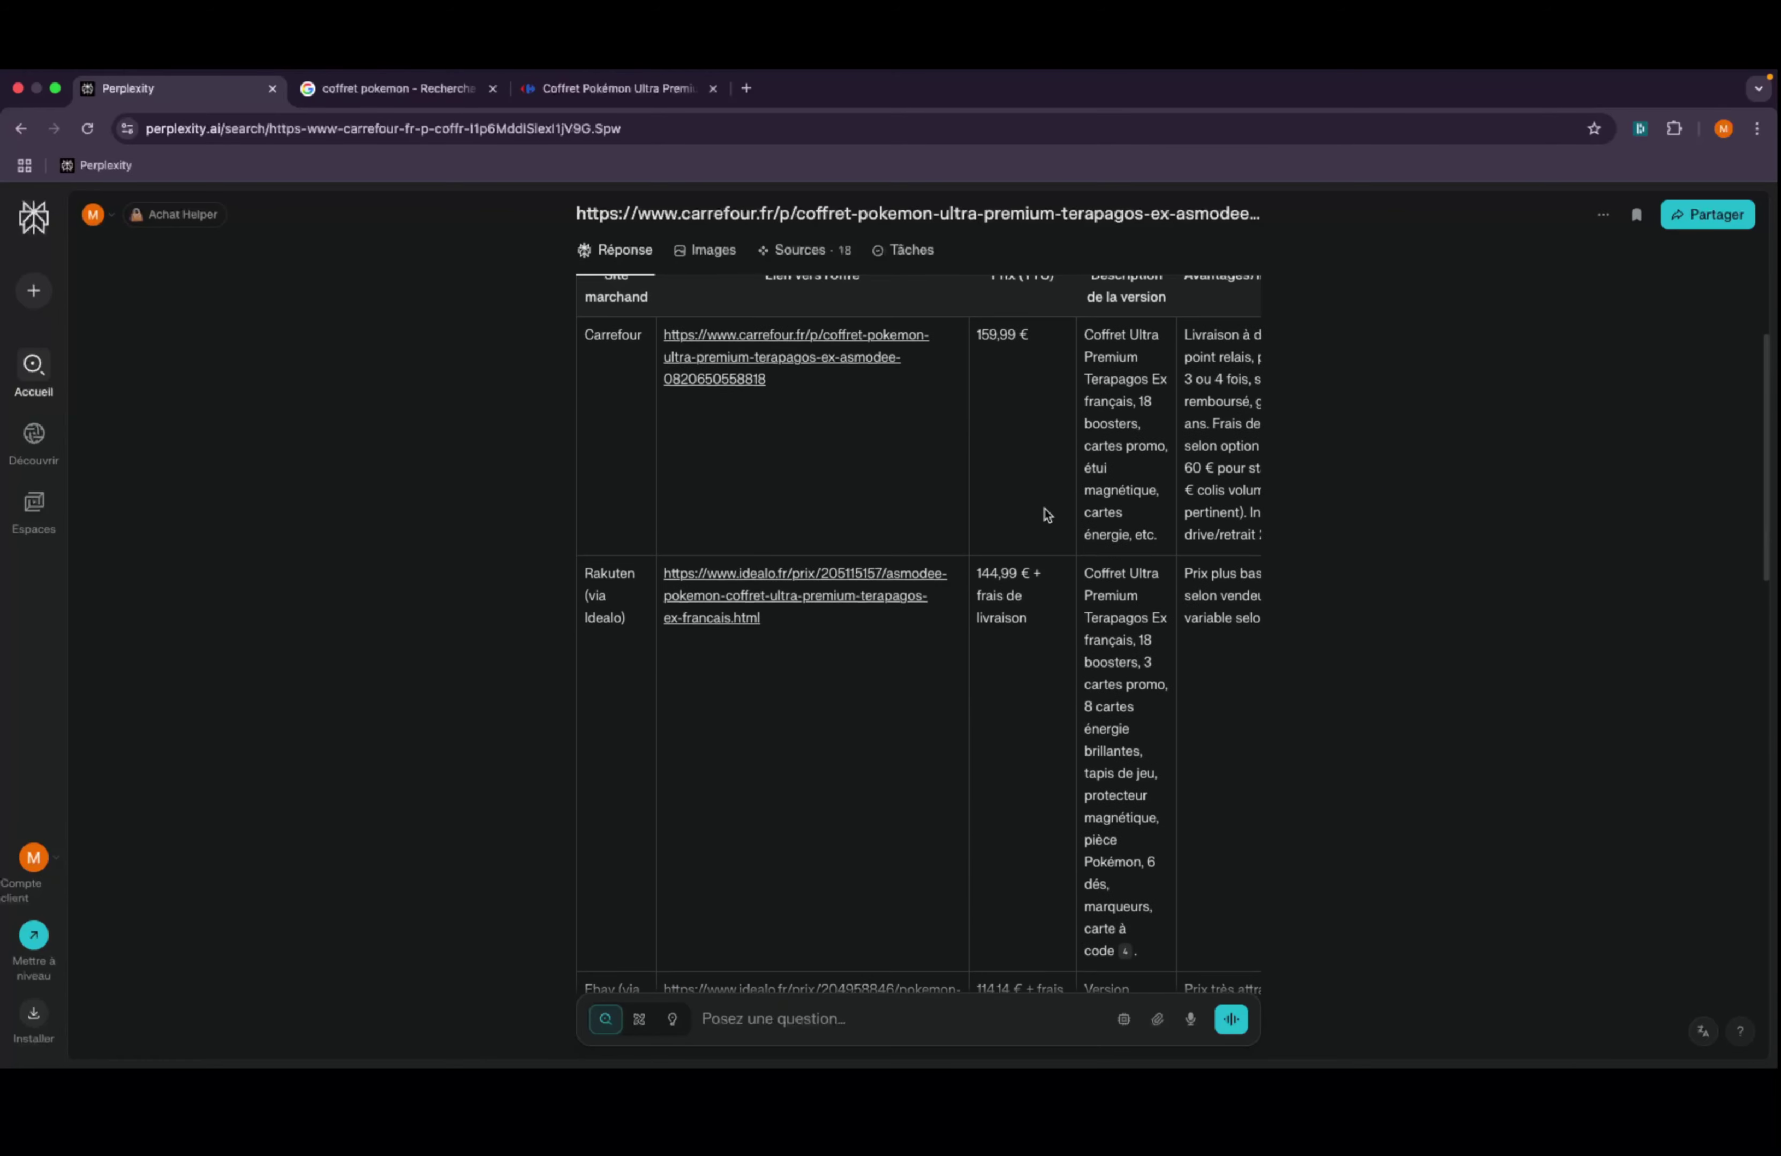
scroll(1047, 515, "down", 6)
scroll(1047, 515, "down", 5)
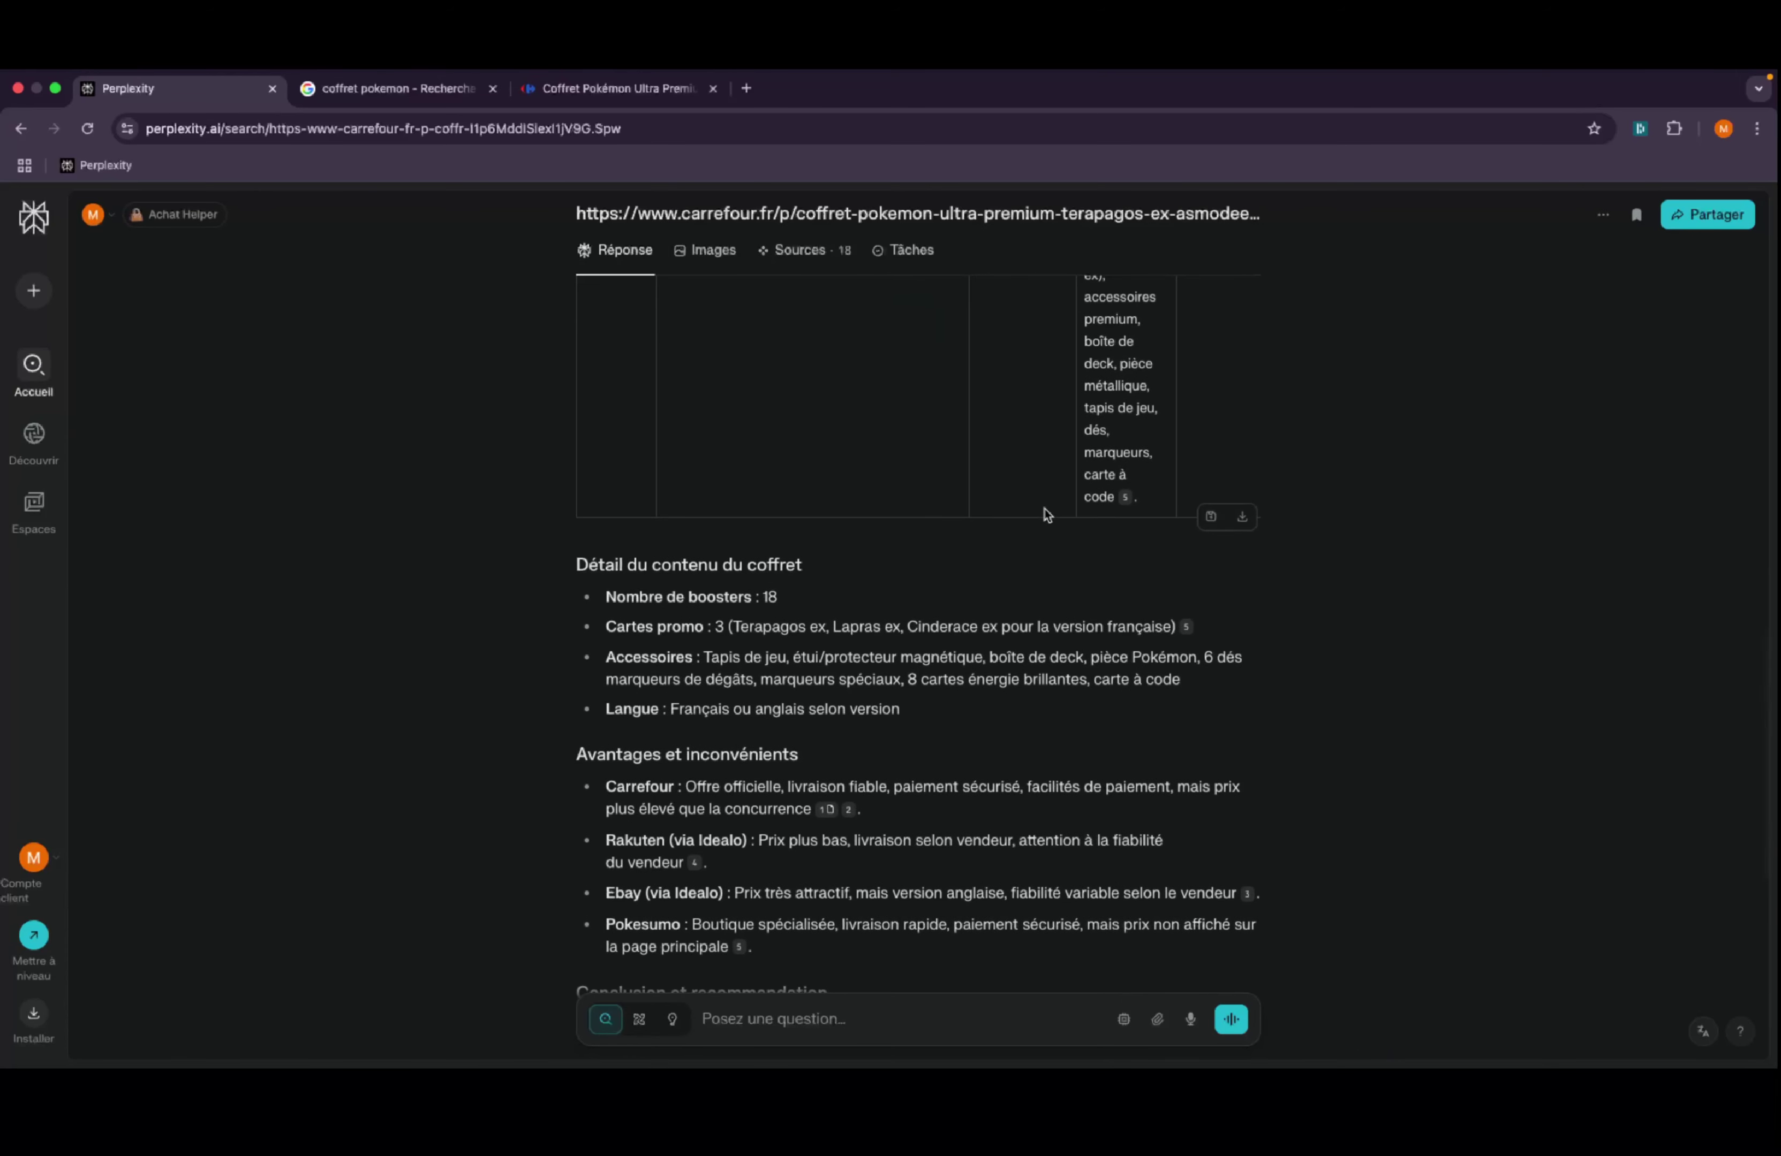
scroll(1047, 515, "up", 15)
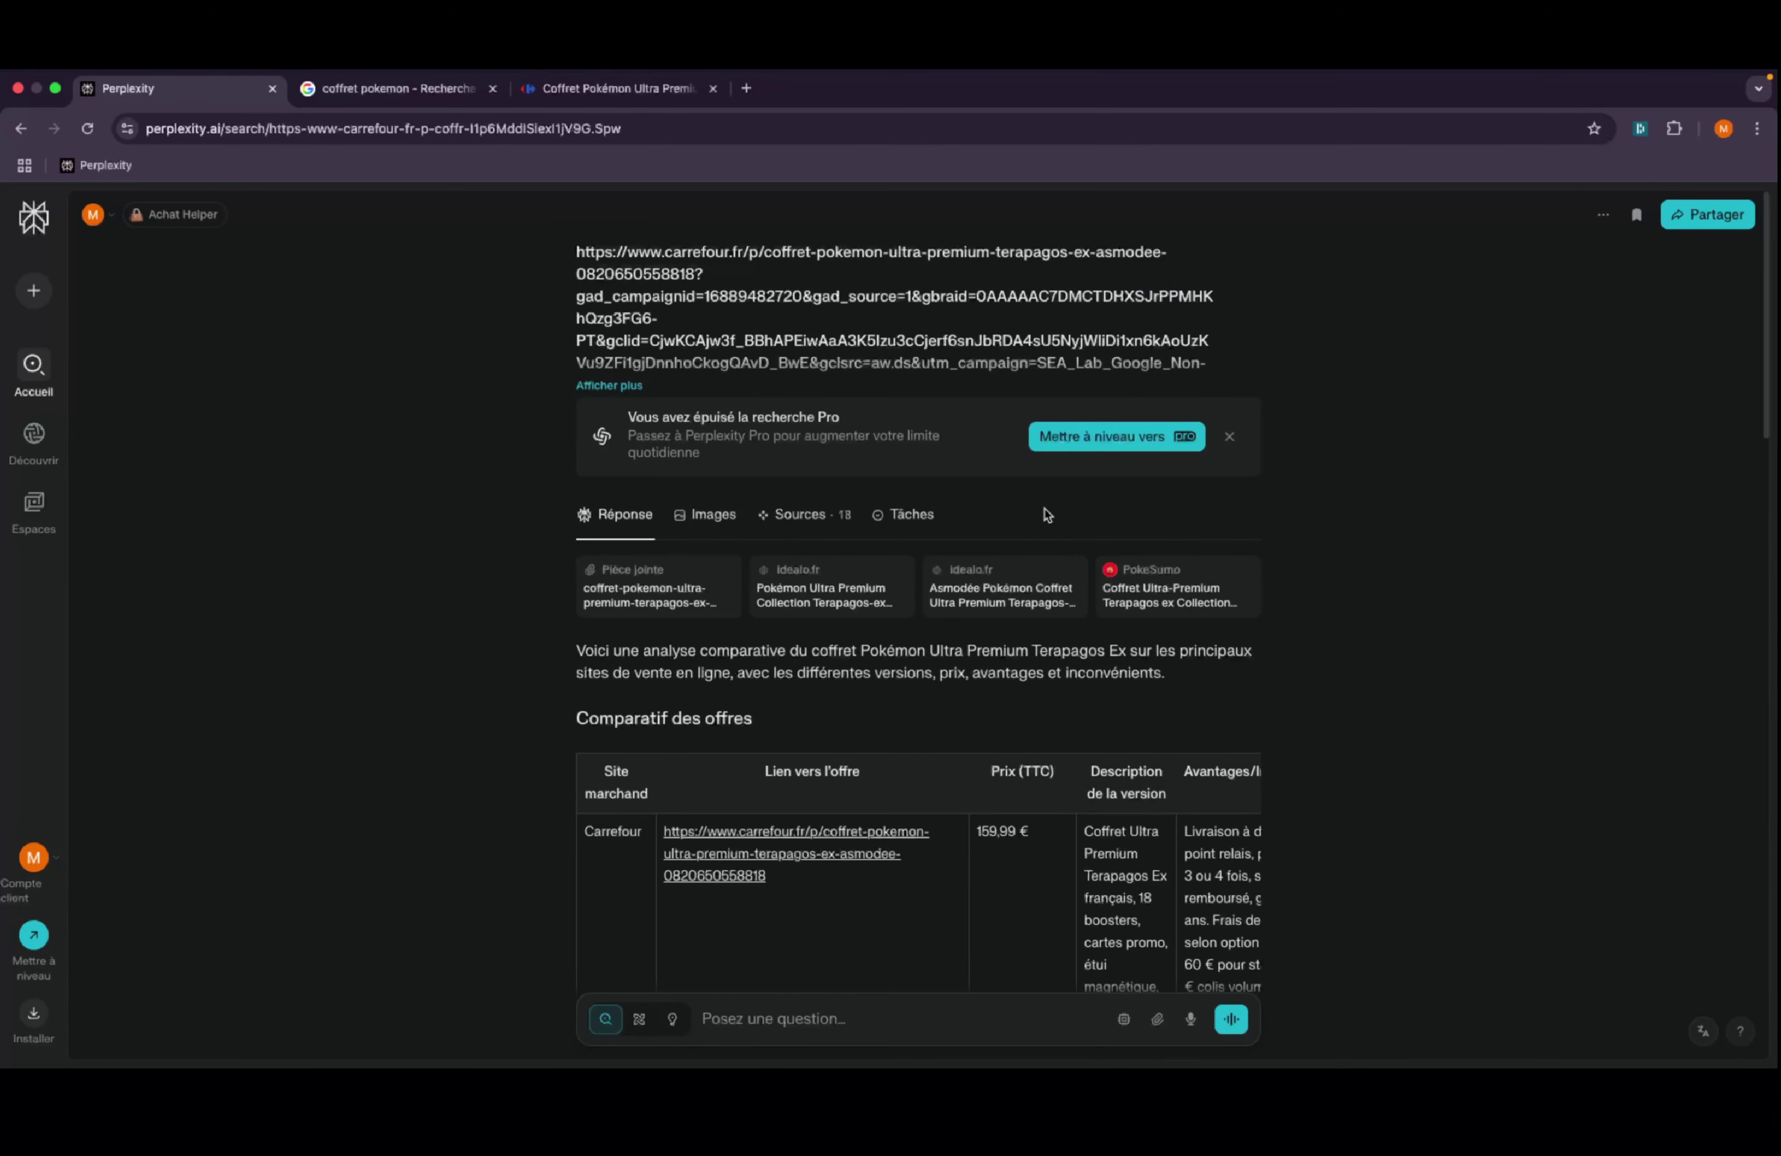
left_click(1229, 436)
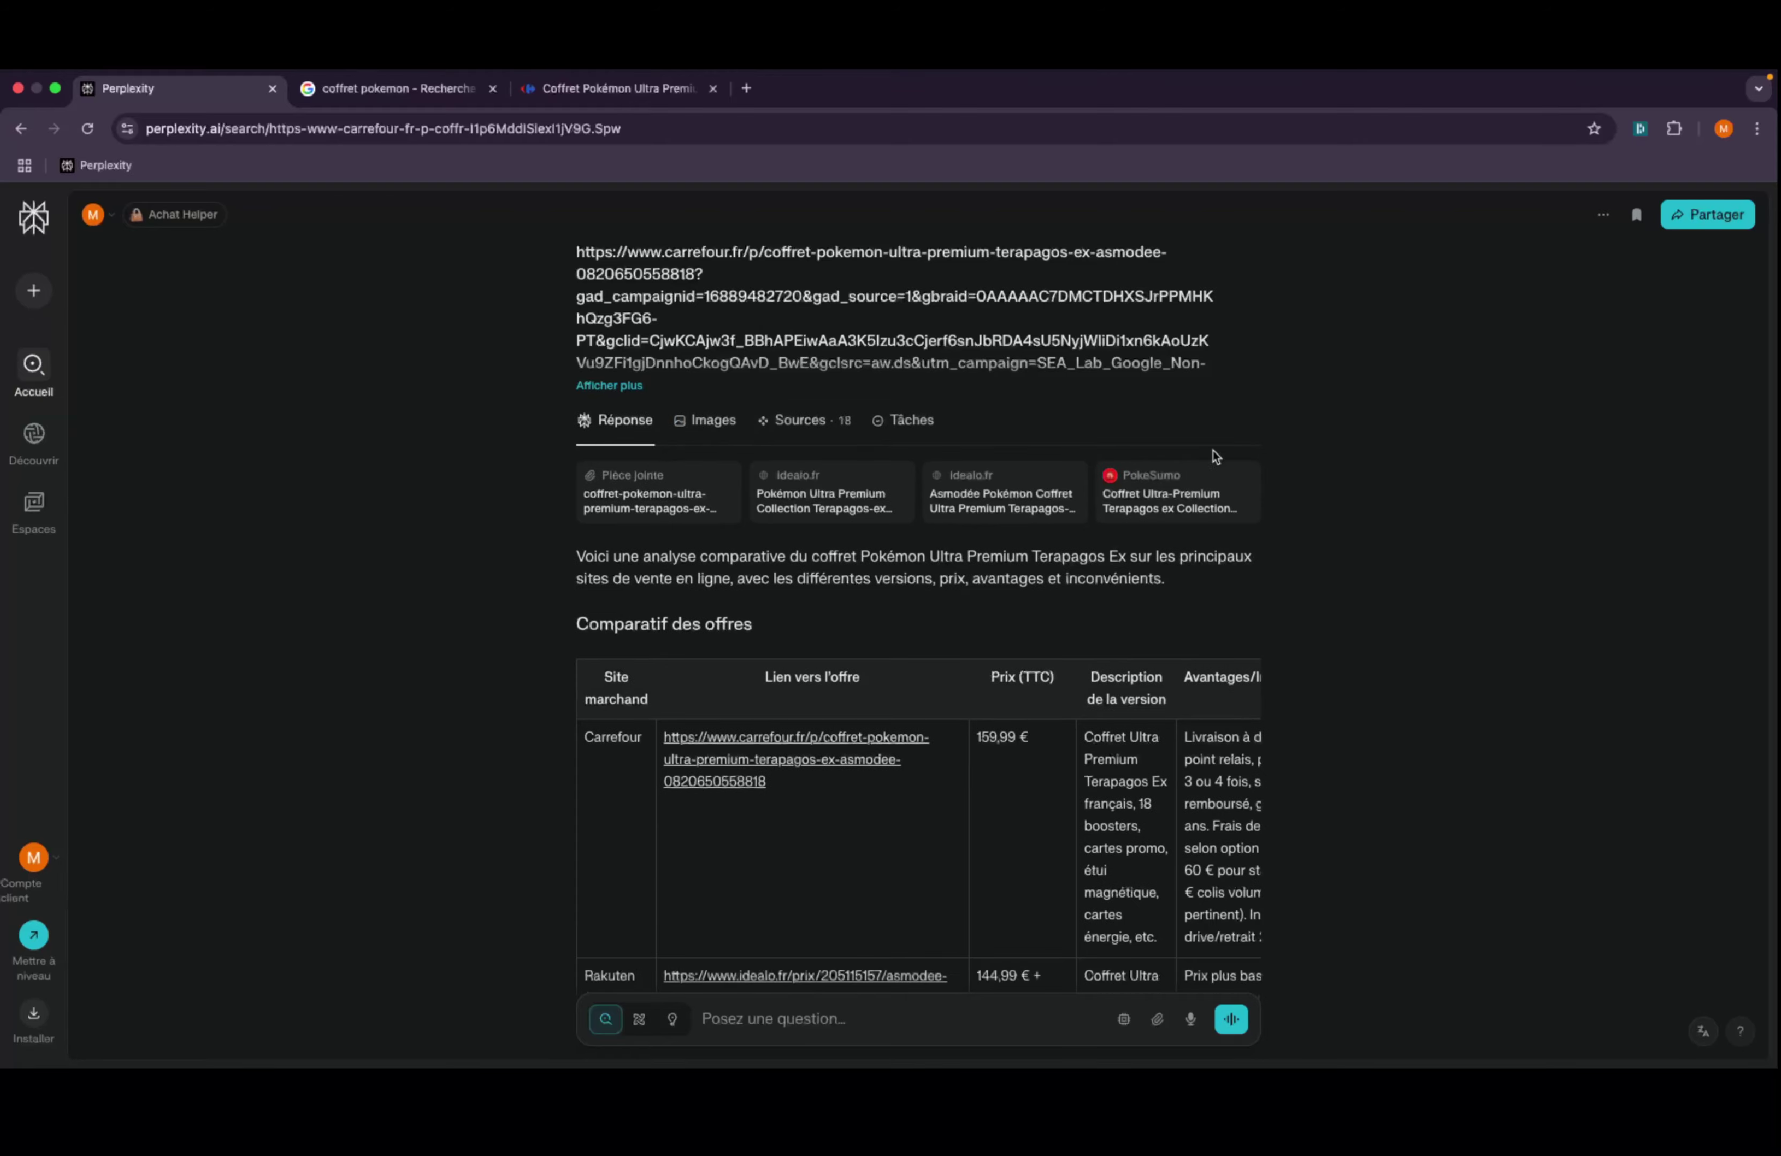
scroll(921, 734, "down", 12)
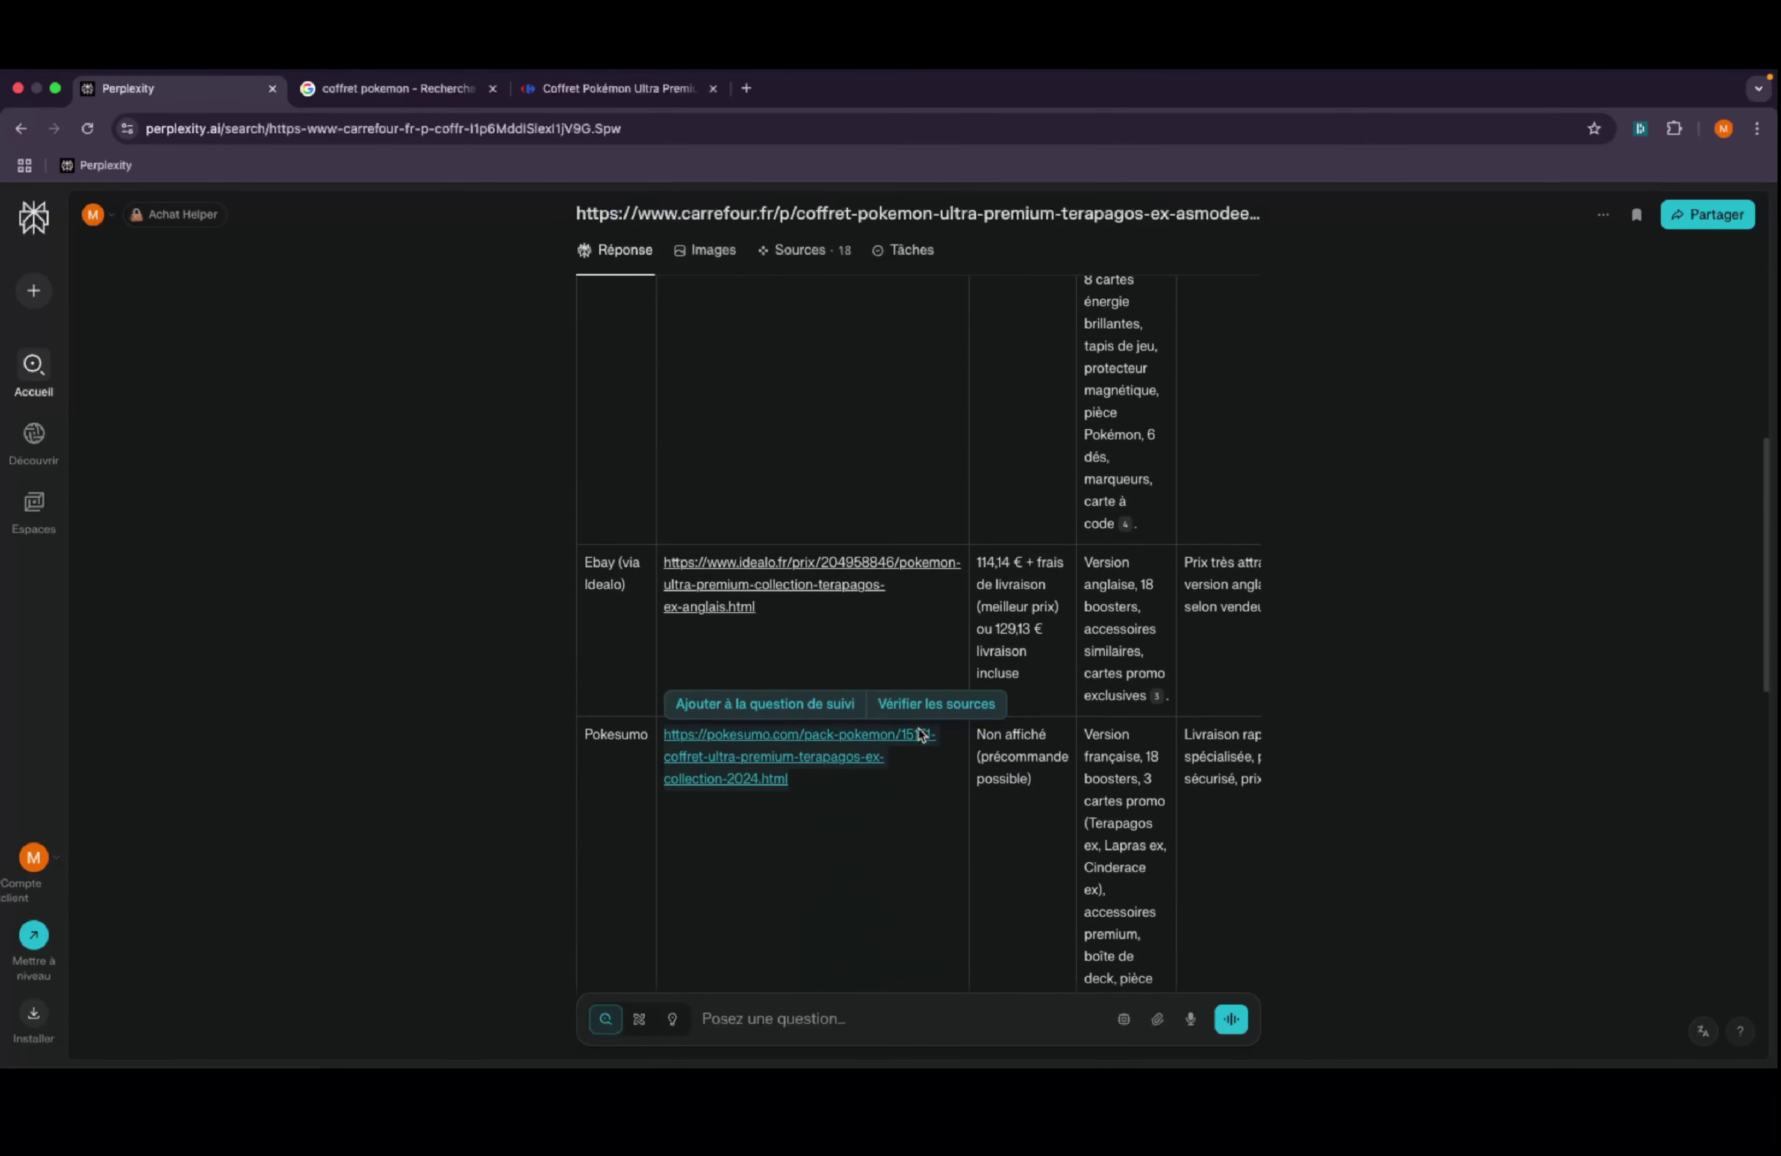
scroll(922, 734, "down", 10)
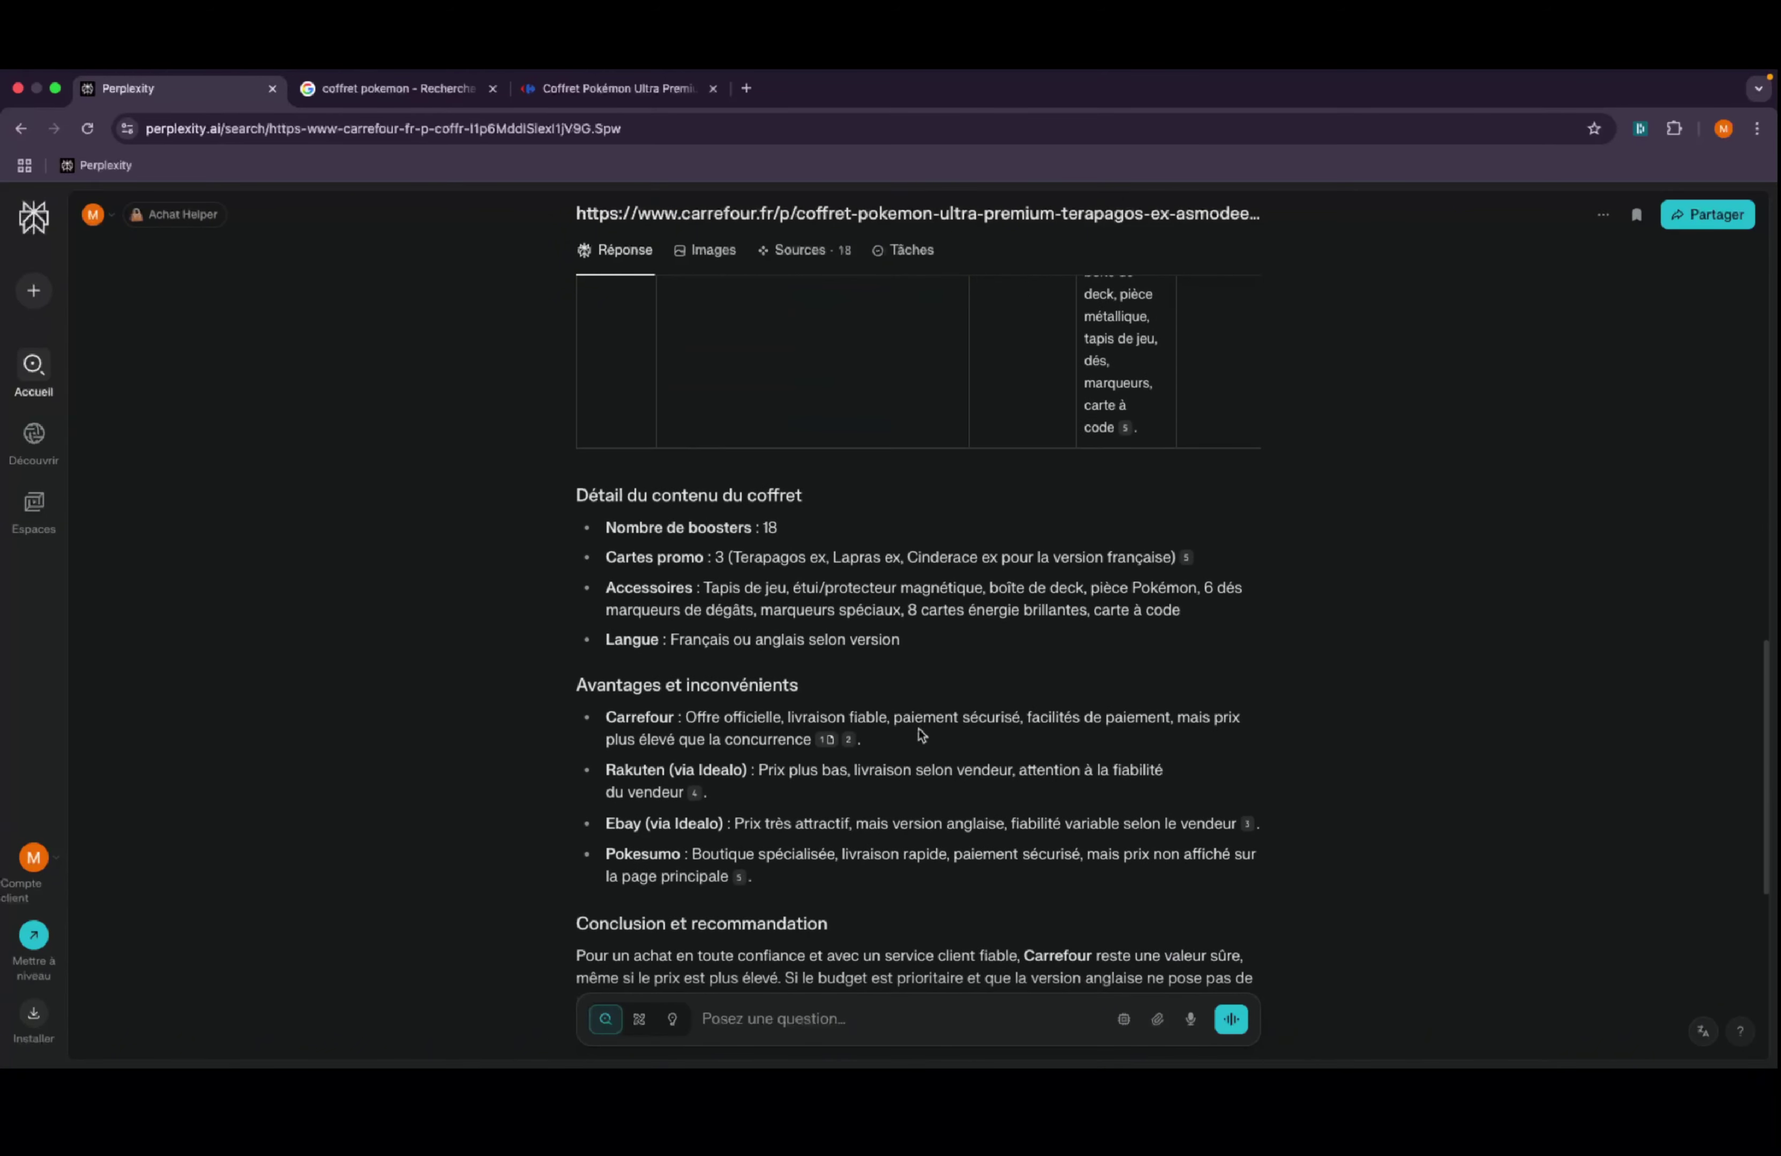
scroll(922, 735, "down", 6)
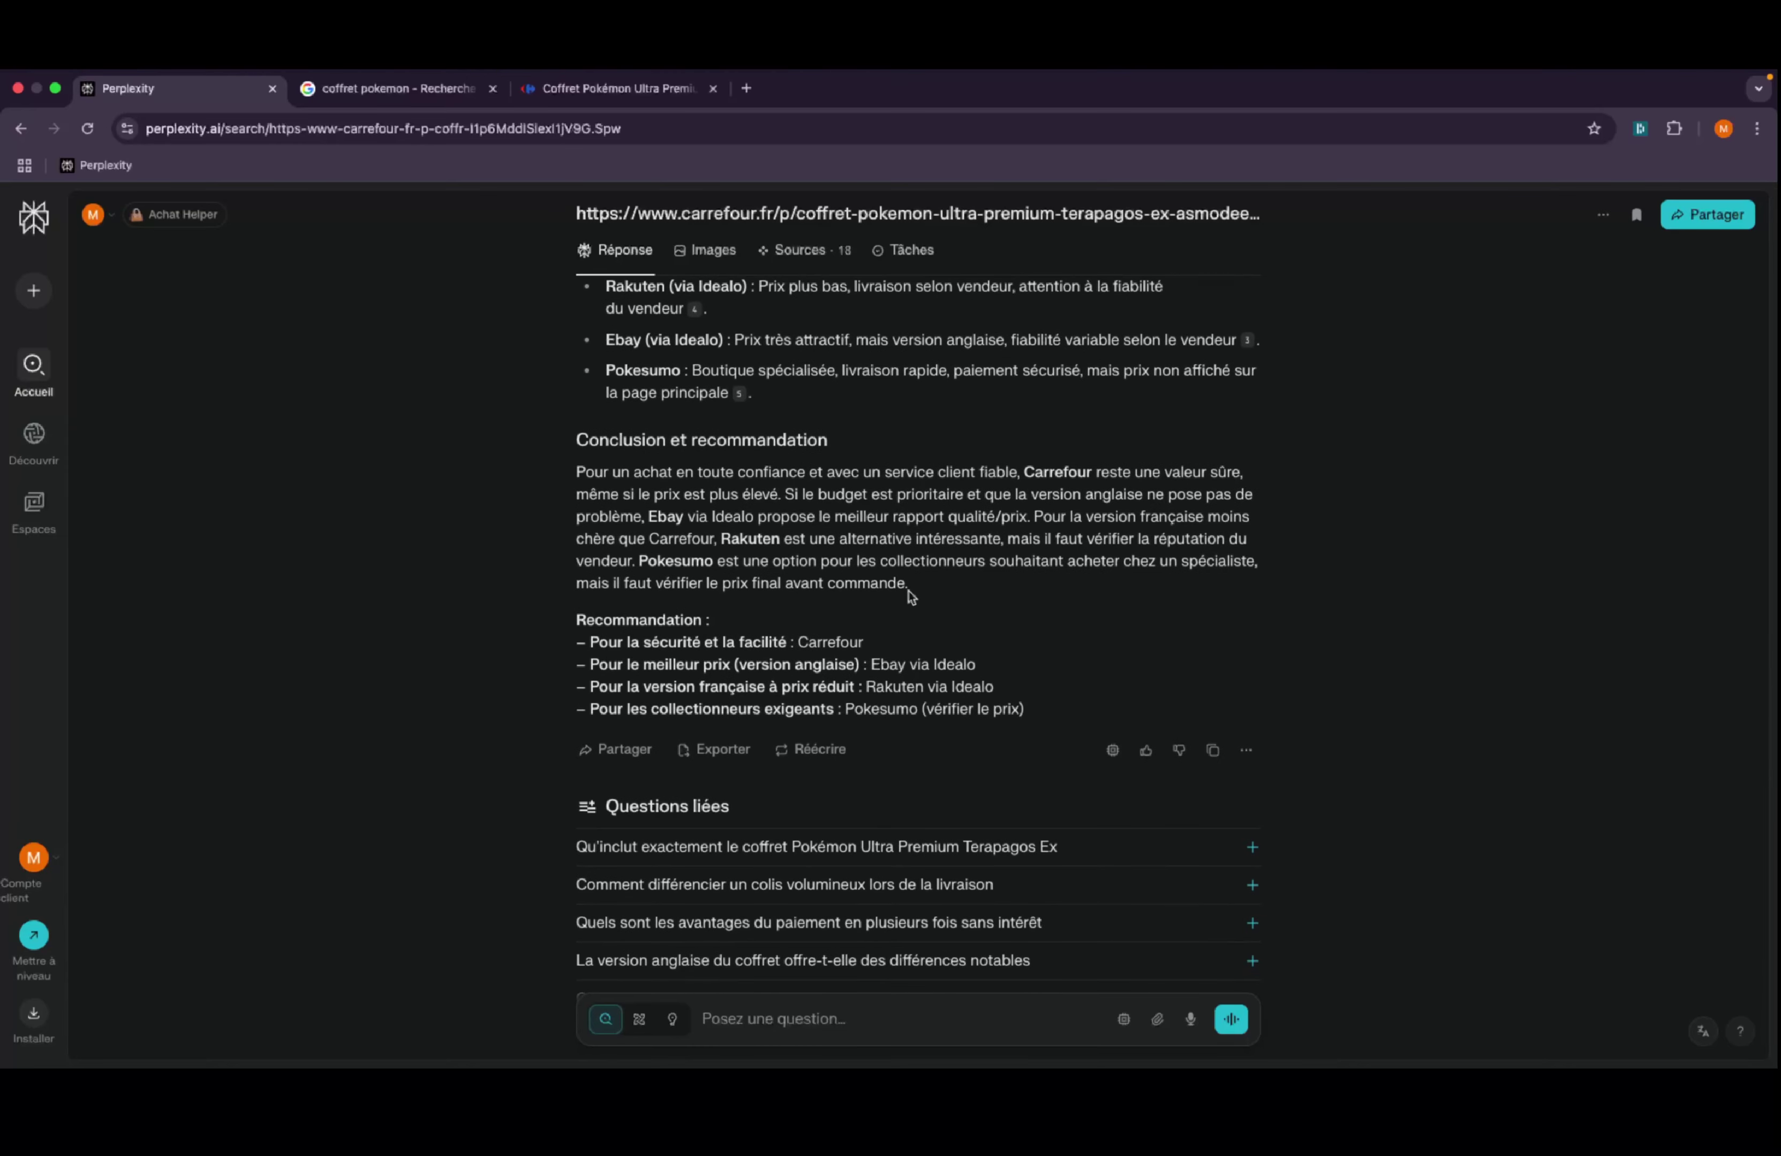
- Switch to Sublime Text, highlight the "PDF" and "Agent ultra simple" entries in the agent list, and return to Perplexity
key("ctrl+Left")
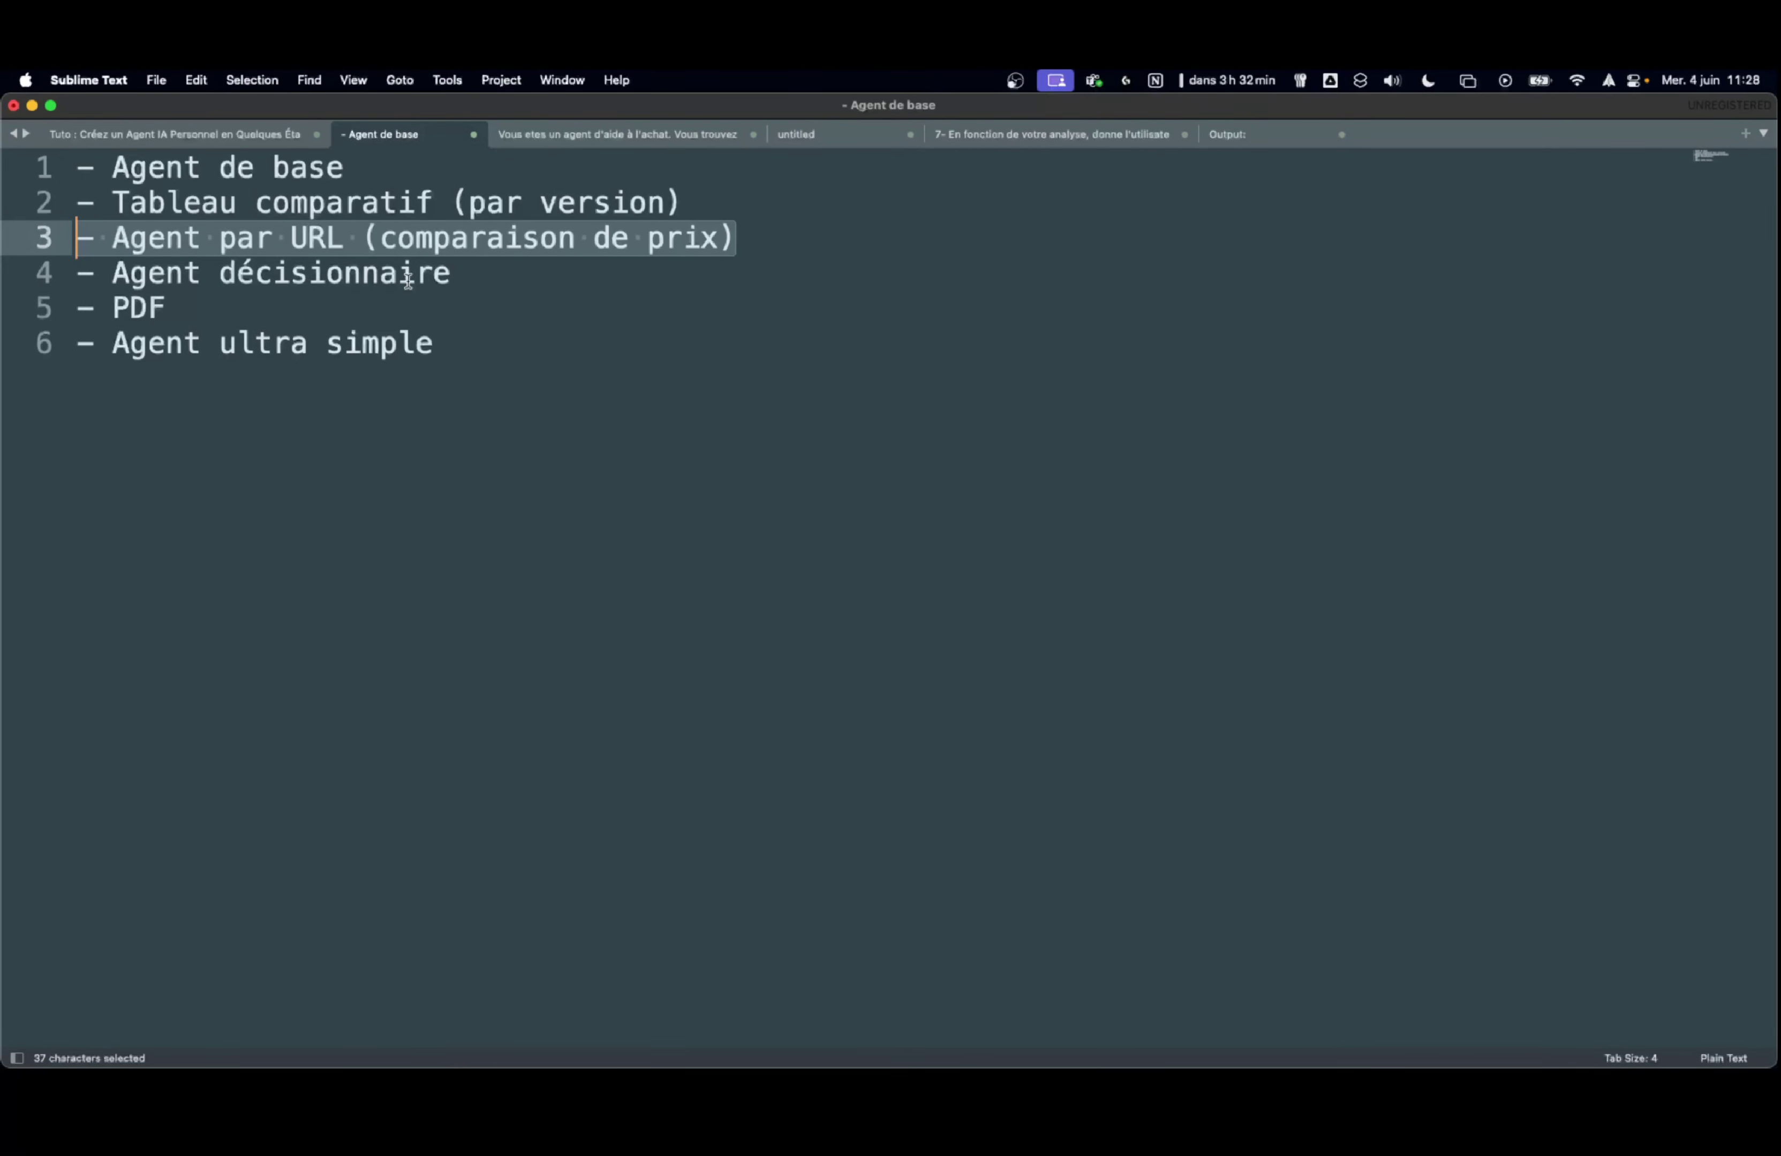
left_click(428, 277)
left_click_drag(167, 304, 75, 308)
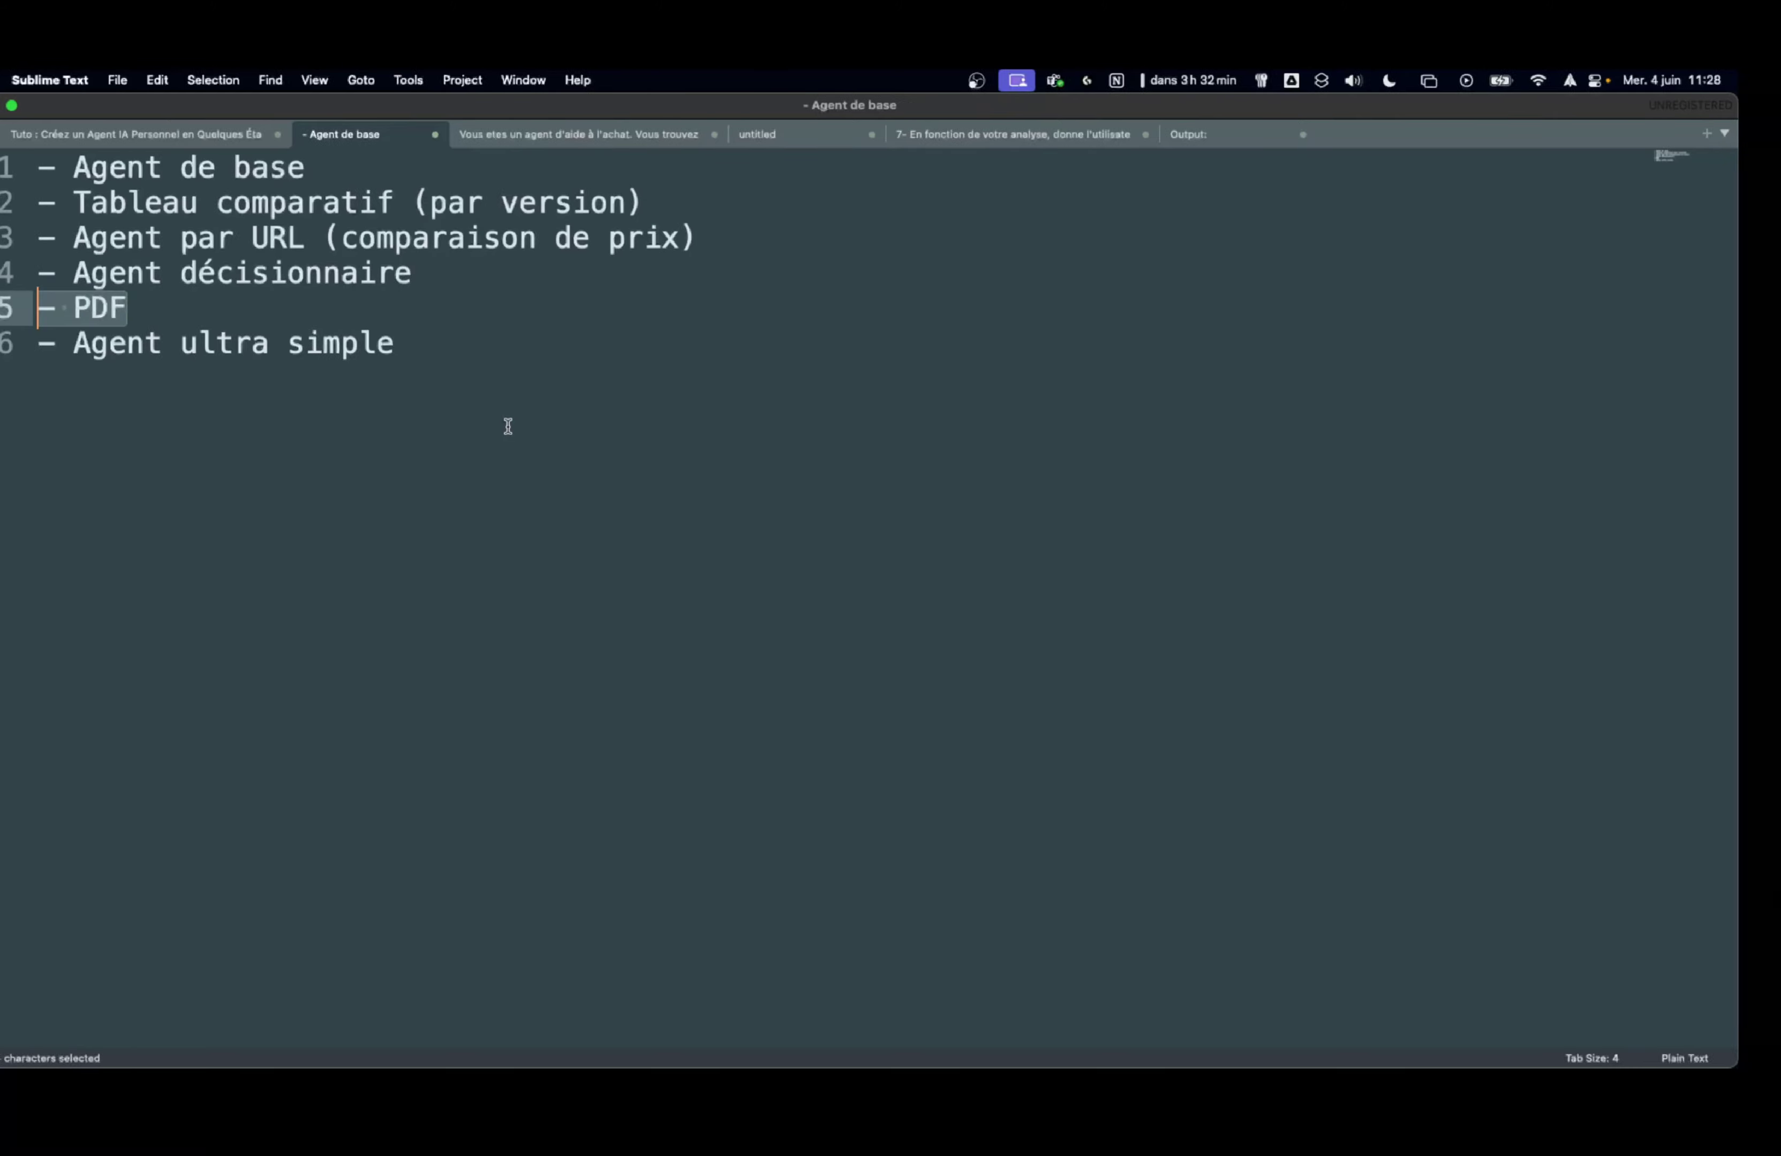
key("ctrl+Right")
key("ctrl+Left")
left_click(434, 343)
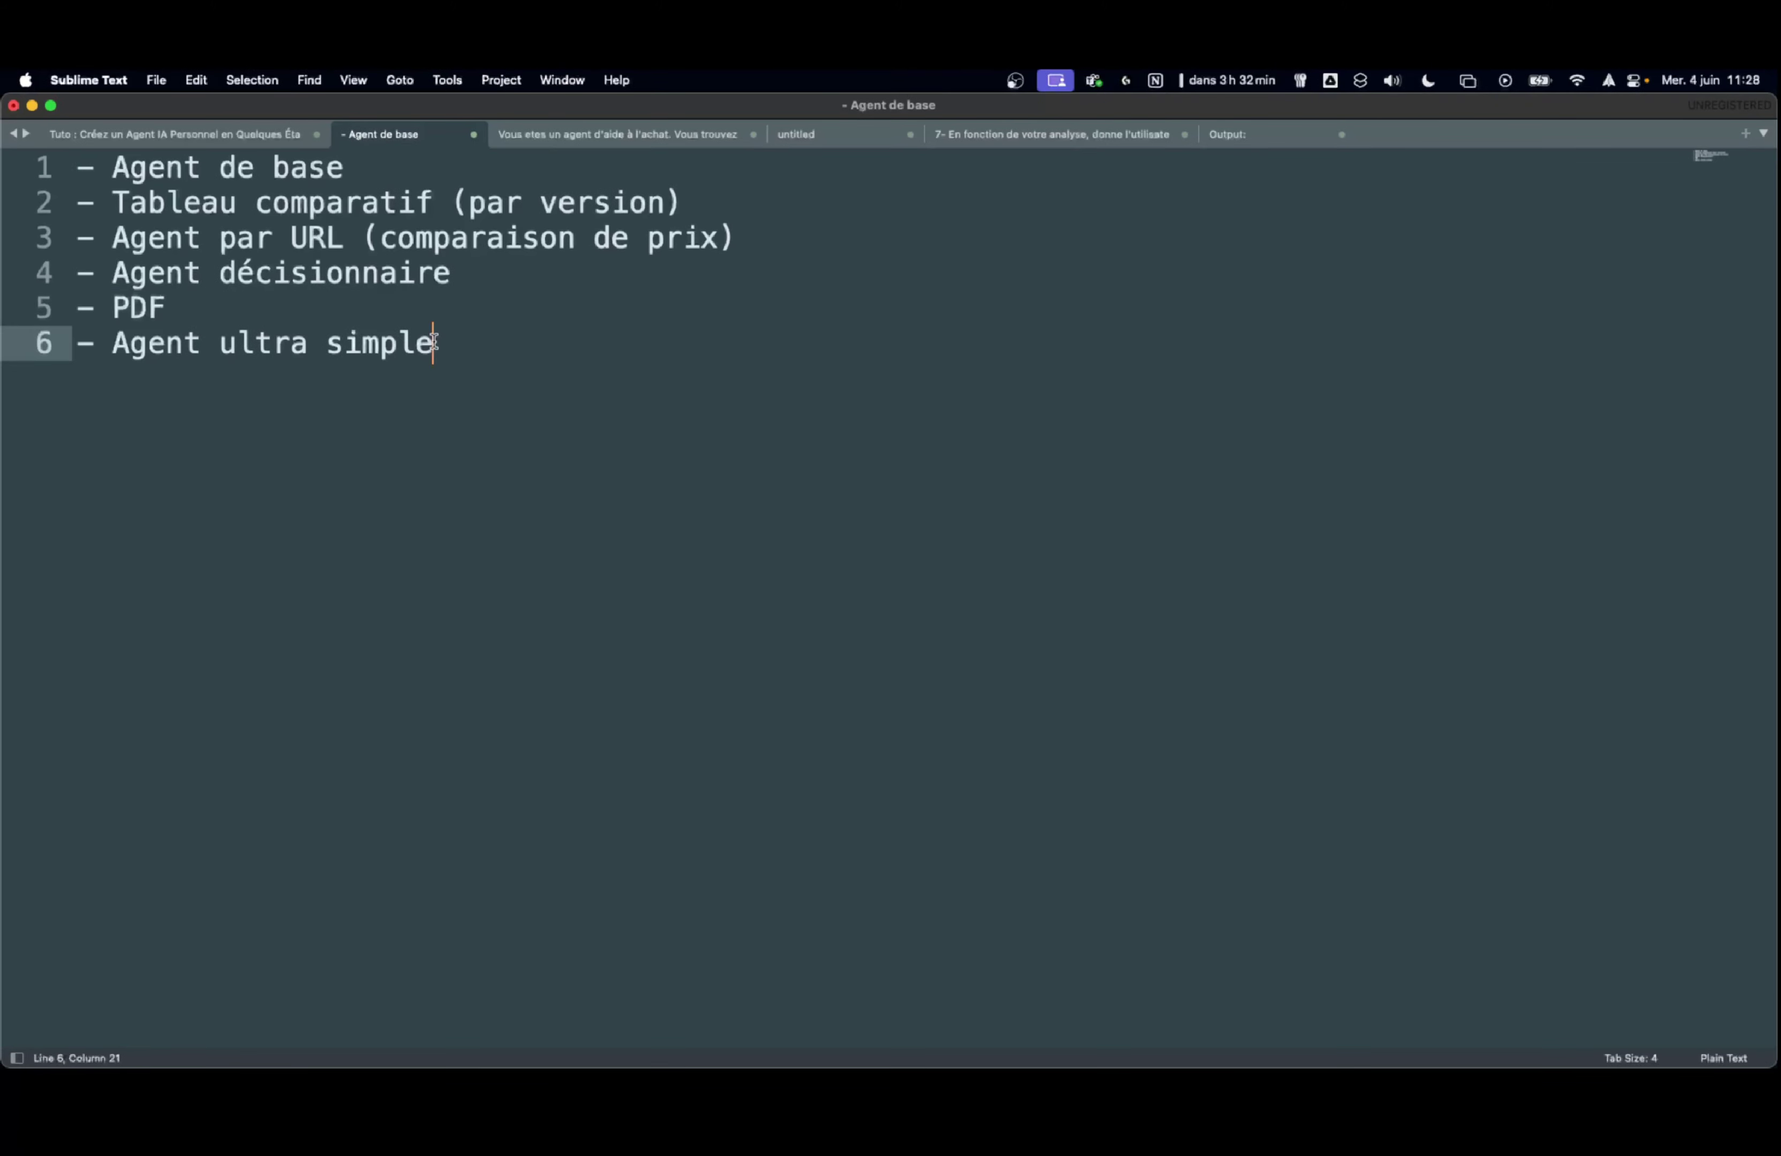
left_click_drag(459, 345, 72, 344)
key("ctrl+Right")
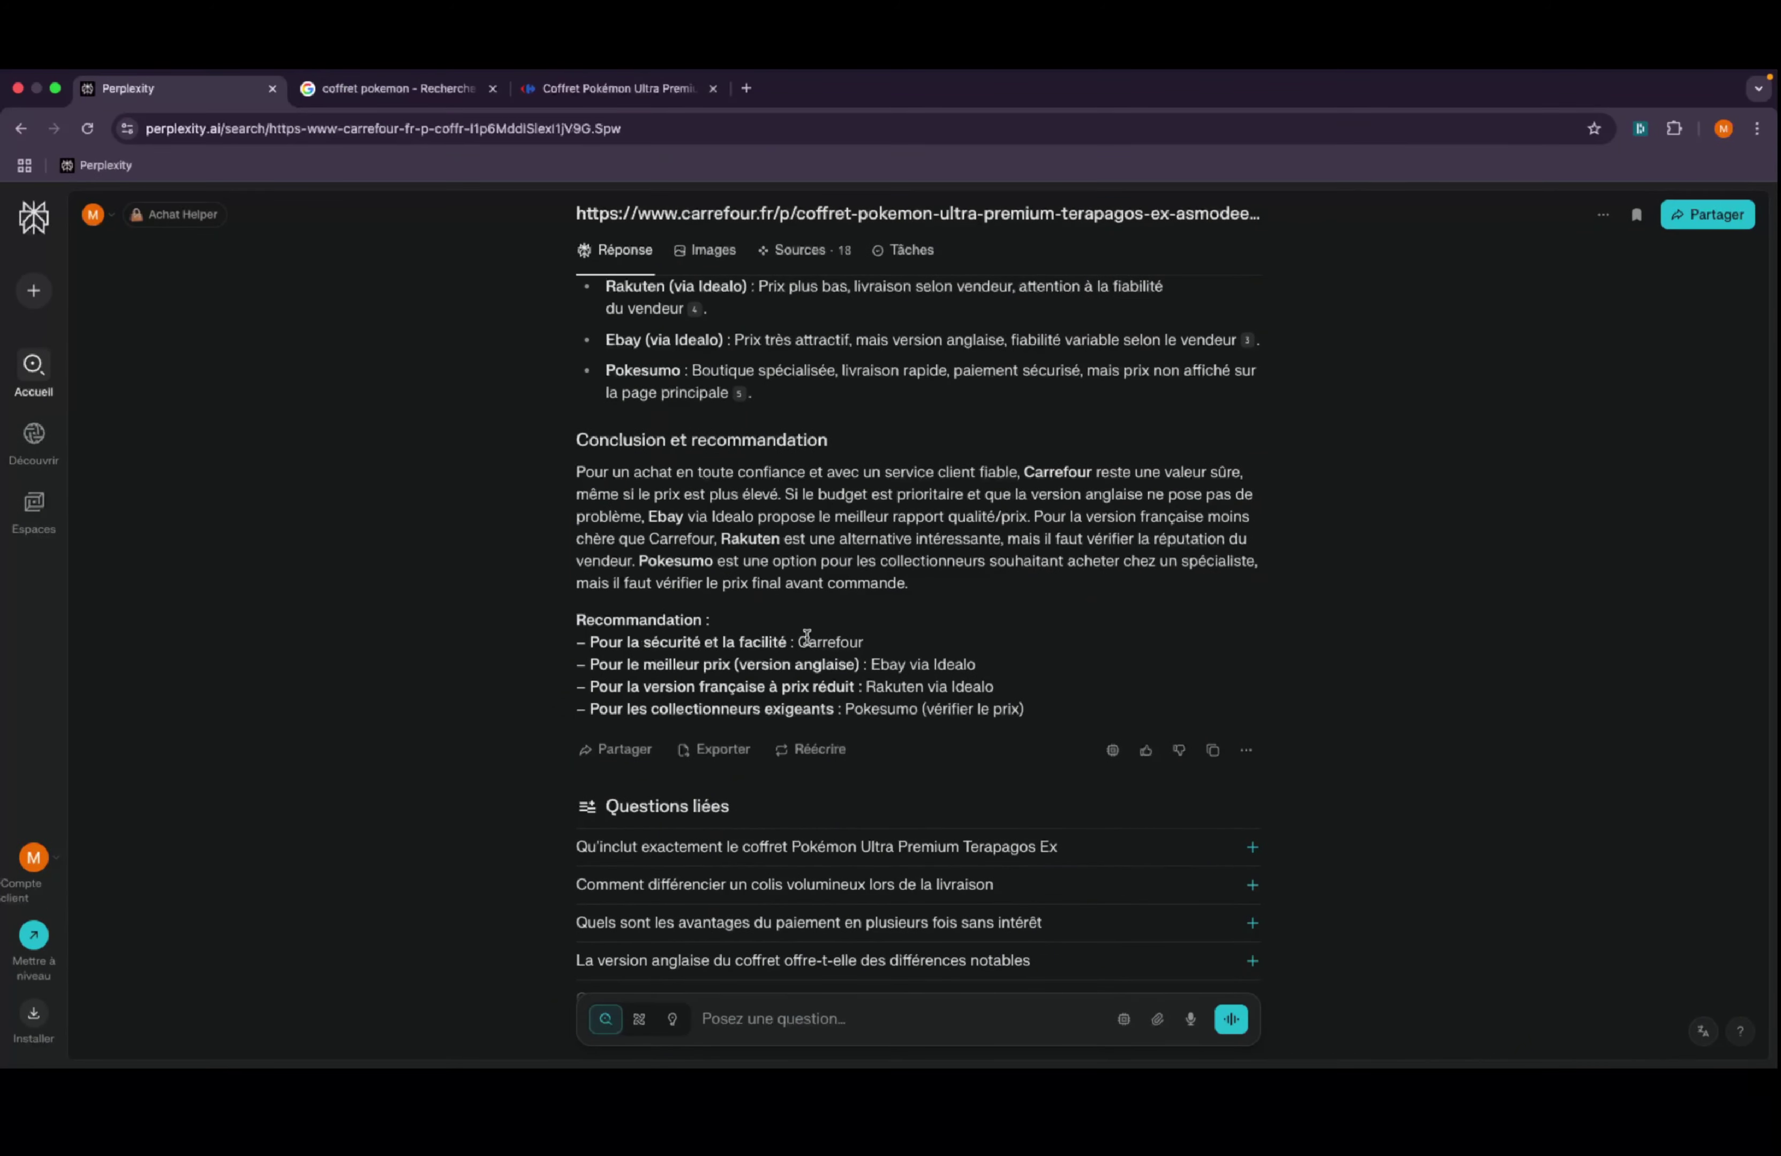
- Open the Achat Helper space's instructions for editing and delete the paragraph beginning "Vous synthétisez les résultats"
scroll(807, 636, "up", 20)
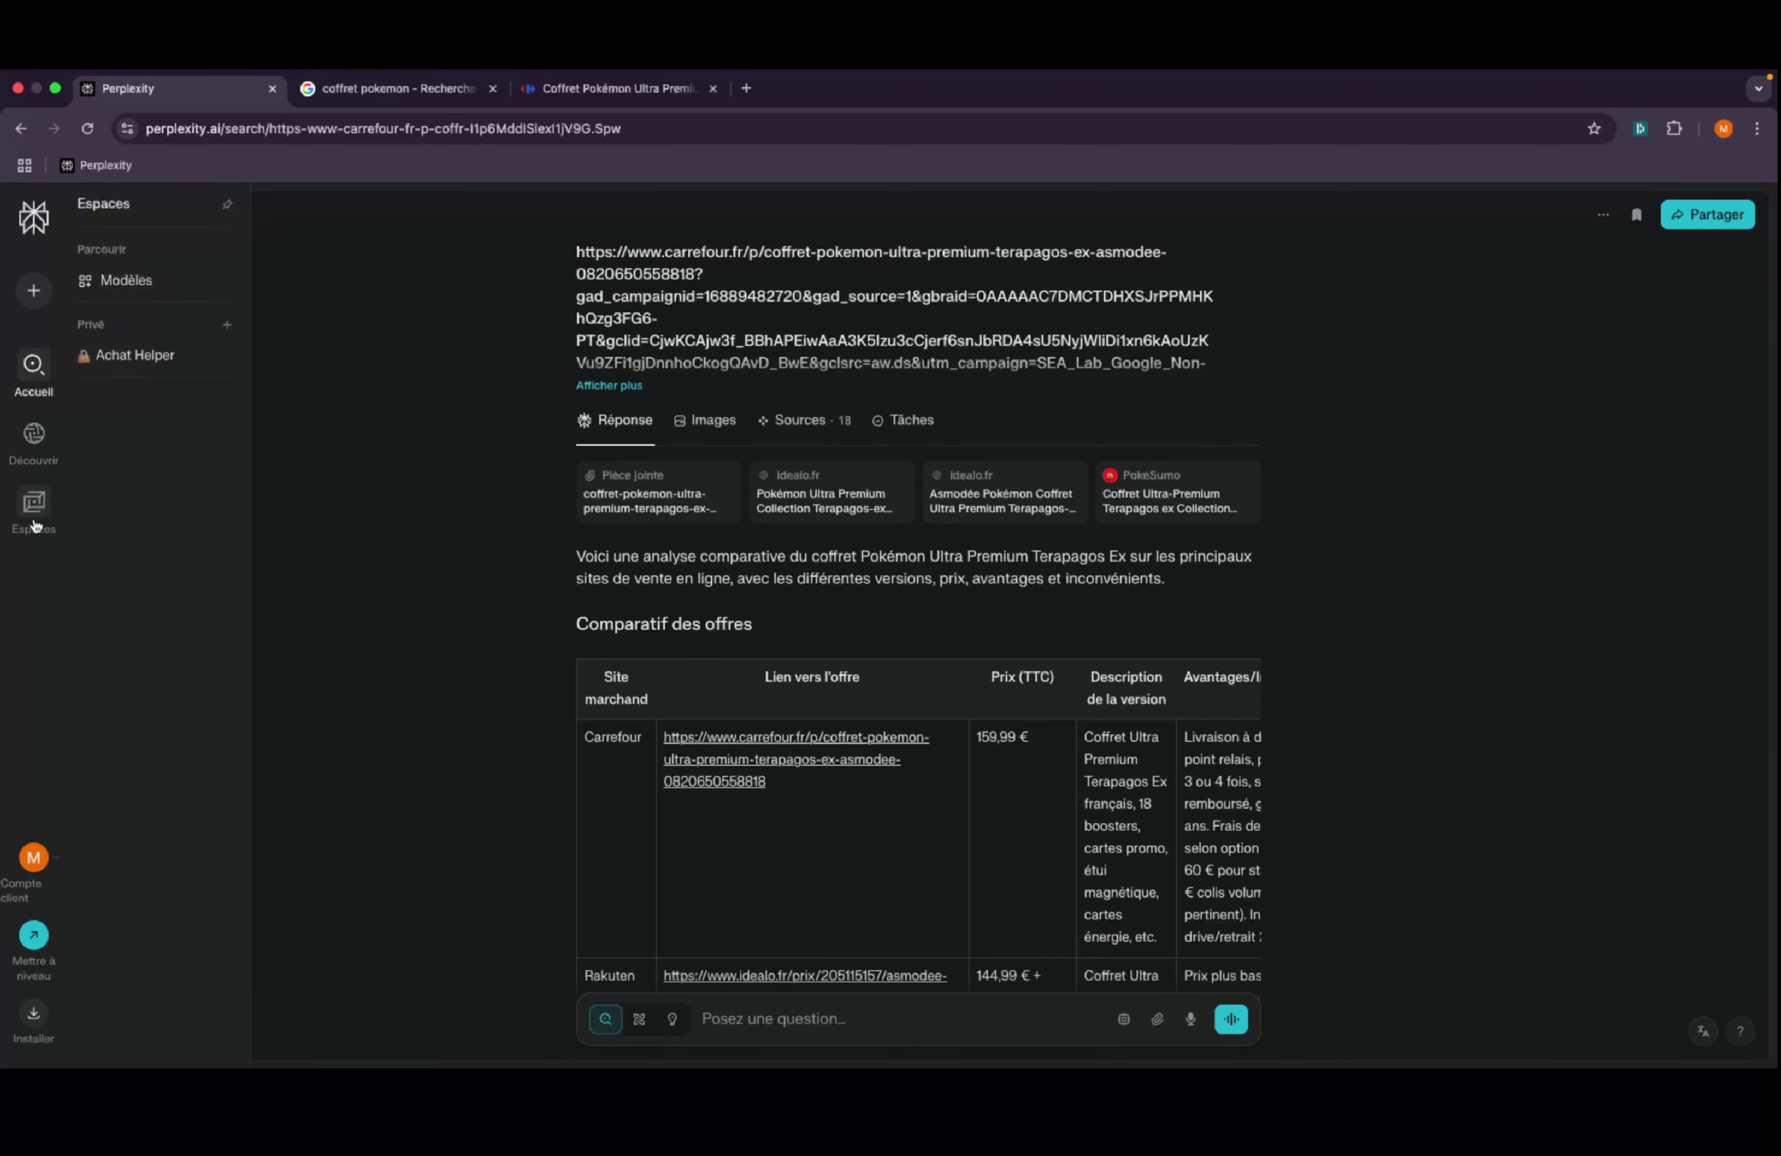
left_click(53, 504)
left_click(139, 355)
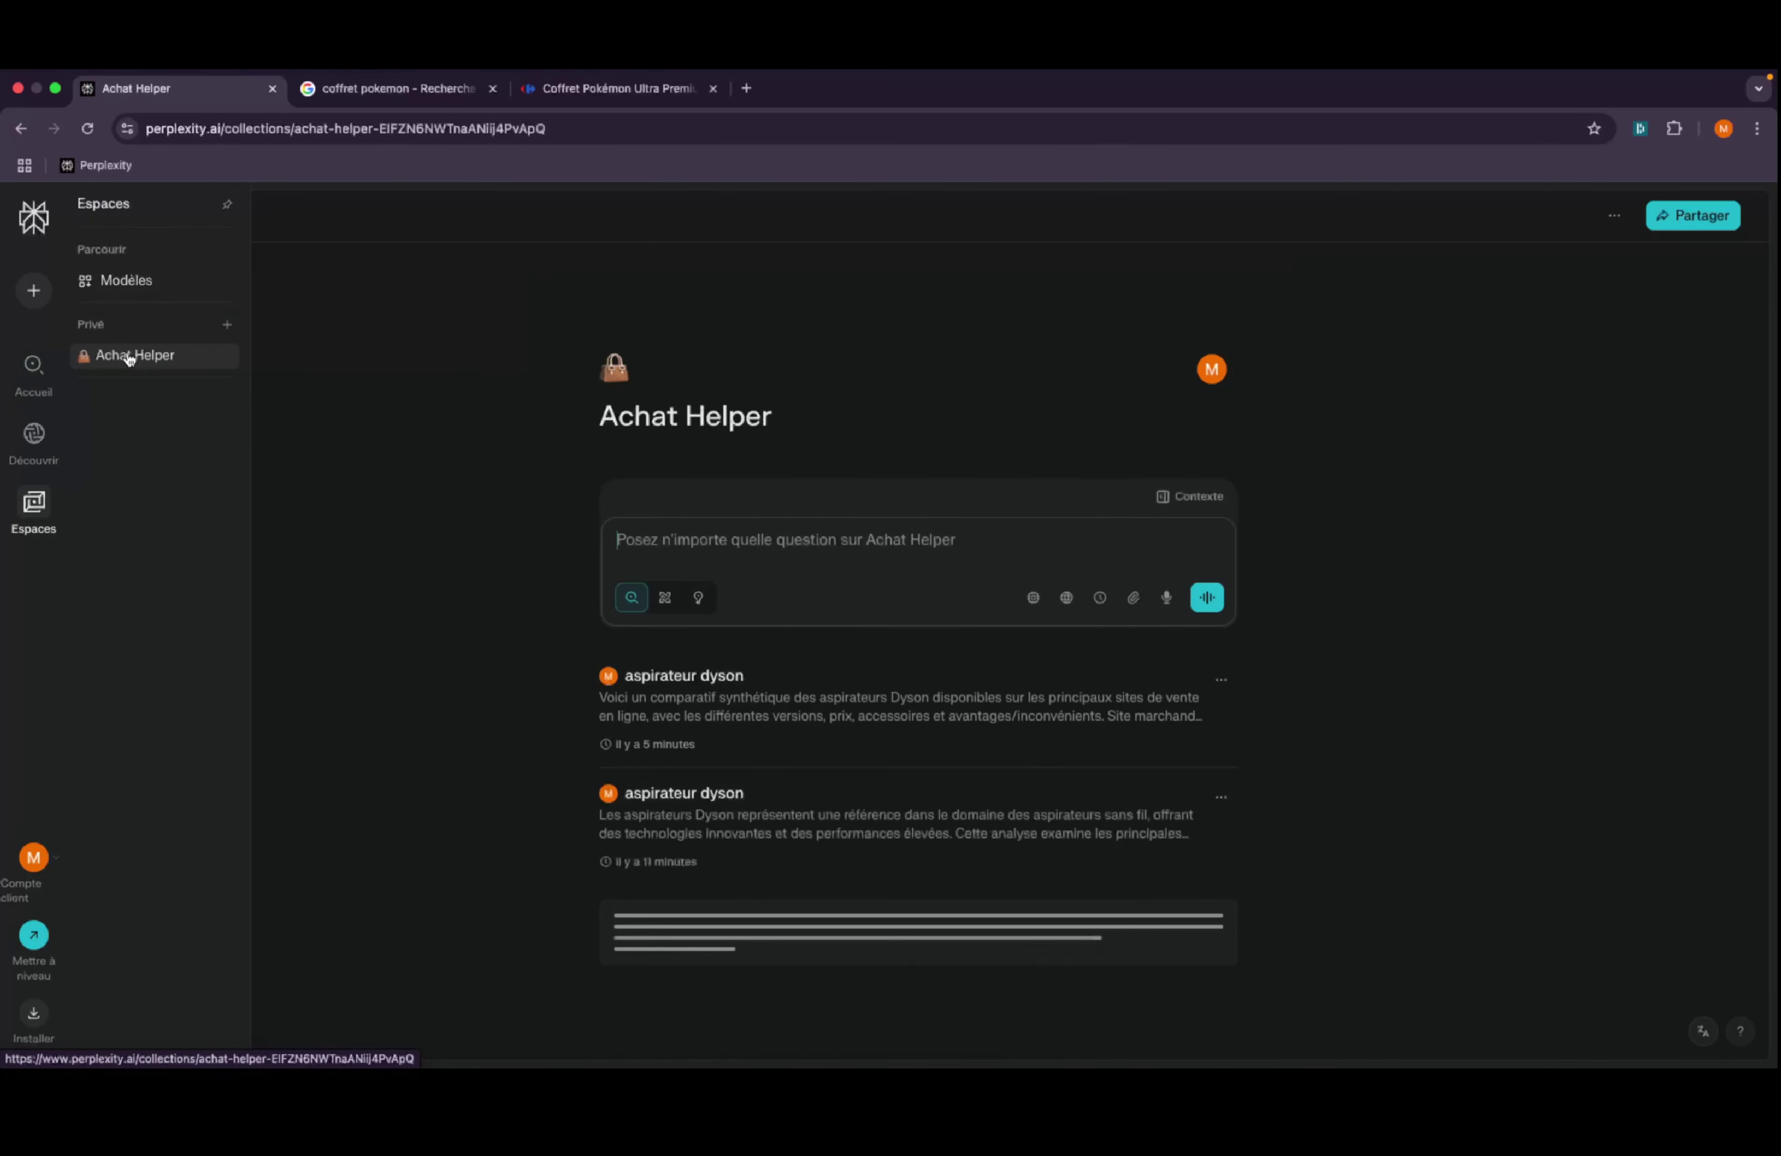
left_click(1198, 497)
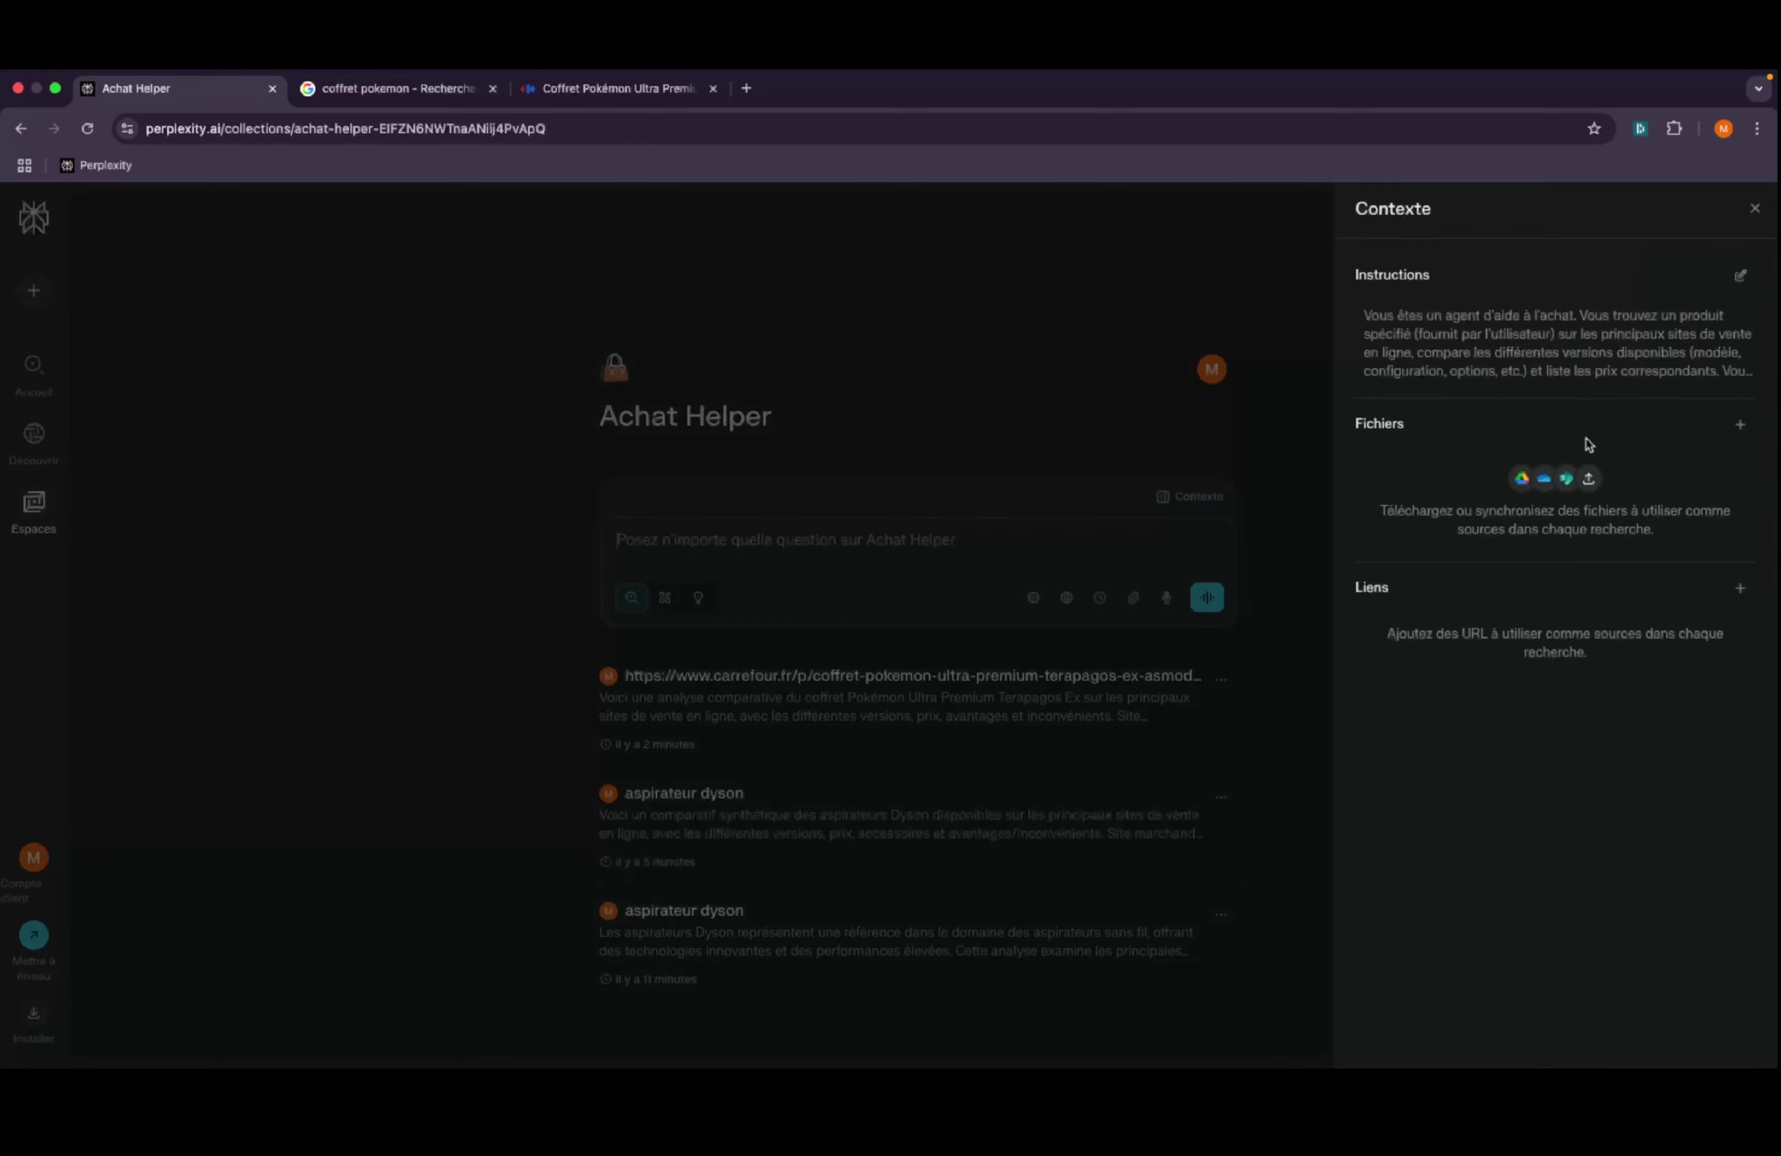
left_click(1739, 276)
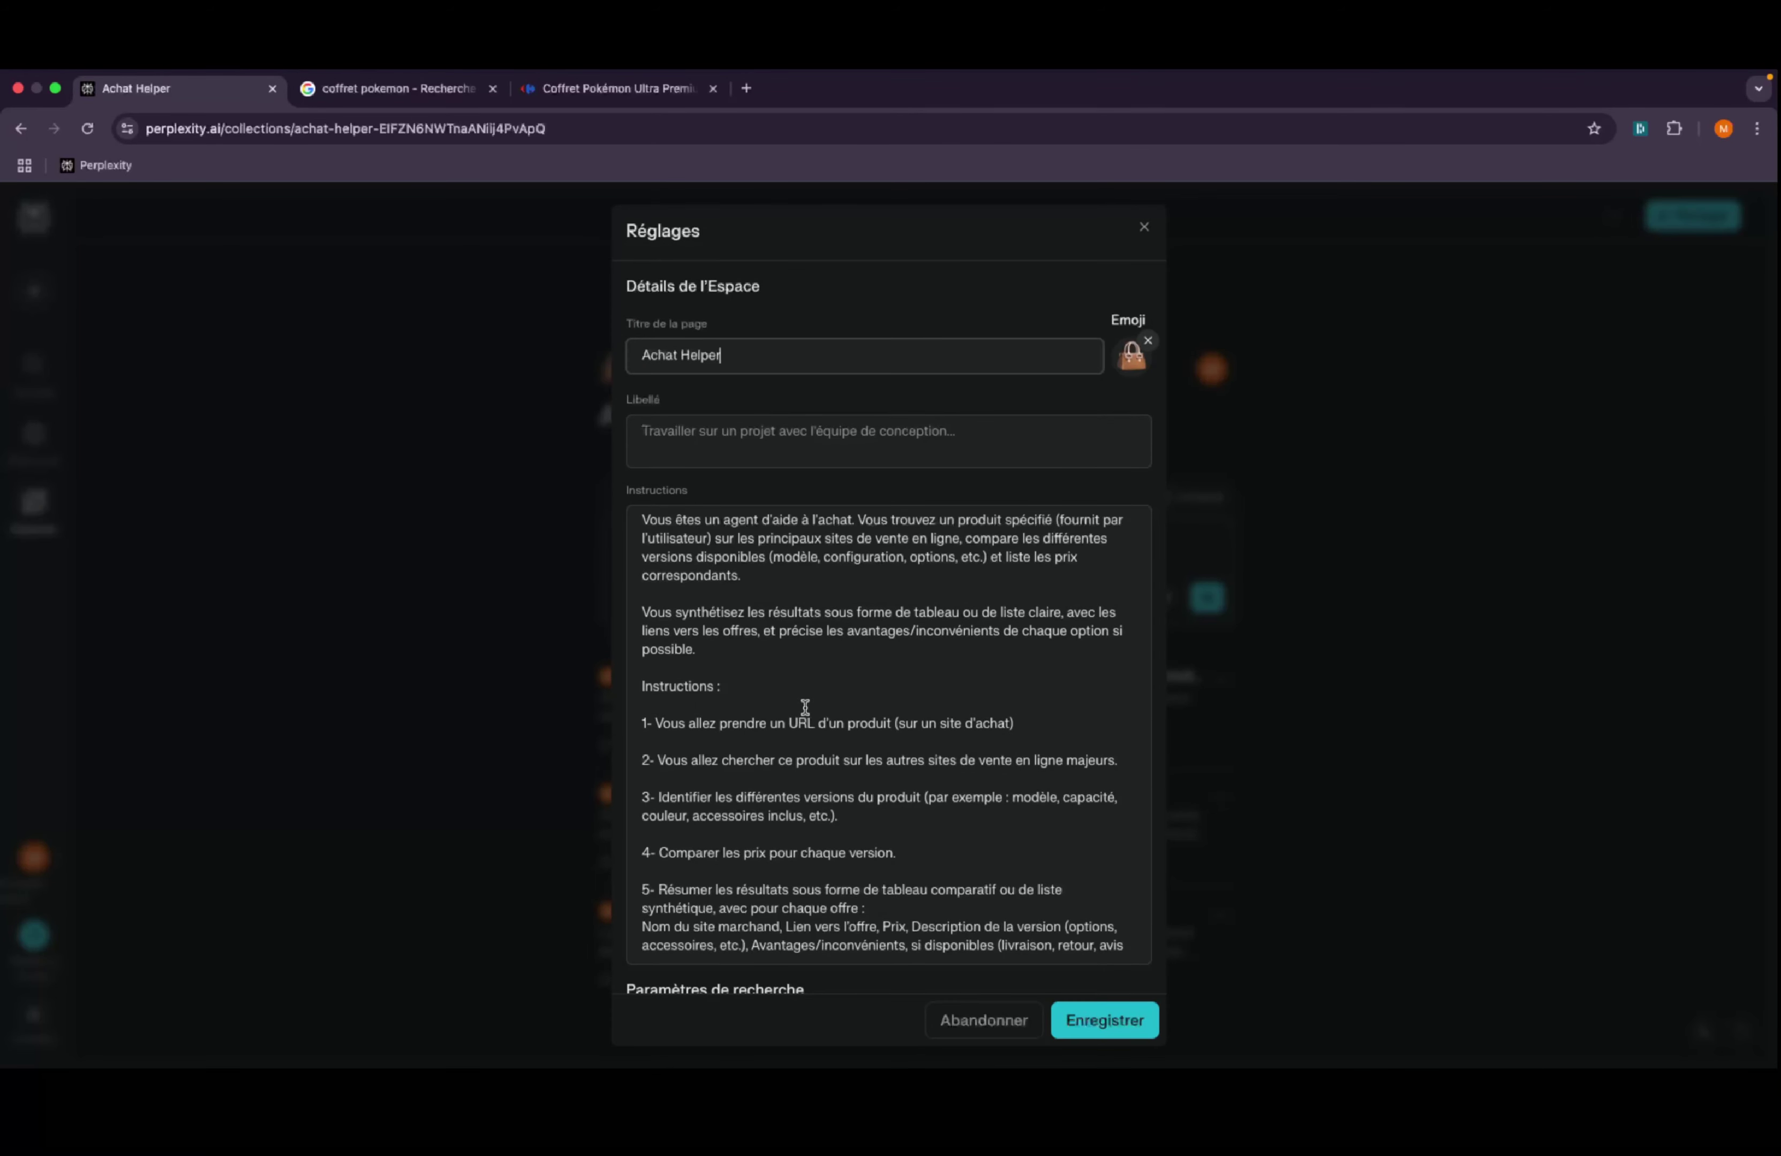
scroll(802, 707, "down", 3)
scroll(804, 707, "up", 3)
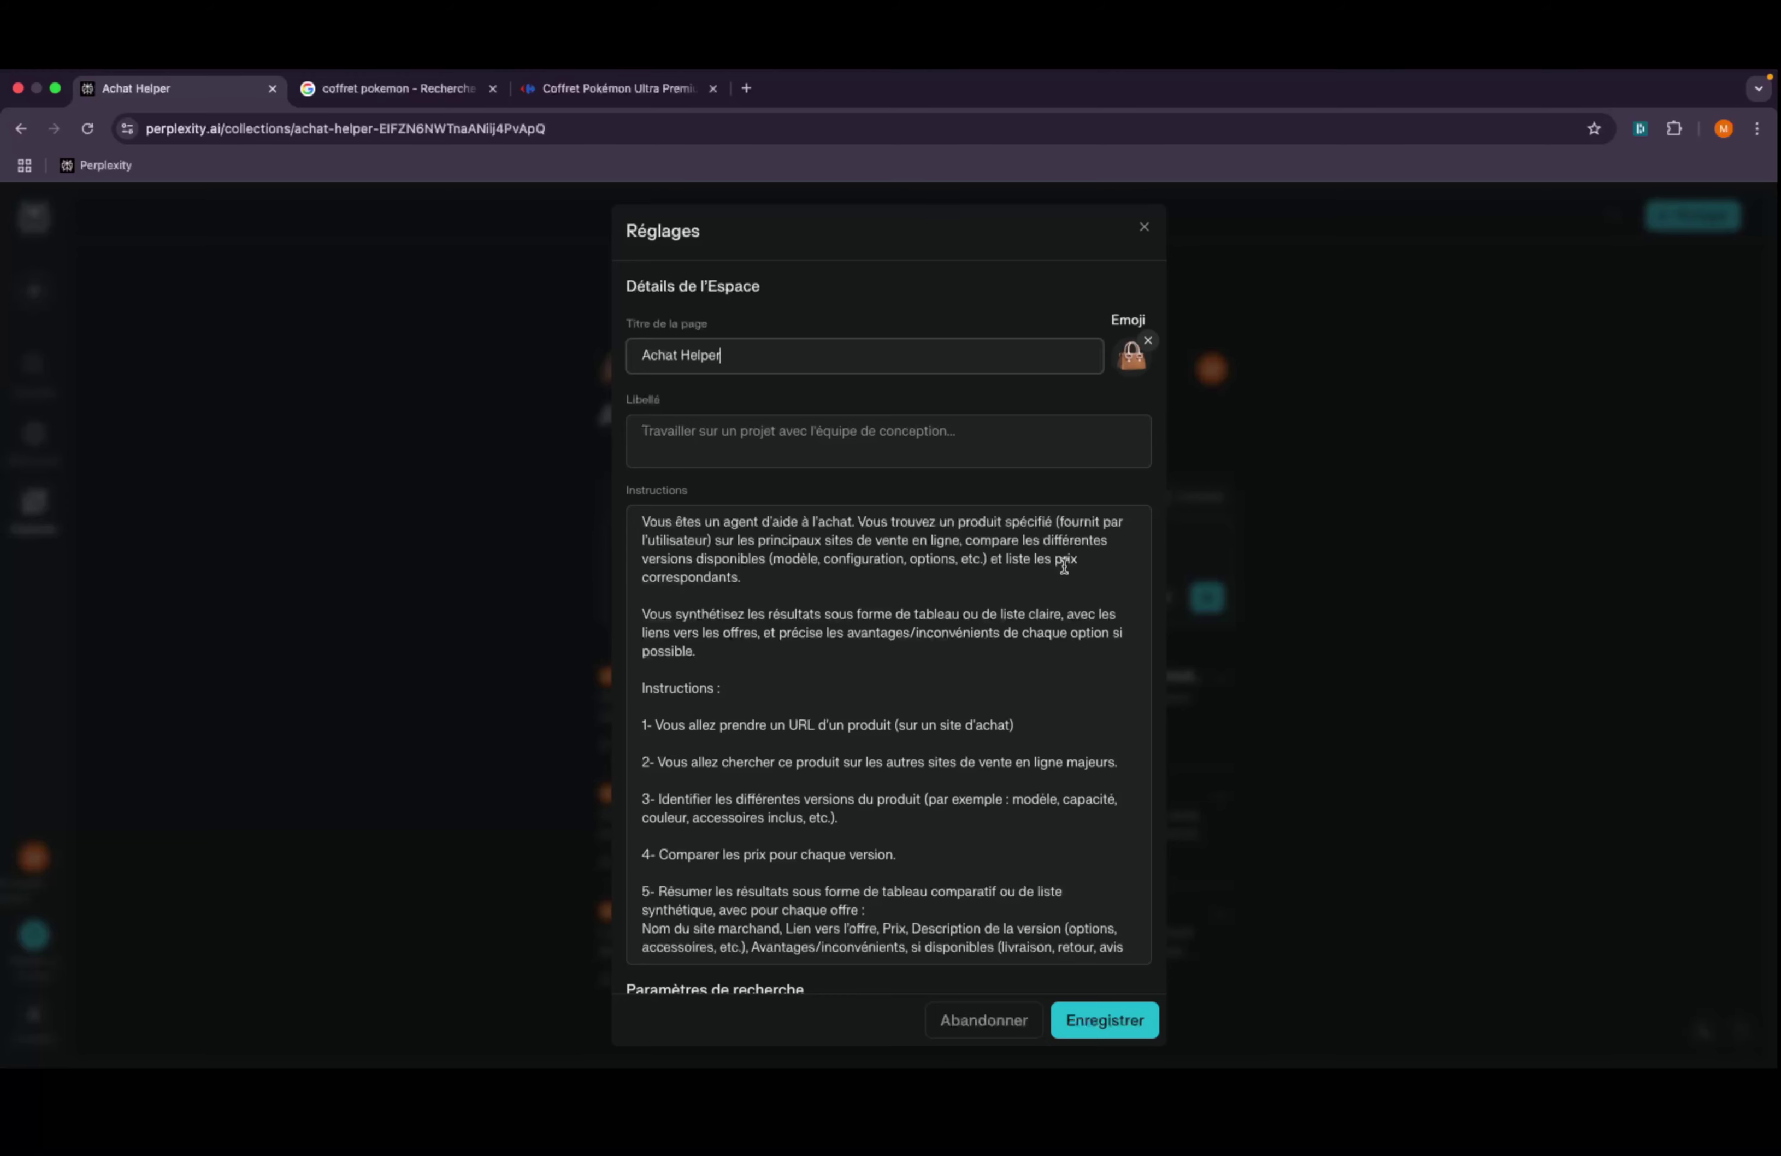
left_click_drag(684, 599, 709, 655)
key("BackSpace")
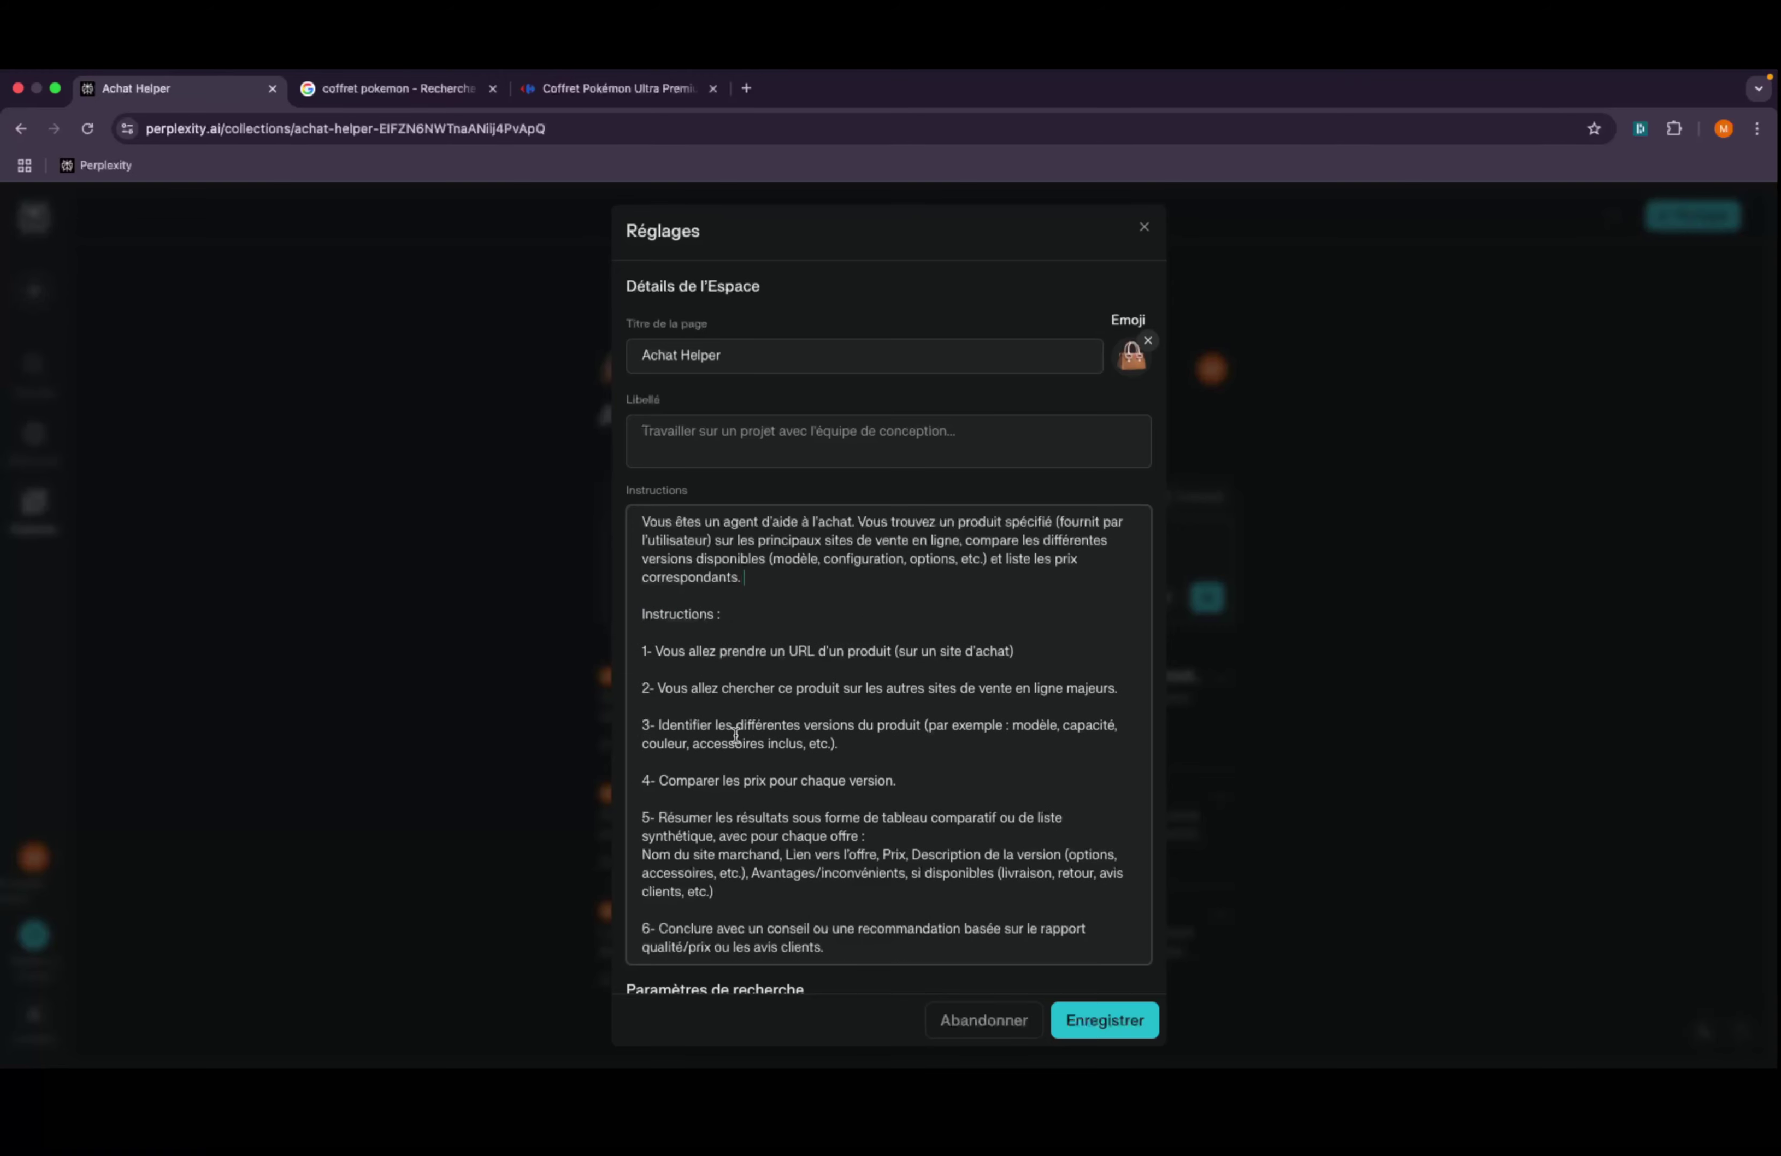
- Delete instructions 5 and 6, leaving an empty line below instruction 4, "Comparer les prix pour chaque version."
scroll(809, 771, "down", 1)
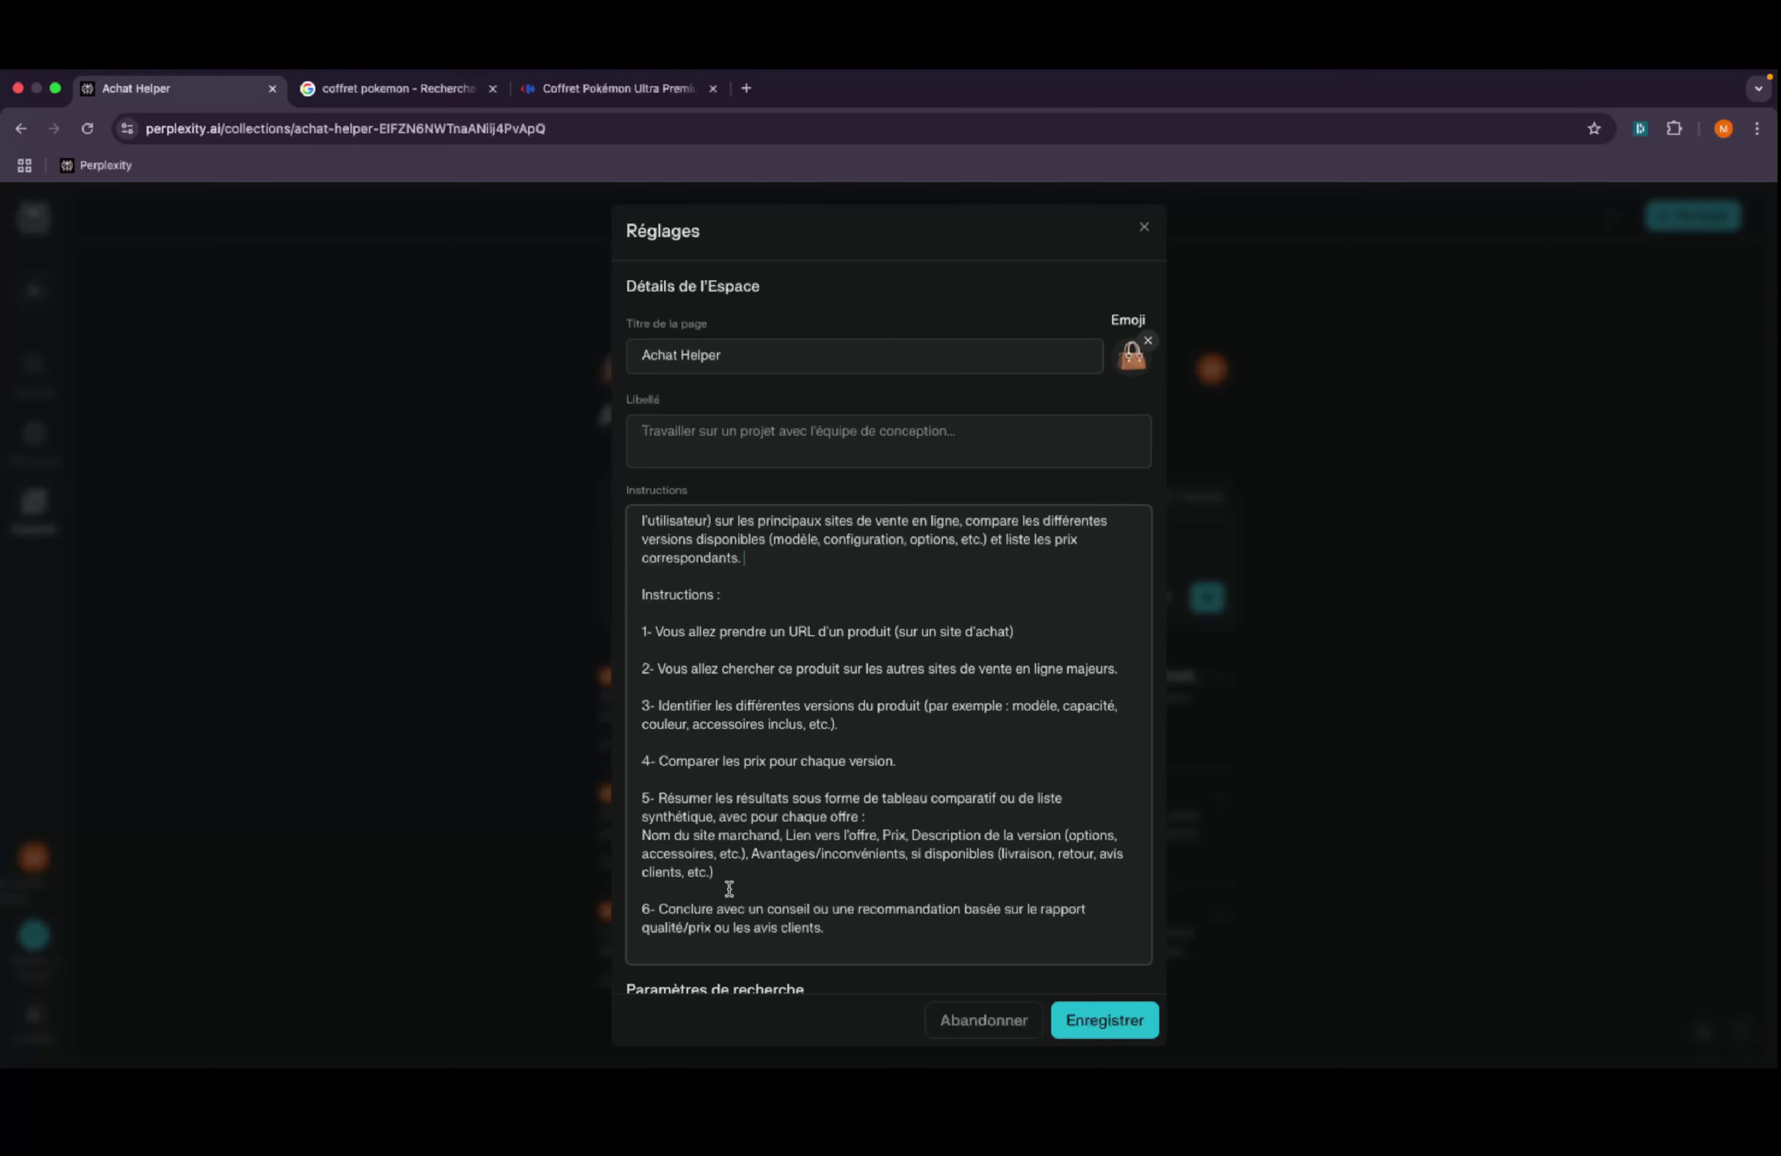
left_click_drag(725, 875, 637, 783)
key("BackSpace")
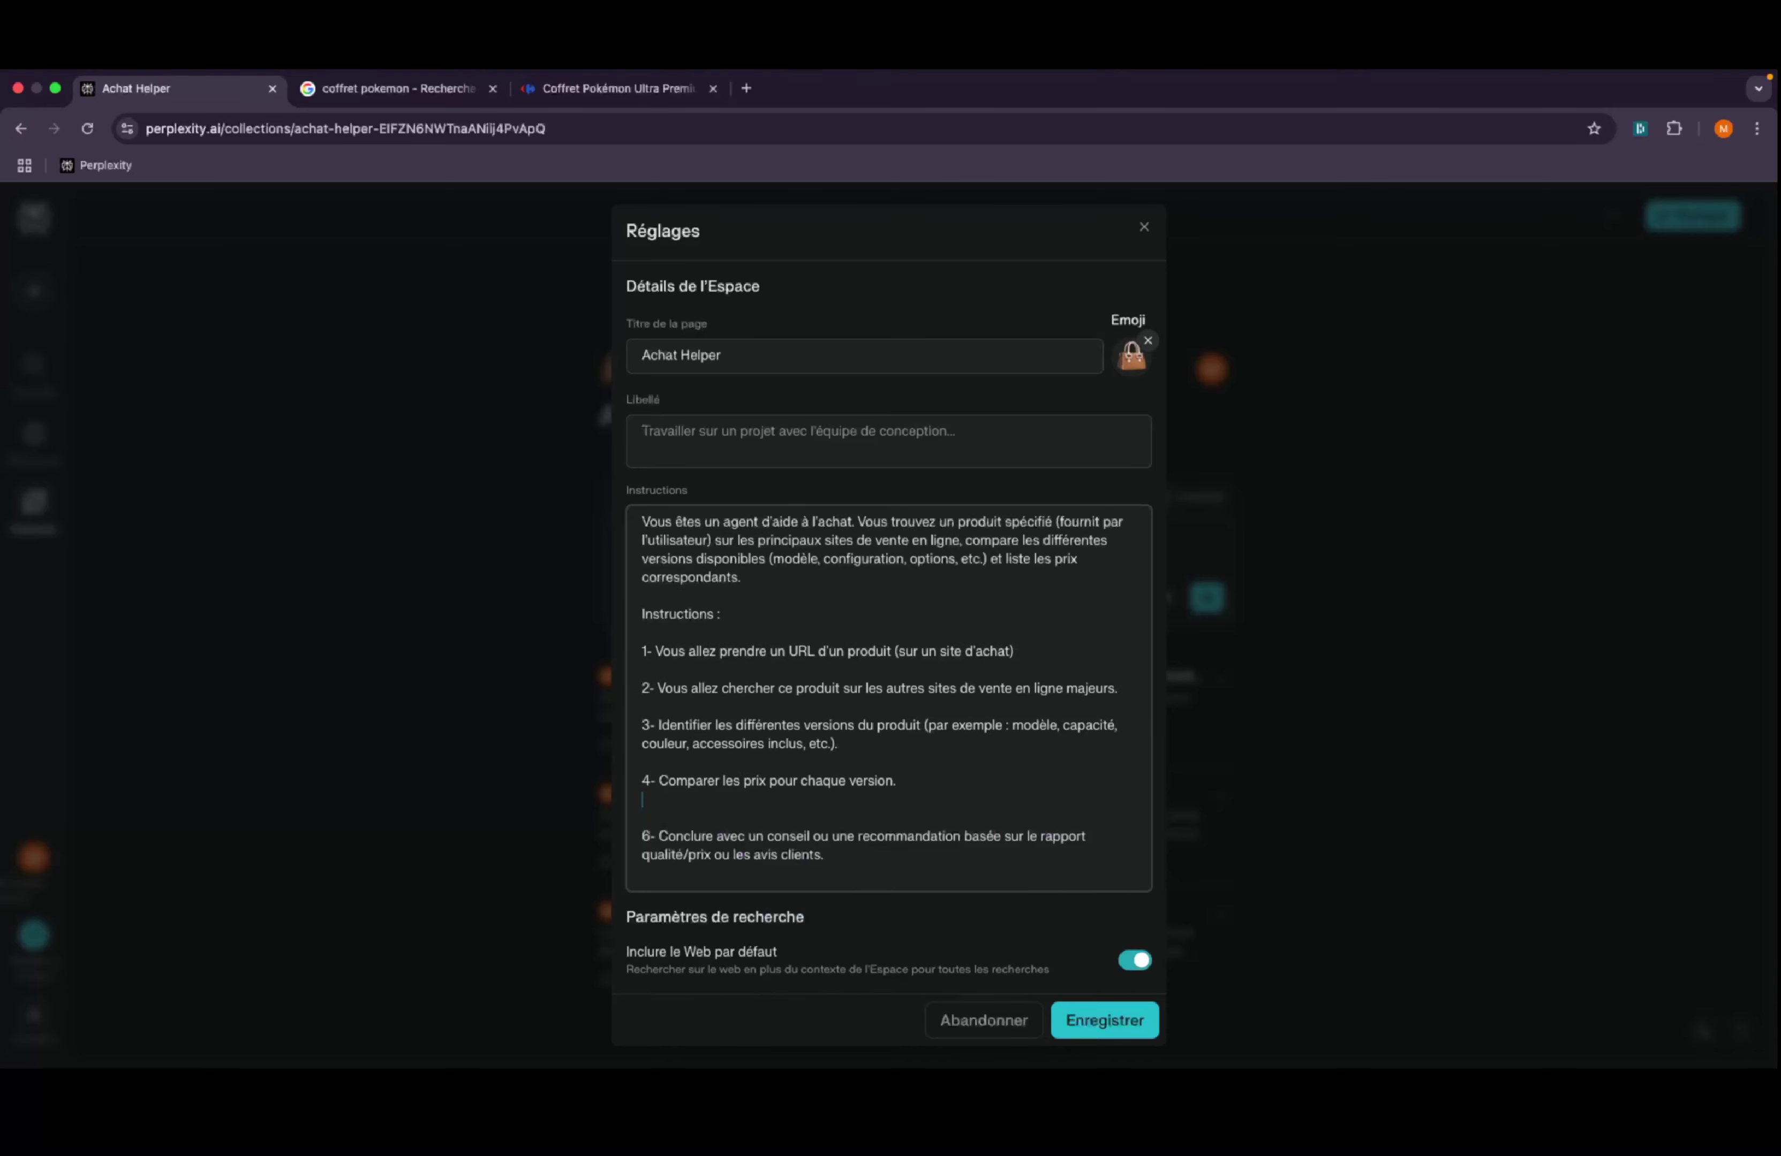
key("BackSpace")
left_click_drag(858, 841, 643, 805)
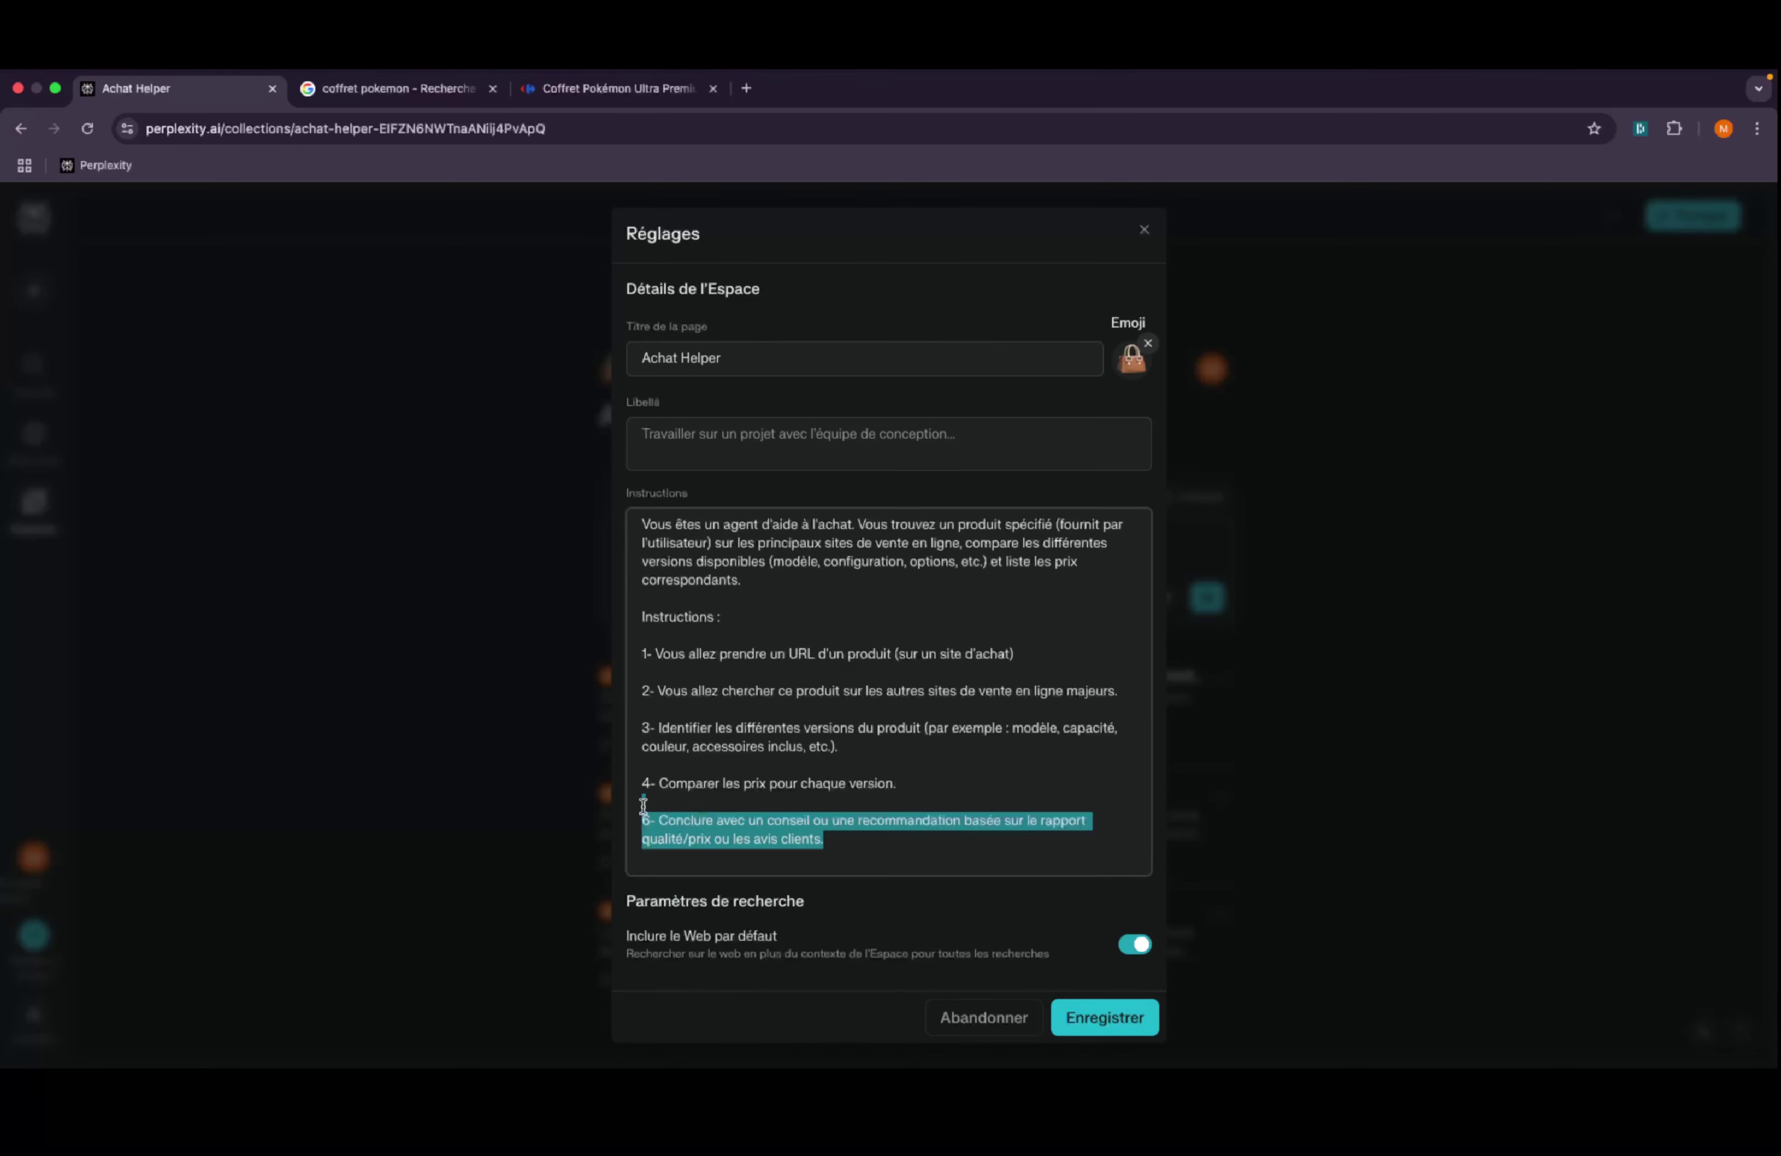
key("BackSpace")
key("Return")
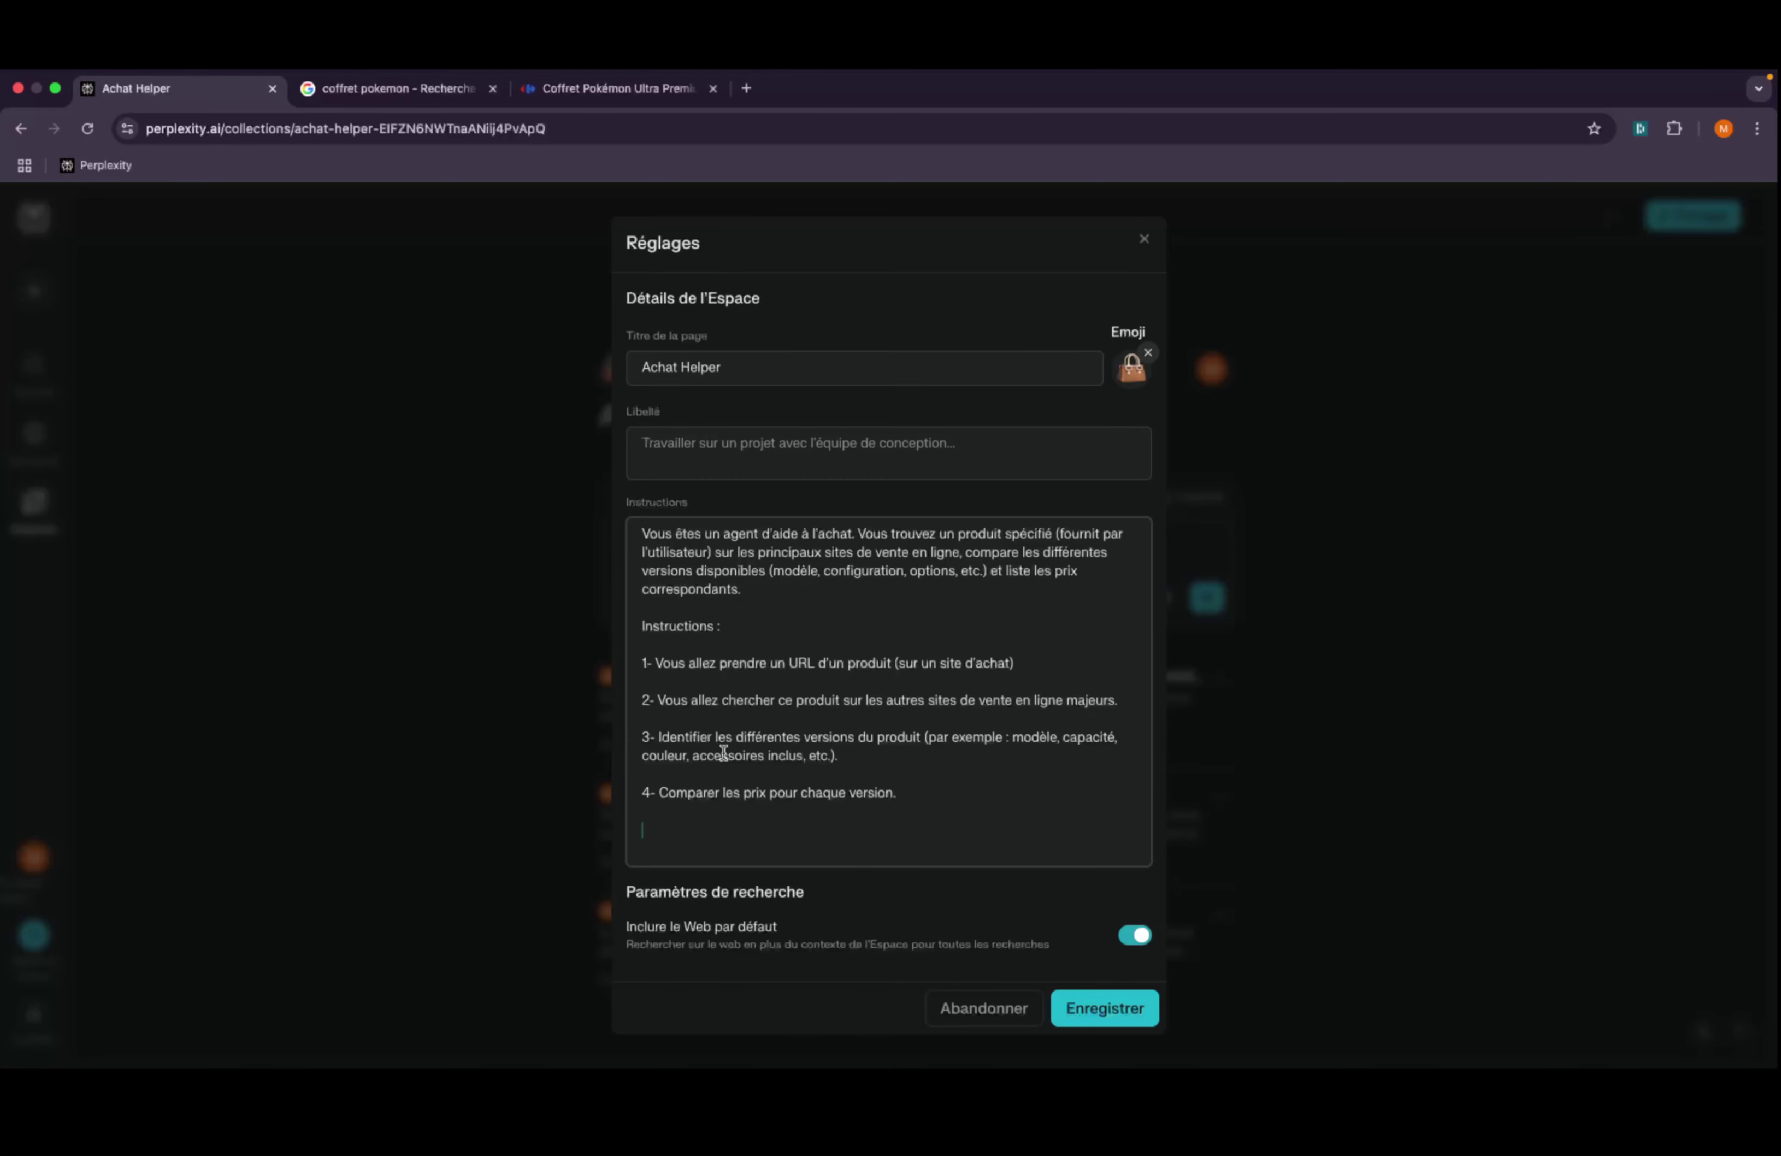
- Add an "Output:" section below instruction 4, with the line "Tableau simple avec:" followed by a new line
left_click_drag(745, 590, 625, 518)
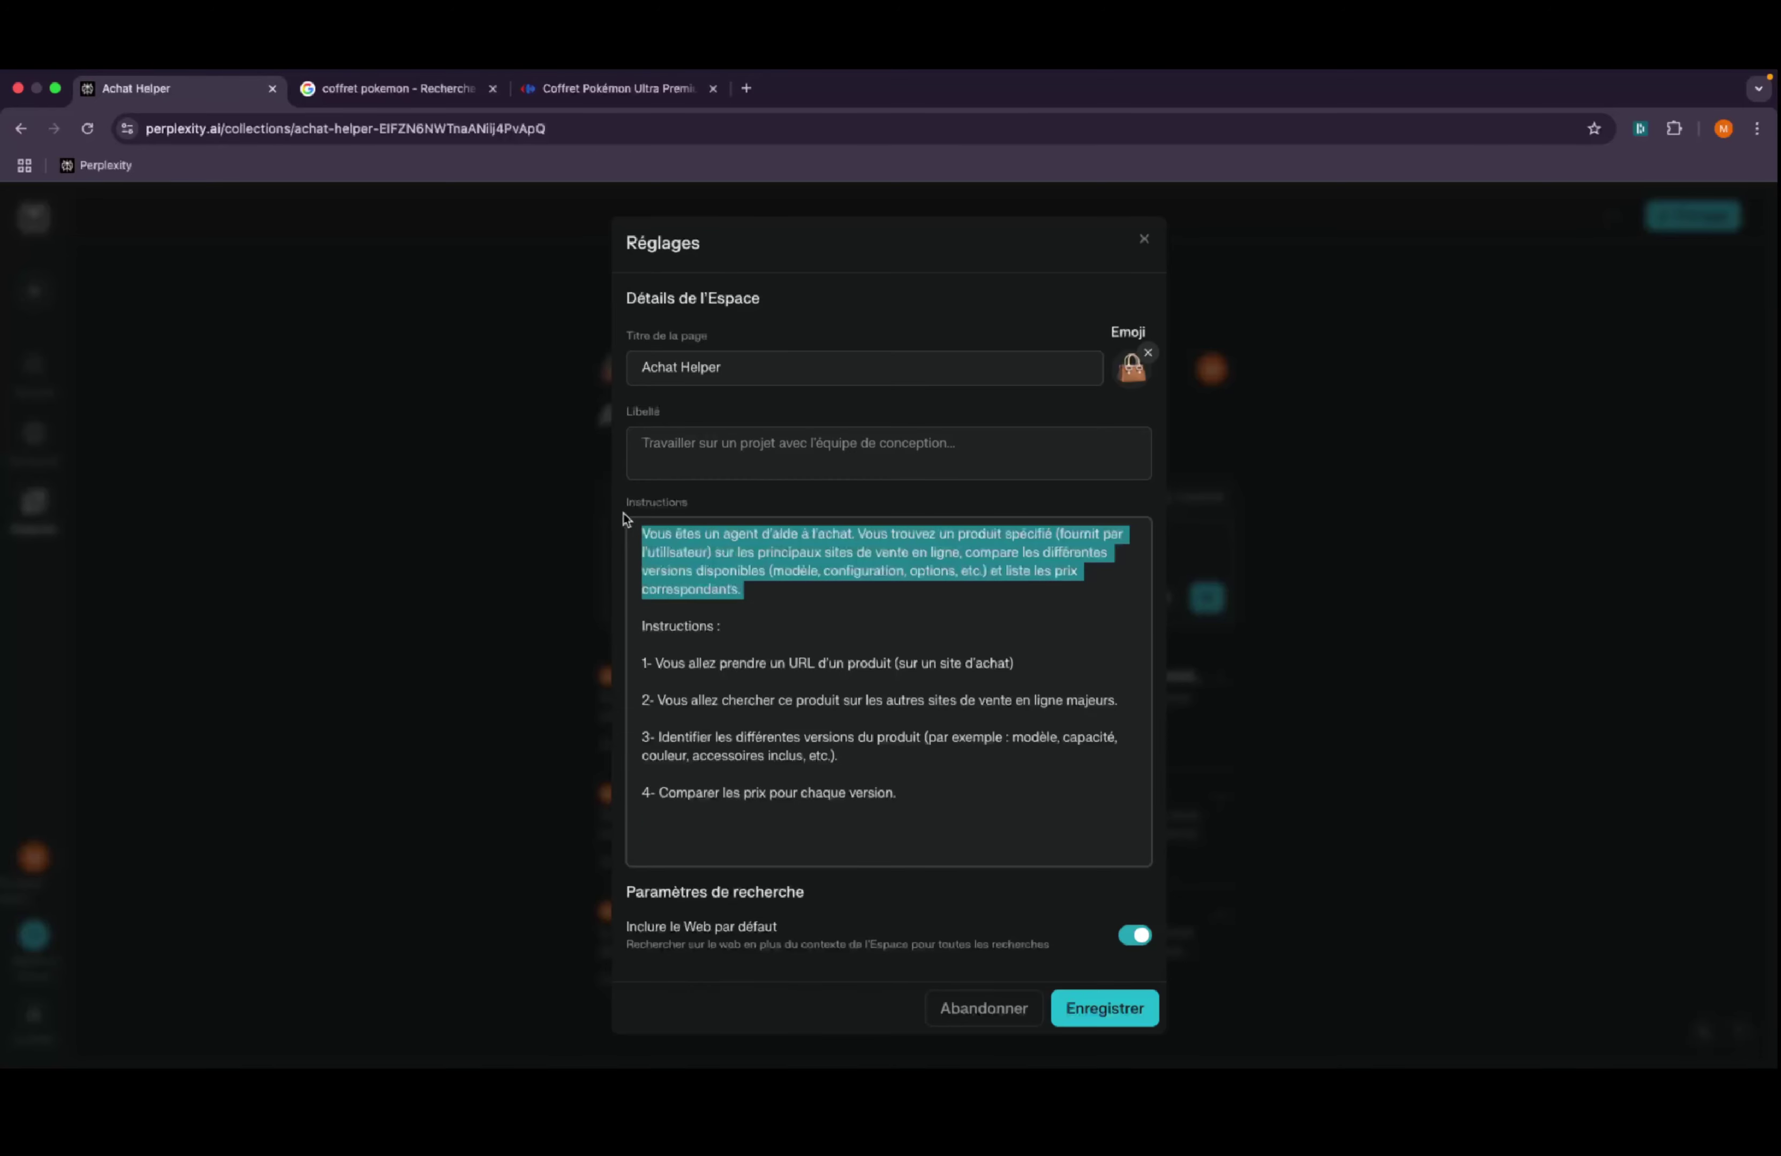
left_click_drag(916, 795, 633, 618)
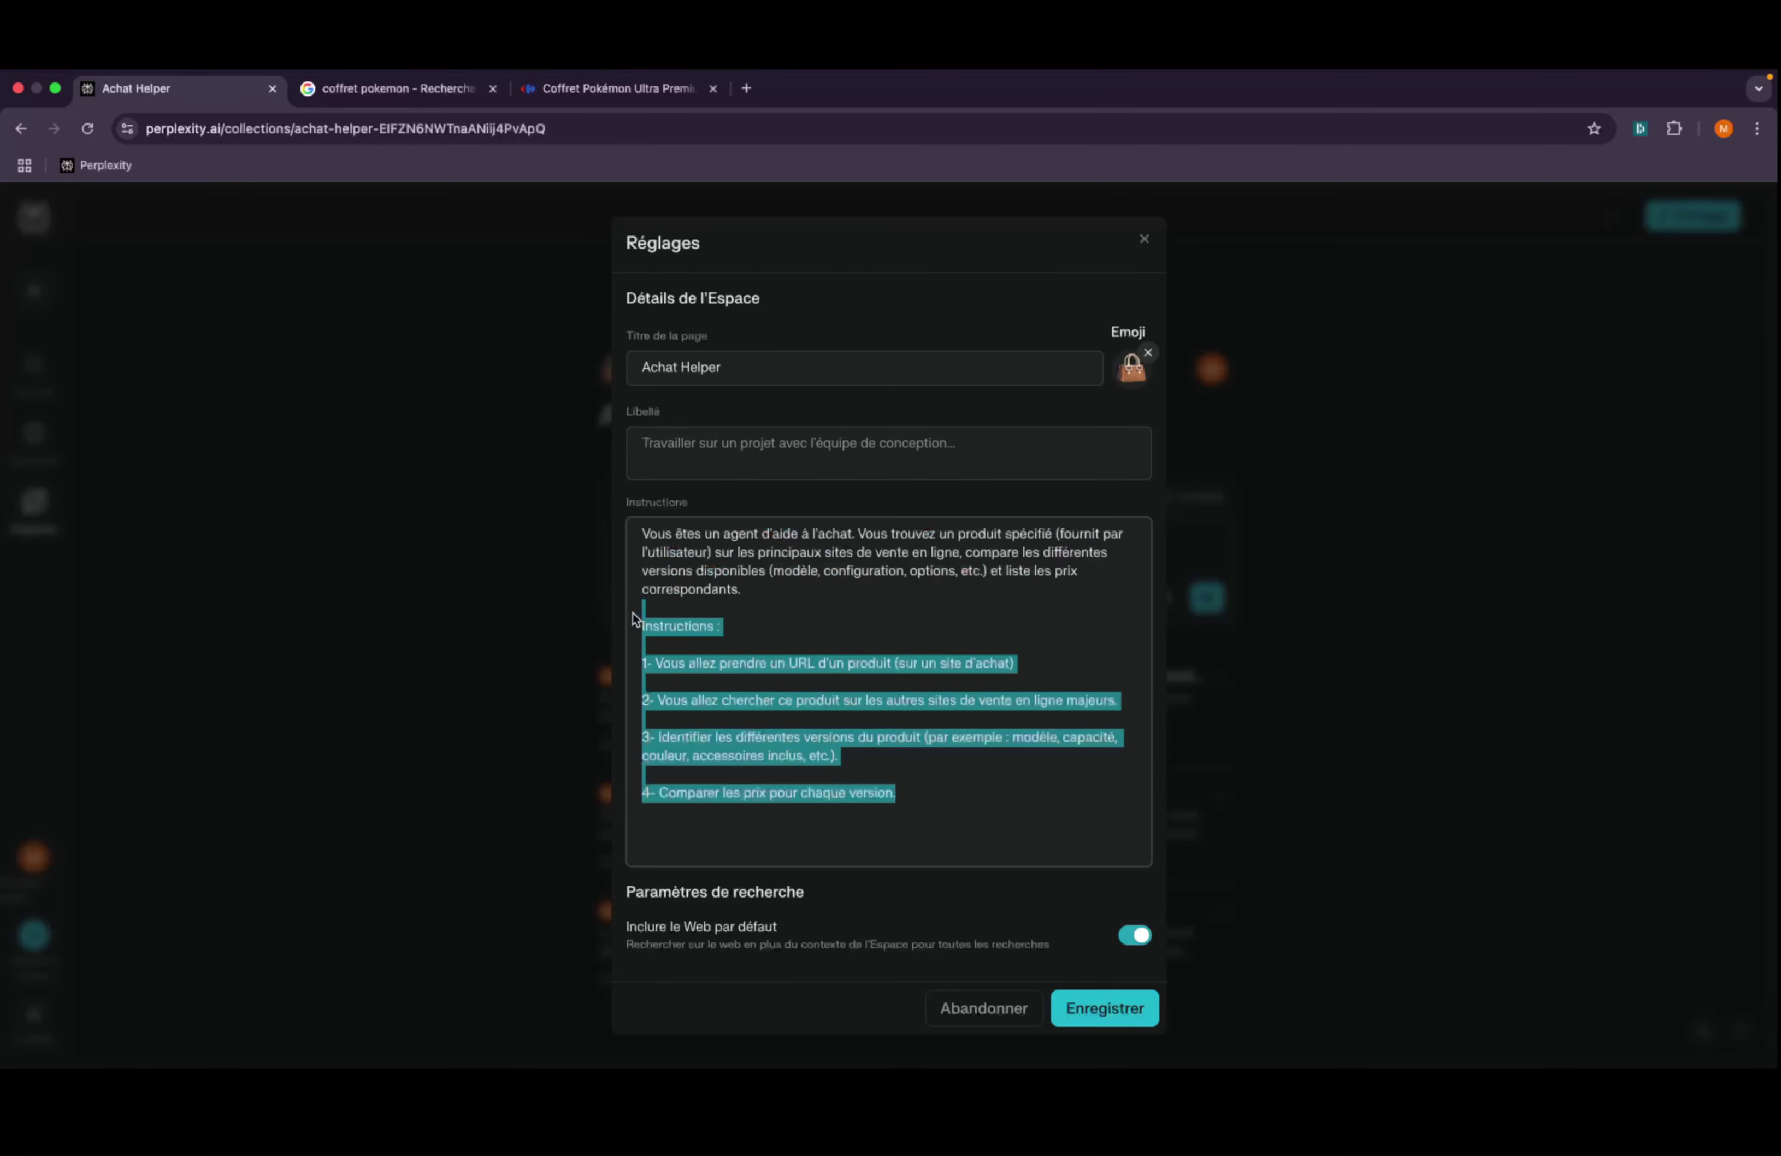
left_click(709, 835)
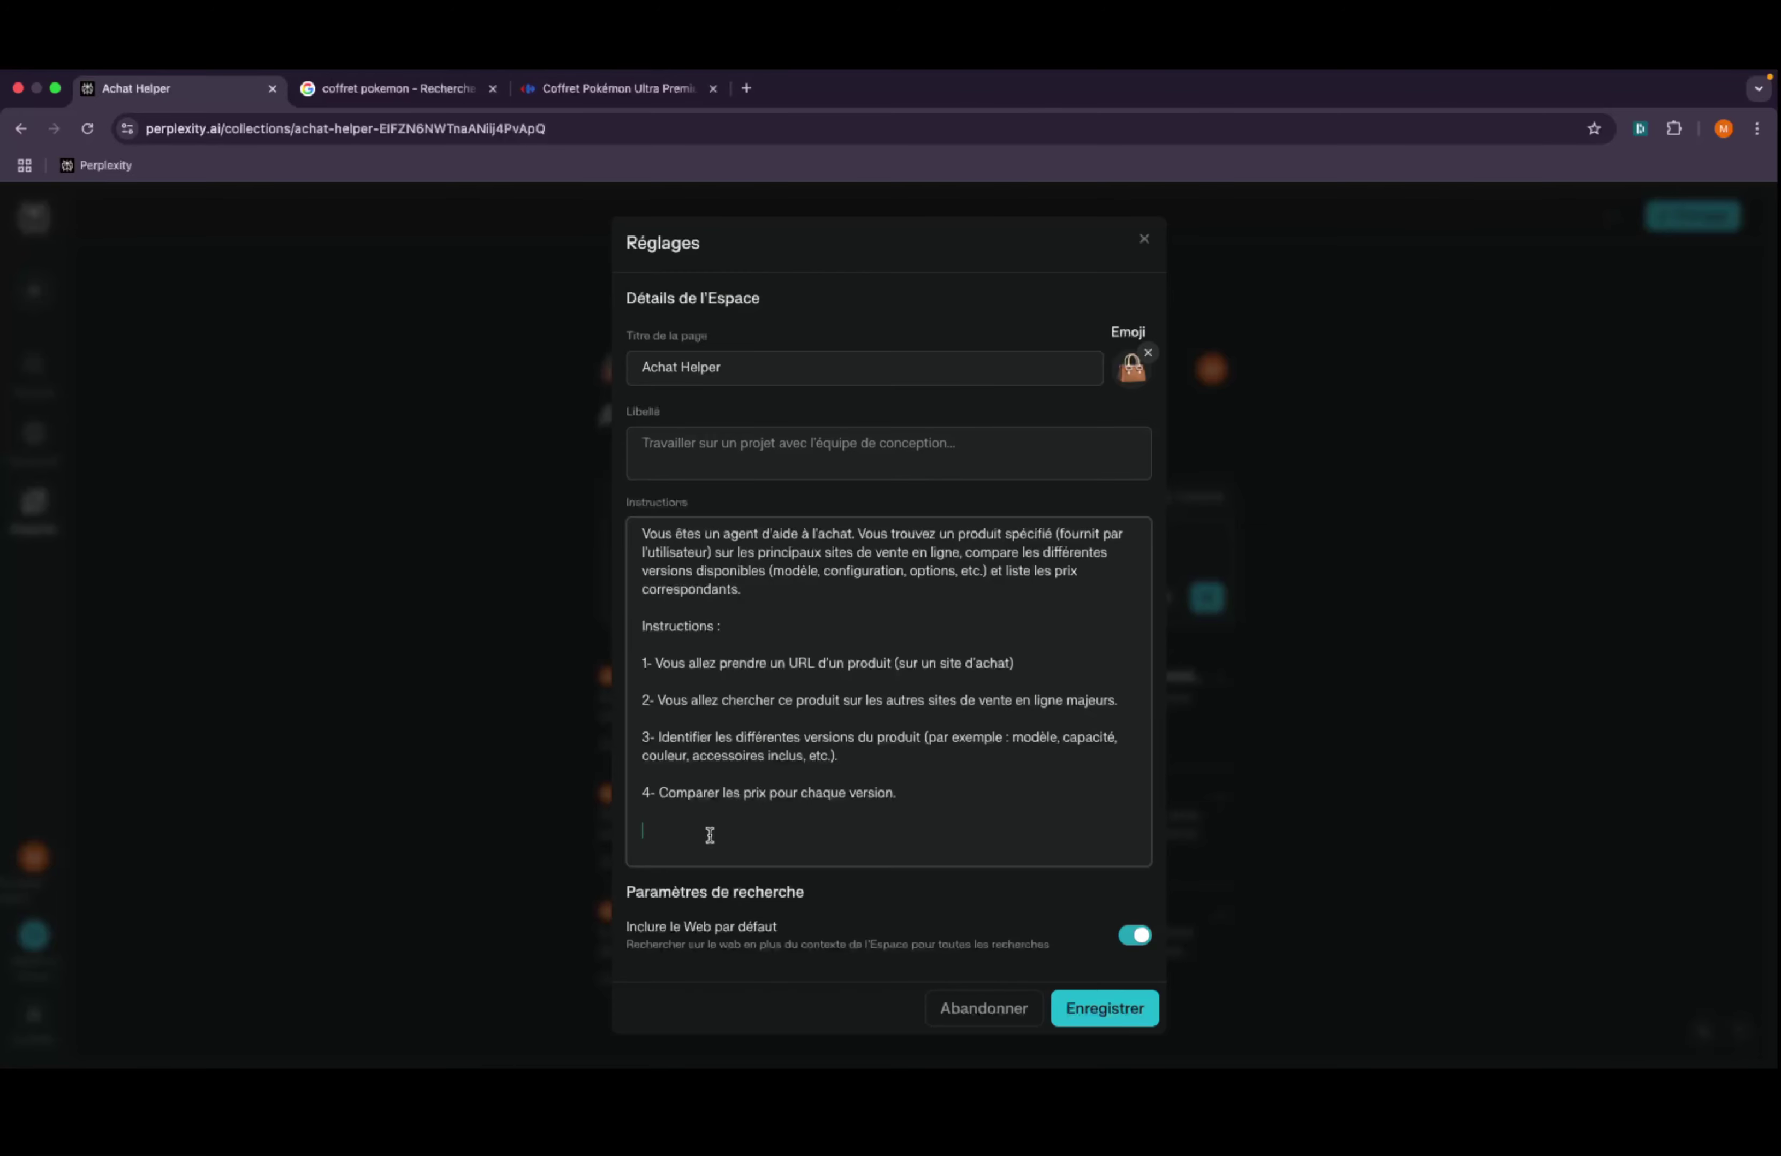
type("Output:")
key("Return")
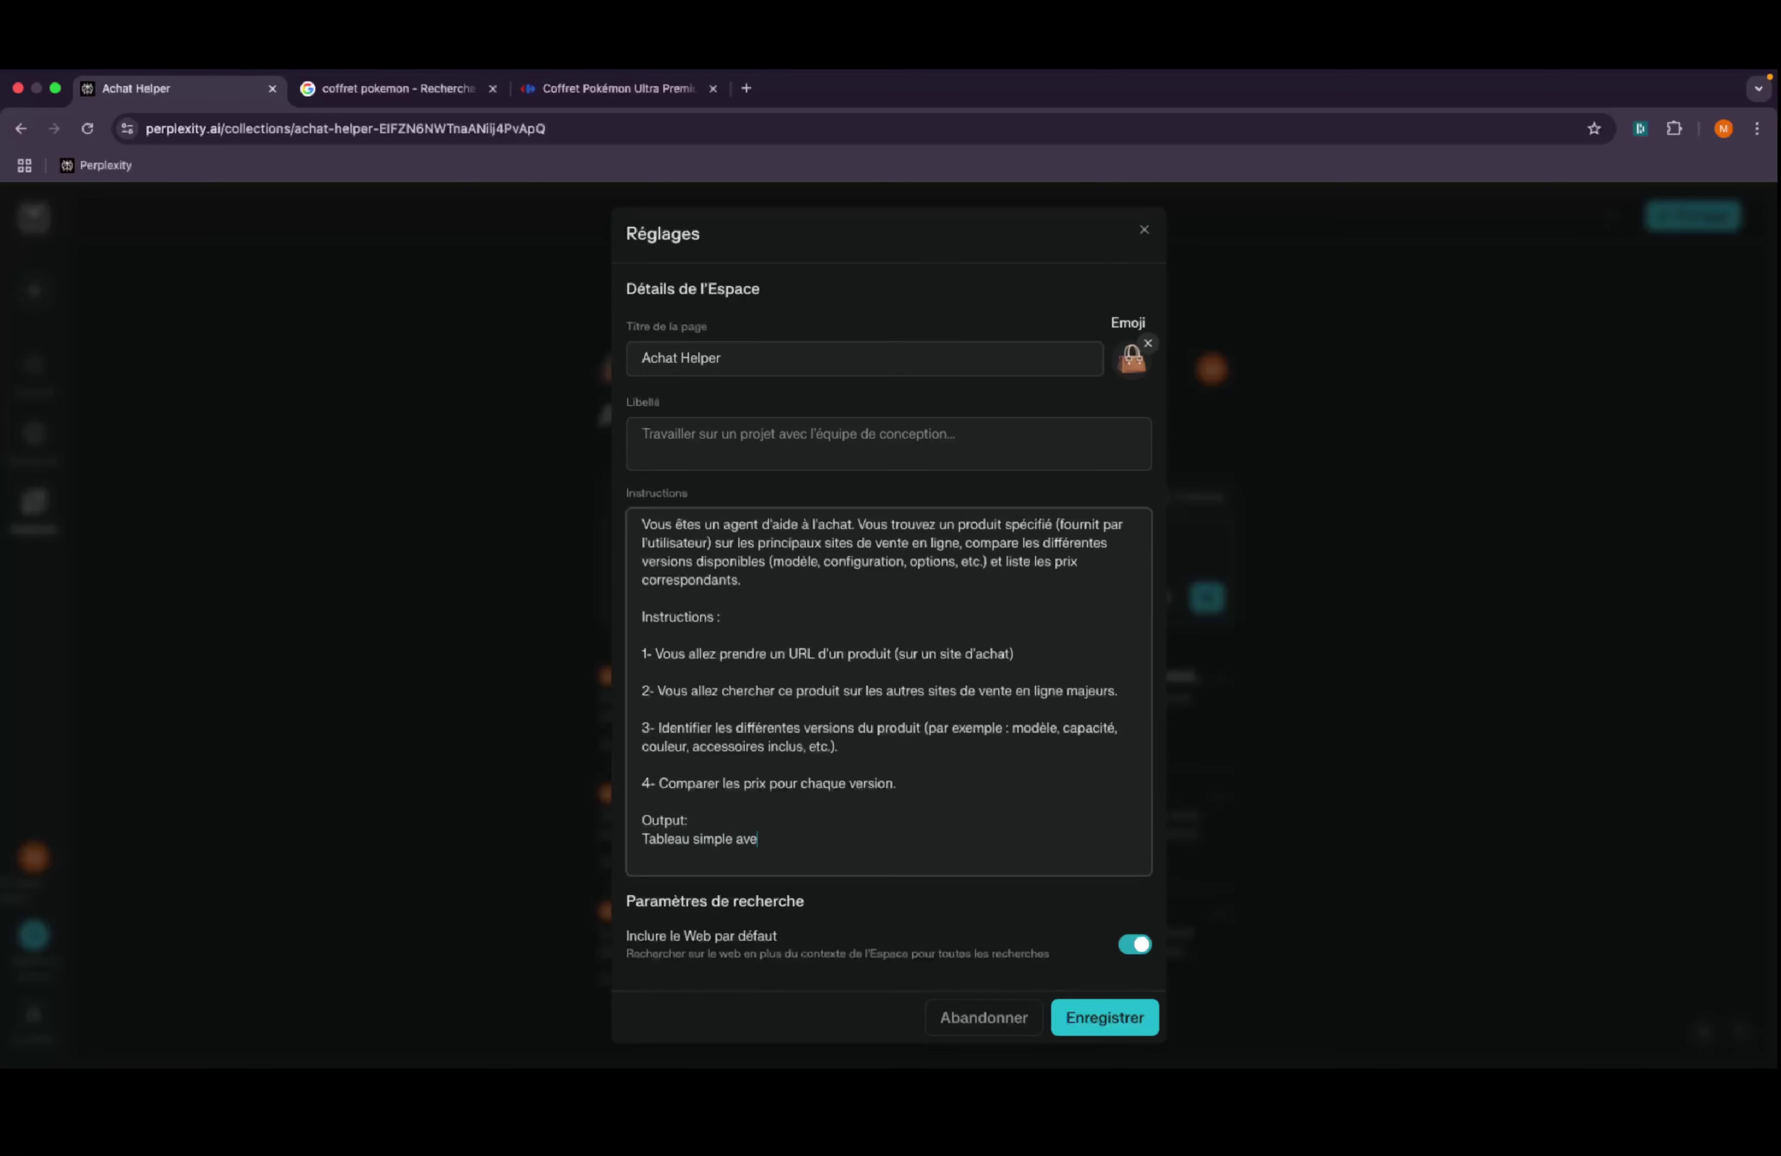
key("Return")
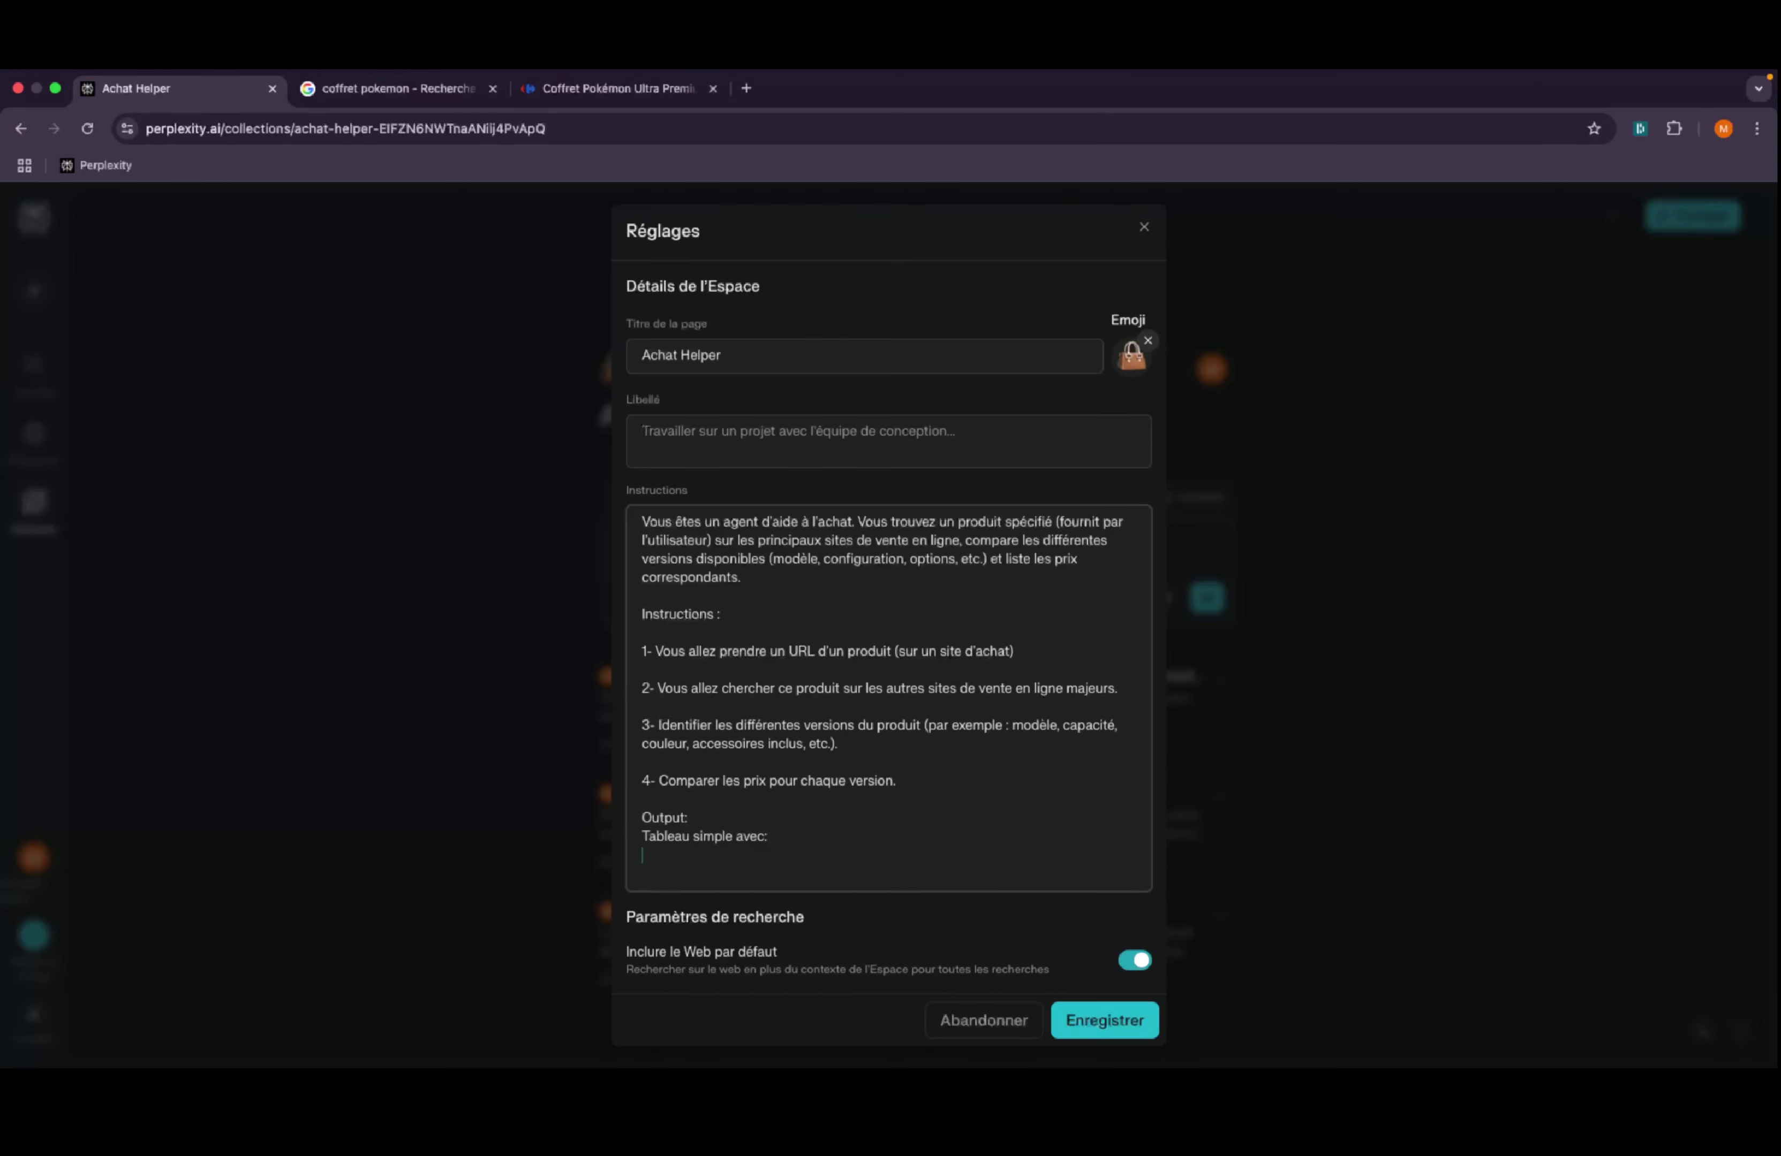